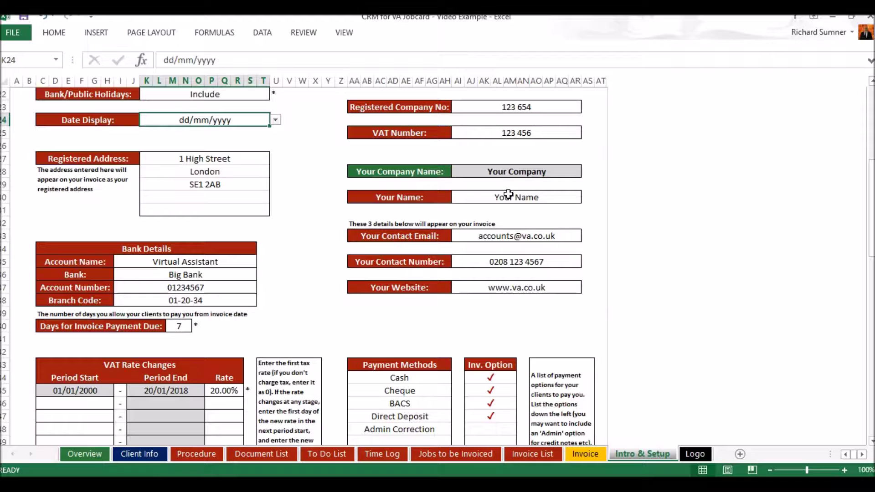
Scroll down the Intro & Setup sheet to the VAT Rate Changes and Payment Methods tables.
scroll(508, 195, down, 2)
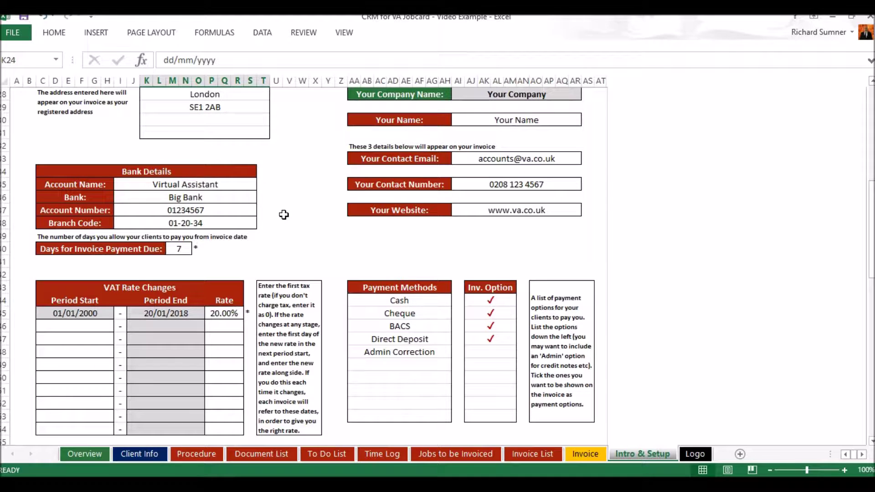
scroll(284, 215, down, 1)
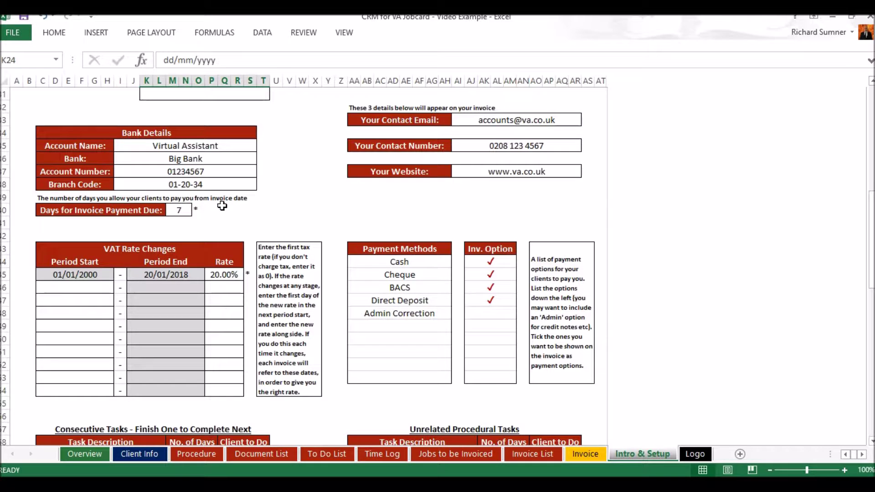
scroll(222, 206, down, 2)
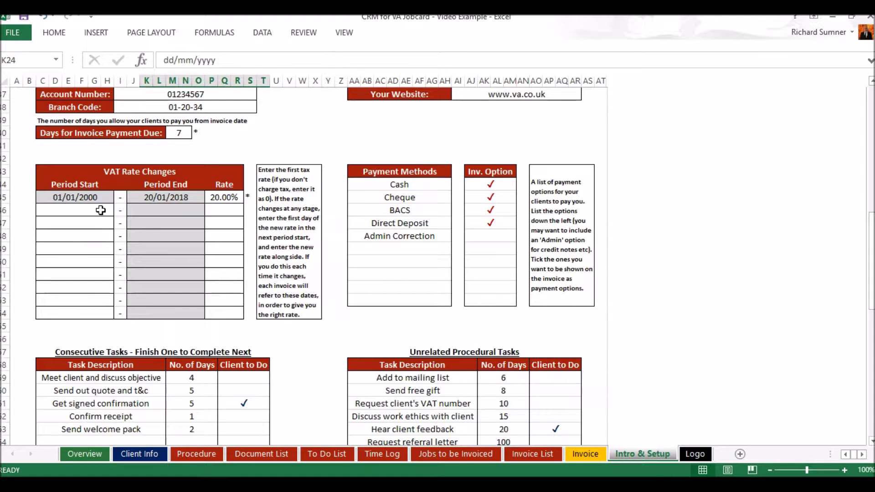
Add a VAT period starting 1 Feb 2017 at an 18% rate.
click(100, 210)
text(1)
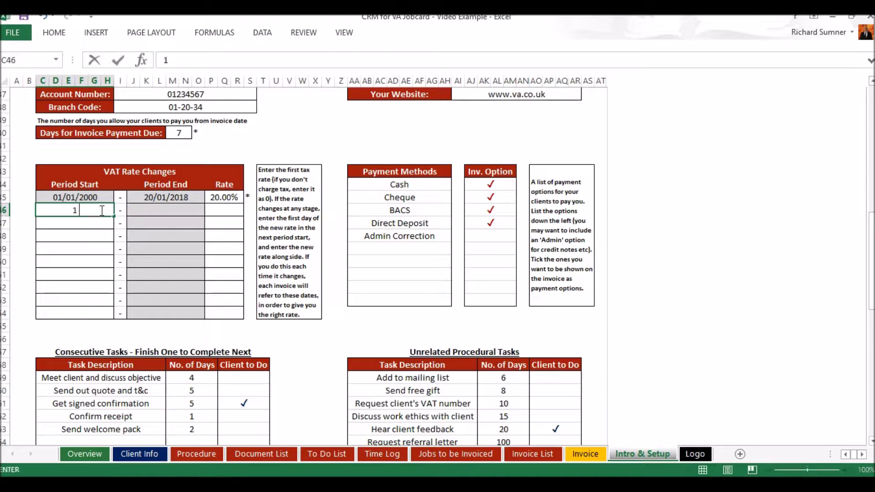
text( feb 2017)
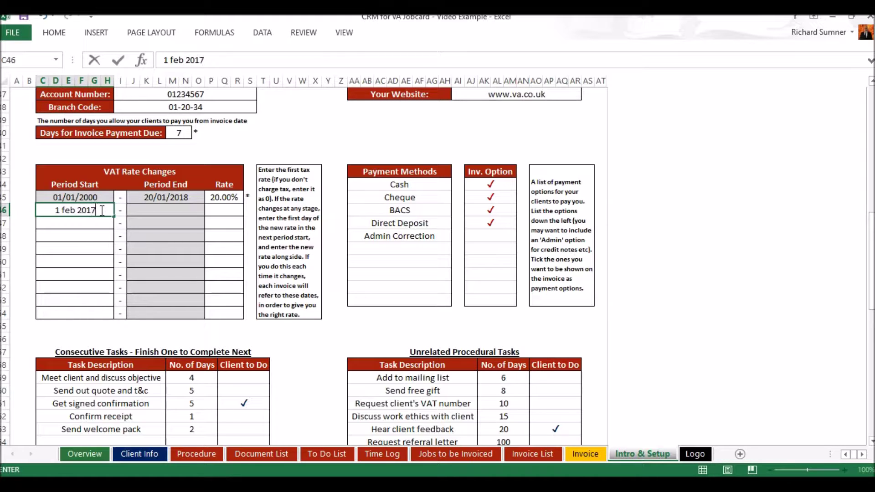
key(Return)
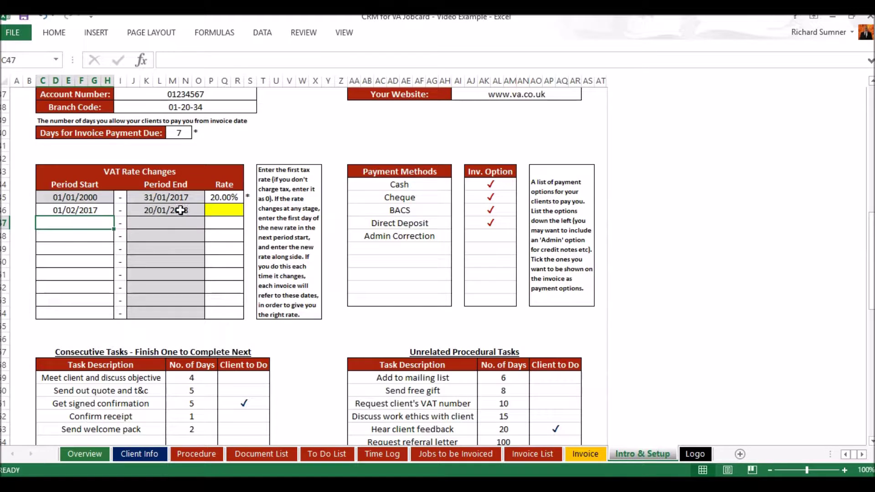
click(225, 210)
text(18%)
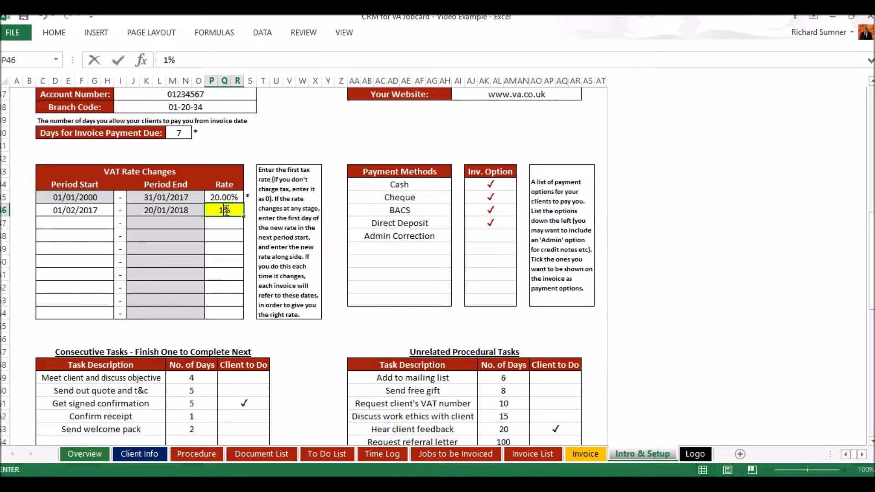
key(Return)
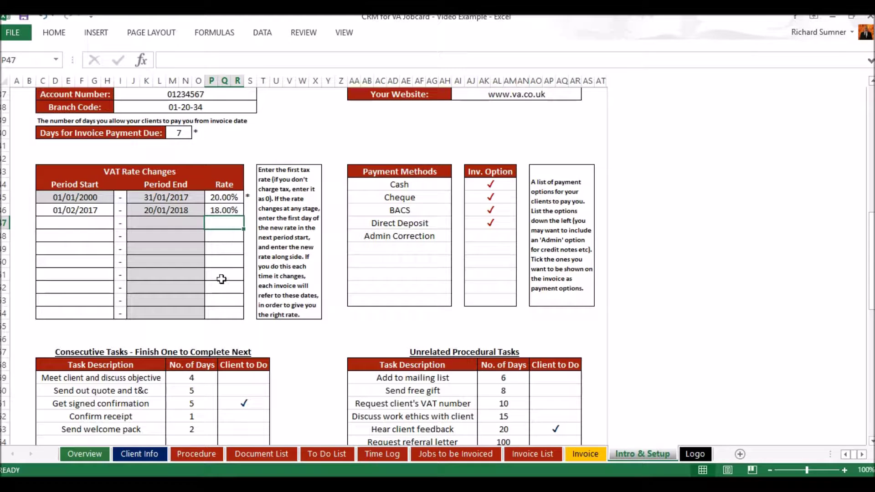
click(222, 213)
Clear the 18% rate and 01/02/2017 start, leaving one 20.00% period from 01/01/2000 to 20/01/2018.
key(Delete)
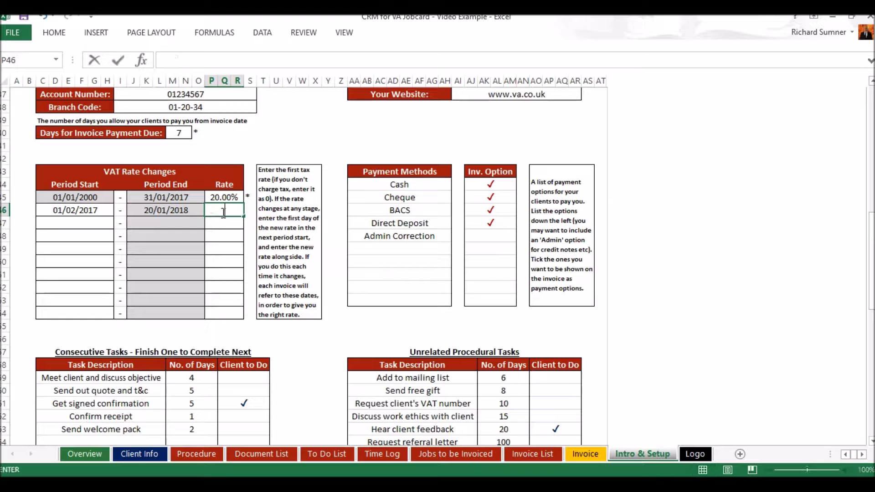
key(Left)
key(Left)
key(Left)
key(BackSpace)
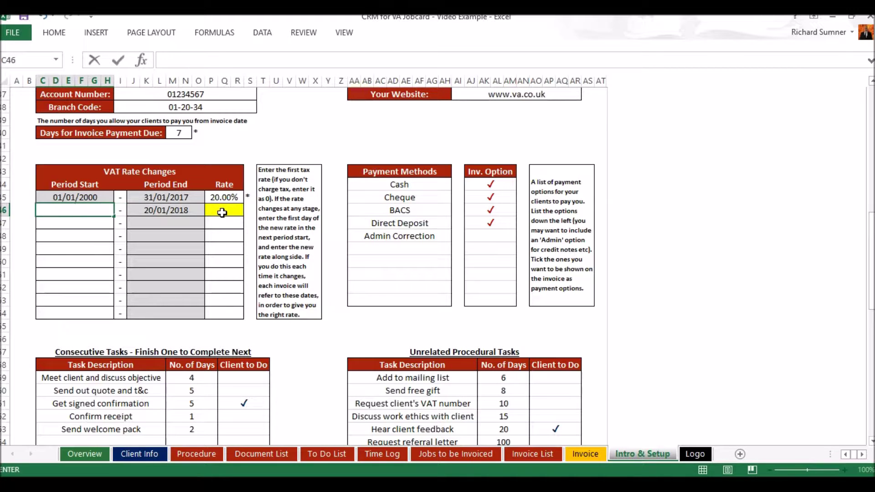
key(Tab)
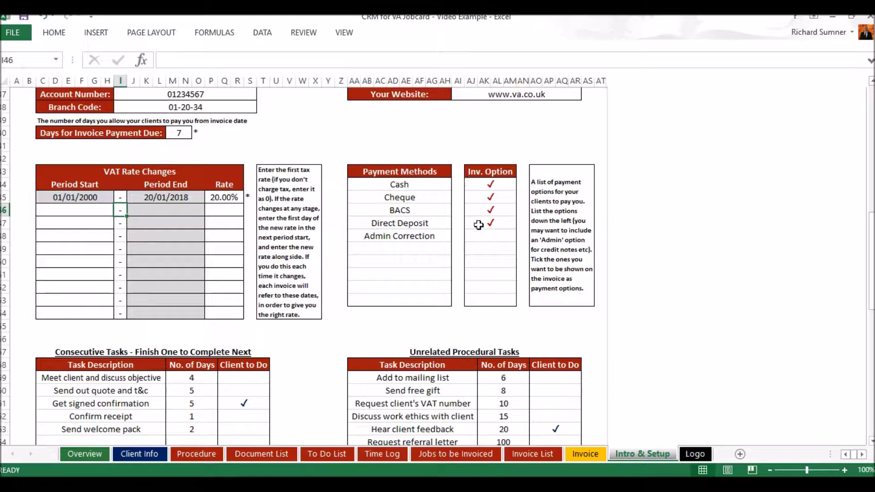
scroll(478, 225, down, 7)
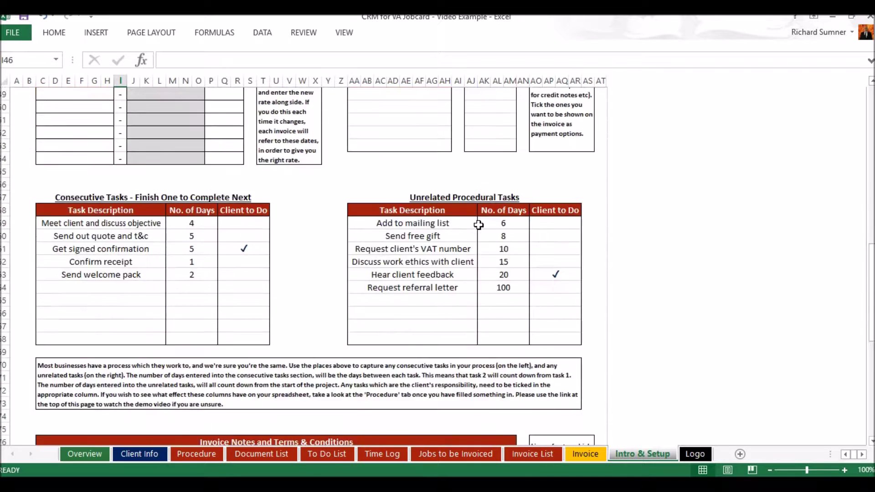
Scroll the sheet back up to the Consecutive Tasks table.
scroll(478, 225, up, 1)
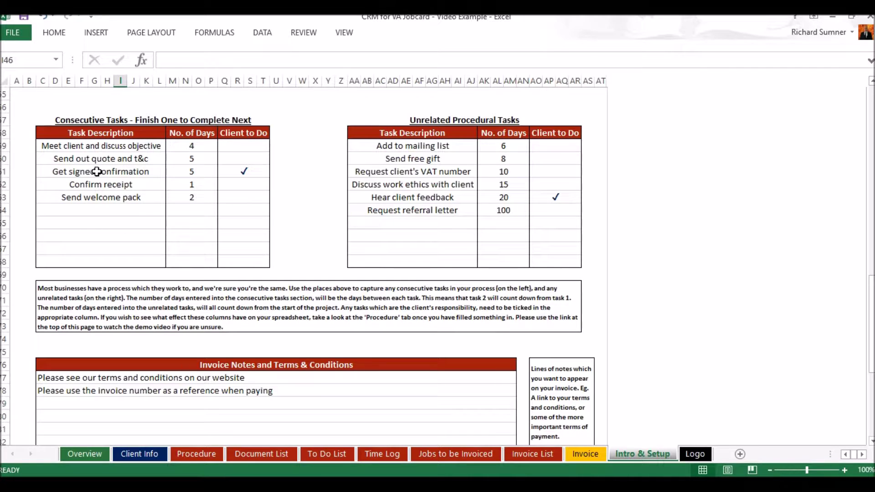
Tick 'Get signed confirmation' as a Client to Do task again, then scroll down toward Documents.
click(244, 172)
click(275, 171)
click(248, 182)
click(275, 172)
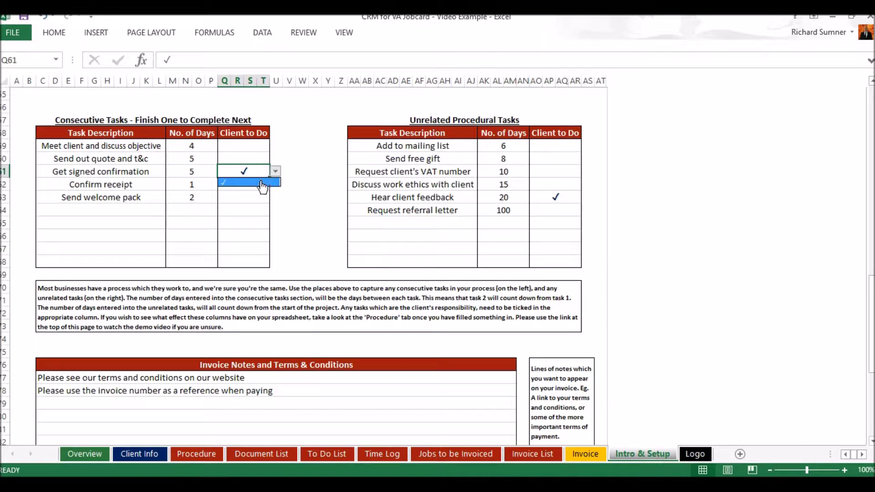
click(262, 184)
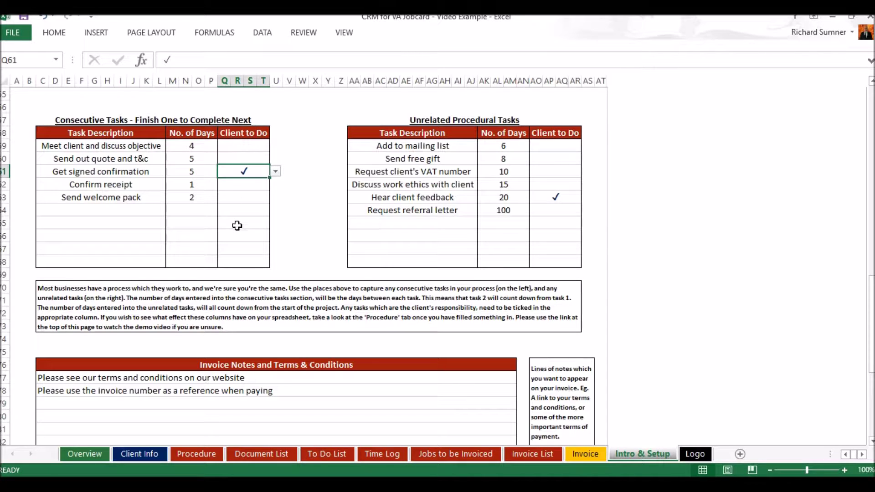
click(308, 161)
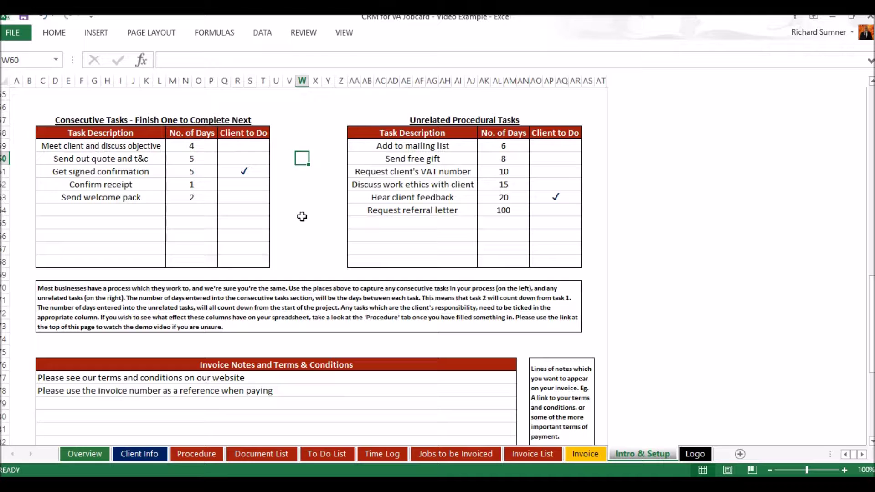
scroll(302, 216, down, 6)
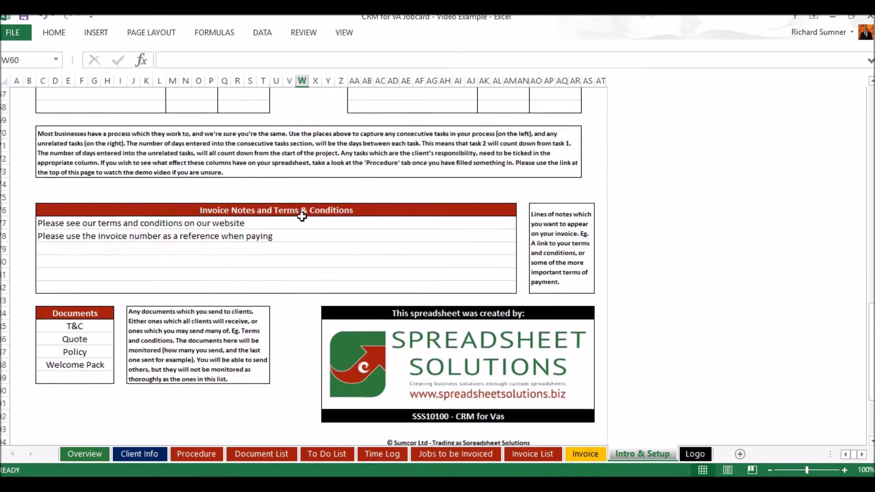
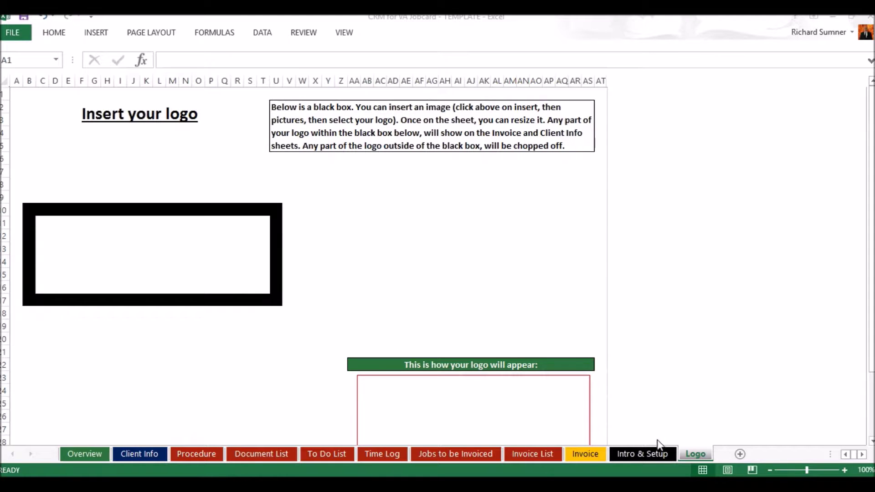
Move from the Logo sheet to the Video Example workbook and glance at the Insert Pictures option.
click(652, 452)
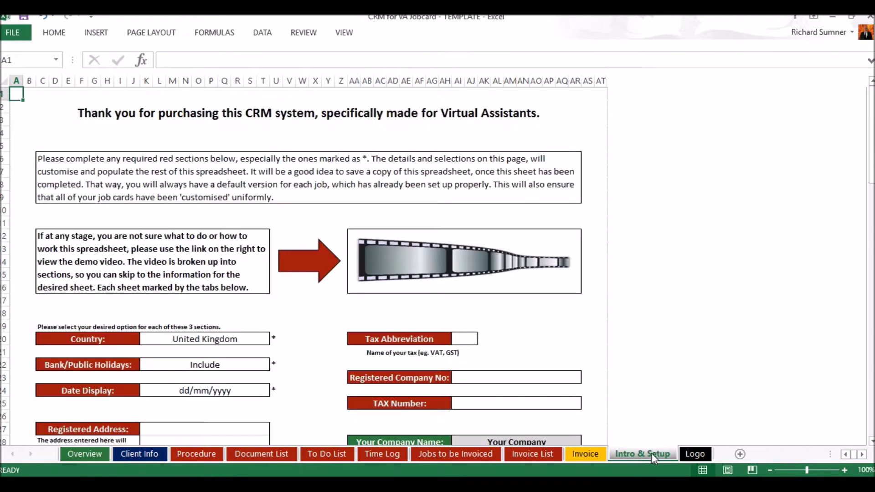
click(695, 453)
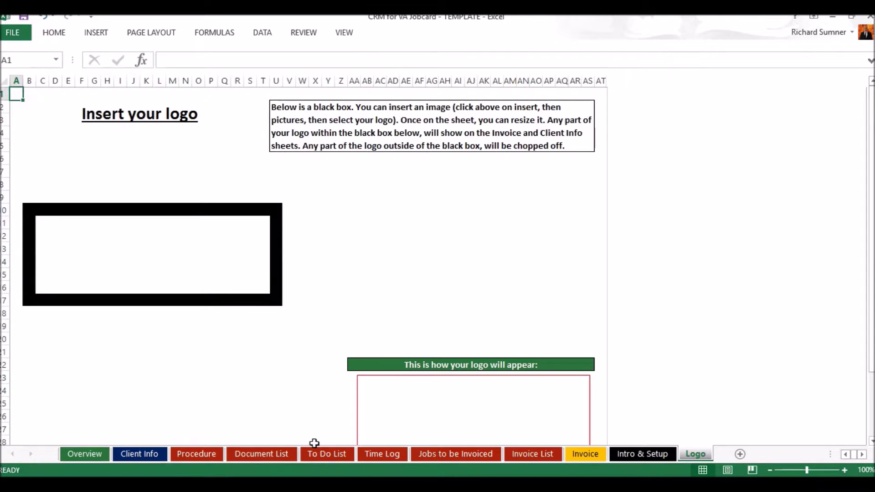
mouse_move(214, 478)
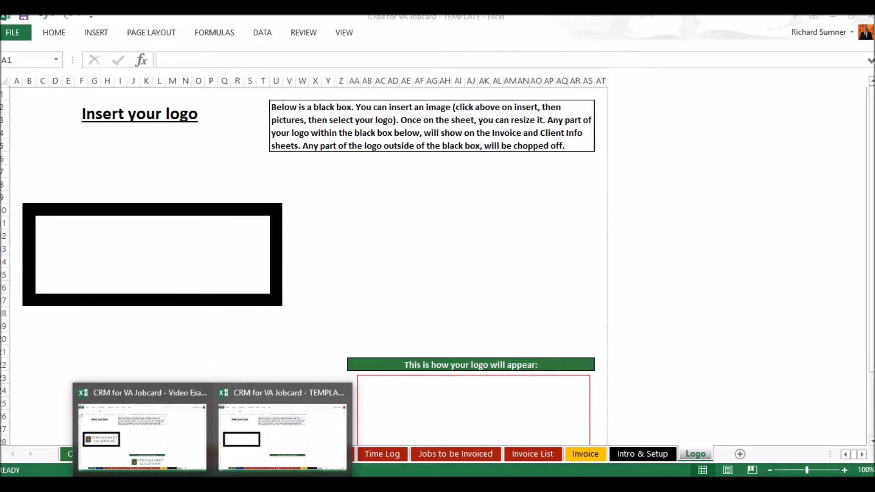
click(145, 453)
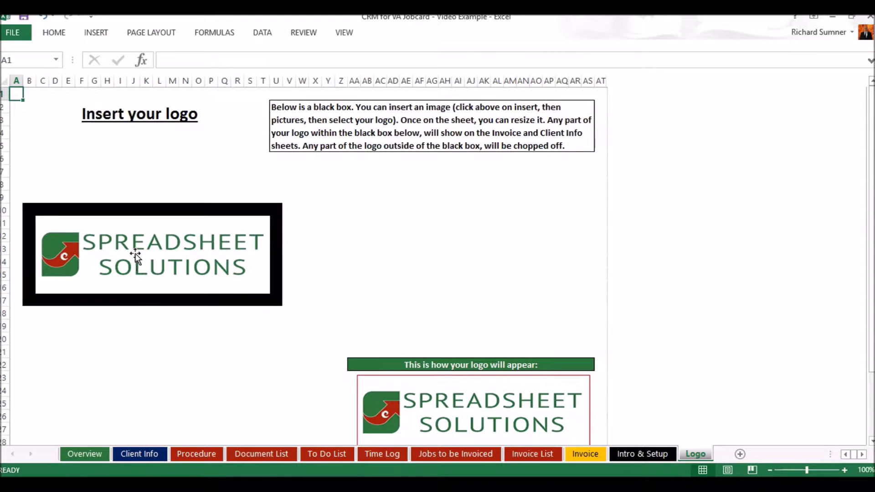
click(97, 32)
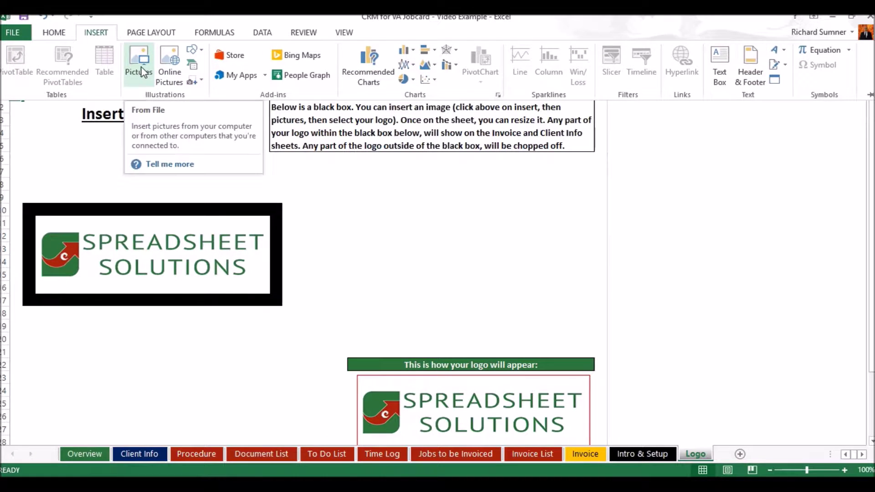
click(105, 35)
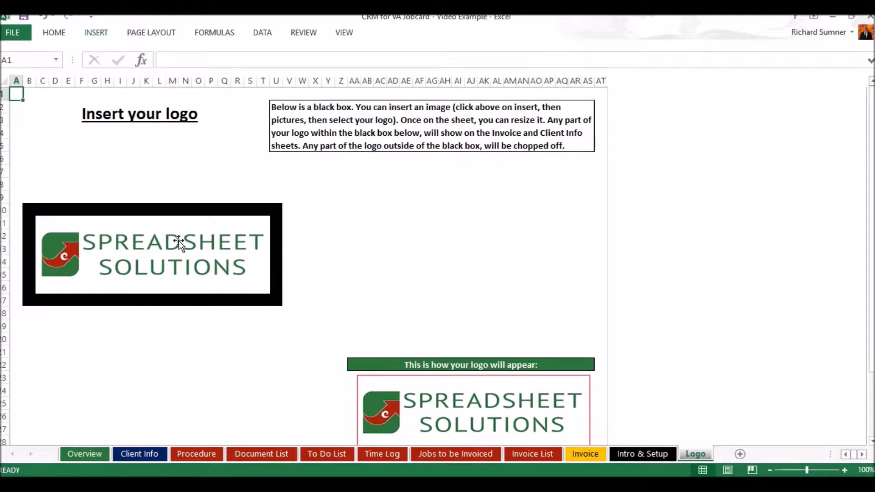
Drag the Spreadsheet Solutions logo out of the black box and back in, then return to A1 on Intro & Setup.
drag(196, 248, 359, 244)
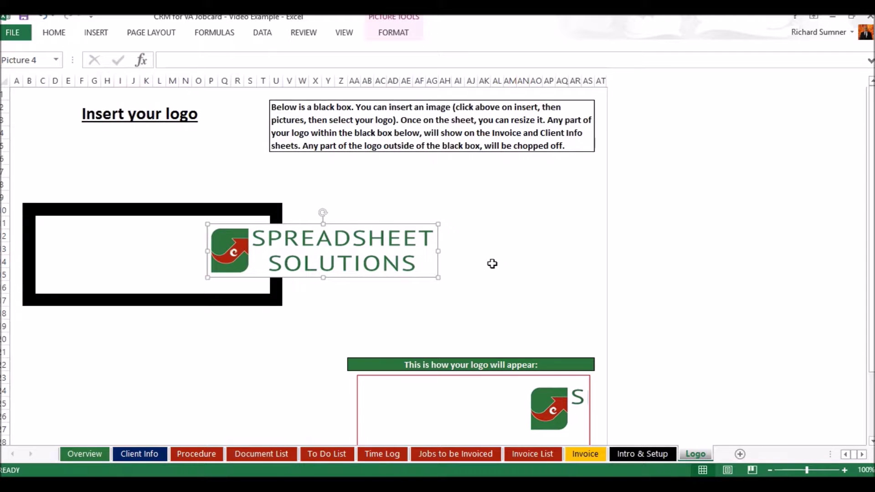
scroll(492, 264, down, 3)
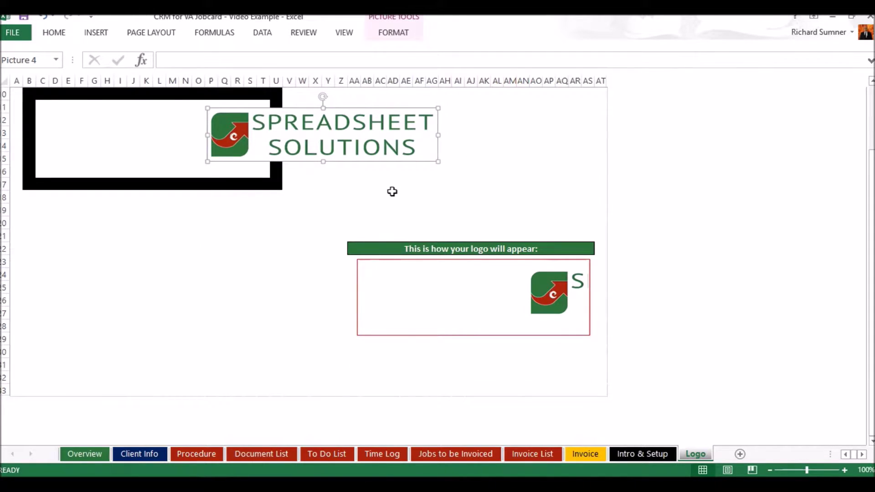
drag(370, 146, 203, 150)
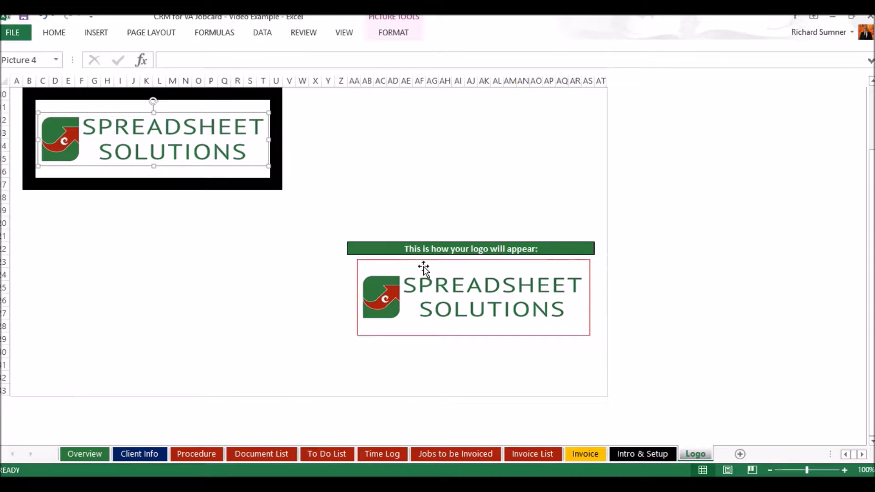
scroll(454, 193, up, 3)
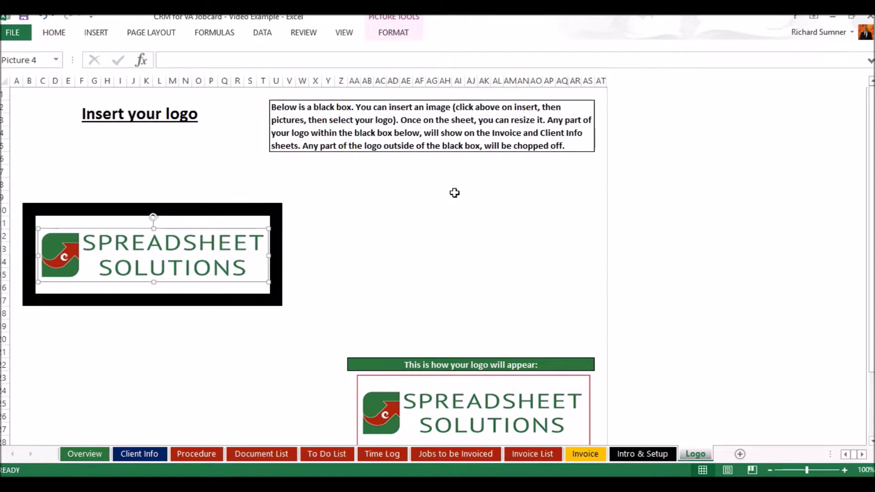
click(211, 144)
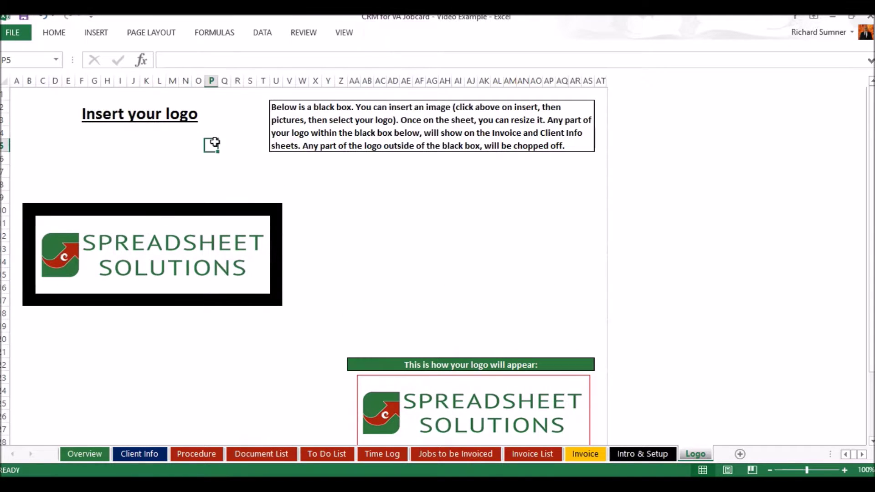
click(18, 94)
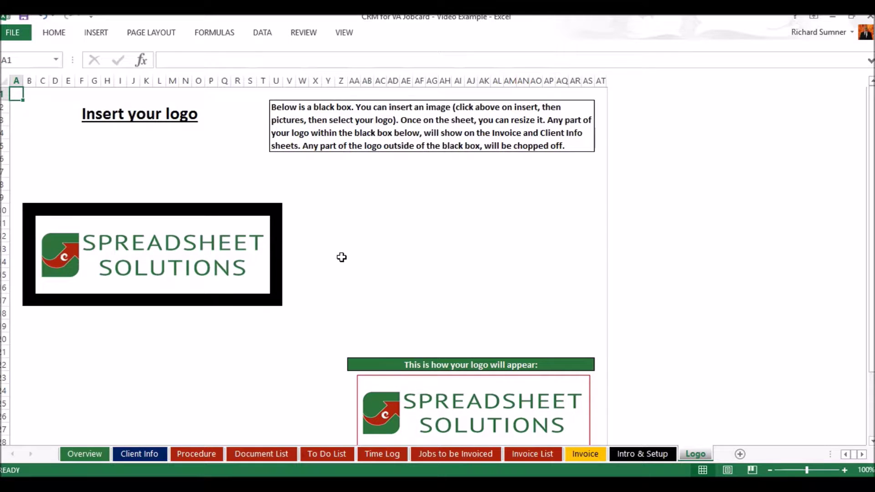
click(652, 454)
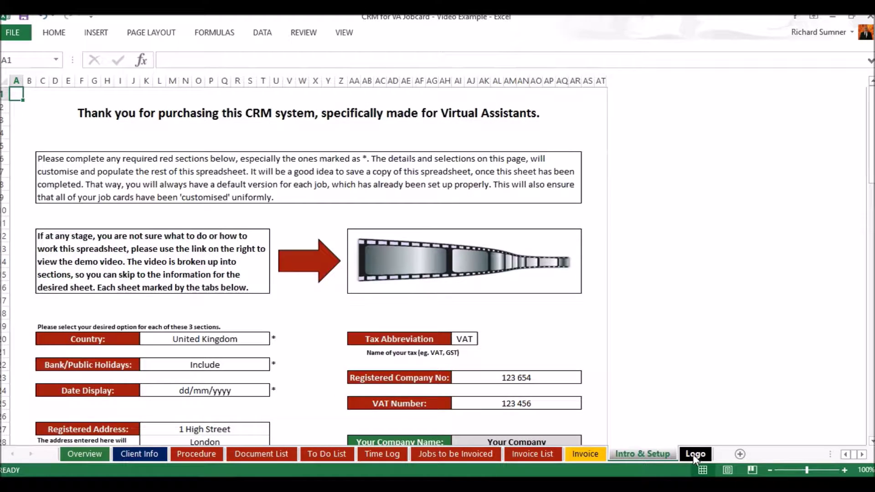
Go back to the Logo sheet.
click(697, 454)
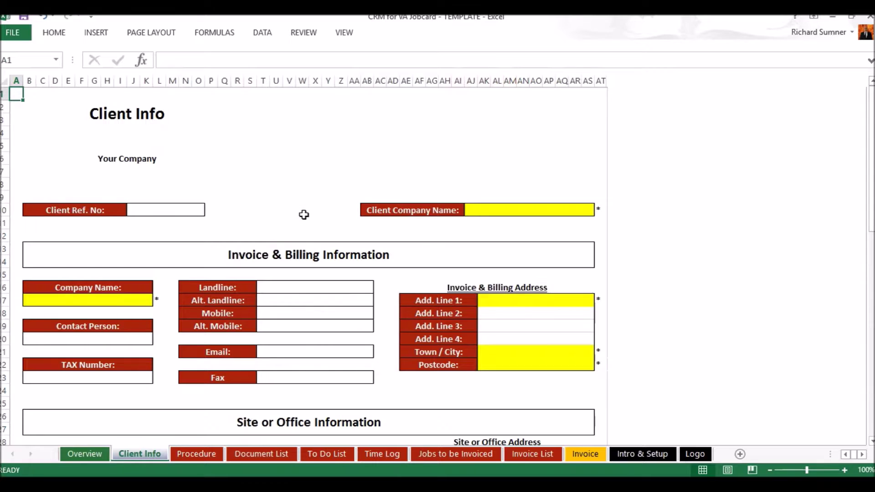
Scroll the template's Client Info, then open the Video Example workbook's filled-in Client Info sheet.
scroll(303, 215, down, 6)
scroll(303, 215, down, 7)
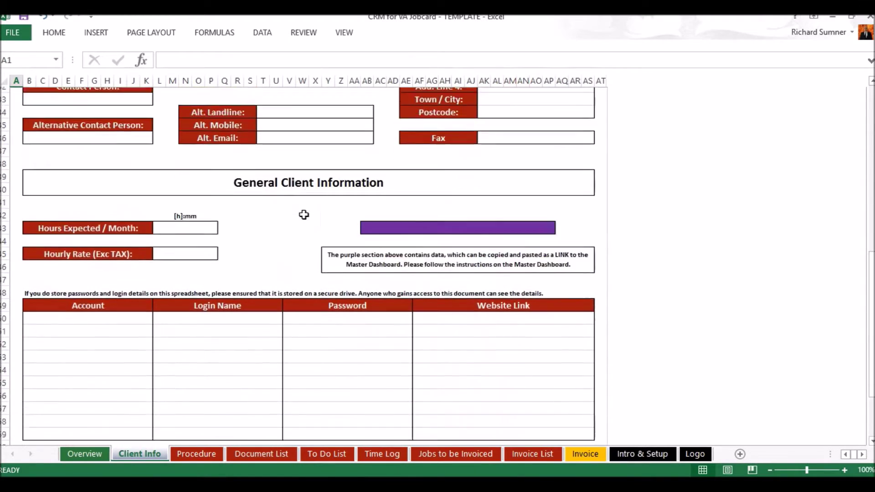
scroll(304, 215, up, 8)
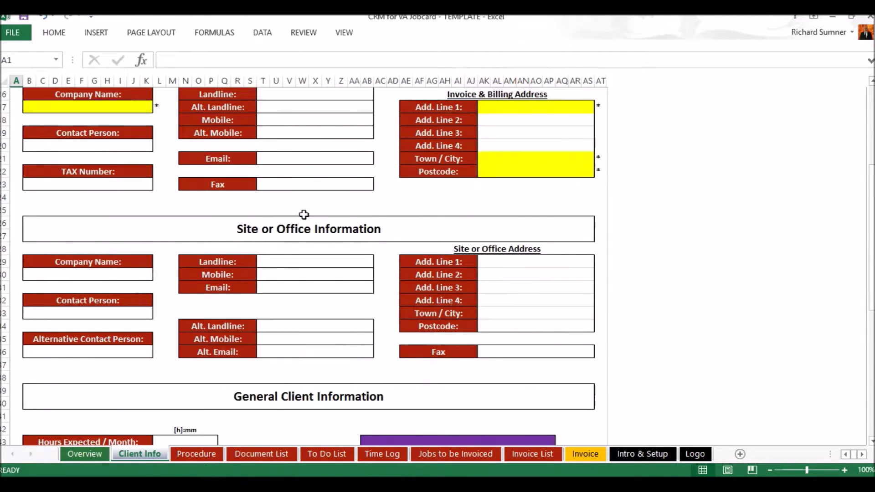
scroll(303, 215, up, 2)
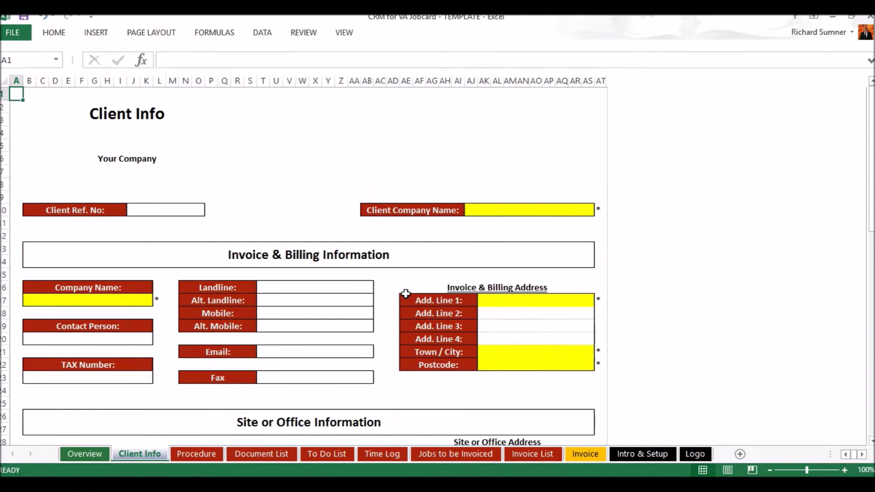
mouse_move(212, 483)
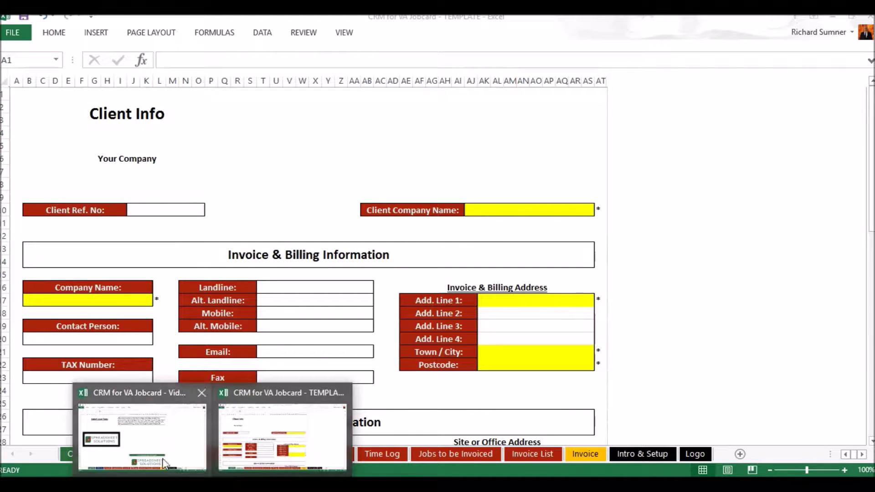
click(162, 457)
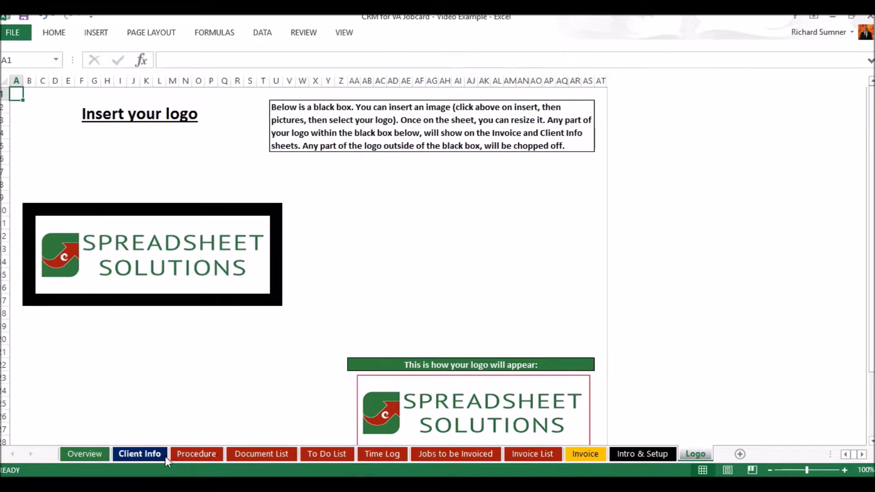
click(163, 455)
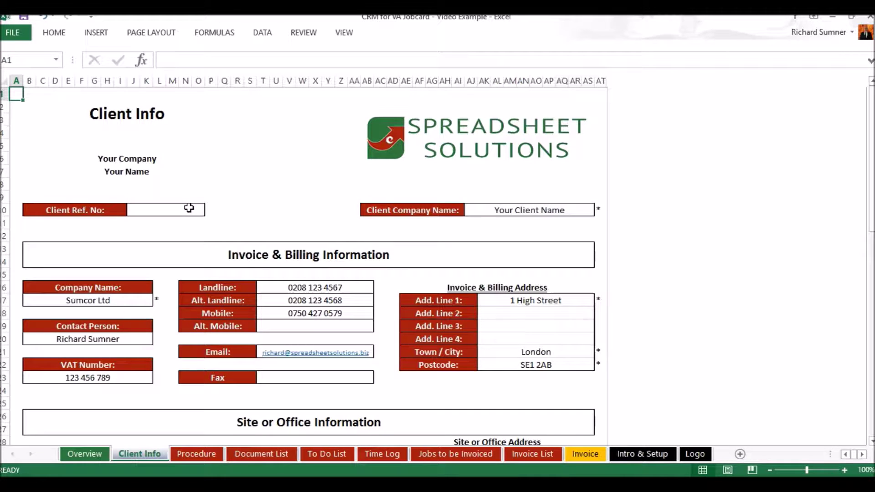
scroll(189, 208, down, 2)
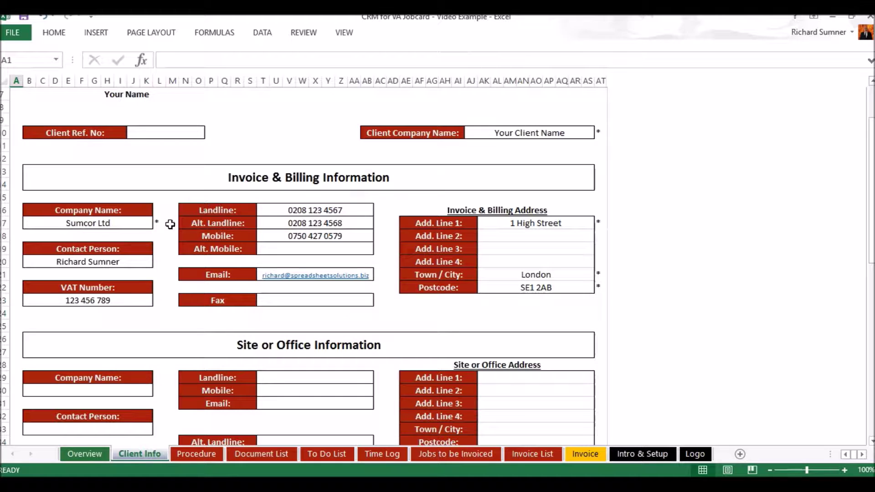
Check the company-name choices for billing cell B17 and site cell B30, showing Your Client Name and Sumcor Ltd.
click(131, 223)
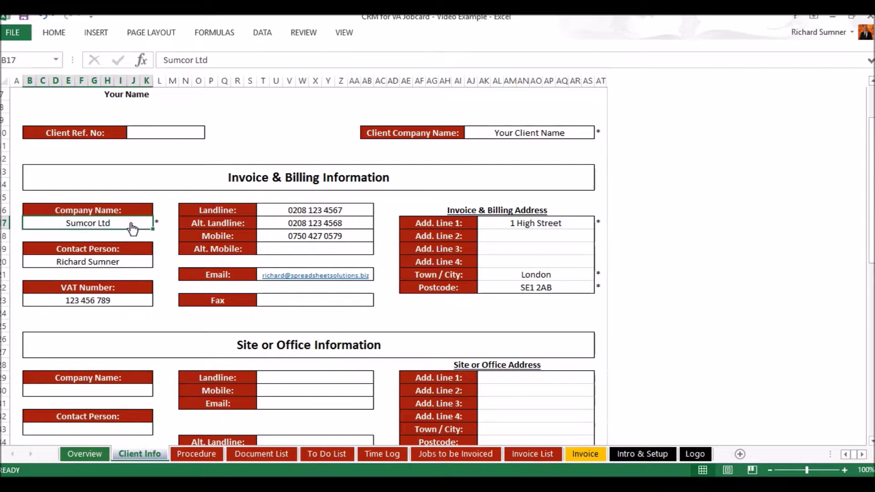
click(158, 223)
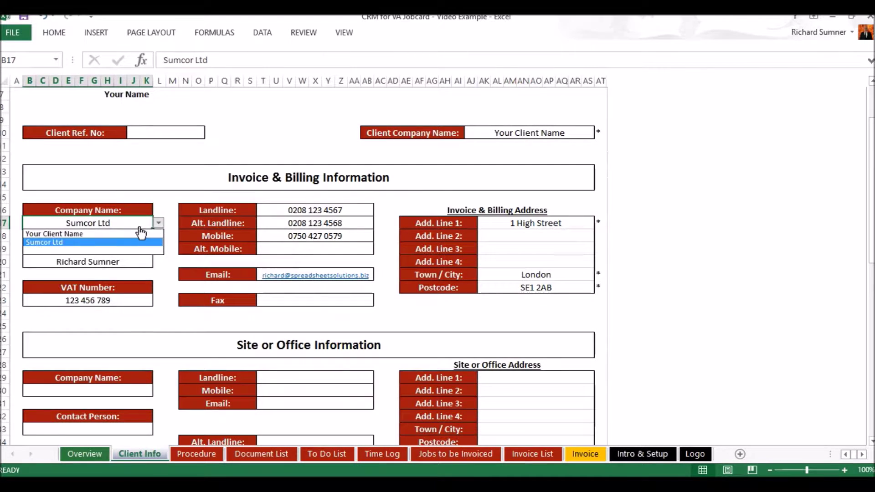
click(174, 204)
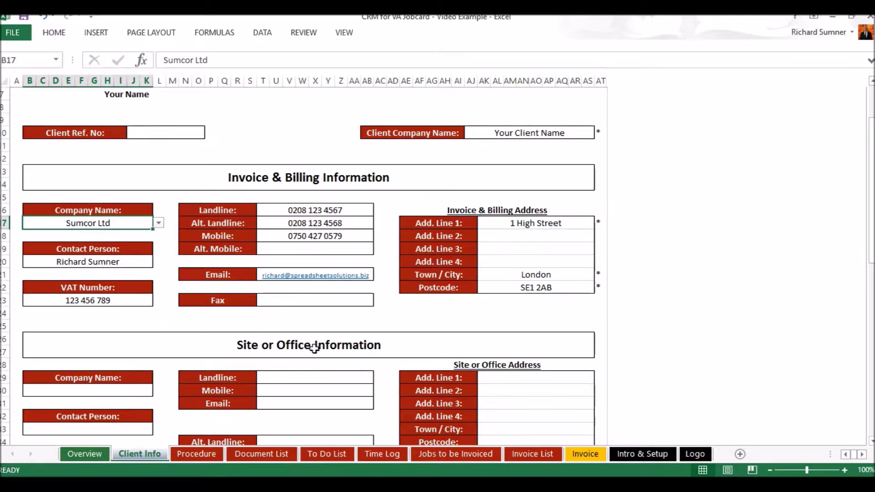
click(135, 388)
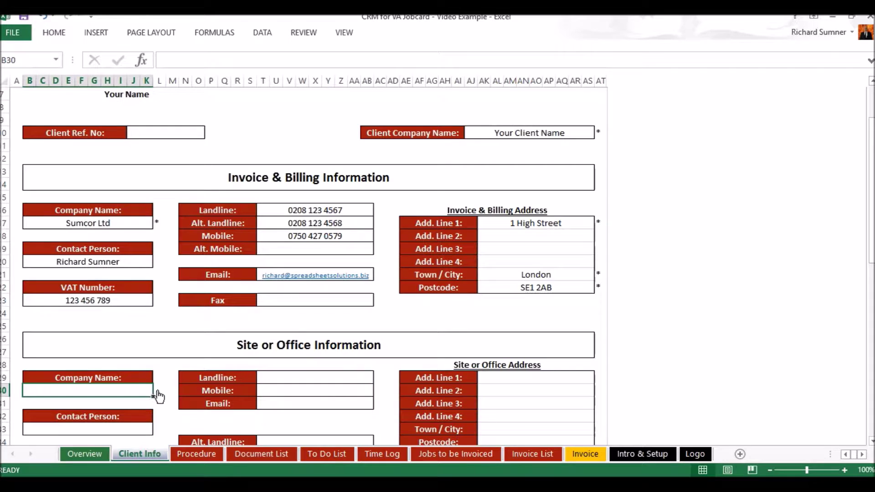
click(158, 389)
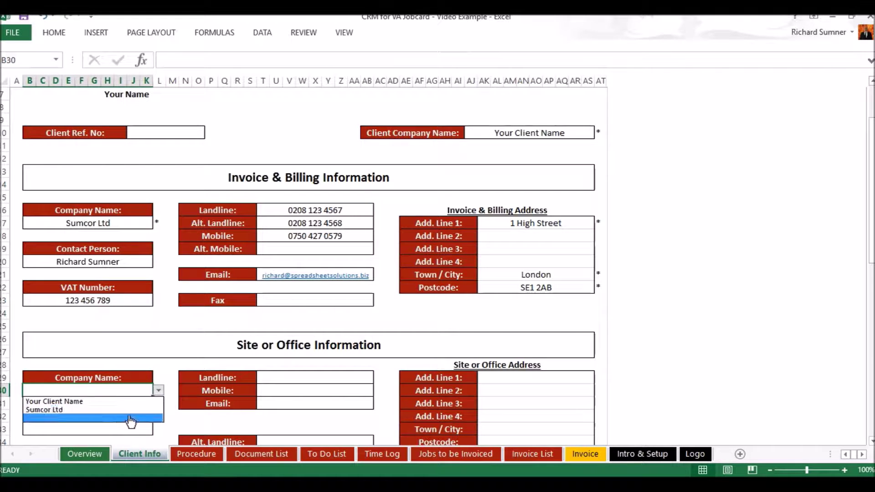
key(Escape)
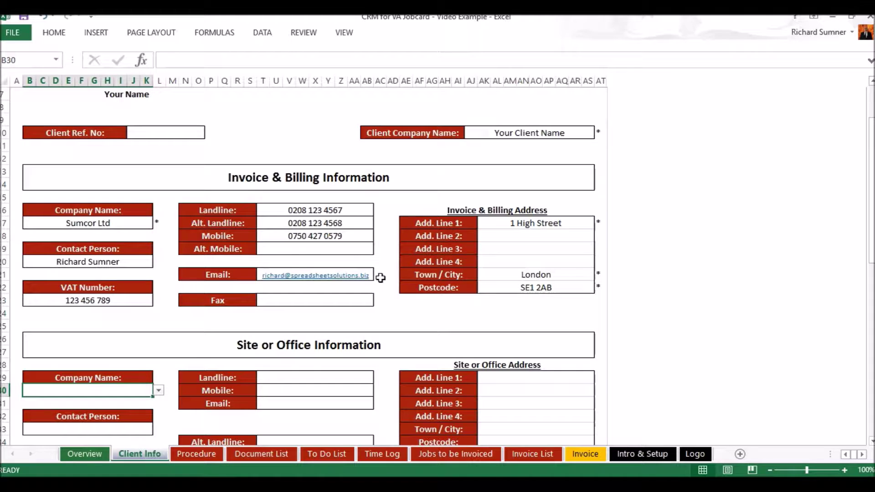
scroll(380, 277, down, 2)
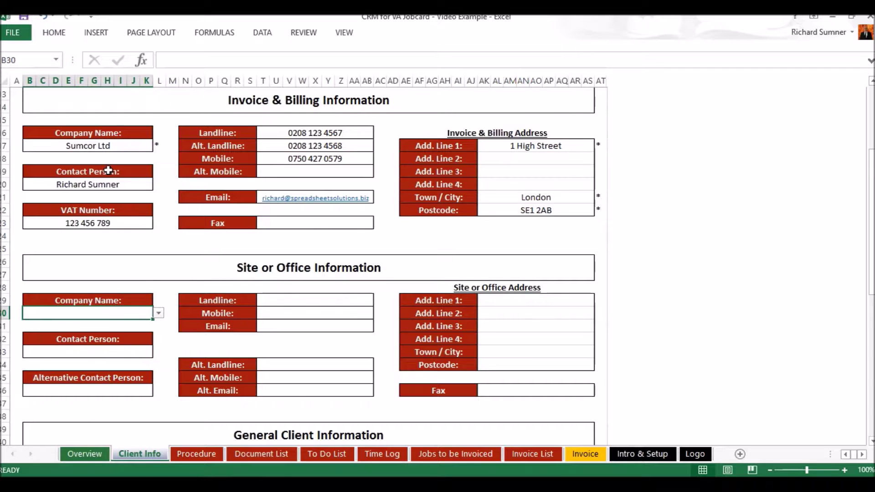
click(159, 314)
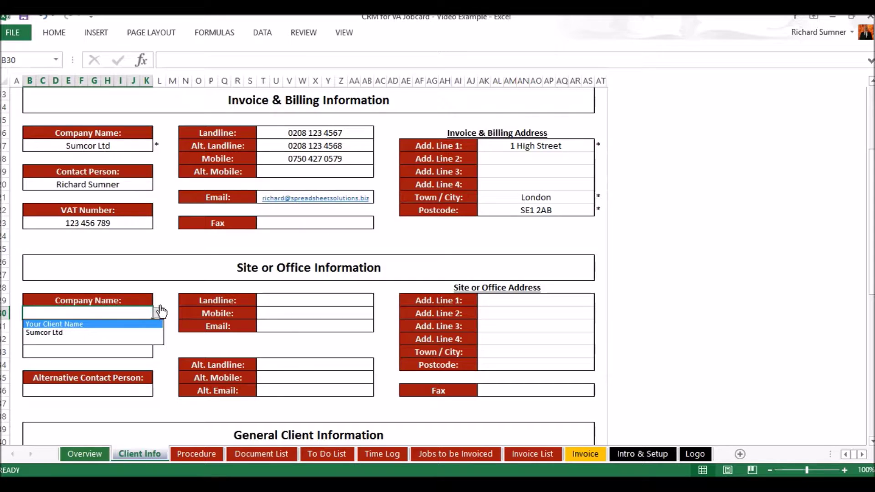
Enter Spreadsheet Solutions as the site company name and pick the listed contact person.
key(Escape)
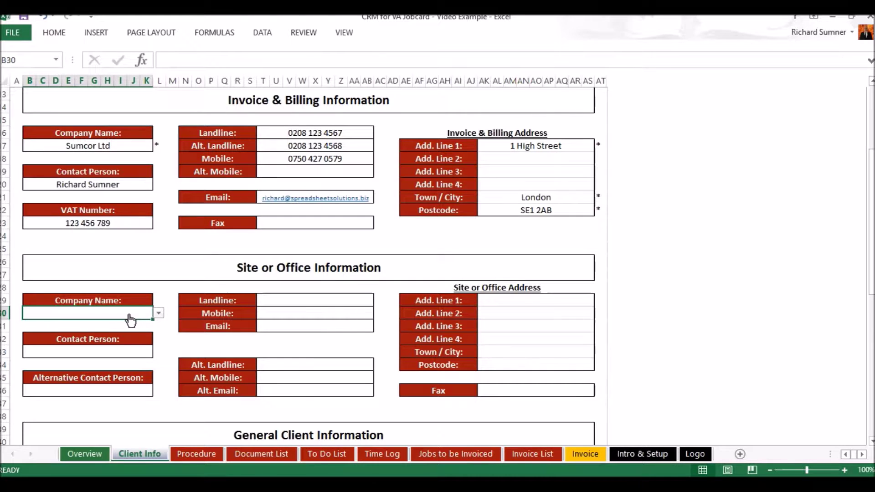
text(Spr)
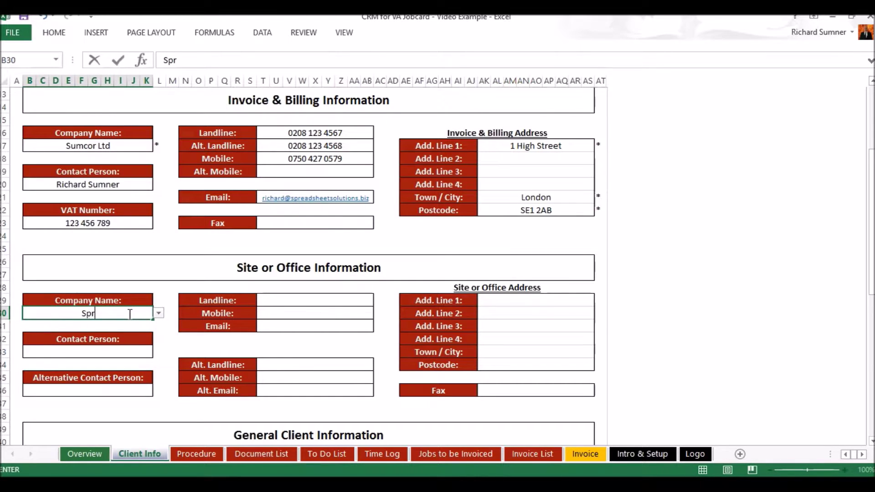
text(eadshee)
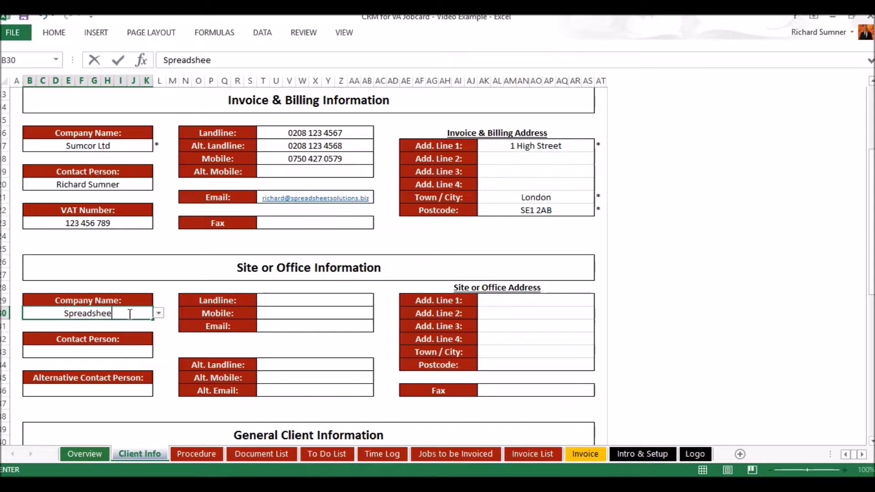
text(t Solutions)
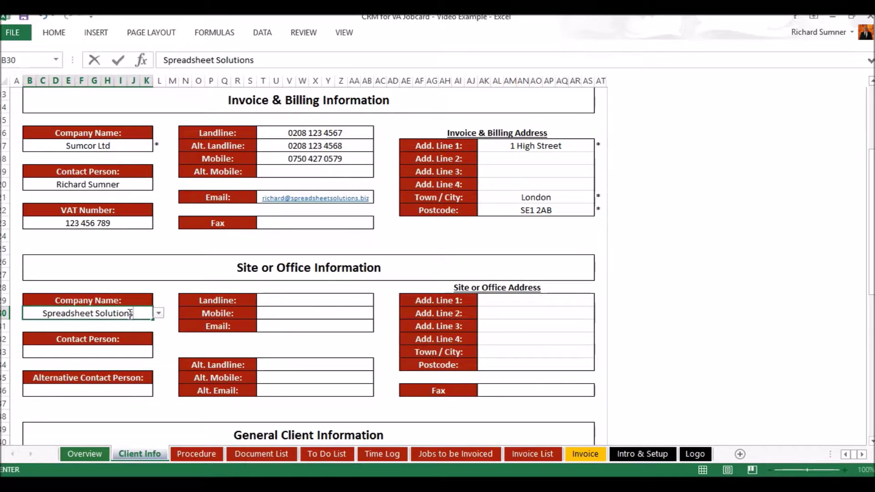
key(Return)
click(134, 314)
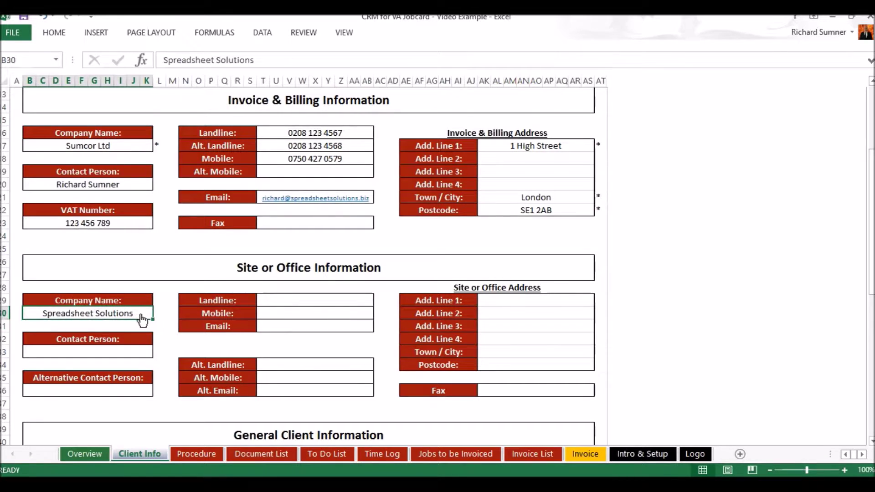
click(158, 313)
click(172, 291)
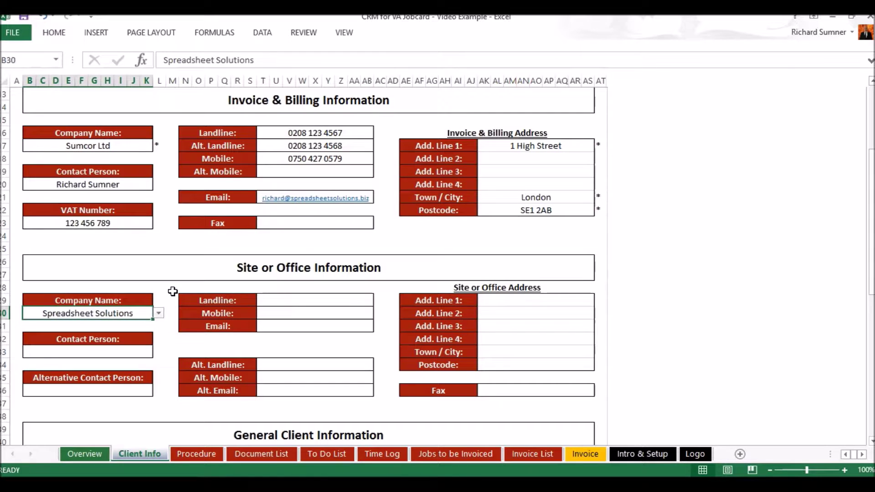
click(144, 352)
click(158, 351)
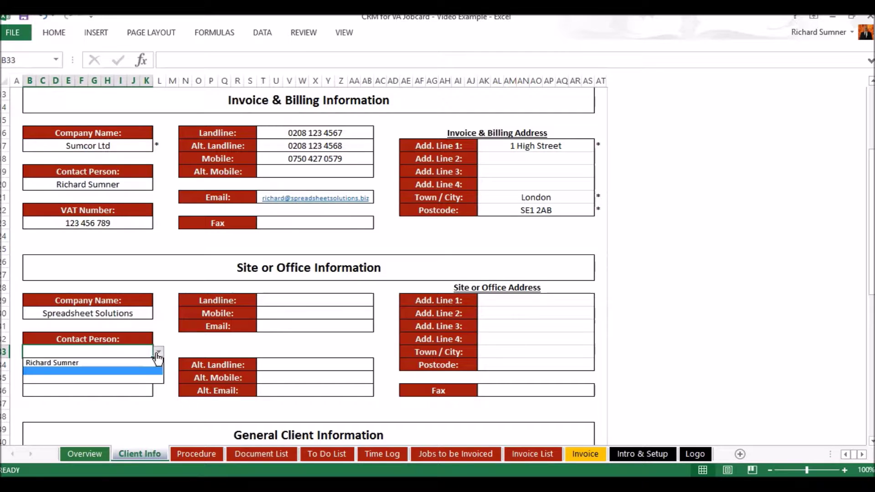
click(151, 364)
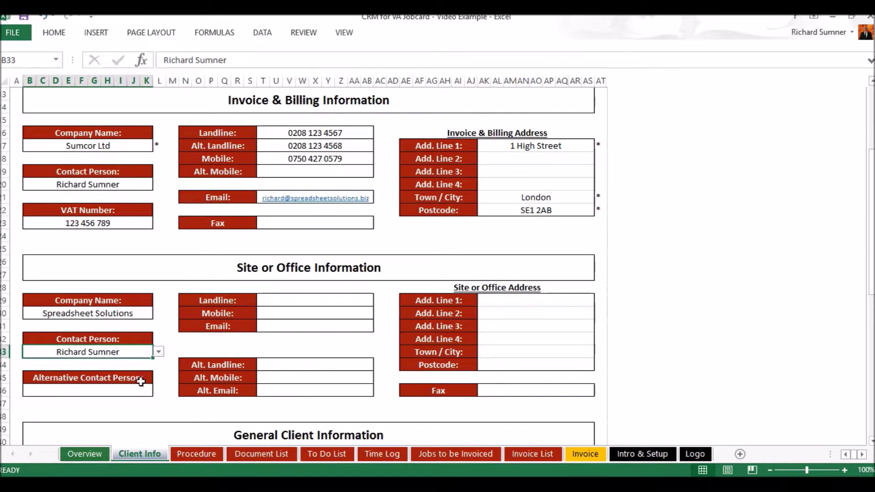
Pick the site landline, mobile and e-mail from their dropdowns, committing the e-mail as a link.
click(256, 304)
click(378, 300)
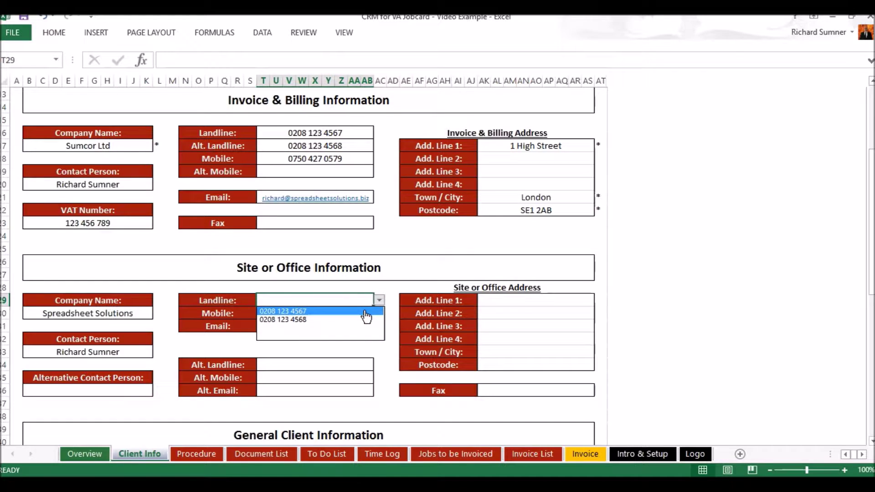
click(365, 312)
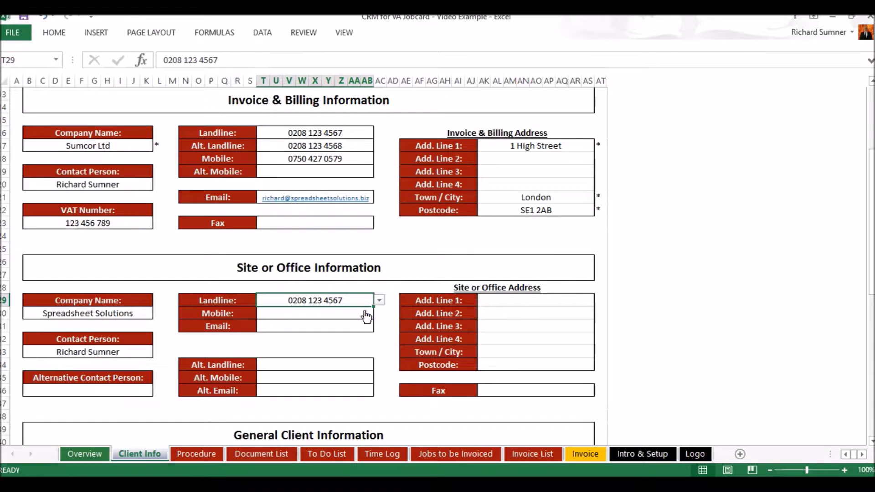
click(359, 317)
click(379, 313)
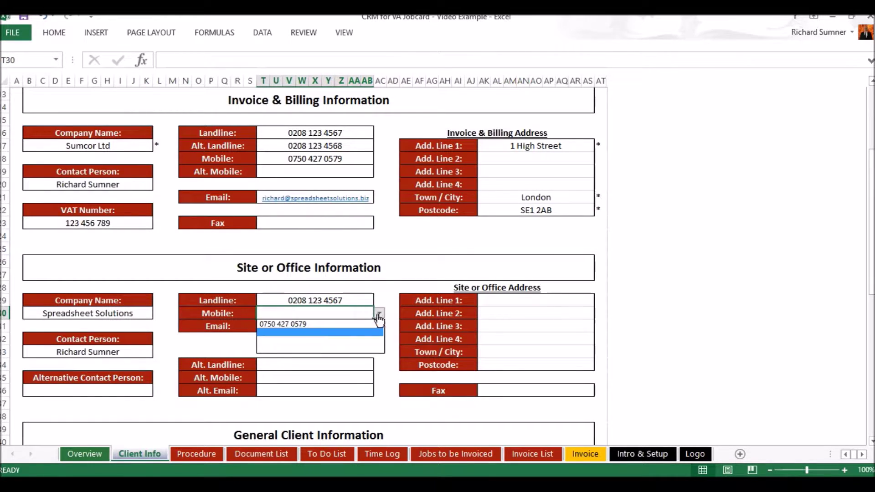
click(368, 325)
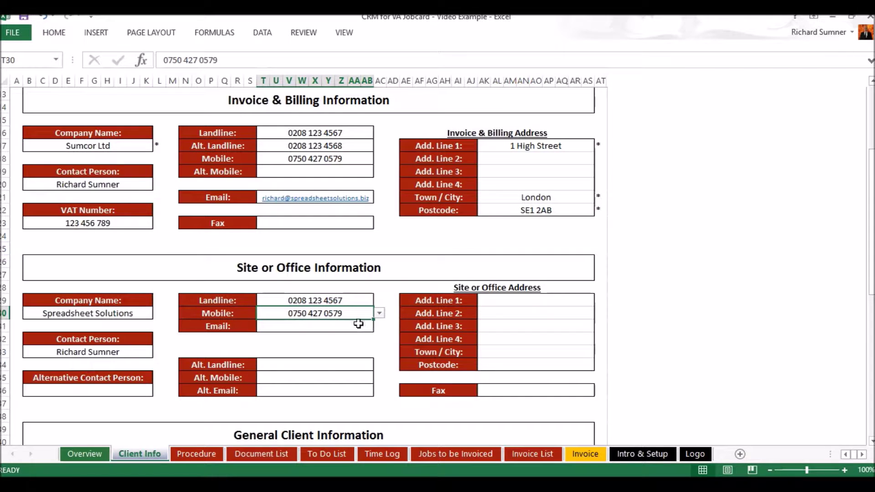
click(358, 326)
click(379, 326)
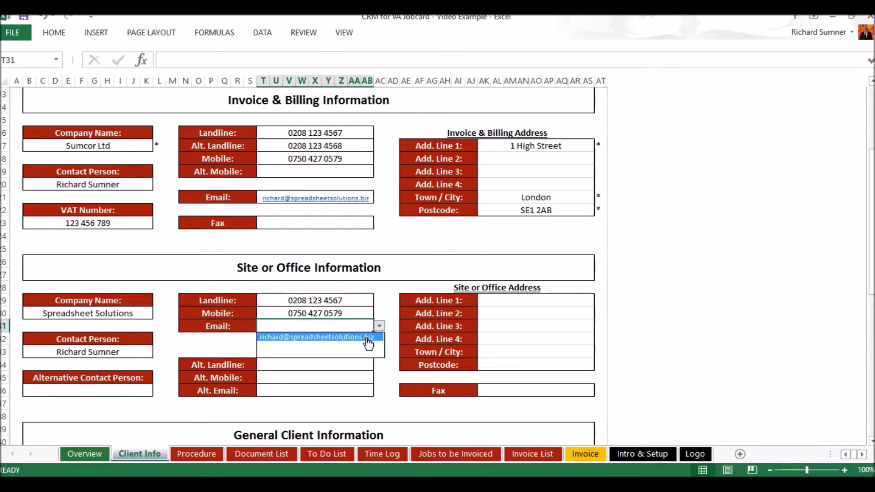
click(374, 337)
click(379, 350)
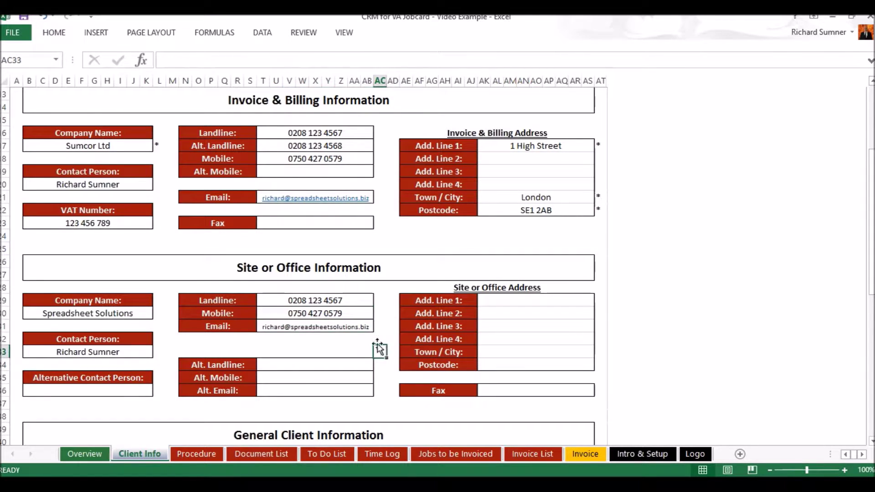
click(359, 327)
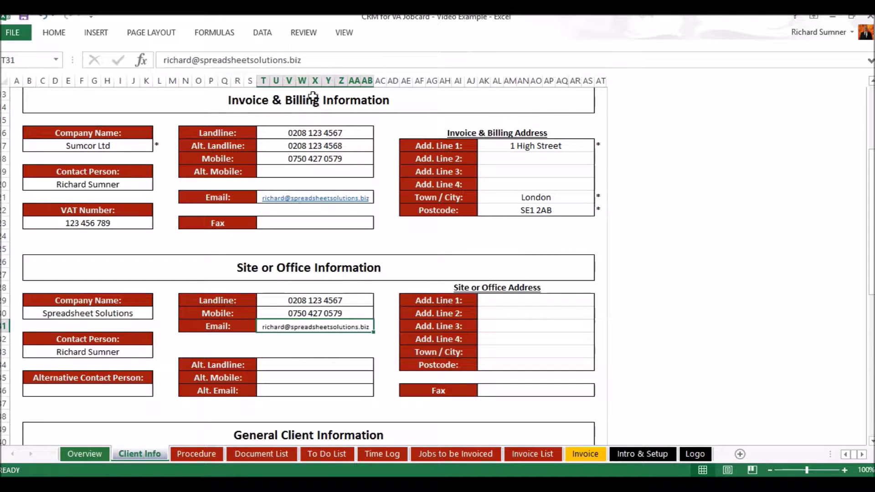
click(309, 60)
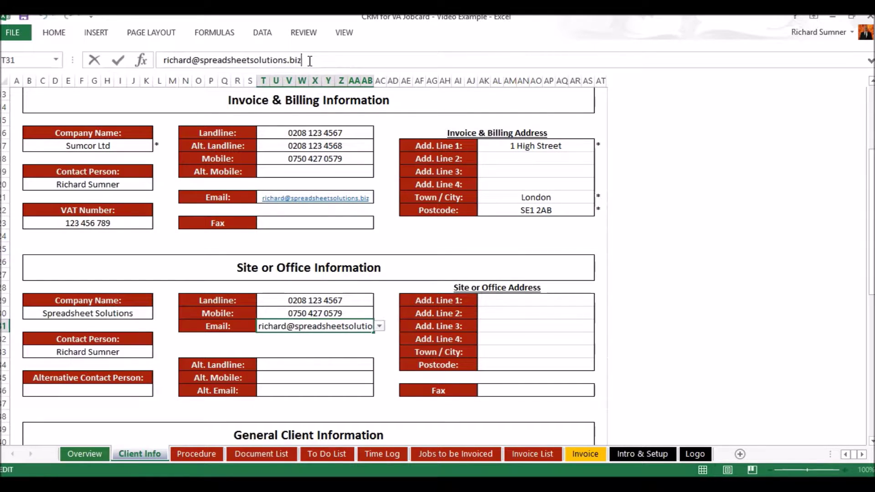
key(Return)
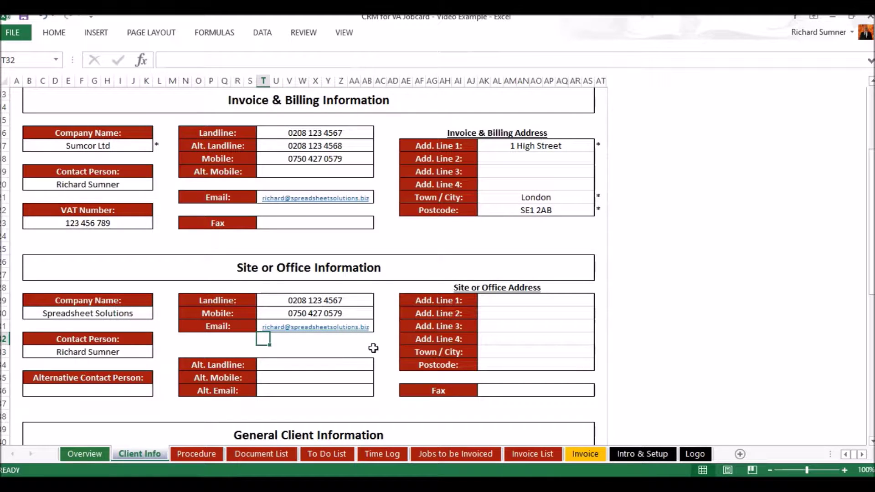
Pick the second landline as the alternative number and the listed street as address line 1.
click(335, 364)
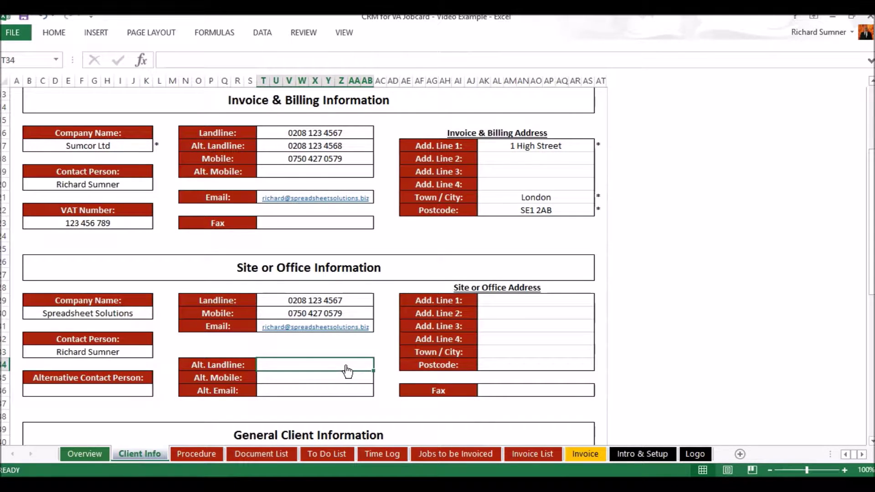
click(378, 364)
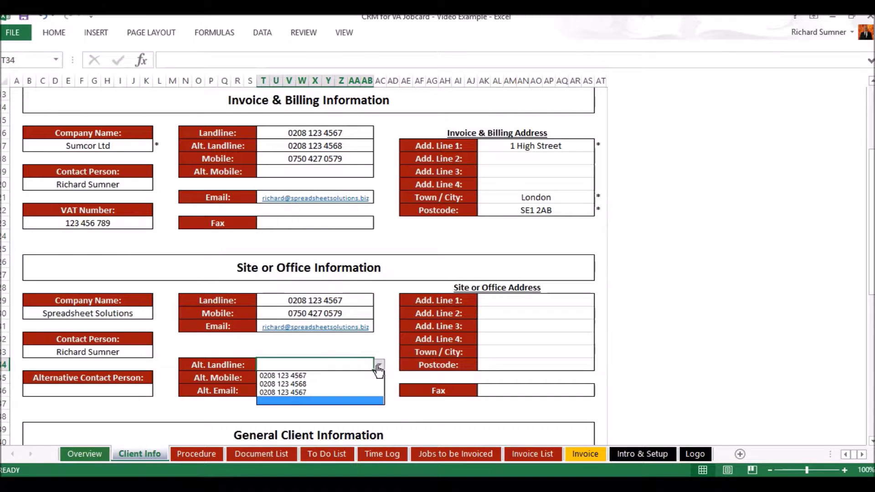
click(365, 384)
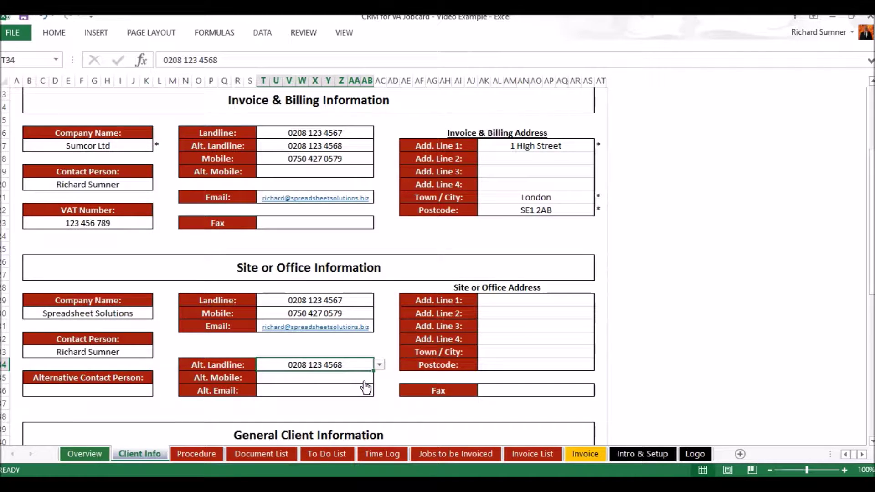
click(507, 300)
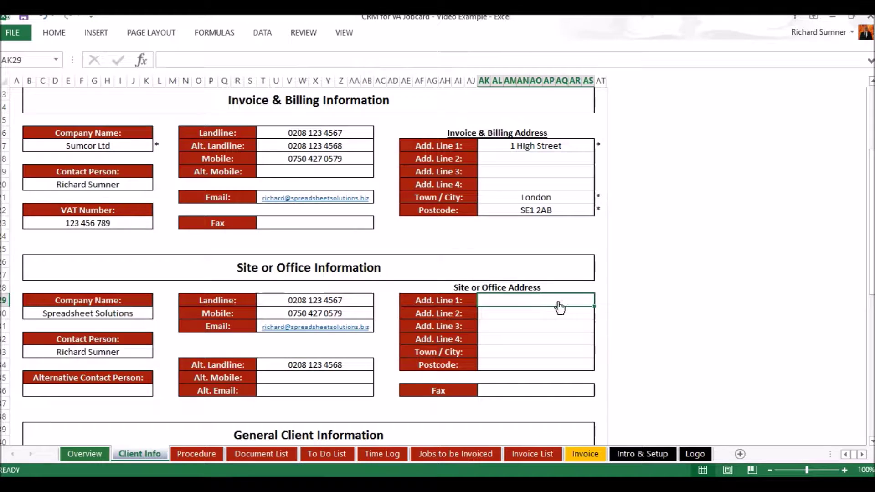
click(599, 299)
click(584, 311)
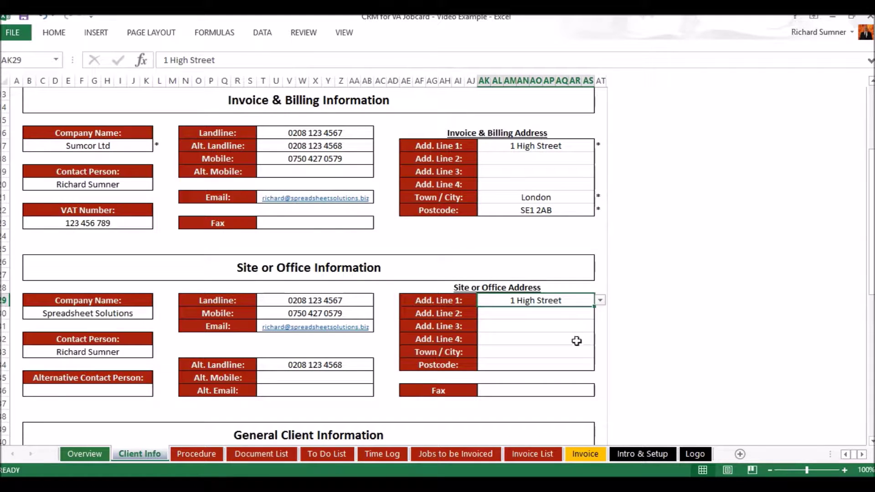
Leave address line 2 empty, set the town to London and pick the listed postcode.
click(574, 353)
click(567, 314)
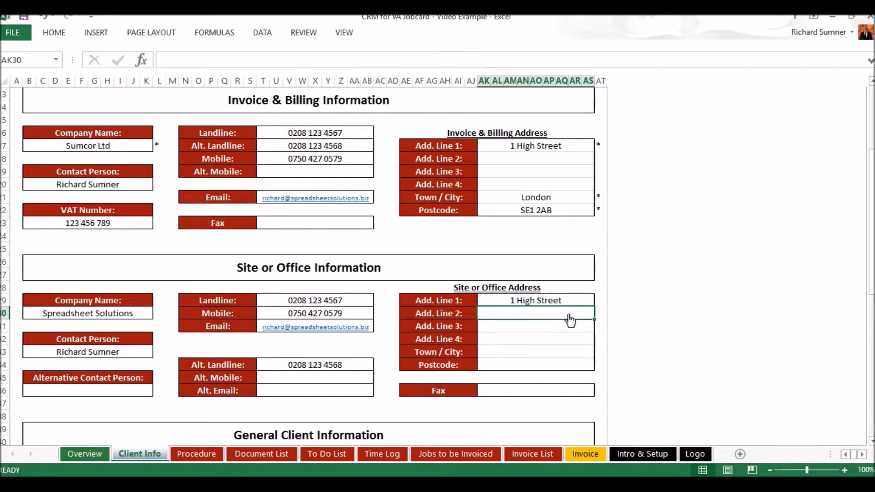
click(599, 314)
click(599, 314)
click(566, 351)
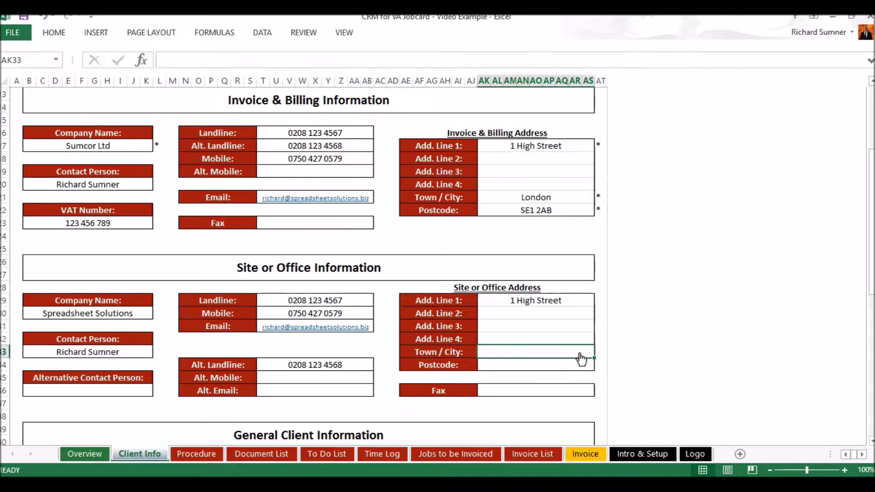
click(599, 351)
click(583, 367)
click(581, 365)
click(599, 364)
click(587, 376)
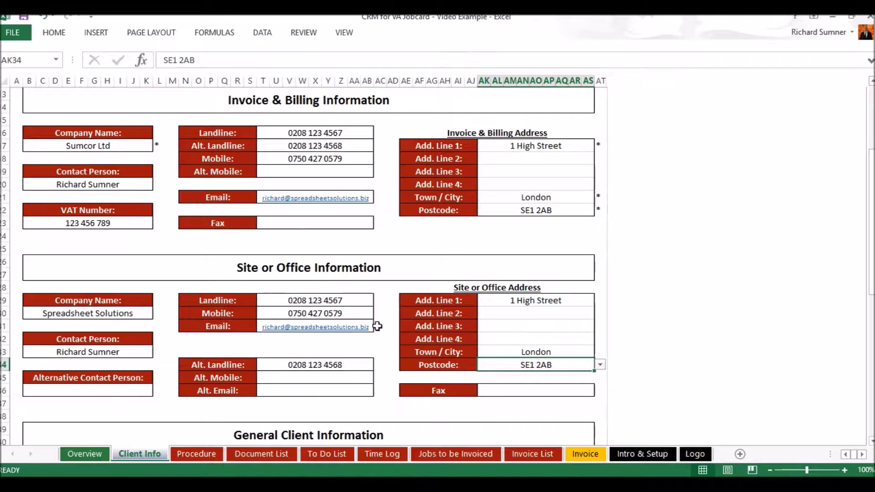
Scroll down to the General Client Information section and its account login table.
scroll(377, 326, down, 1)
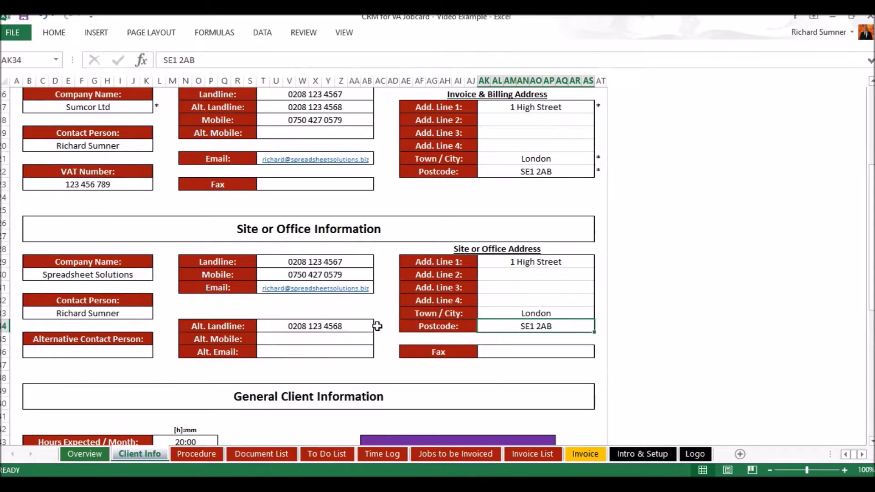
scroll(378, 326, up, 2)
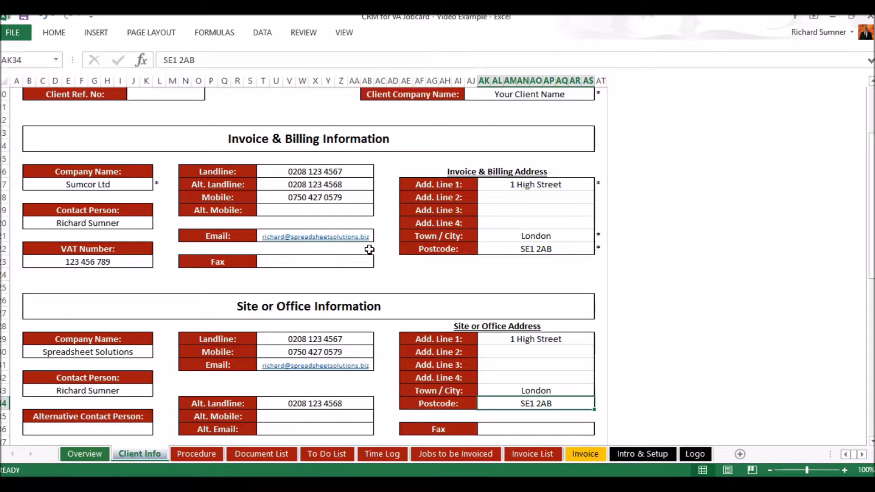
scroll(369, 249, down, 3)
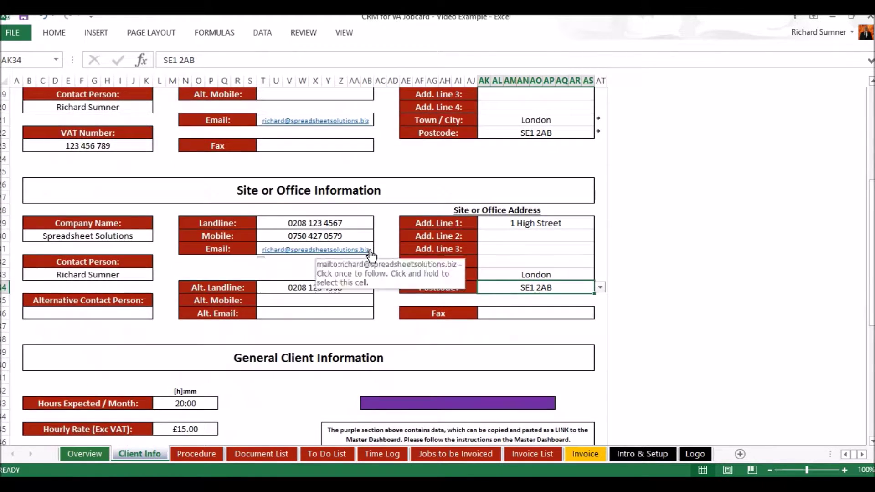
scroll(370, 251, down, 4)
scroll(370, 252, down, 1)
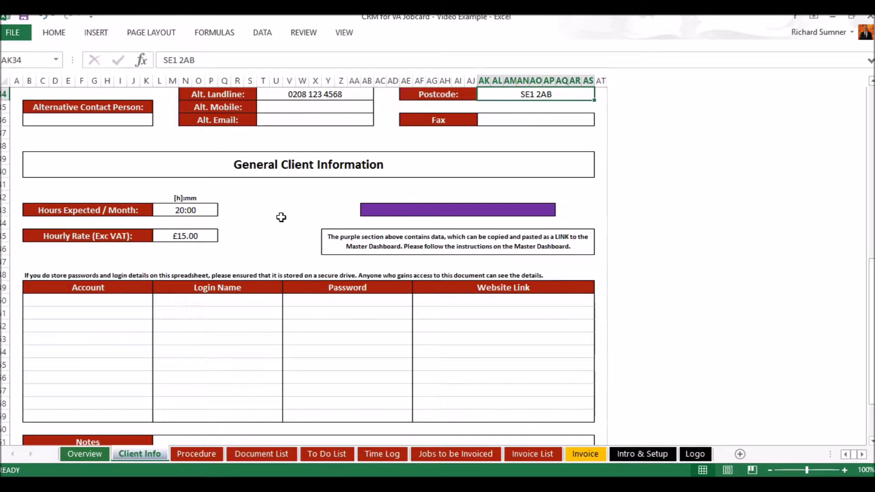
scroll(281, 218, down, 2)
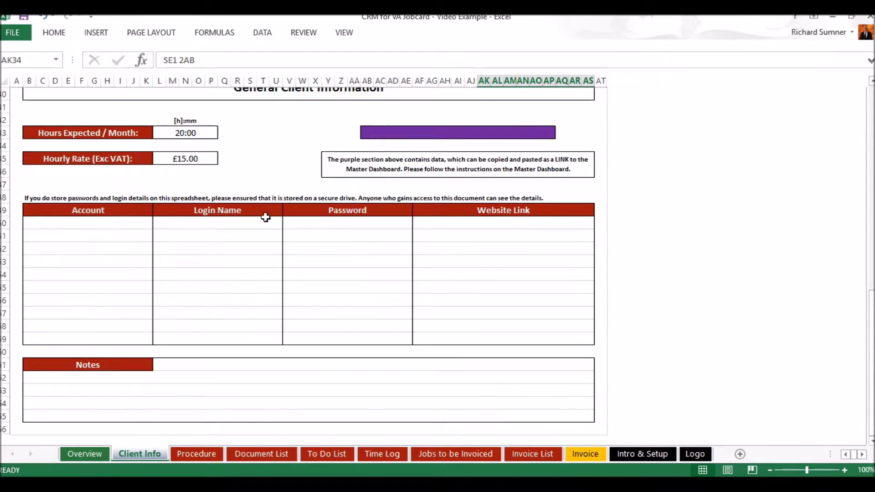
click(105, 226)
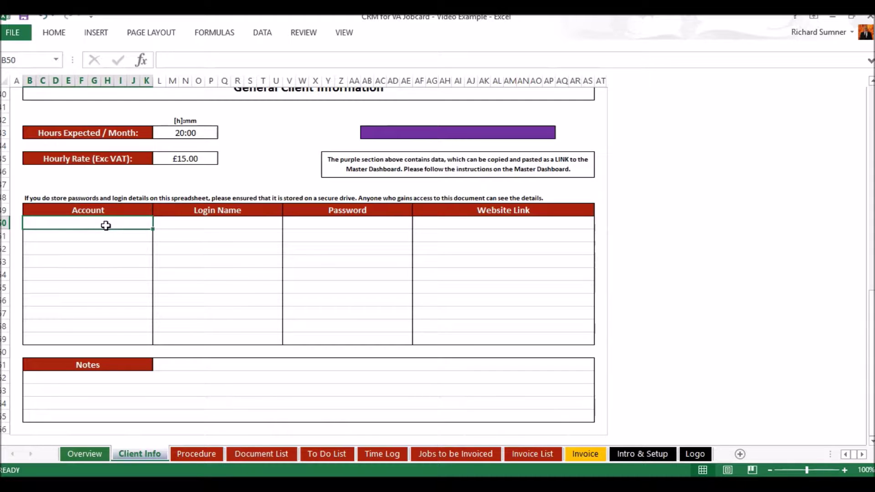
text(Facebook)
key(Return)
click(178, 221)
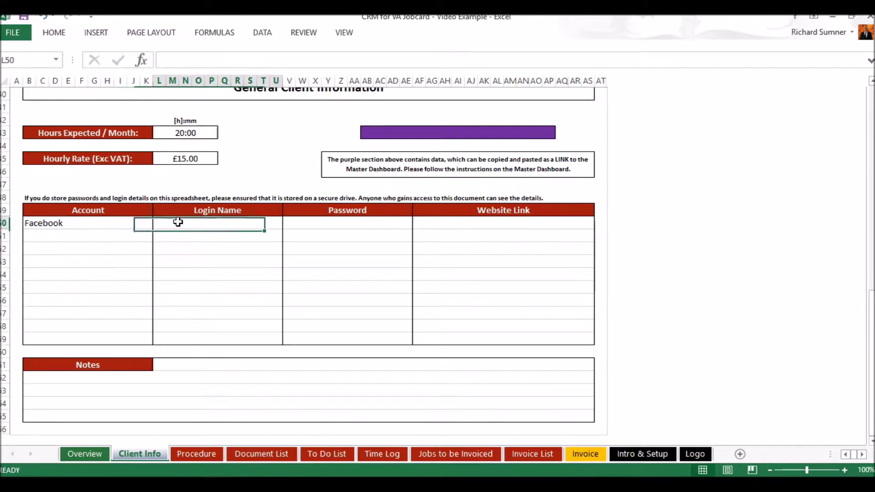
text(FacebookLogin)
key(Return)
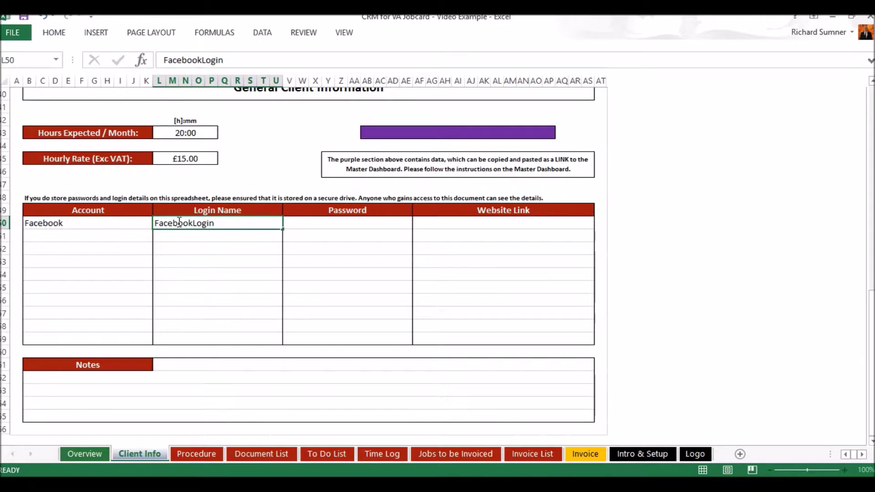
click(295, 225)
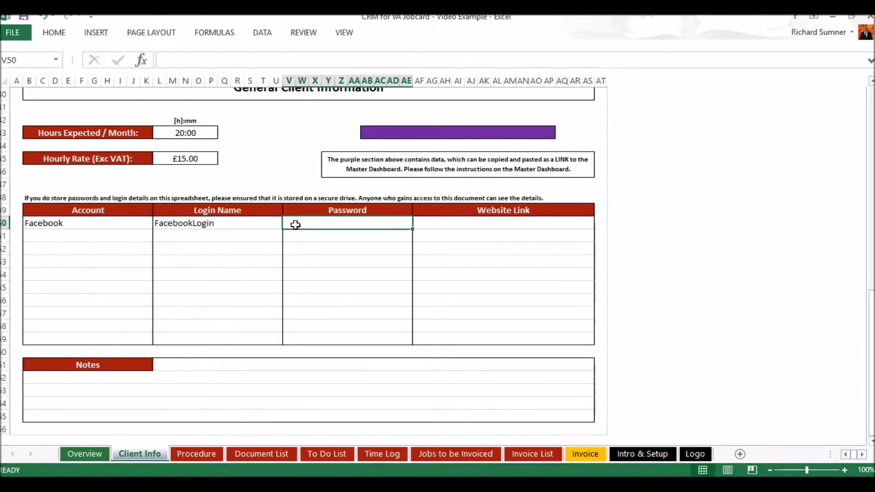
text(password1)
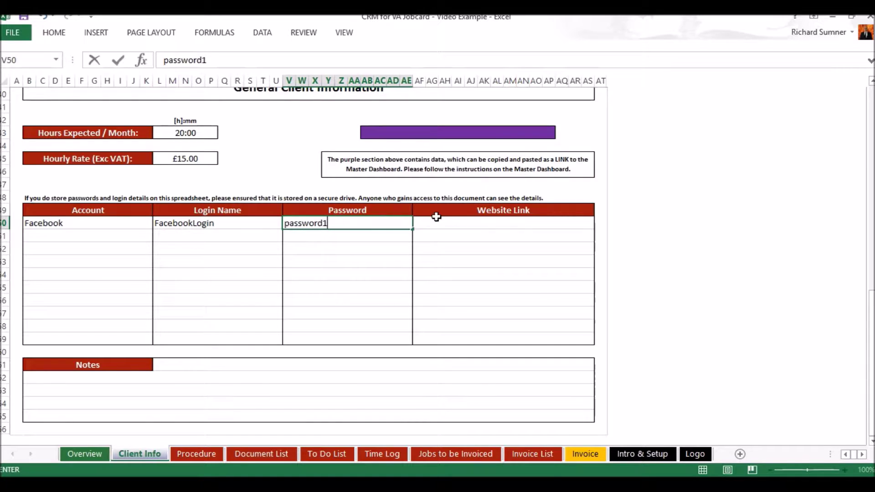
click(450, 223)
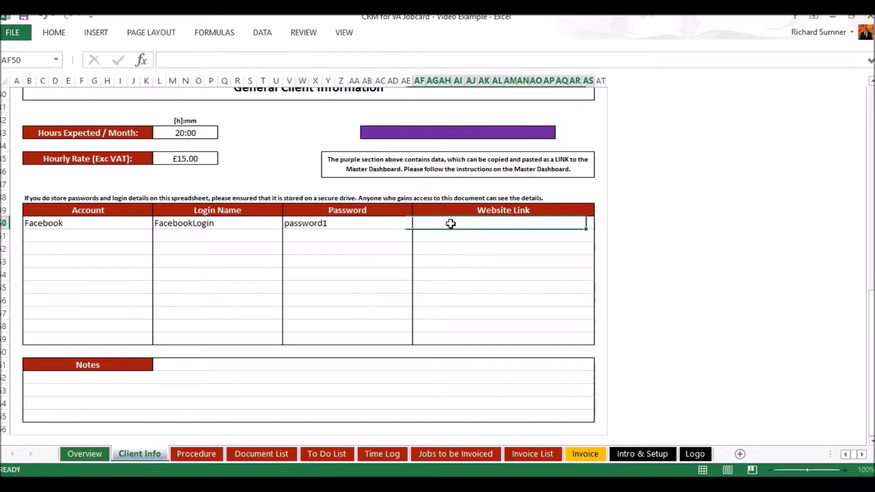
text(ww)
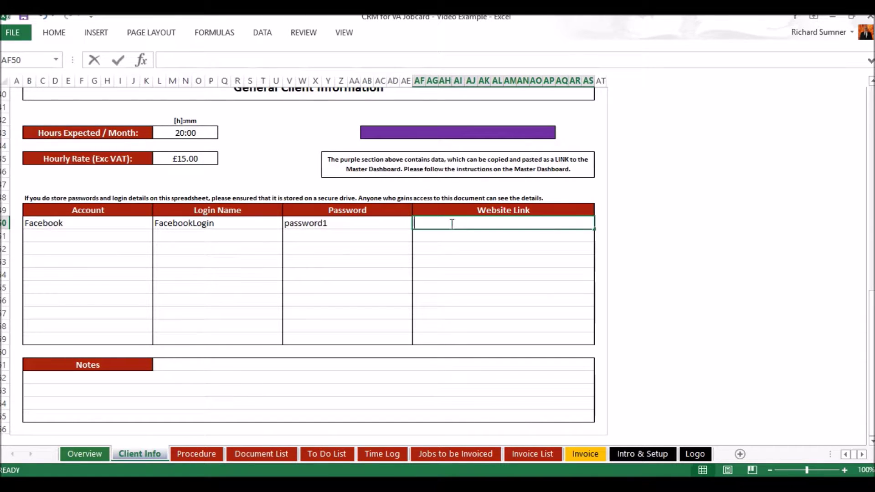
text(w.facebook.com)
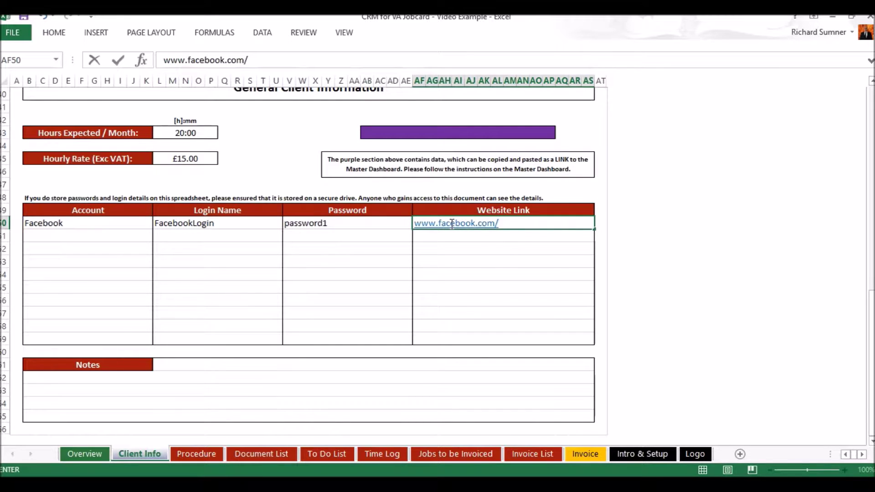
text(/CRMforVA)
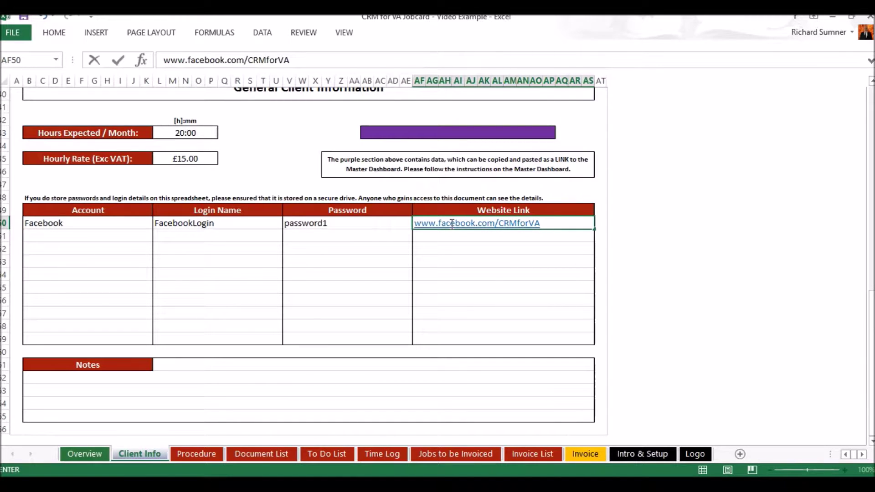
key(Return)
click(407, 256)
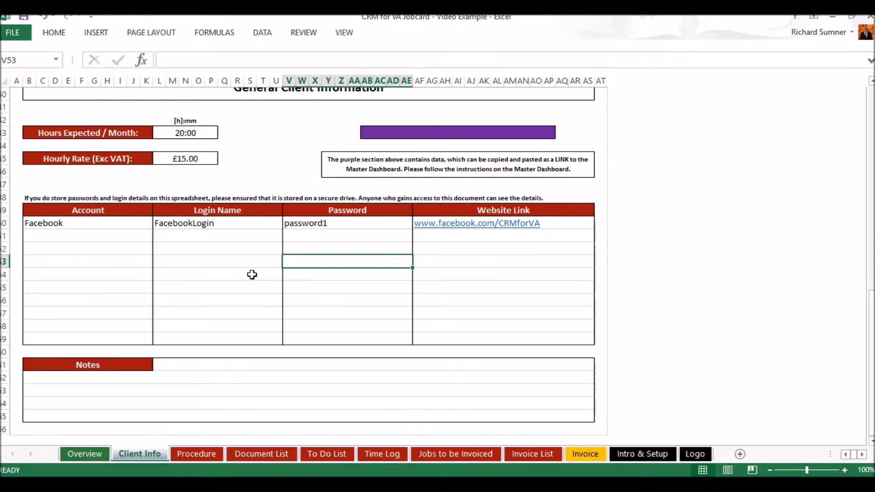
scroll(252, 275, down, 2)
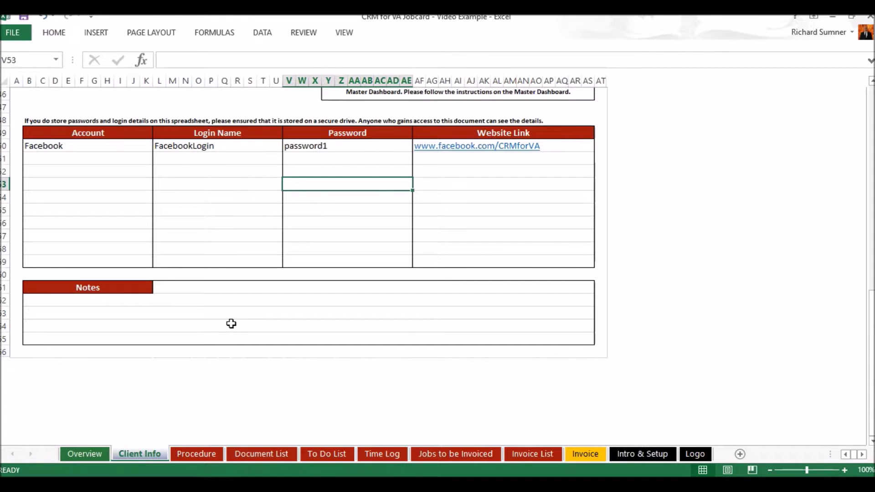
scroll(231, 323, up, 6)
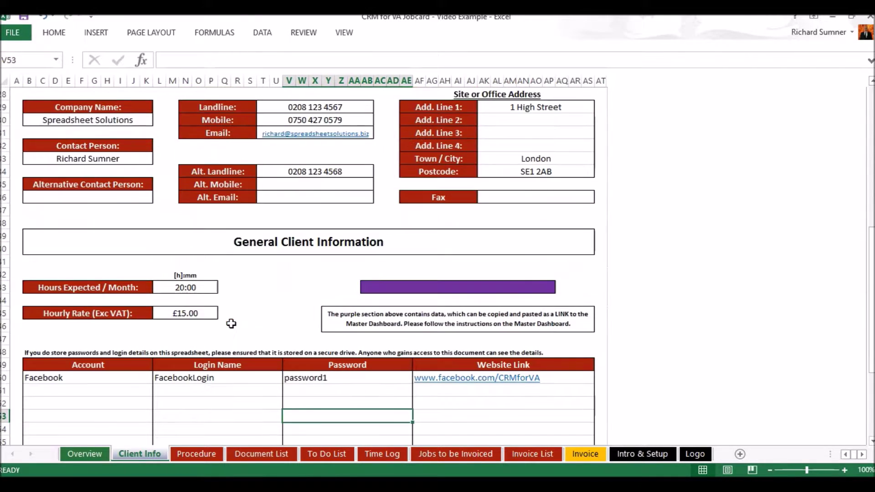
scroll(231, 324, up, 7)
scroll(231, 324, up, 2)
scroll(229, 322, down, 2)
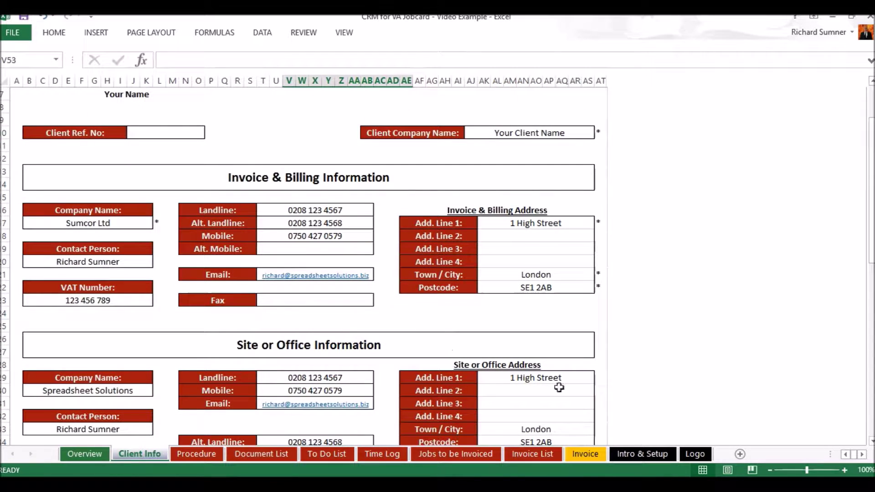
scroll(419, 336, down, 7)
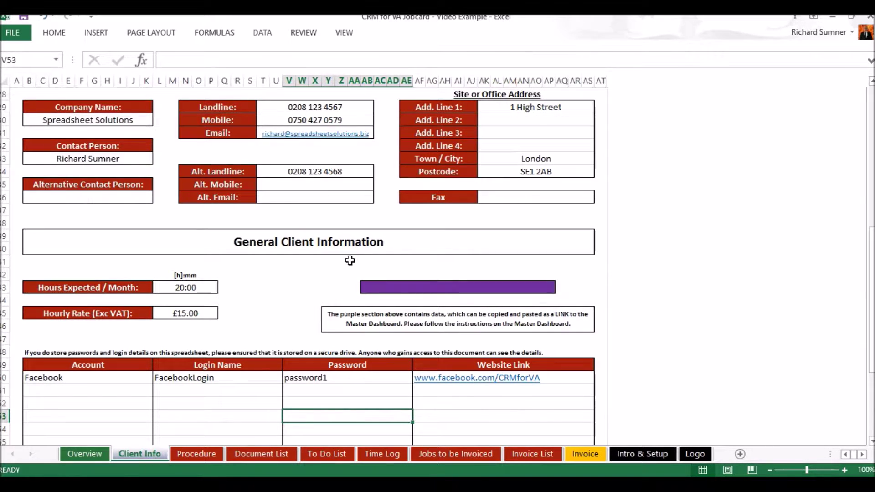
Copy the purple data section and re-confirm Hours Expected / Month as 20:00.
drag(363, 287, 550, 288)
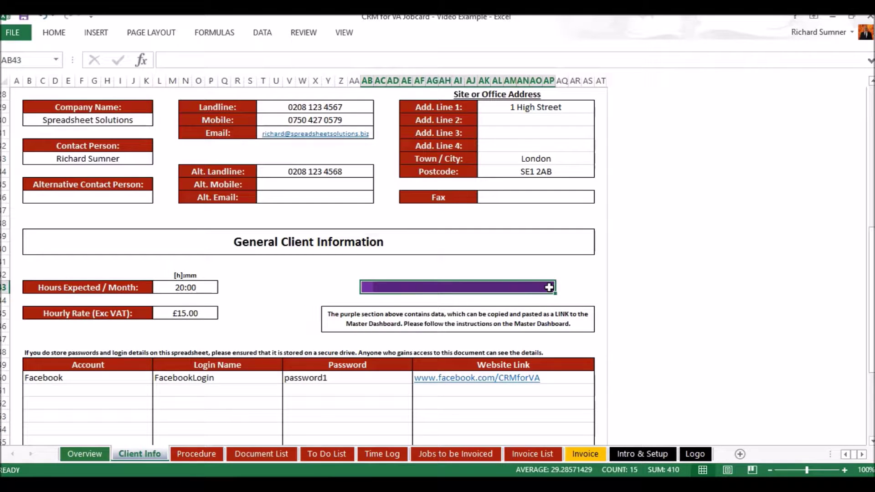
right_click(550, 289)
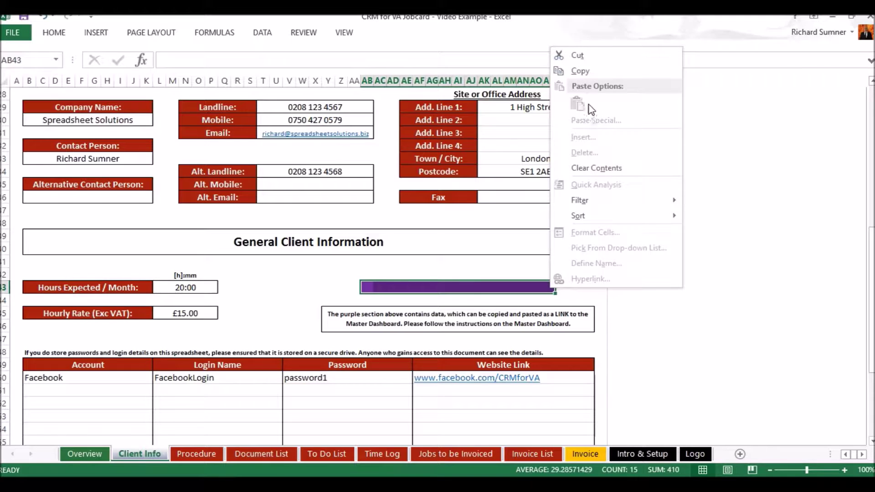
click(591, 72)
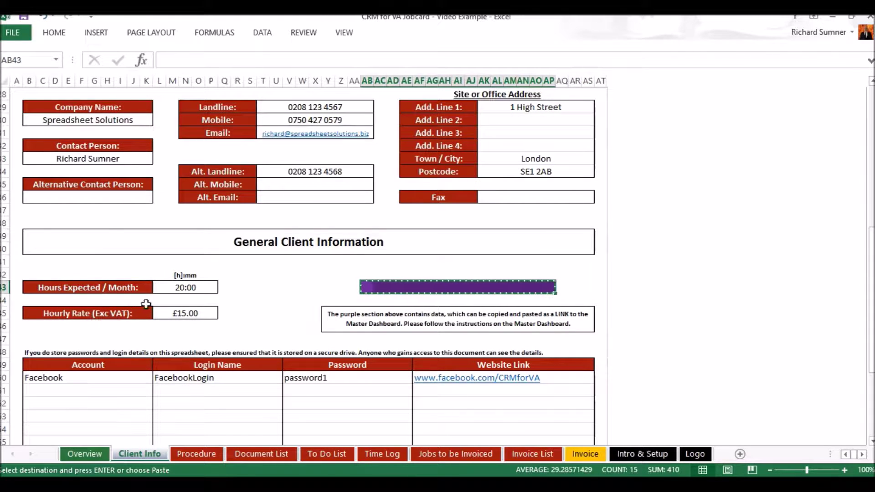
double_click(200, 287)
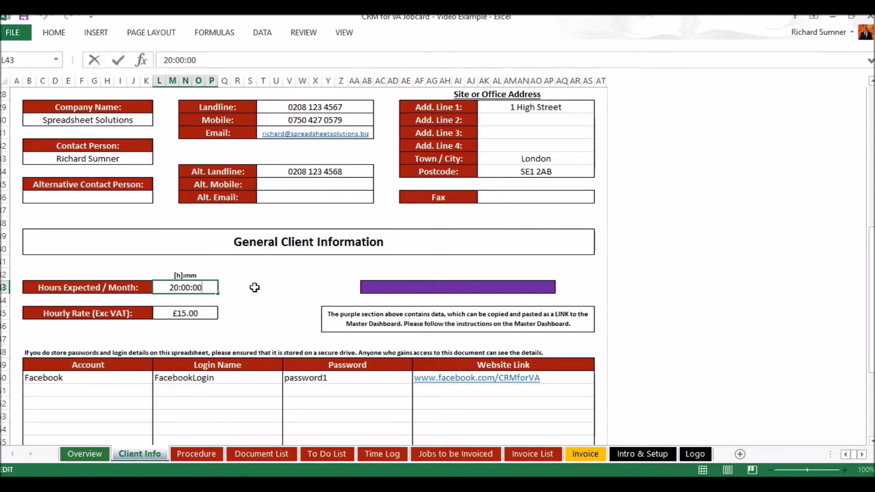
key(Return)
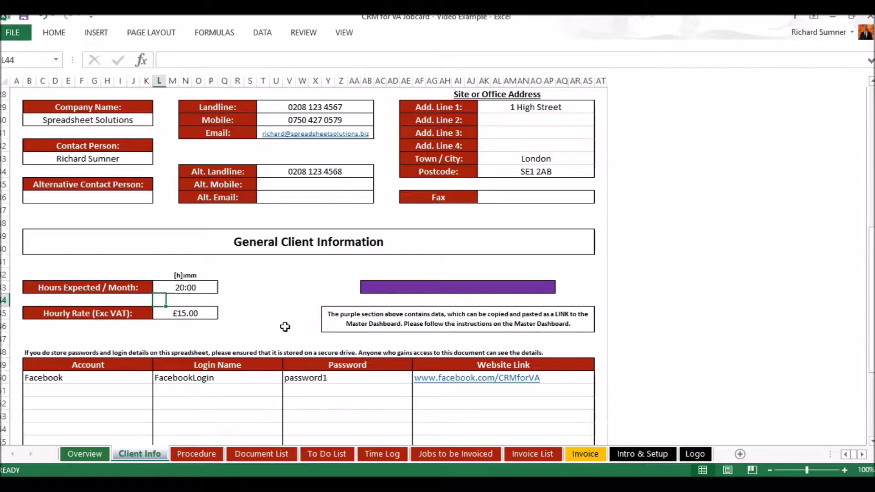
Scroll back to the top of Client Info and select cell A1.
scroll(285, 327, up, 7)
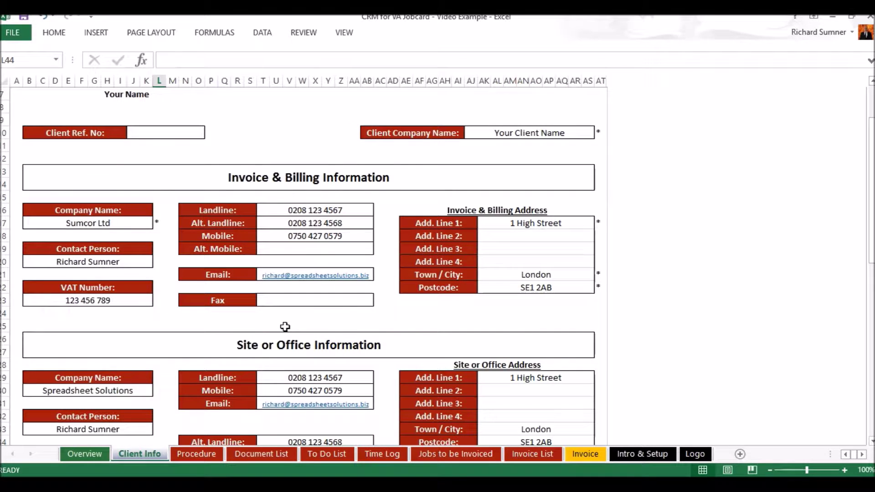
scroll(285, 326, up, 2)
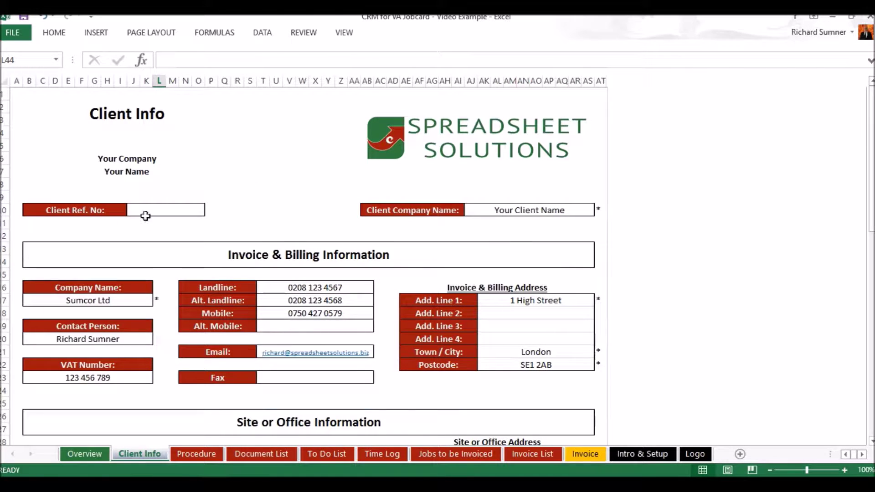
click(16, 96)
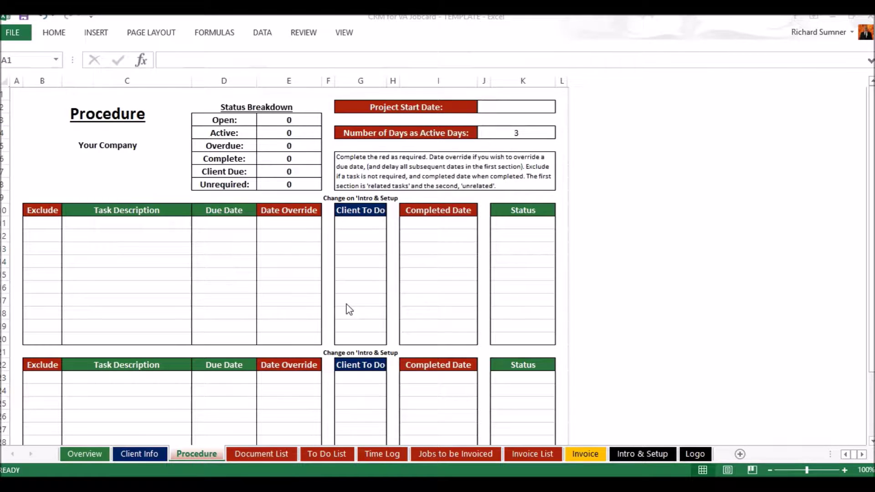
Bring the Video Example workbook back to the front, showing its filled-in Procedure sheet.
scroll(346, 303, down, 5)
scroll(346, 303, up, 5)
click(172, 453)
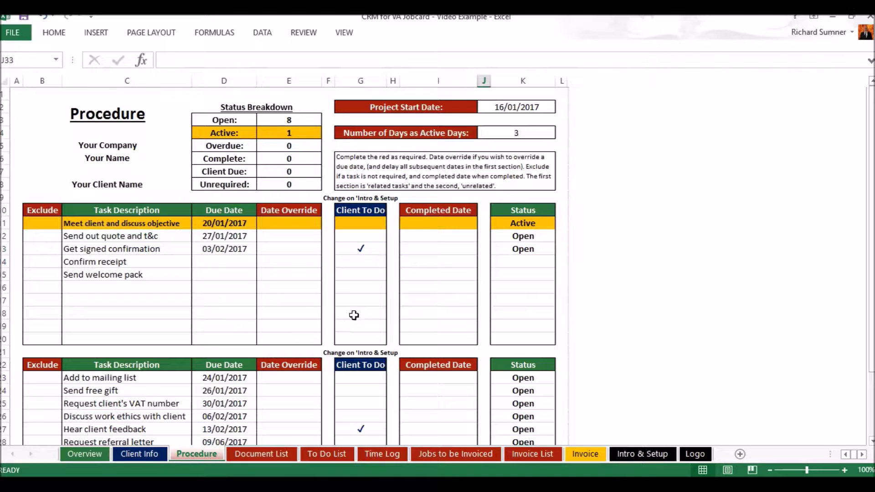
click(643, 454)
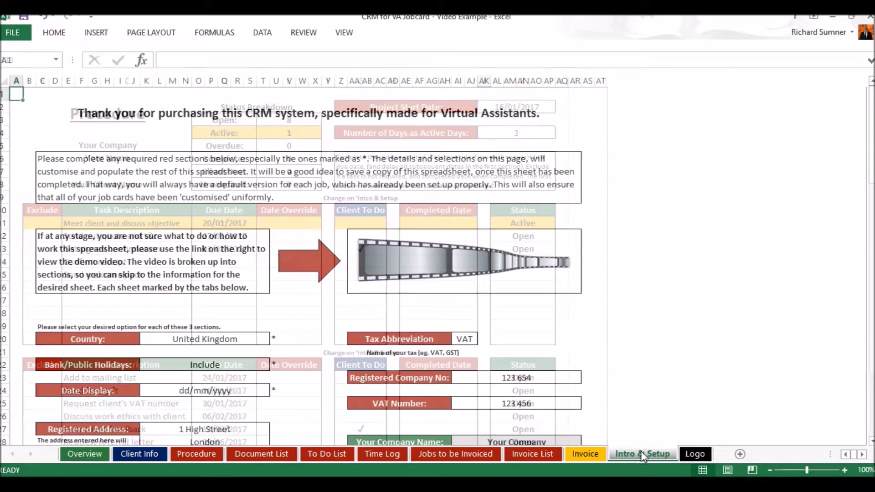
scroll(481, 391, down, 15)
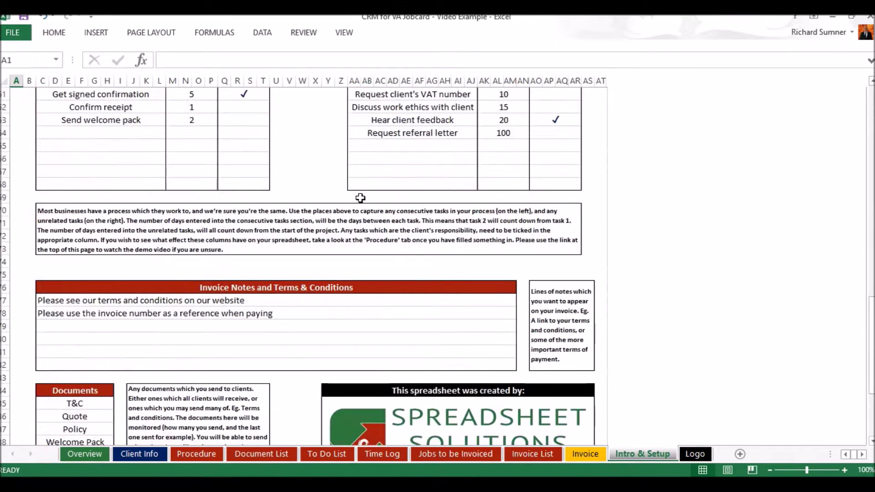
scroll(360, 198, up, 5)
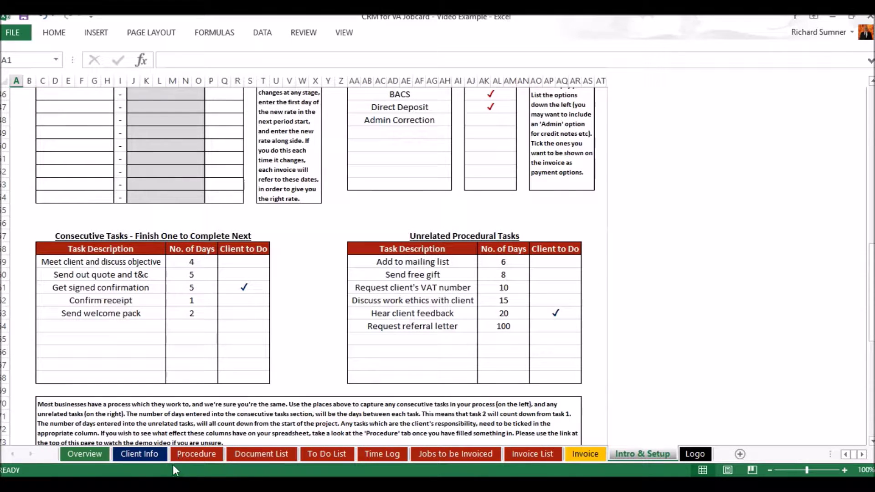
click(144, 458)
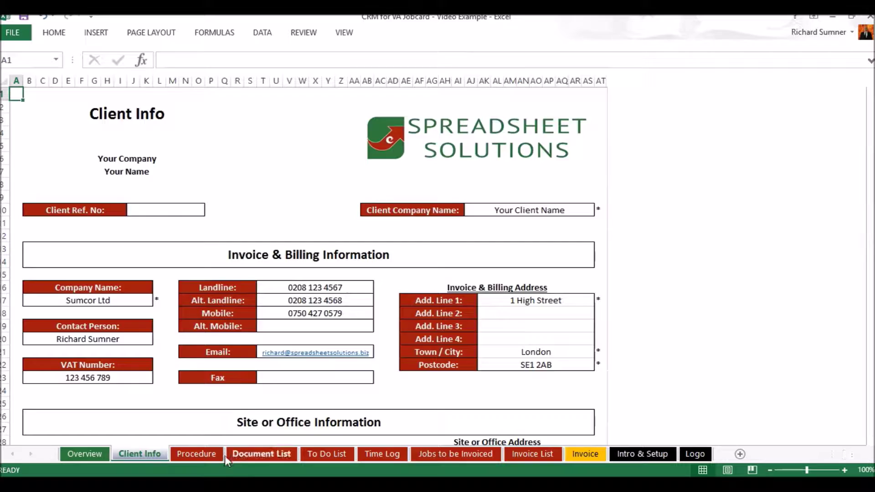
click(231, 454)
click(215, 456)
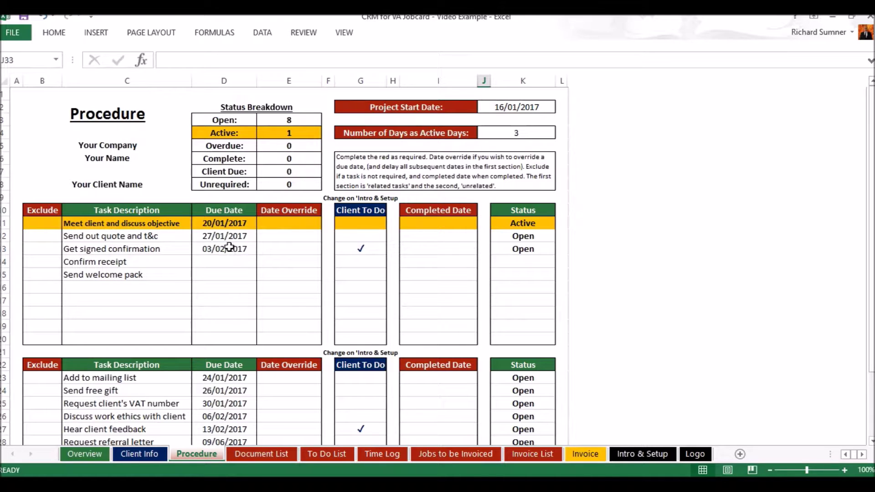
click(413, 247)
text(3 feb)
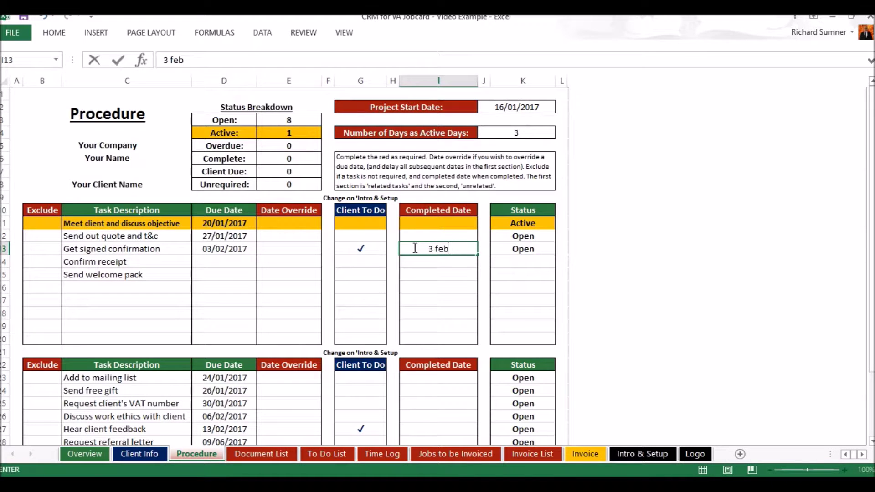
key(Return)
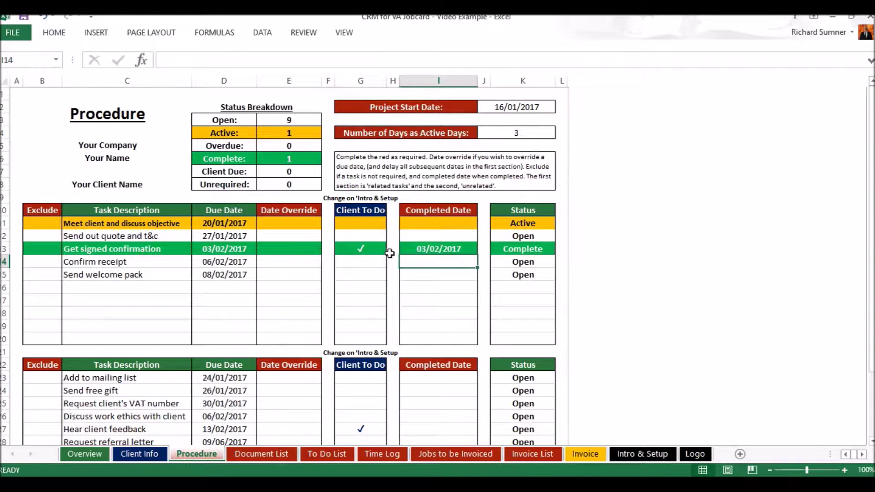
click(413, 248)
key(BackSpace)
key(Return)
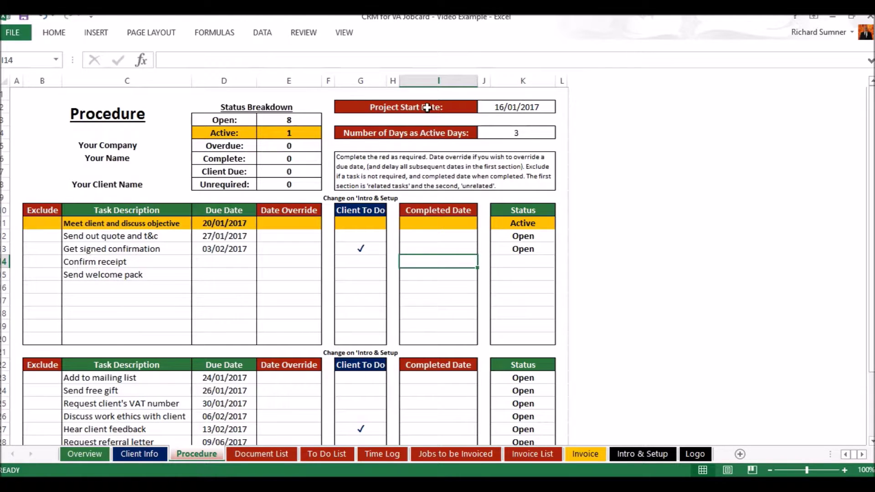
click(496, 108)
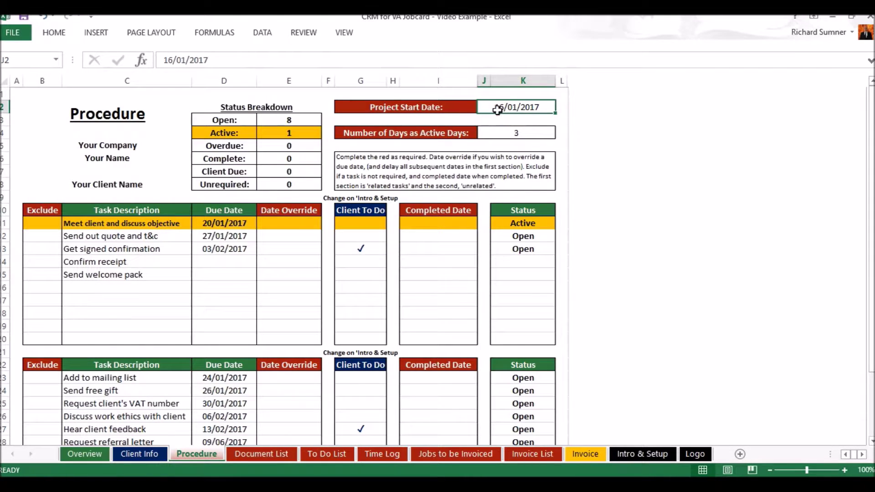
key(BackSpace)
key(Return)
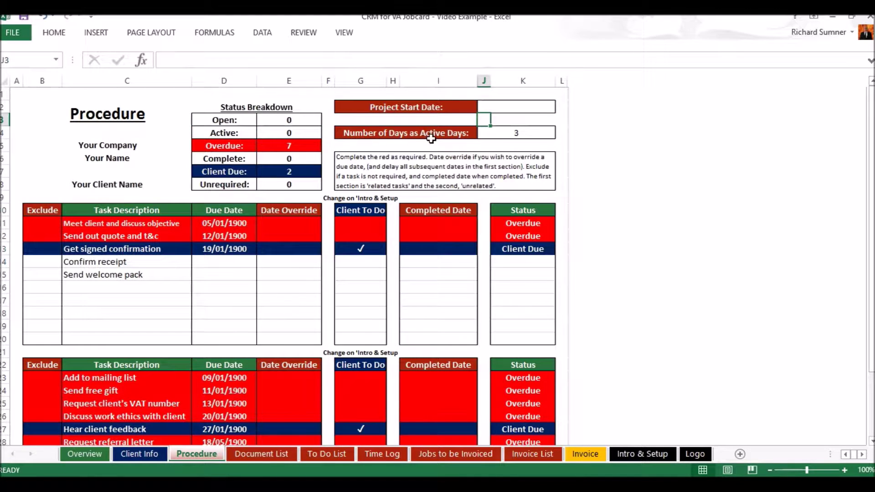
click(492, 107)
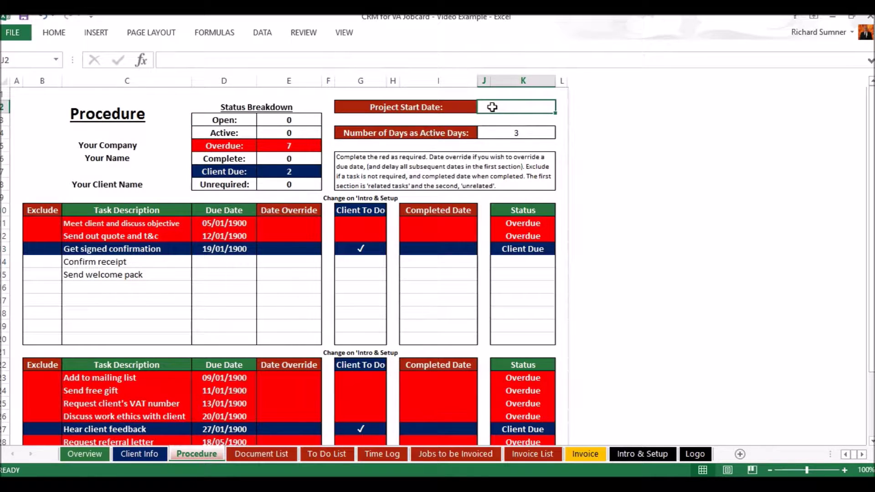
click(43, 17)
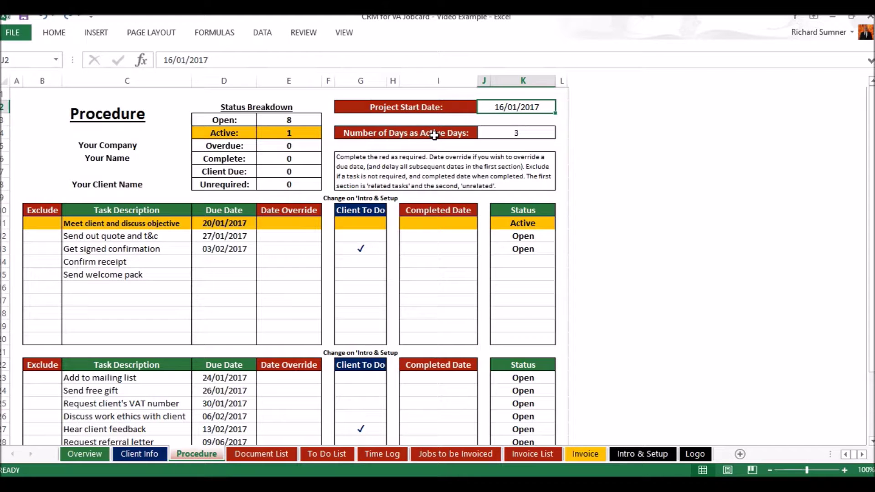
click(502, 133)
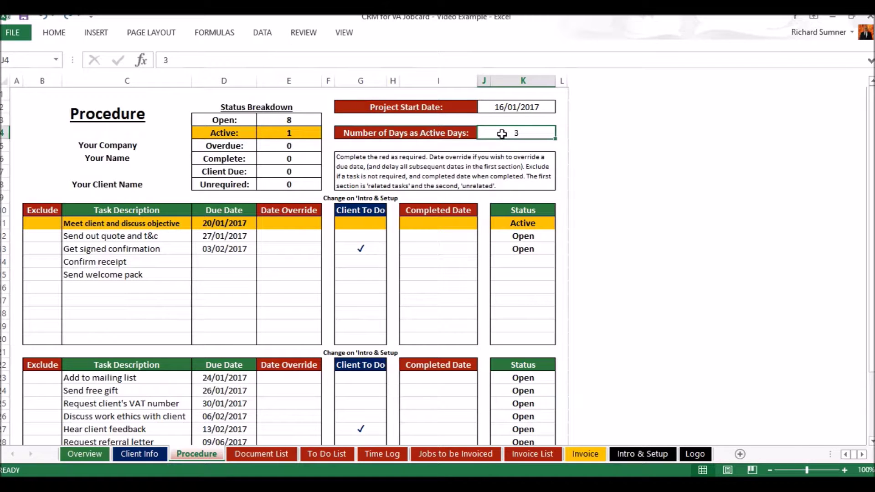
text(5)
key(Return)
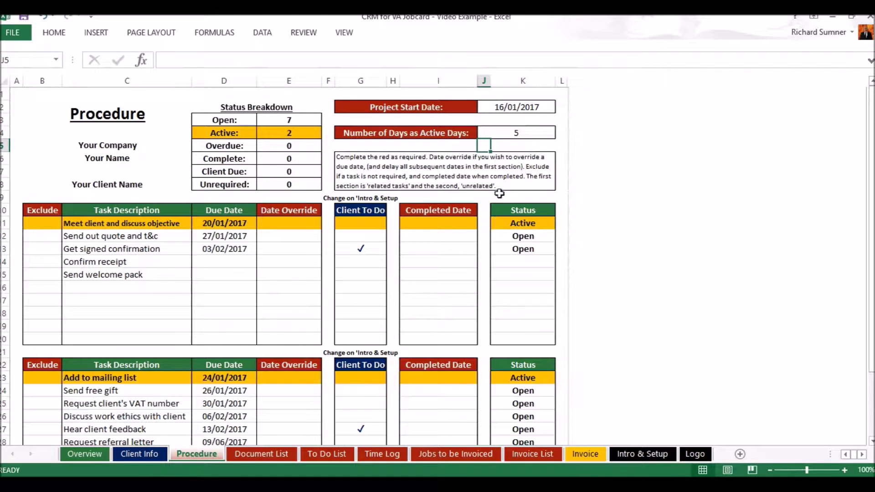
click(504, 136)
text(1)
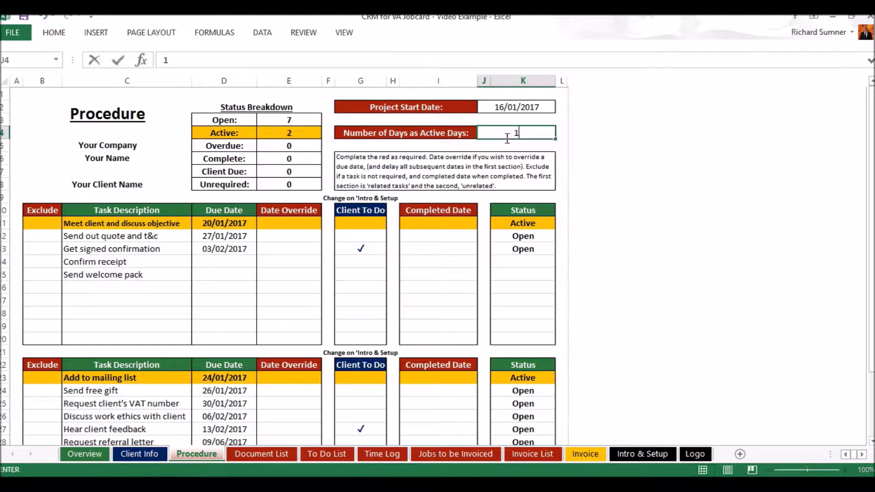
key(Return)
click(504, 137)
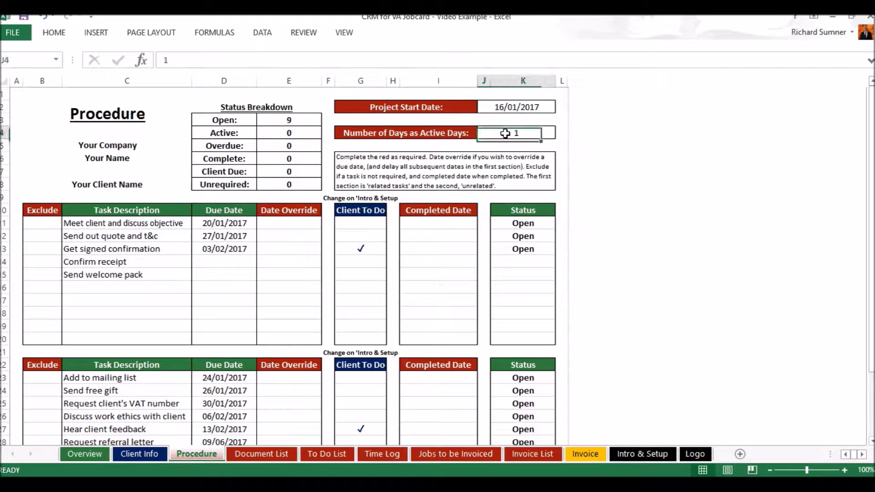
text(3)
key(Return)
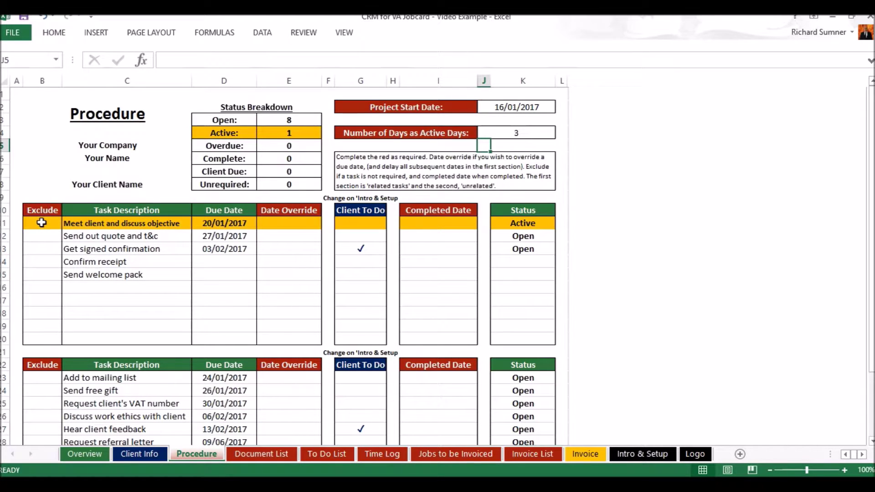
click(41, 246)
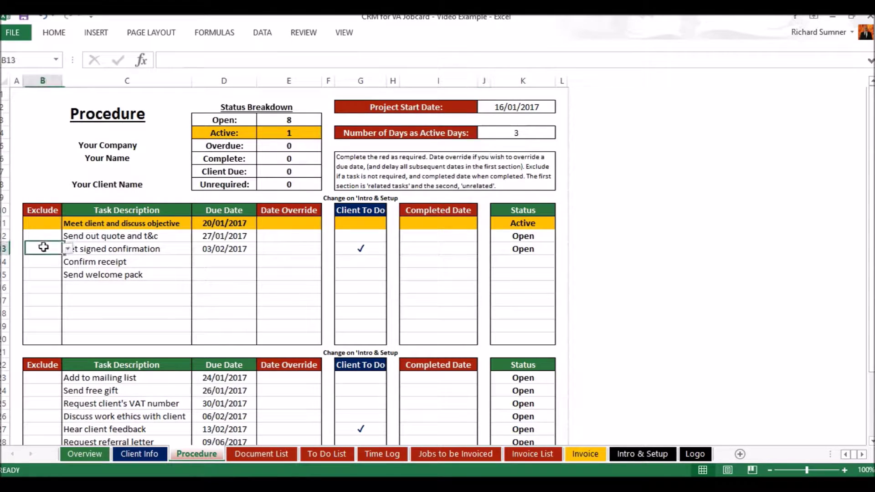
click(67, 250)
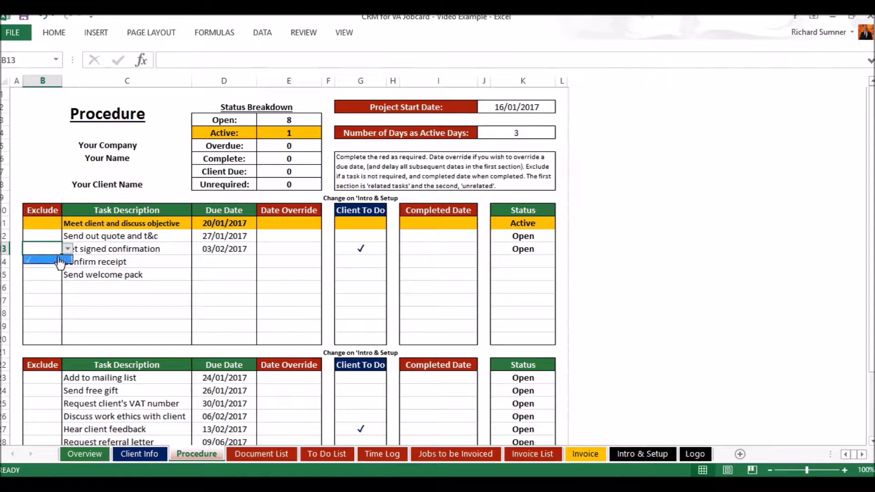
click(60, 262)
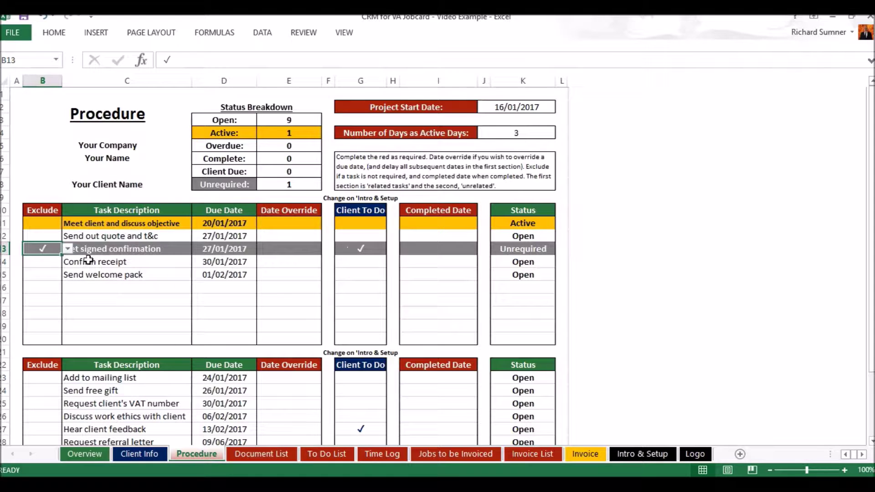
key(BackSpace)
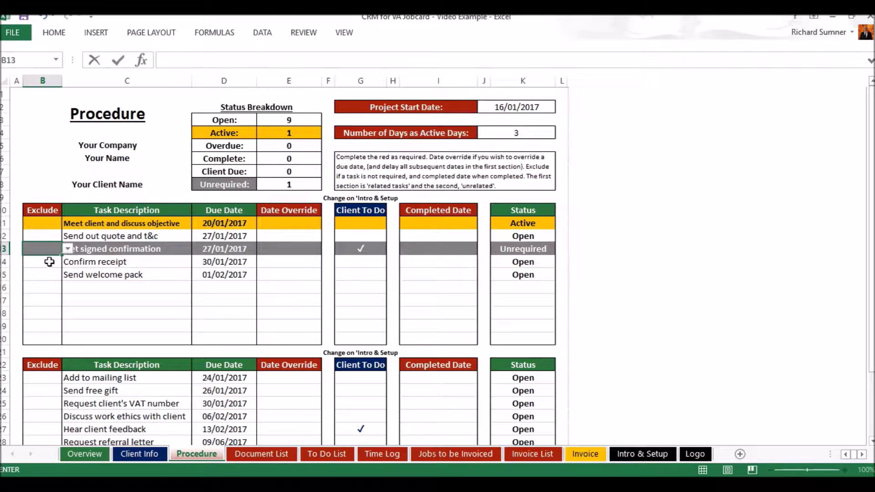
key(Return)
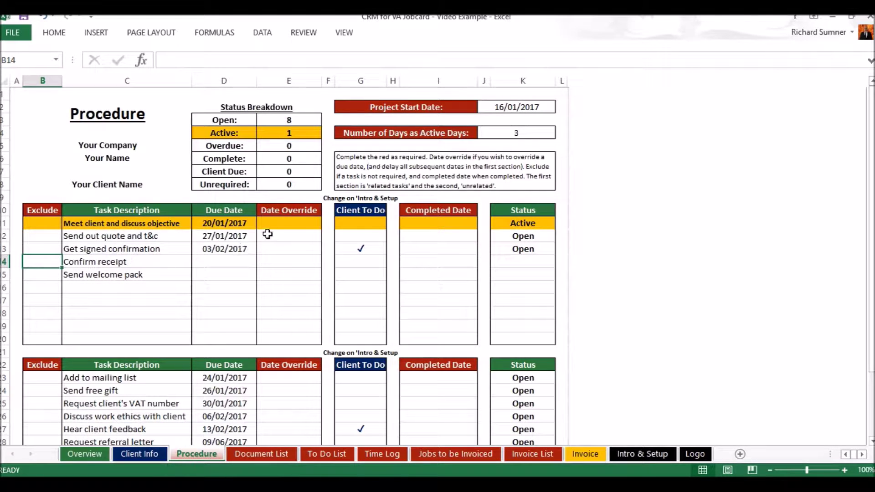
click(291, 222)
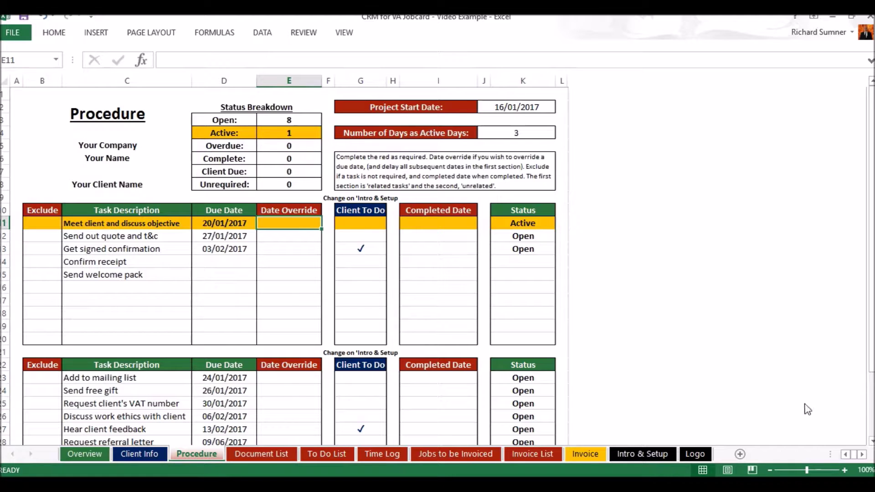
click(842, 485)
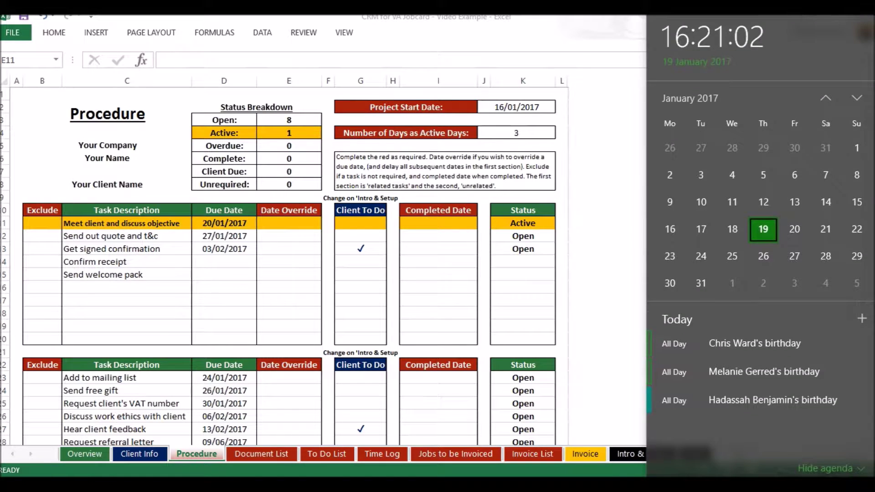
click(842, 484)
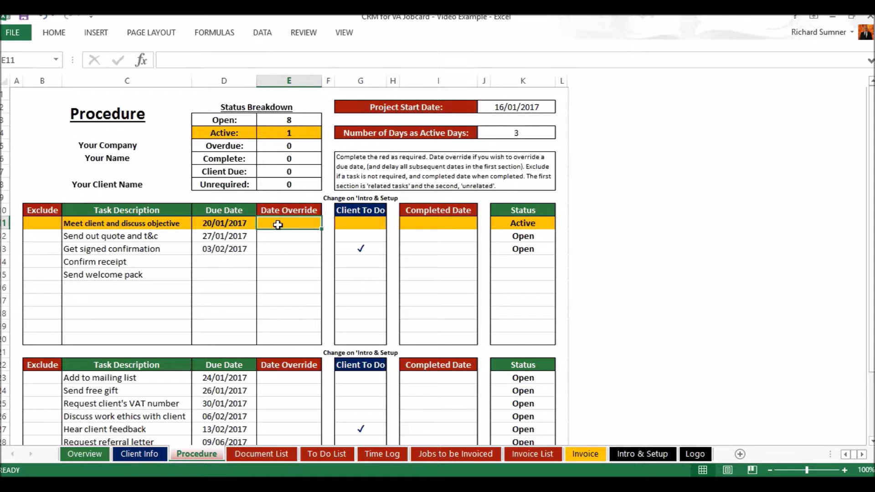
text(23 jan)
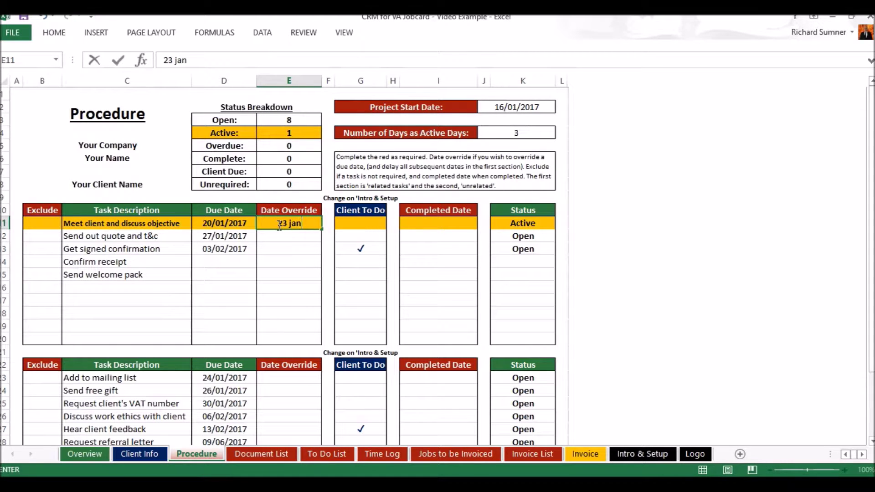
key(Return)
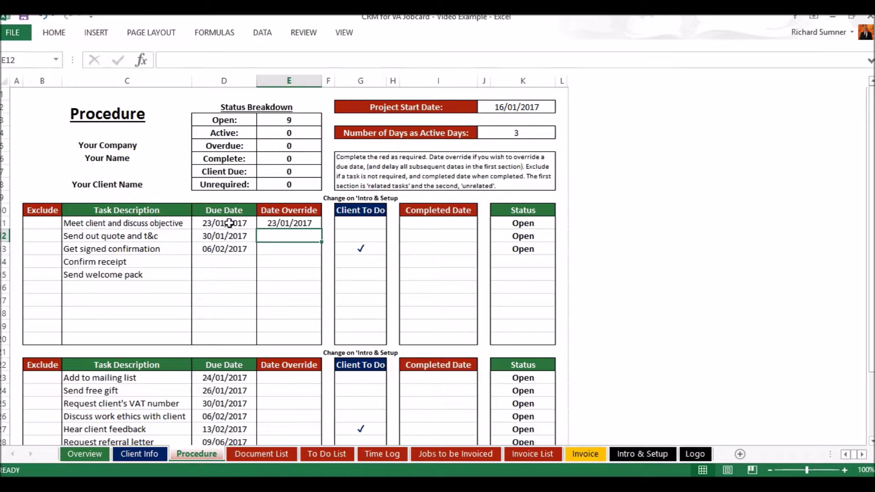
click(284, 222)
key(BackSpace)
key(Return)
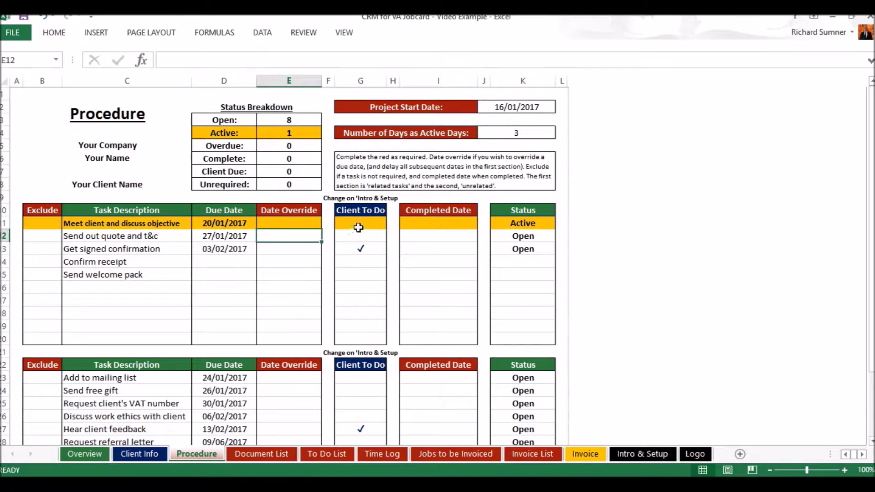
click(359, 247)
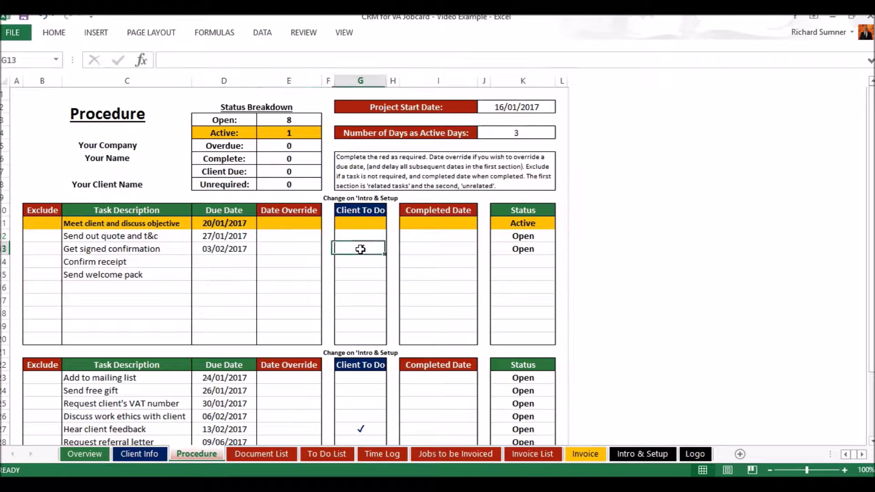
click(391, 248)
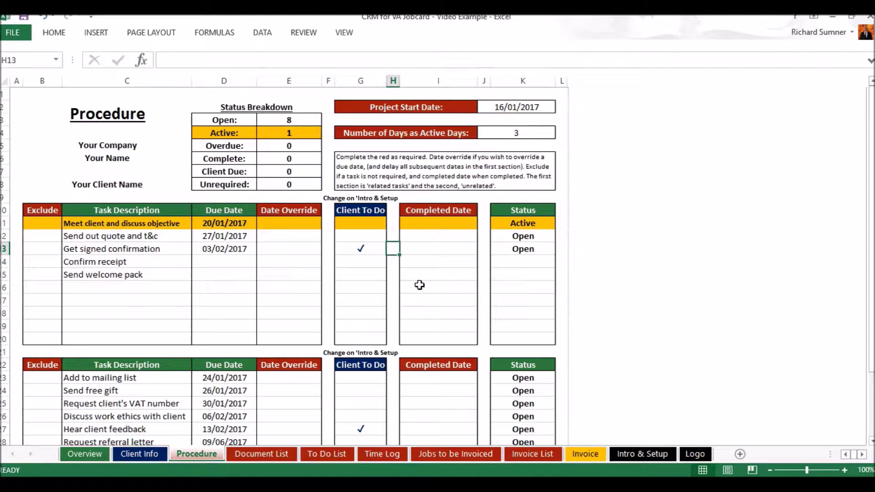
click(431, 222)
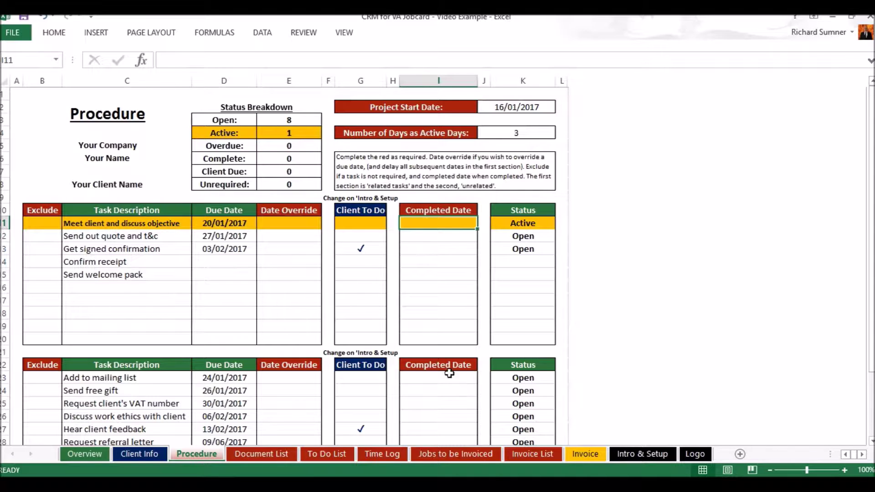
text(19 jan)
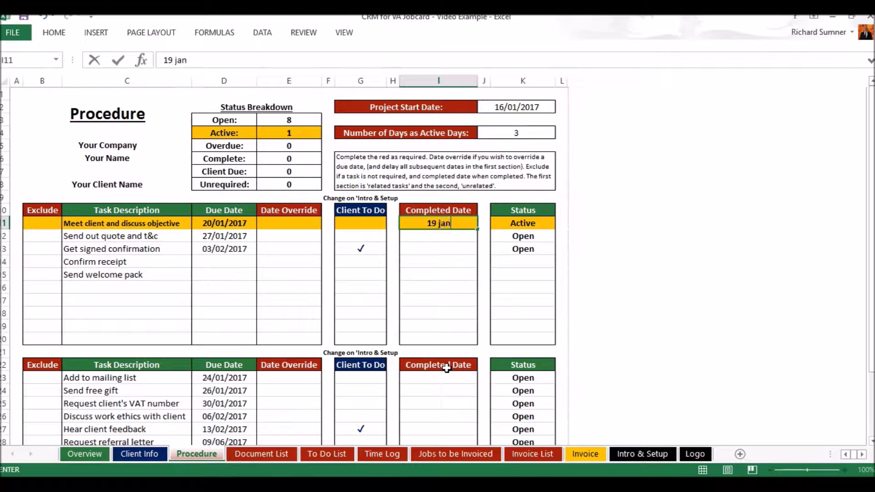
key(Return)
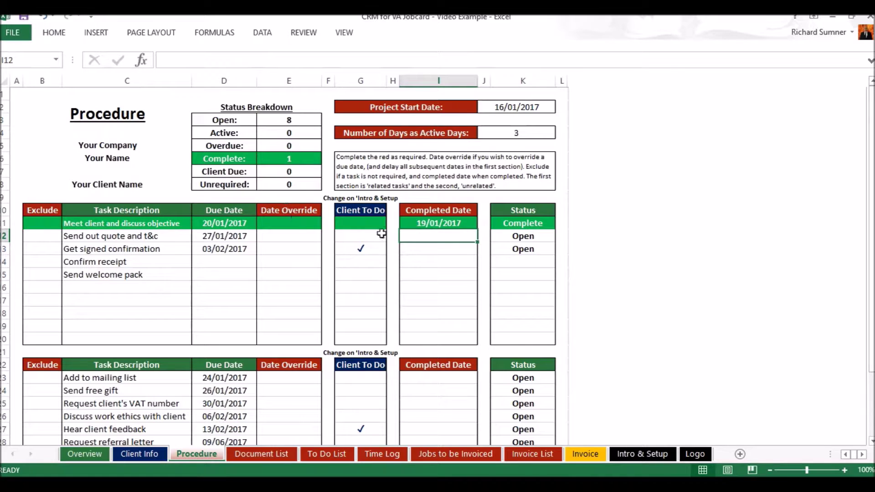
click(416, 223)
key(BackSpace)
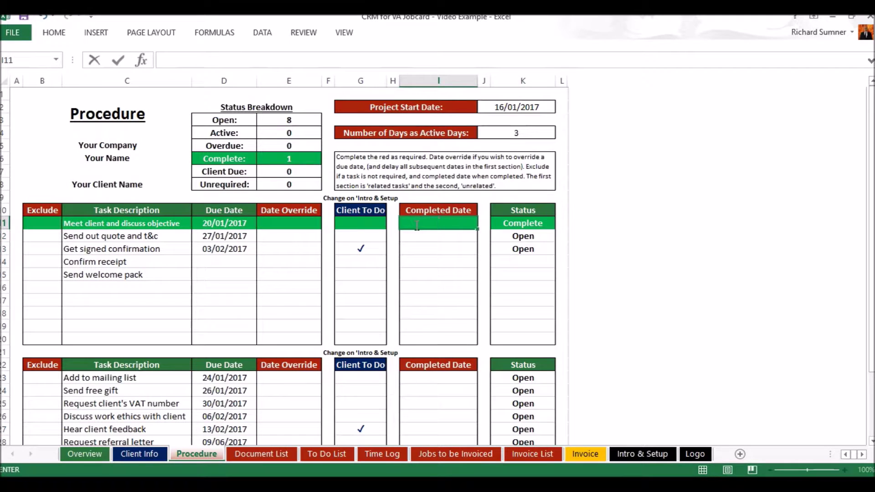
key(Return)
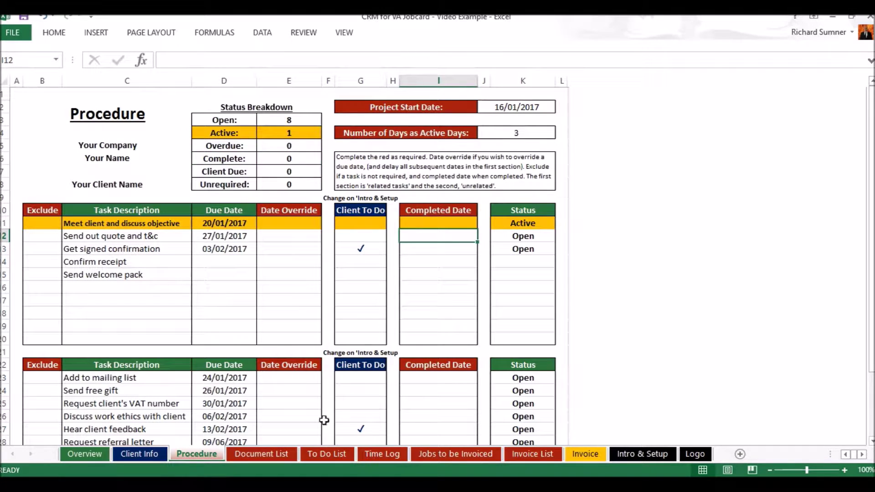
scroll(343, 410, down, 2)
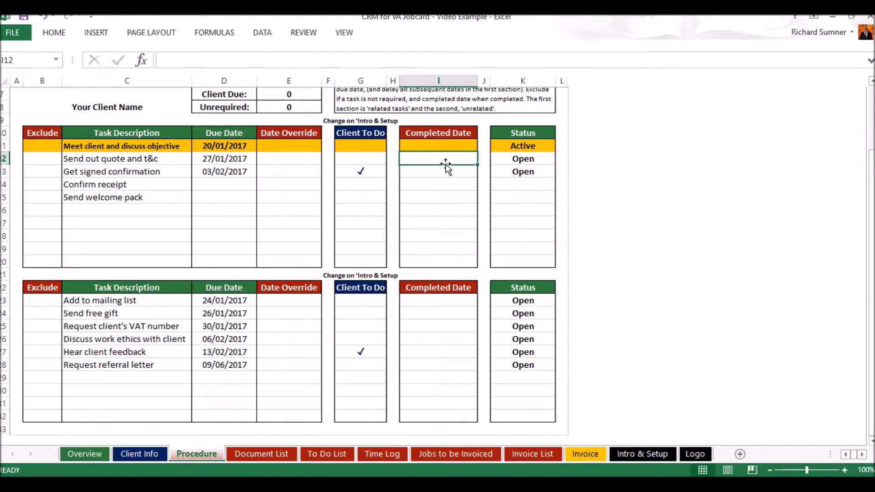
scroll(446, 166, up, 2)
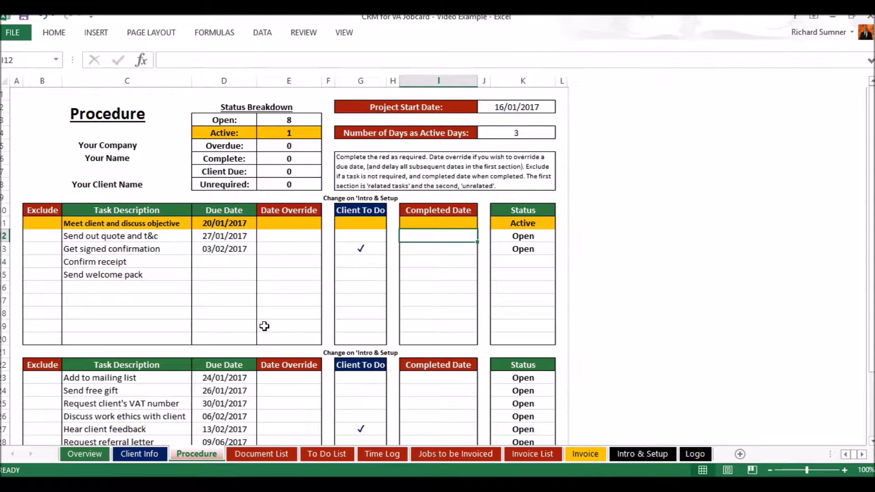
Switch to the Video Example workbook's Document List, with T&C, Quote, Policy and Welcome Pack awaiting sending.
click(16, 94)
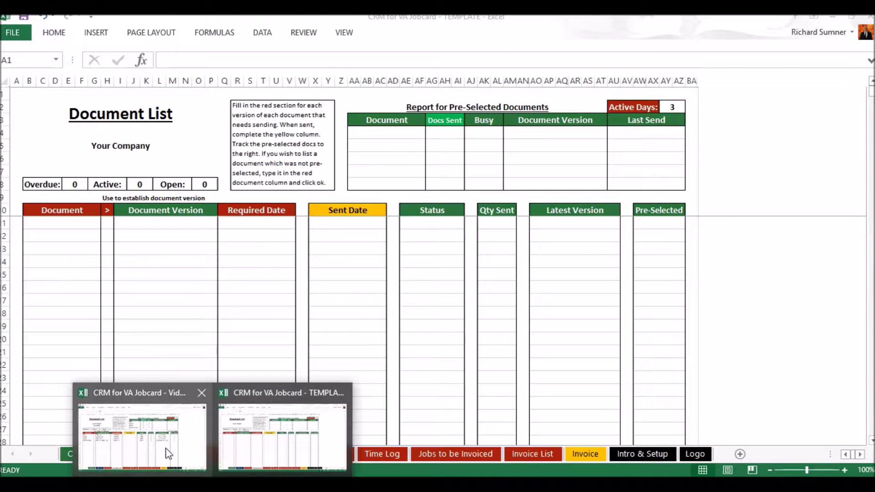
click(166, 451)
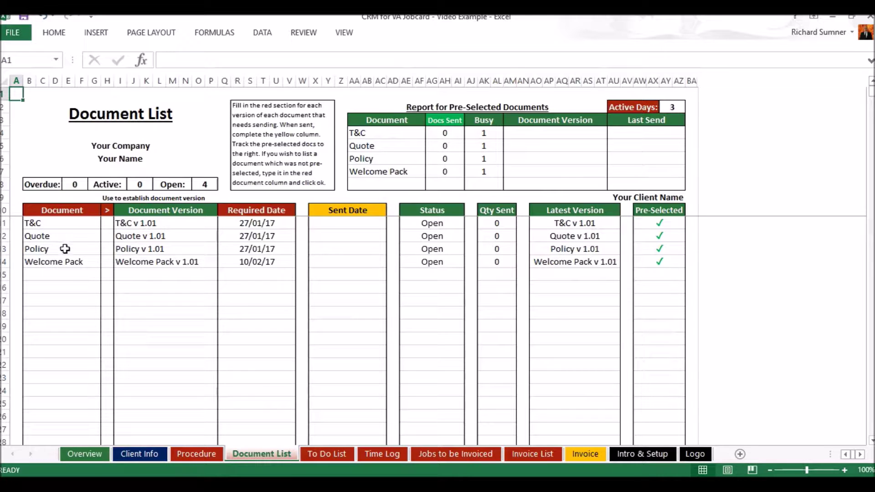
Enter Client Referral as the new document in B15 with required date 19/01/17 in Q15.
click(57, 275)
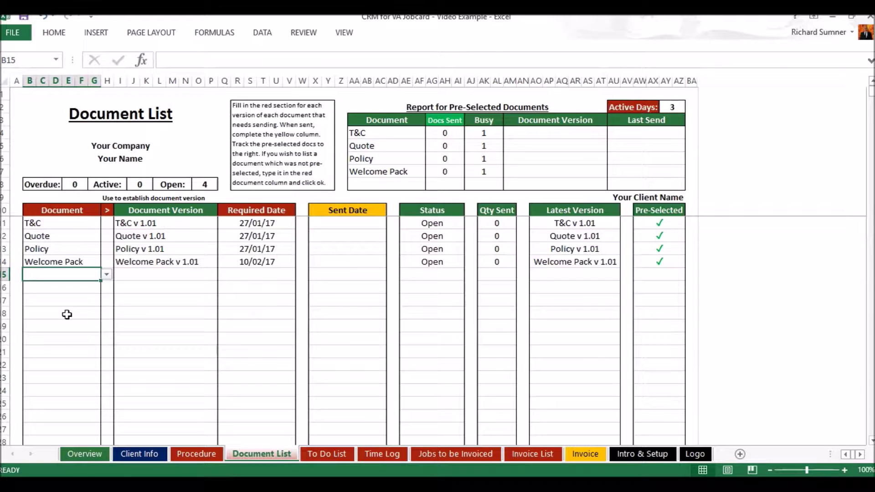
text(Client Referral)
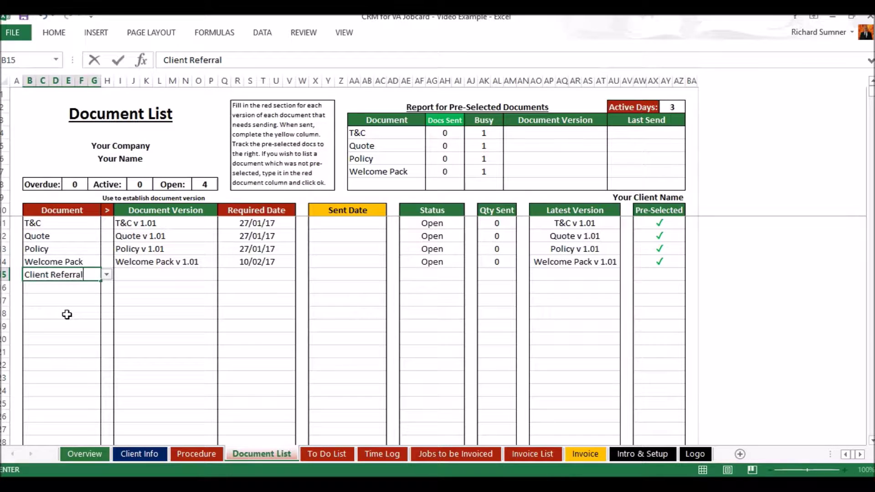
key(Return)
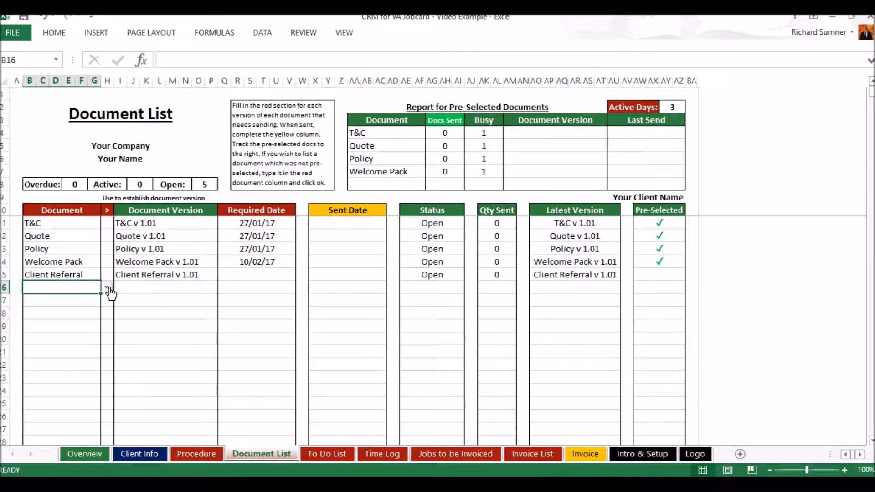
click(107, 287)
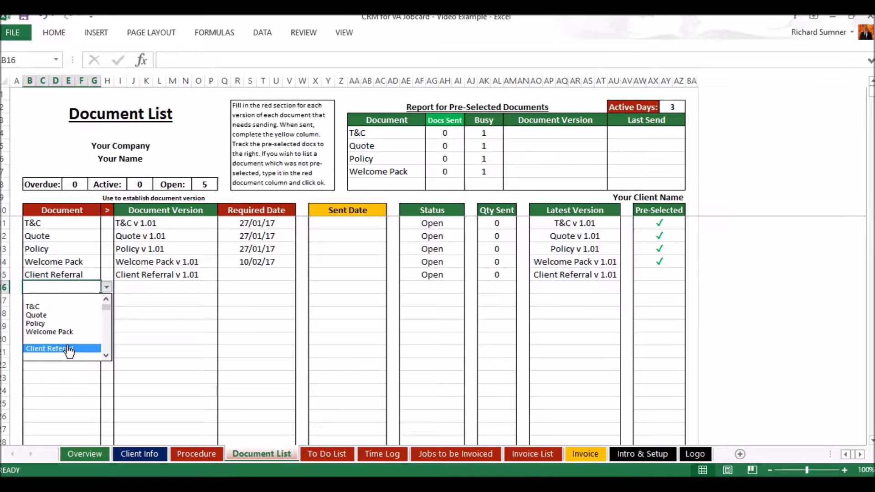
key(Escape)
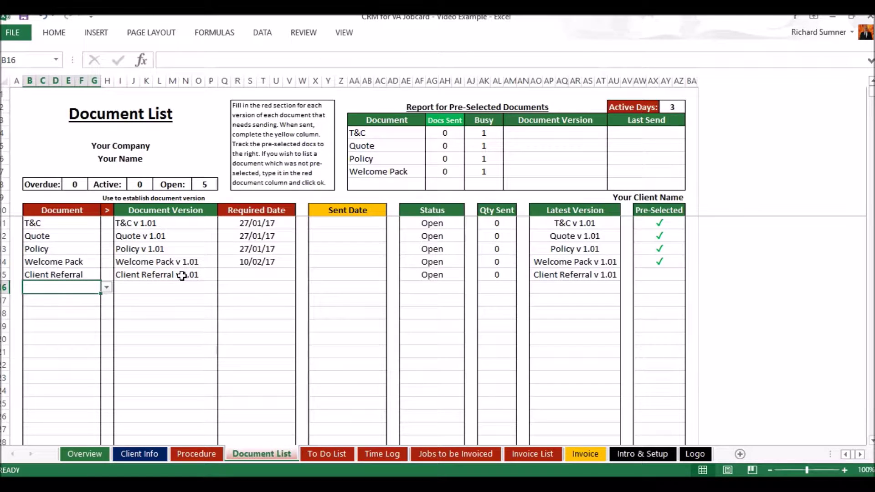
click(251, 274)
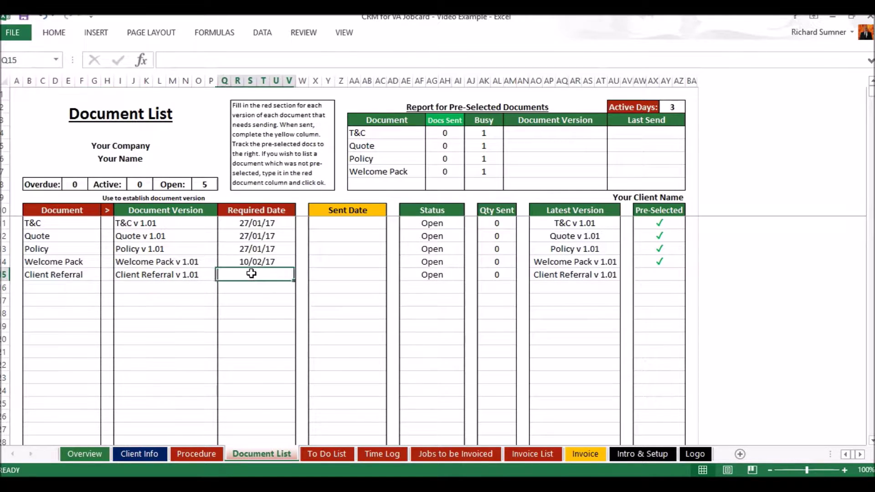
text(19 jan)
key(Return)
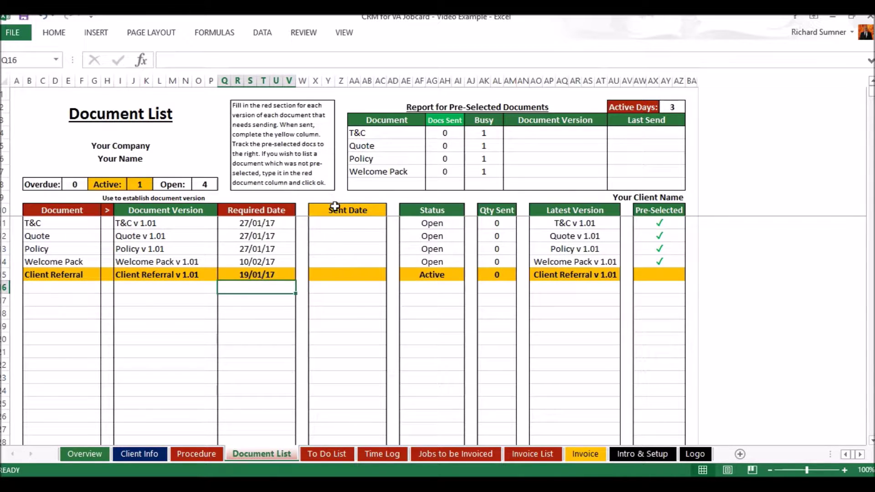
Record sent dates: Client Referral on 19/01/2017 and T&C on 27/01/2017.
click(342, 275)
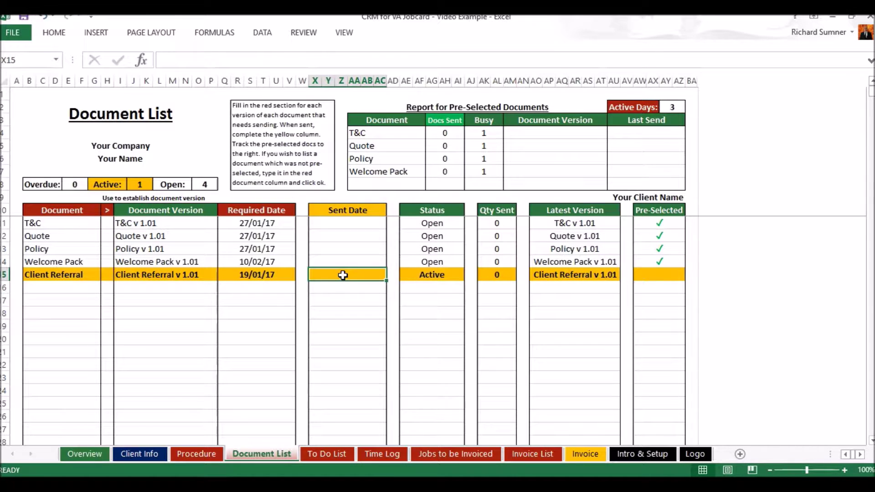
text(19 jan)
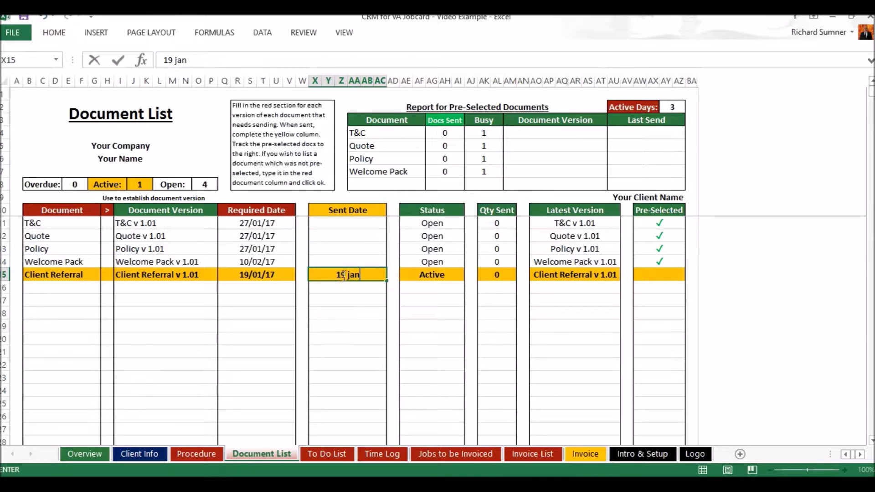
key(Return)
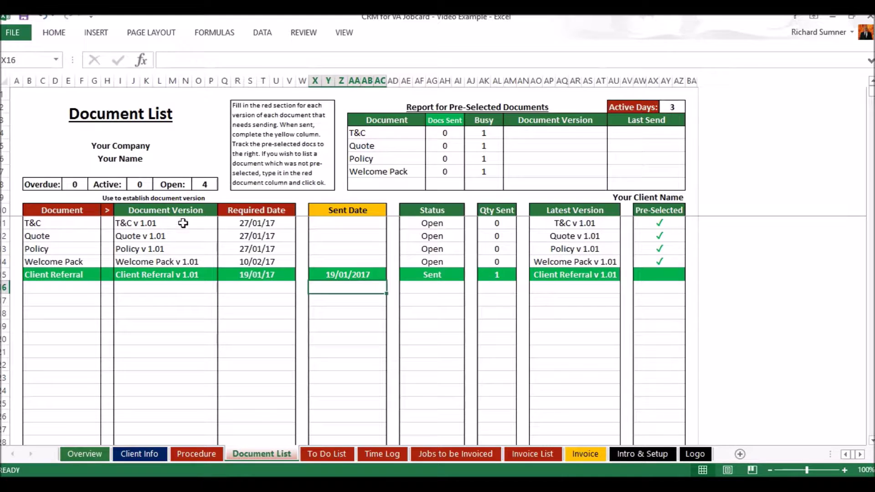
click(338, 227)
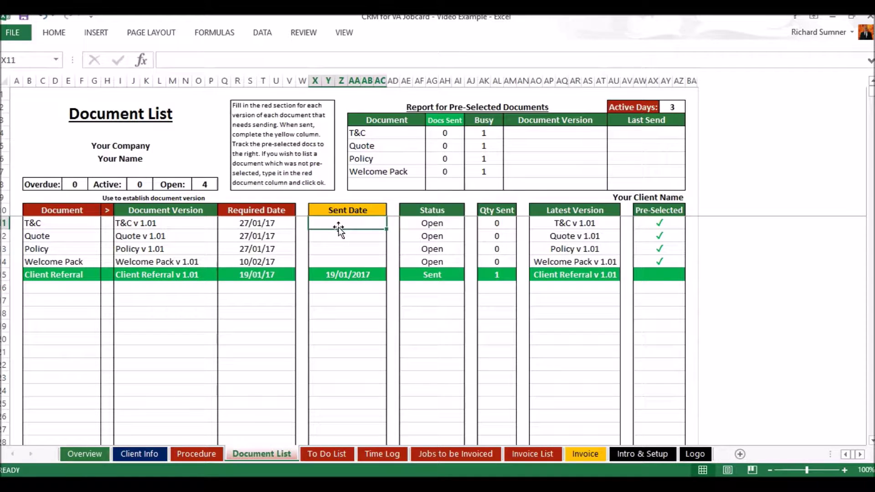
text(27 jan)
key(Return)
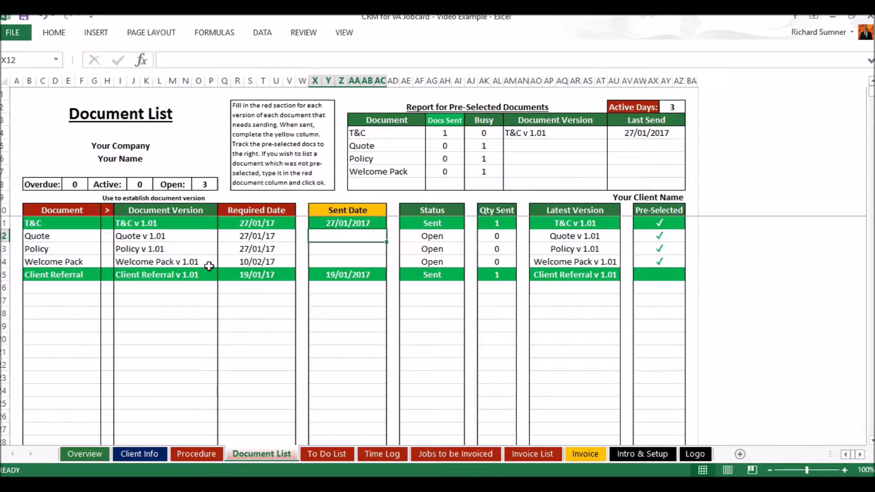
Choose Client Referral from the dropdown in the next empty Document cell, B16.
click(84, 291)
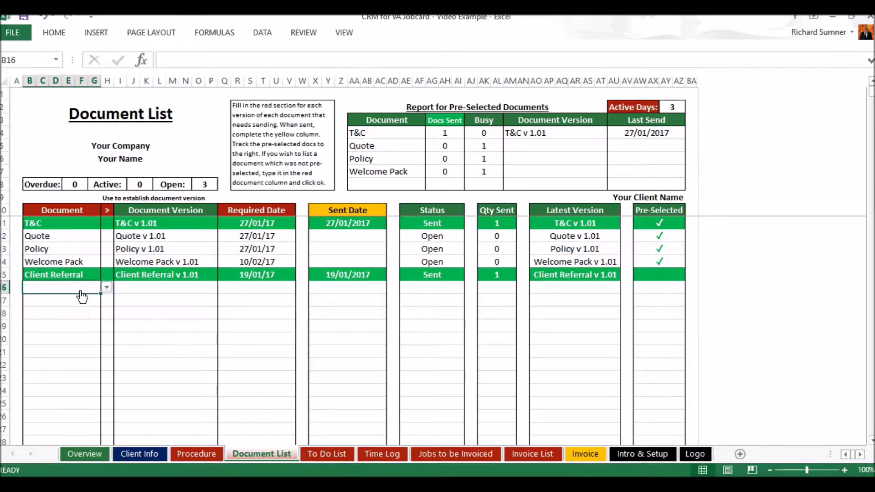
click(106, 288)
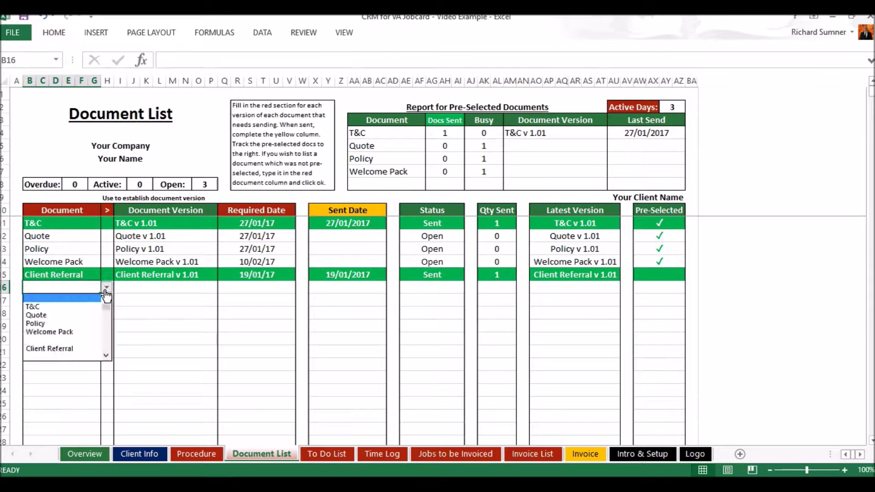
click(64, 349)
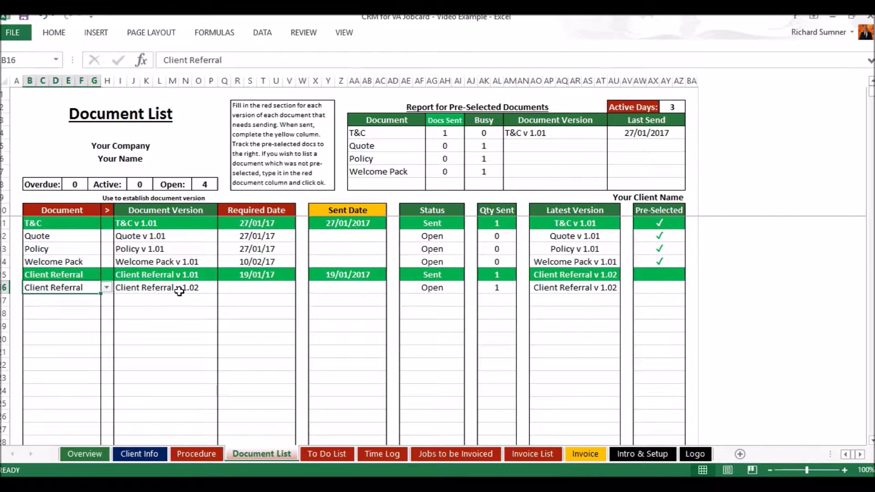
Set row 16's required date to 23/01/17 and its sent date to 23/01/2017.
click(242, 288)
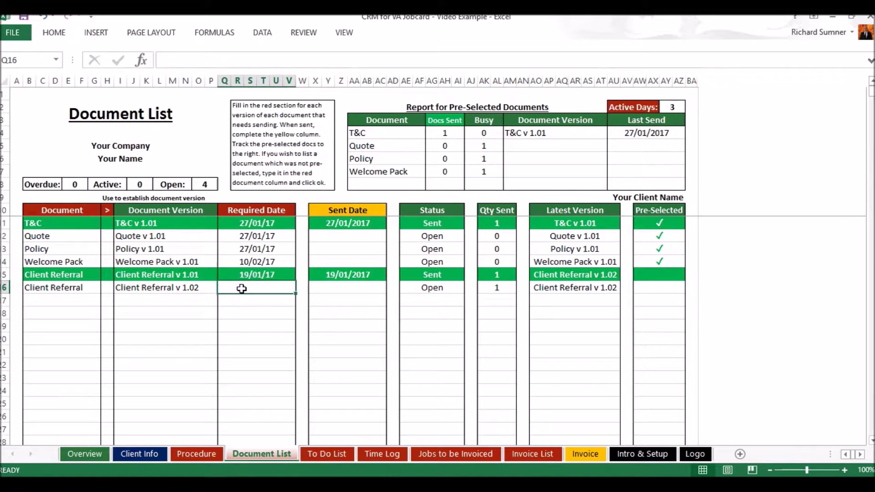
text(21)
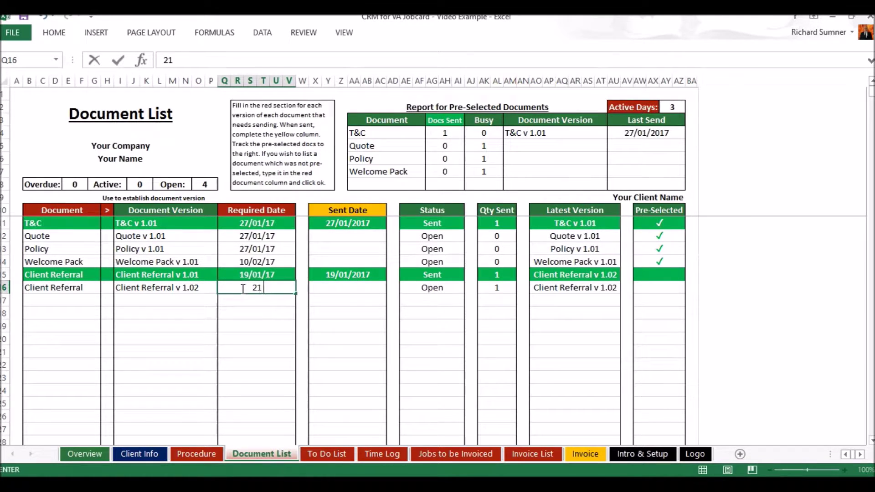
text( jan)
key(Return)
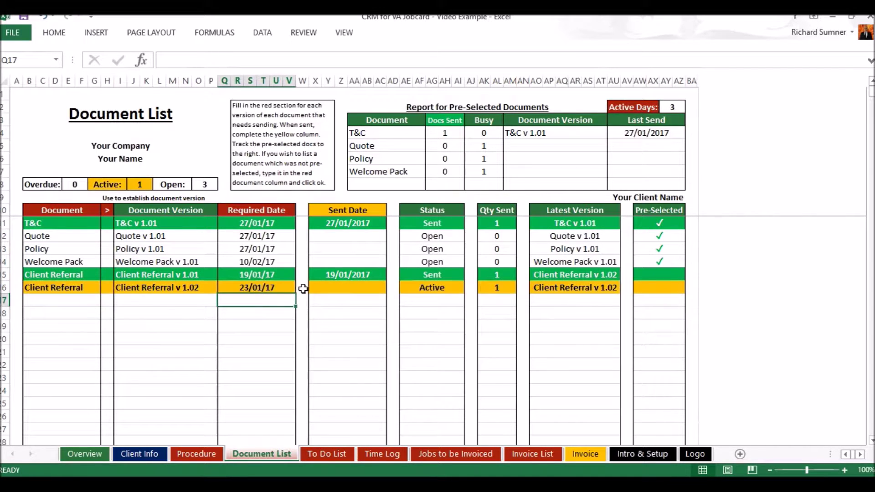
click(354, 292)
text(23 jan)
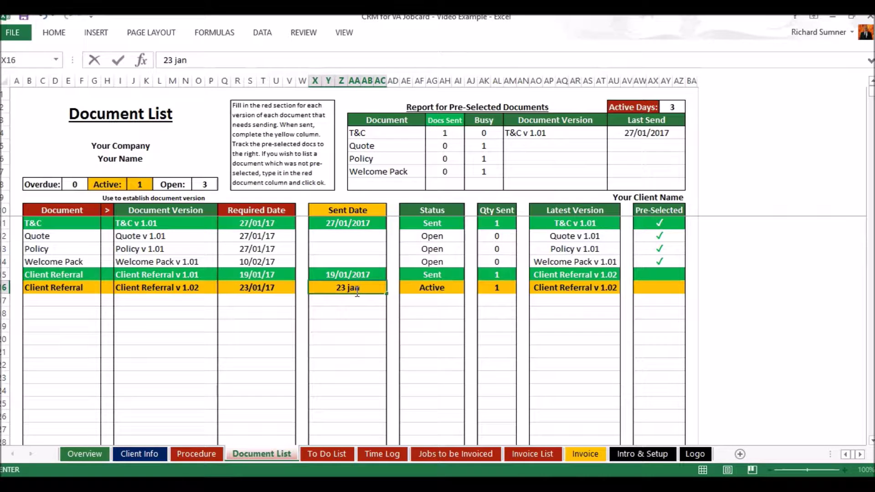
key(Return)
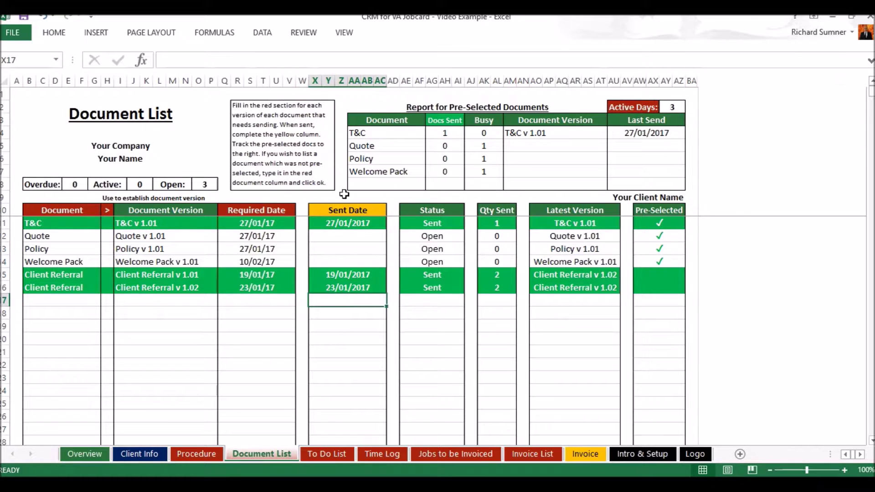
Add a T&C row in B17 with required date 24/01/17 and sent date 24/01/2017.
click(86, 301)
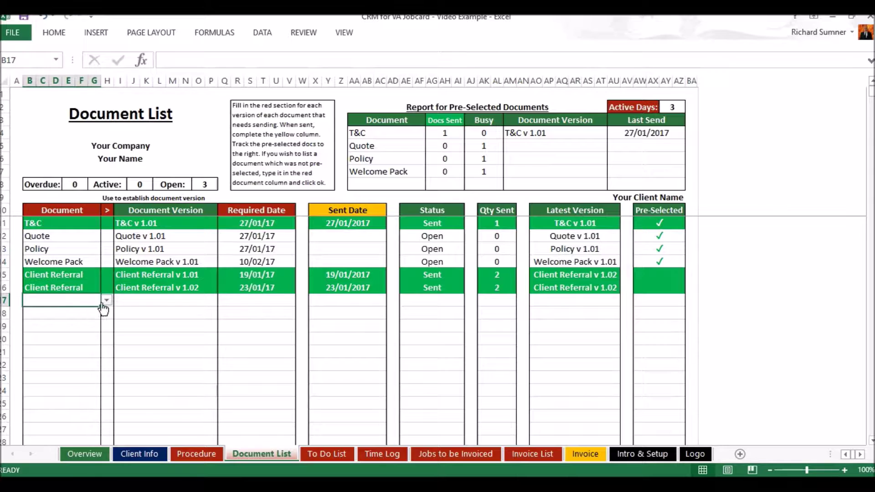
click(106, 300)
click(50, 319)
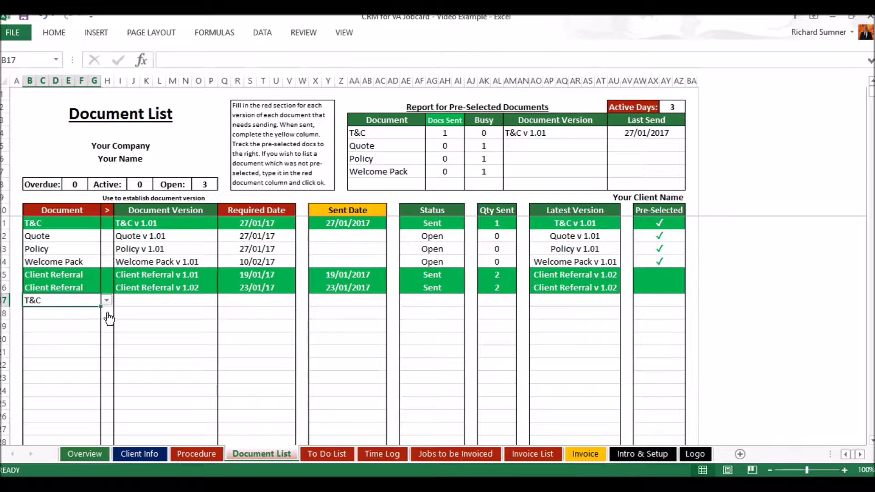
click(150, 299)
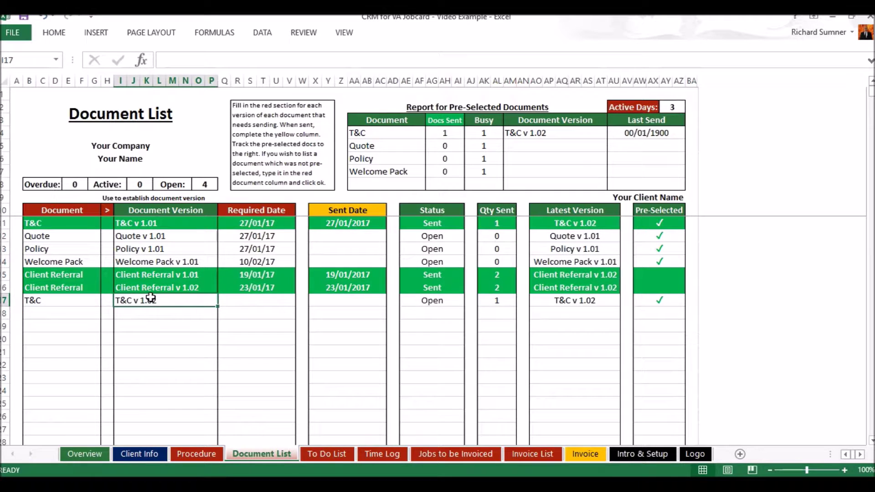
click(240, 300)
text(24 jan)
key(Return)
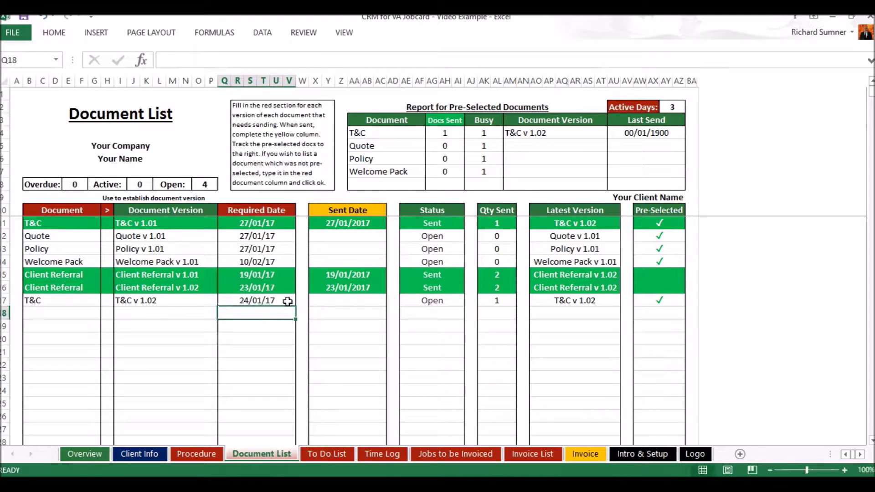
click(321, 304)
text(24 jan)
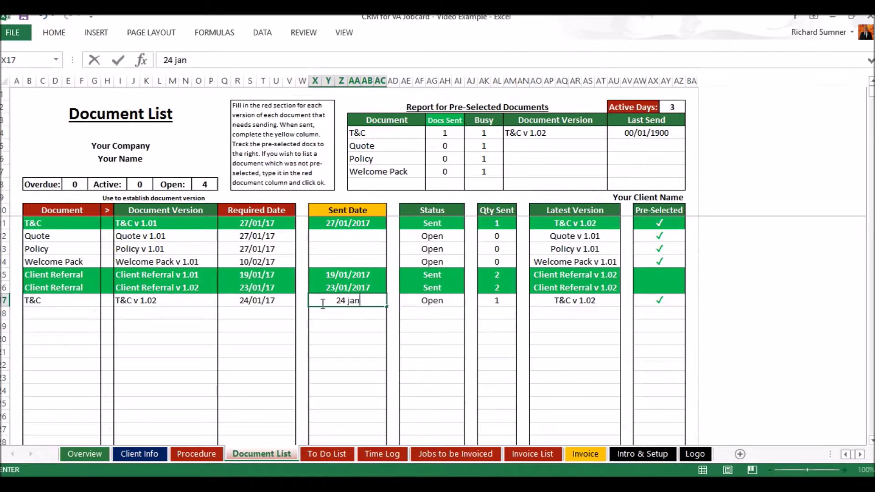
key(Return)
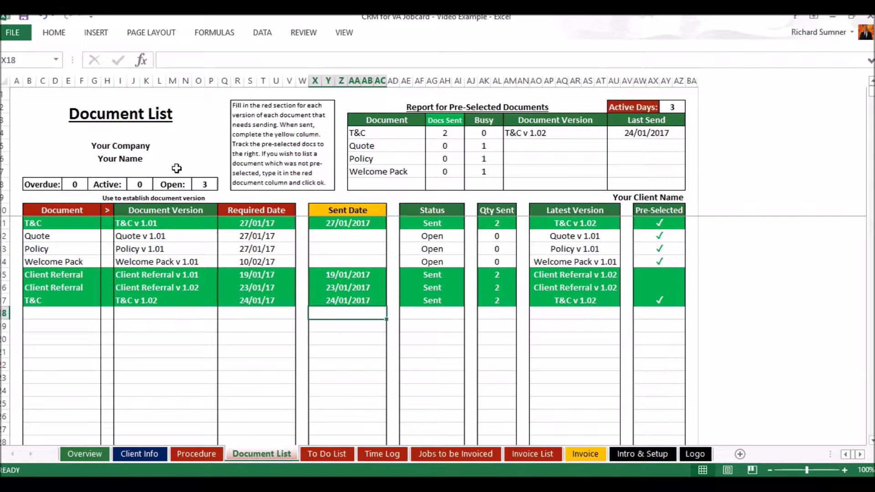
click(262, 260)
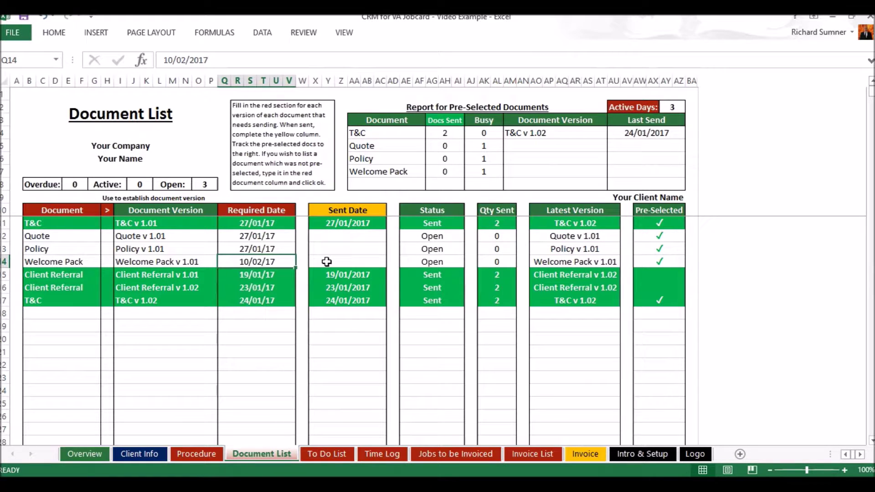
text(18 jan)
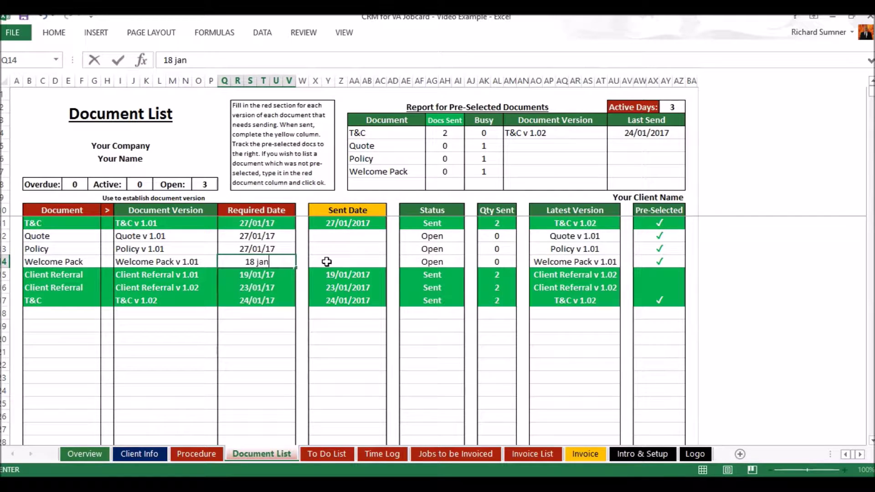
key(Return)
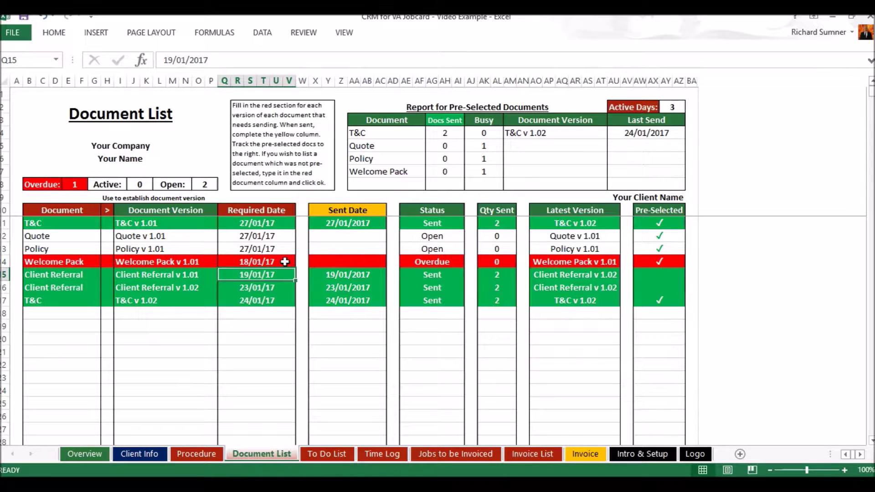
click(45, 18)
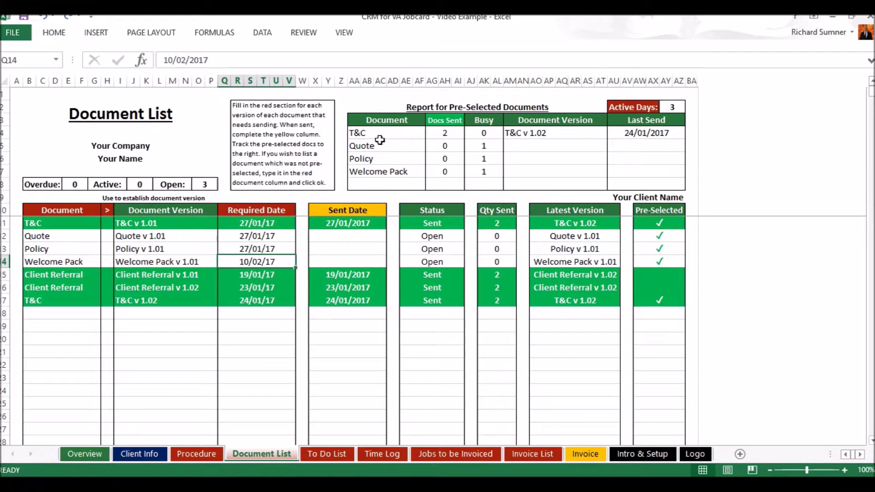
click(240, 333)
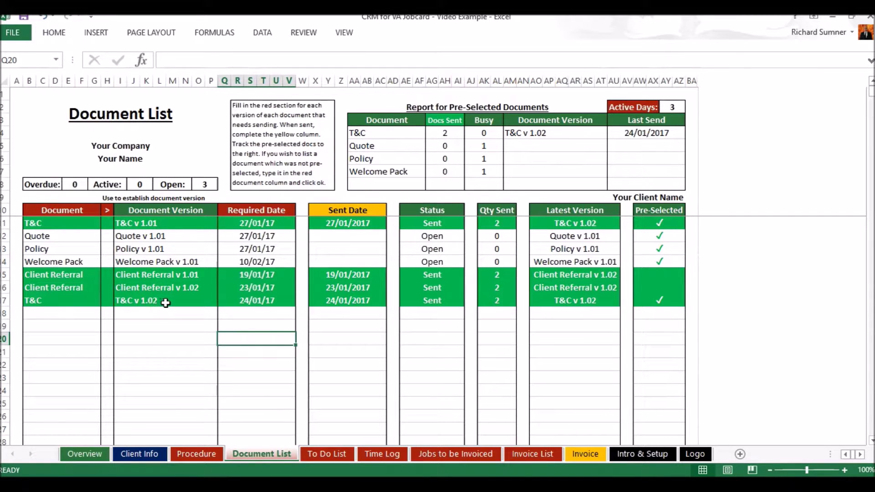
Add a Client Referral row in B18 and tick it as a new major version.
click(67, 314)
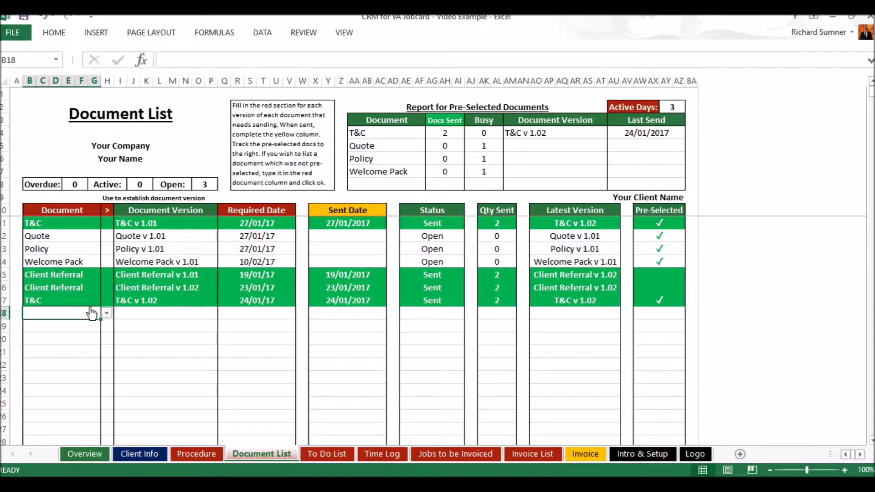
click(106, 313)
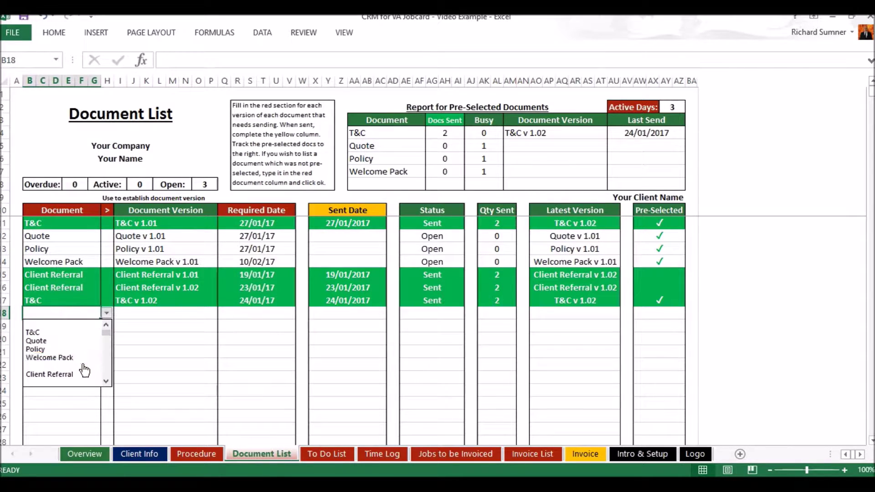
click(80, 377)
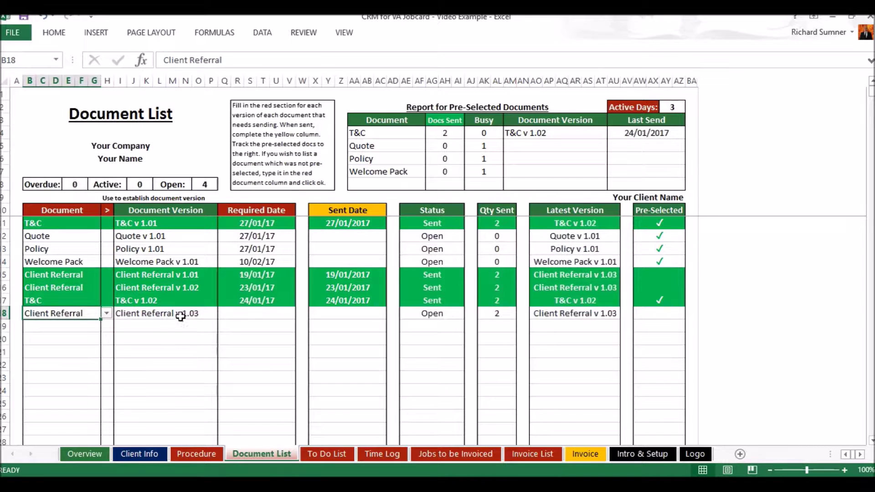
click(108, 338)
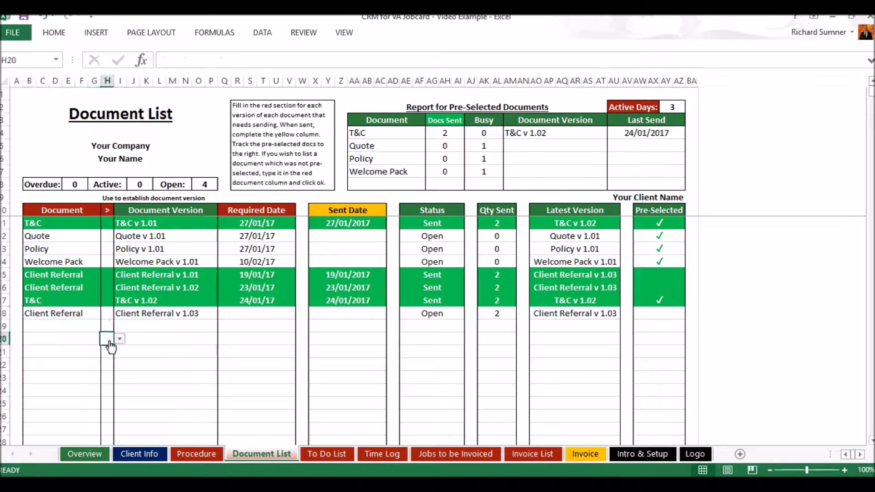
click(107, 313)
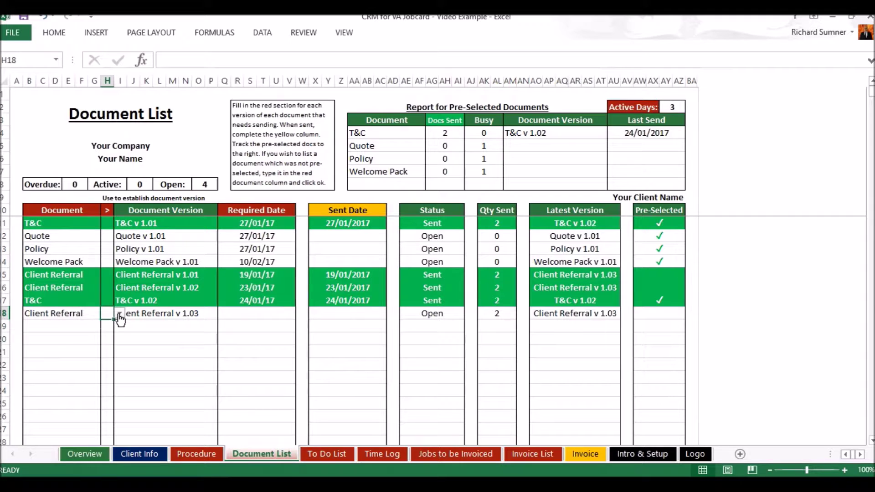
click(119, 313)
click(112, 324)
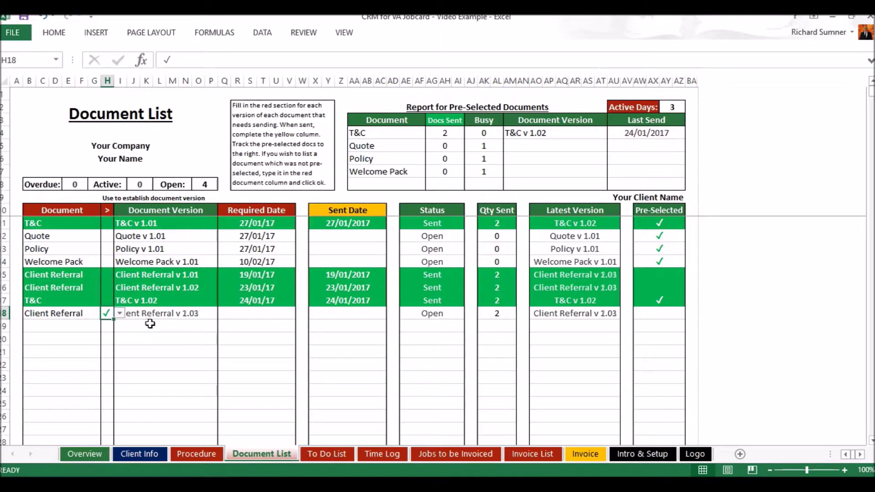
click(201, 326)
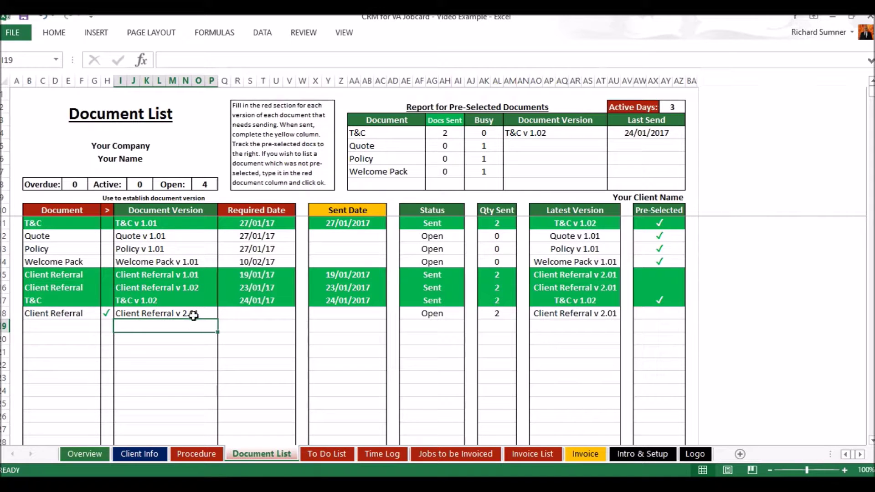
Try editing the protected Document Version cell, dismiss the warning, and reselect row 18's version tick.
click(107, 314)
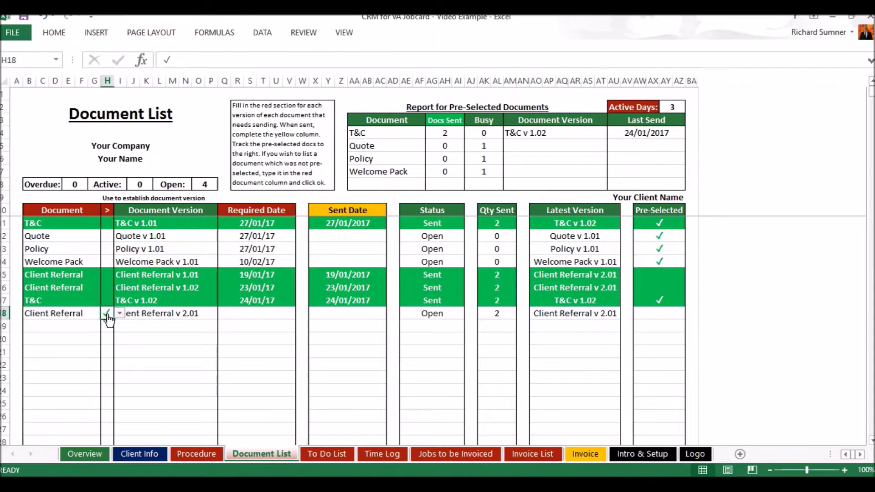
click(149, 314)
double_click(149, 315)
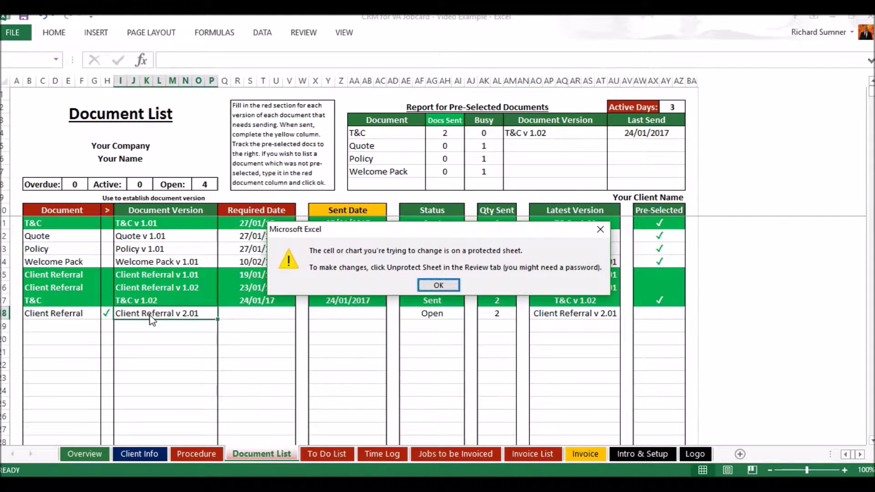
click(420, 286)
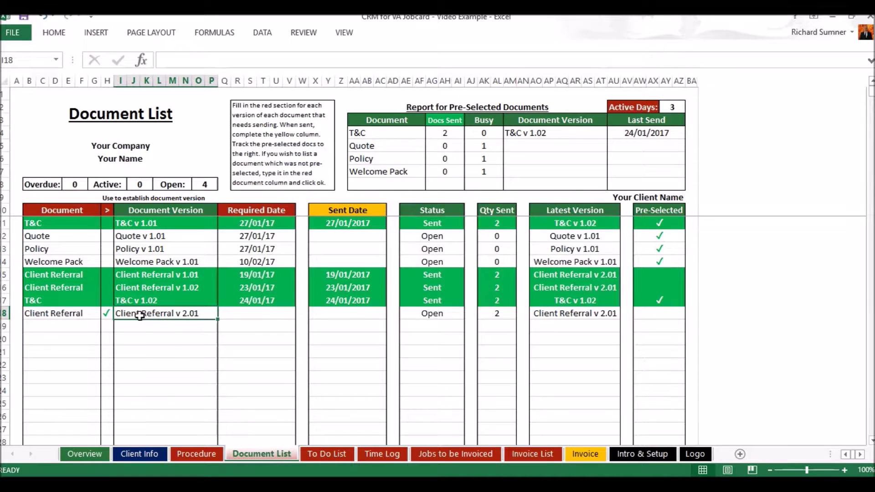
click(105, 313)
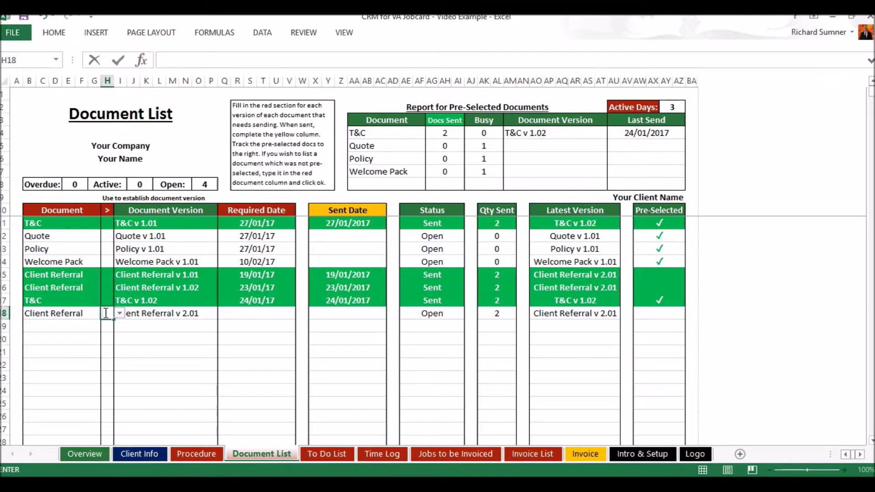
key(Return)
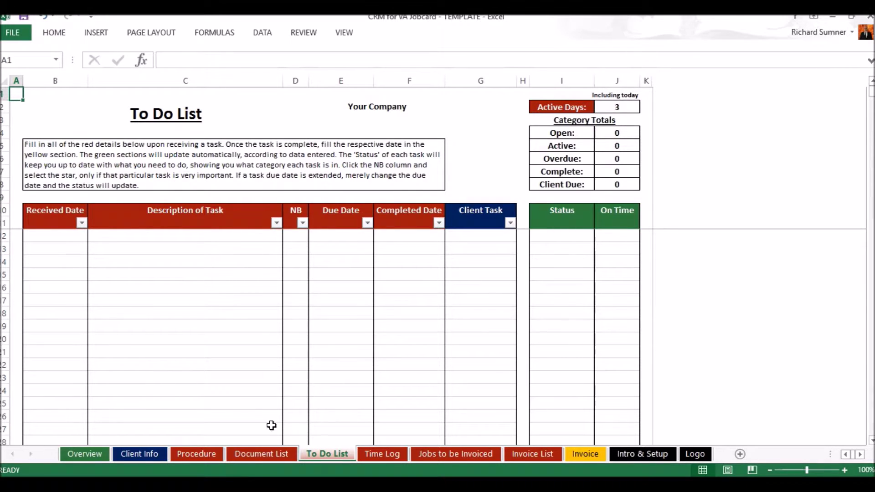
In the example workbook, star the marketing campaign task's NB cell, then remove the star.
click(150, 450)
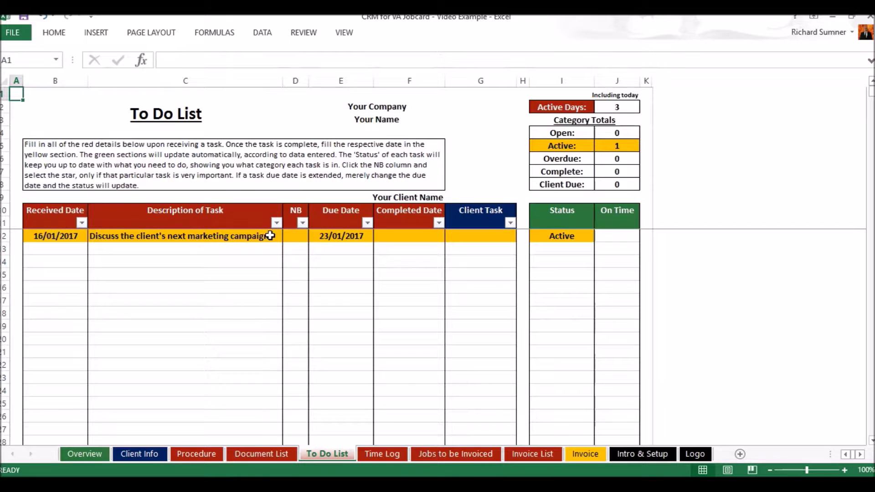
click(291, 237)
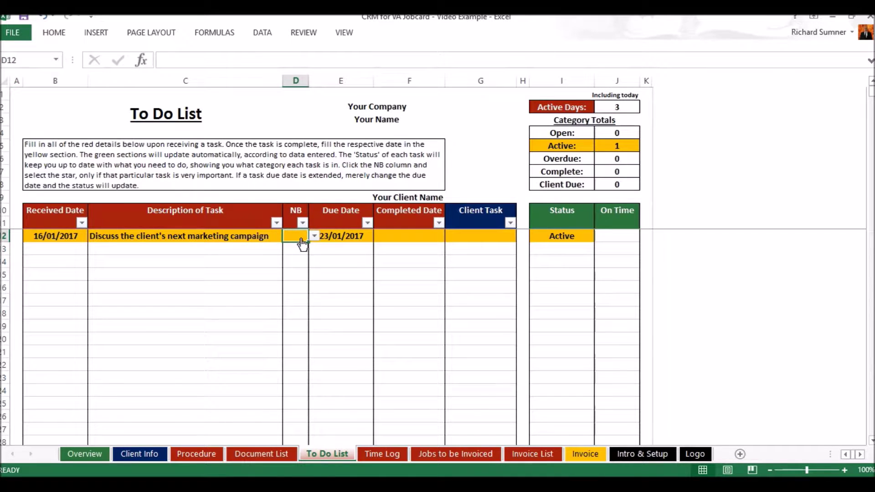
click(314, 235)
click(306, 251)
click(306, 261)
click(299, 237)
key(BackSpace)
click(302, 246)
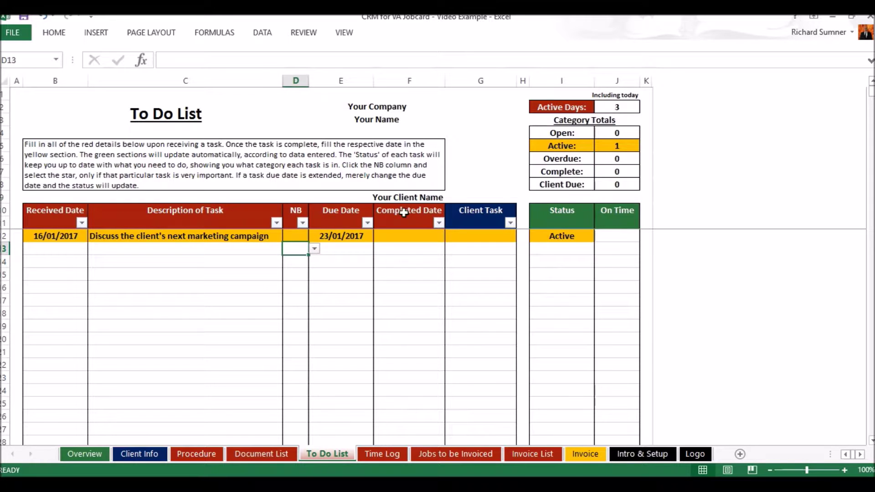
Enter 23/01/2017 as the task's completion date, then clear it again.
click(394, 236)
text(23 jan)
key(Return)
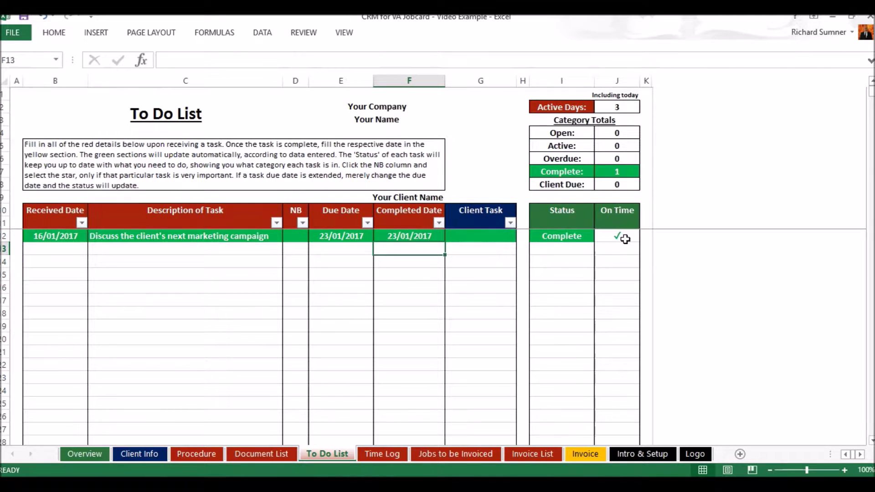
click(419, 235)
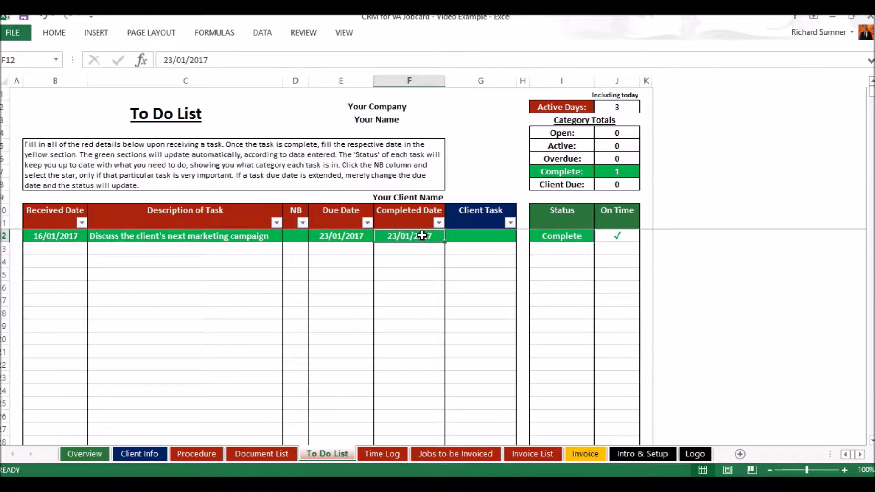
key(Delete)
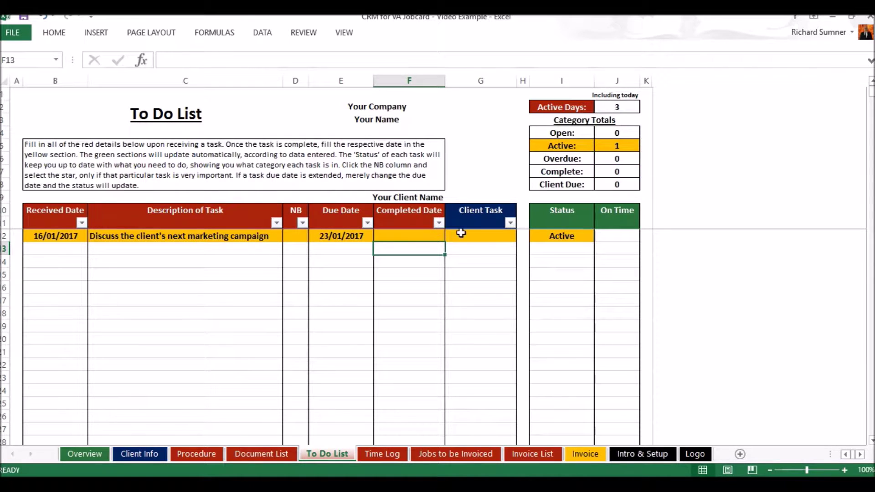
click(474, 236)
click(521, 236)
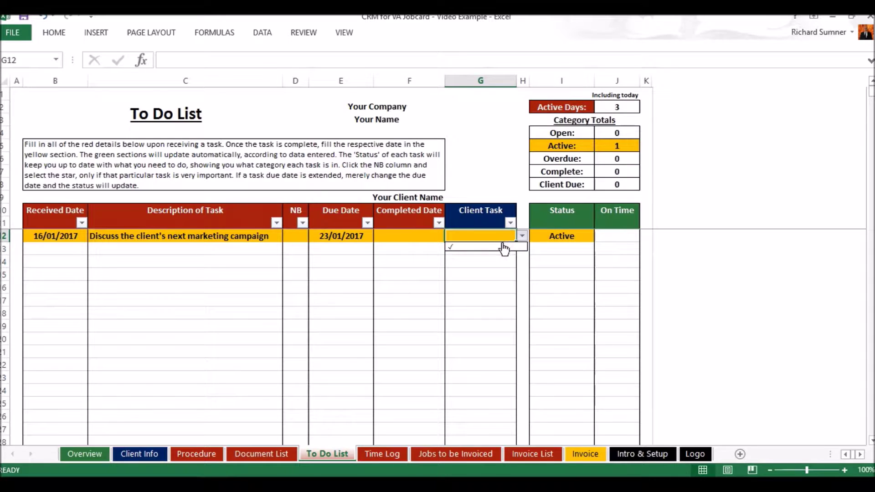
click(501, 248)
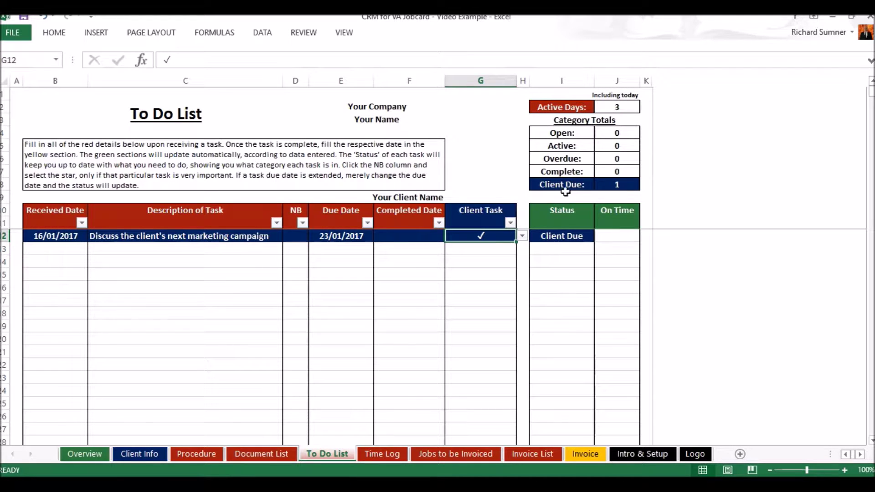
click(353, 235)
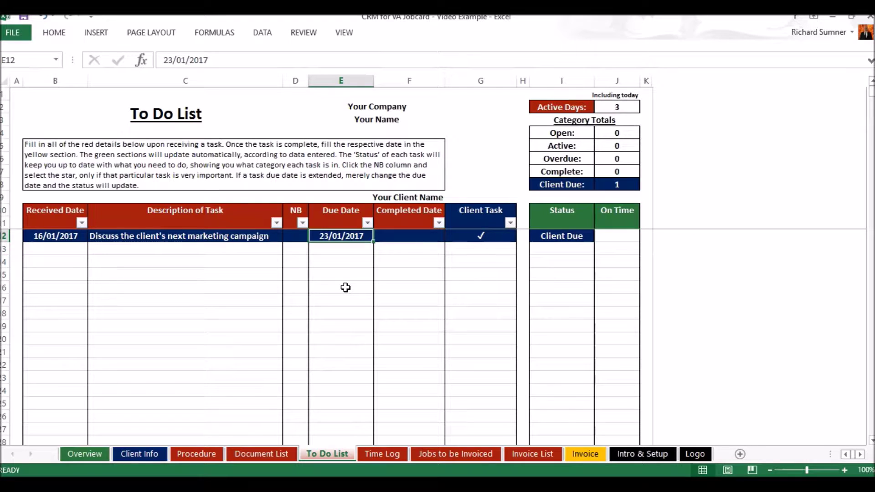
text(30 jan)
key(Return)
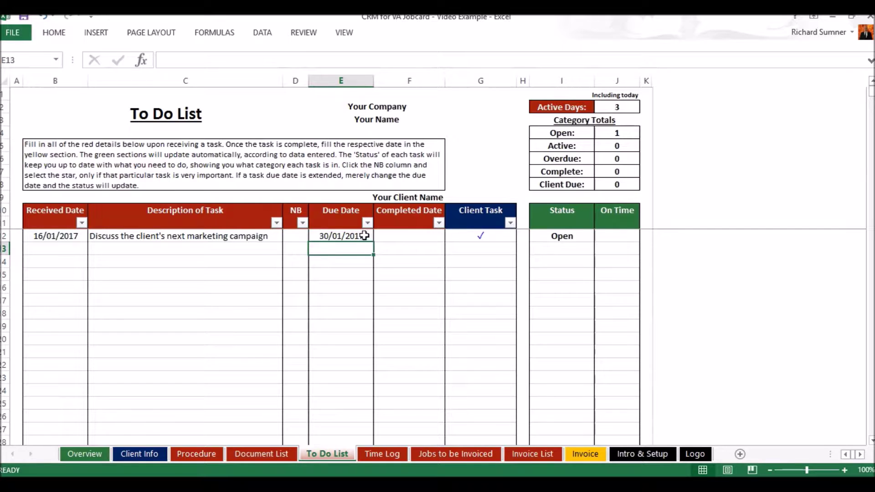
click(44, 17)
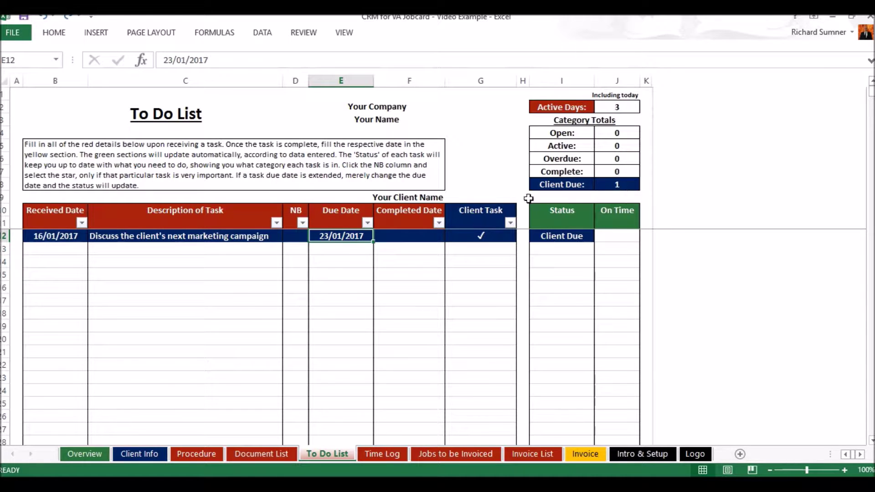
click(485, 238)
click(521, 235)
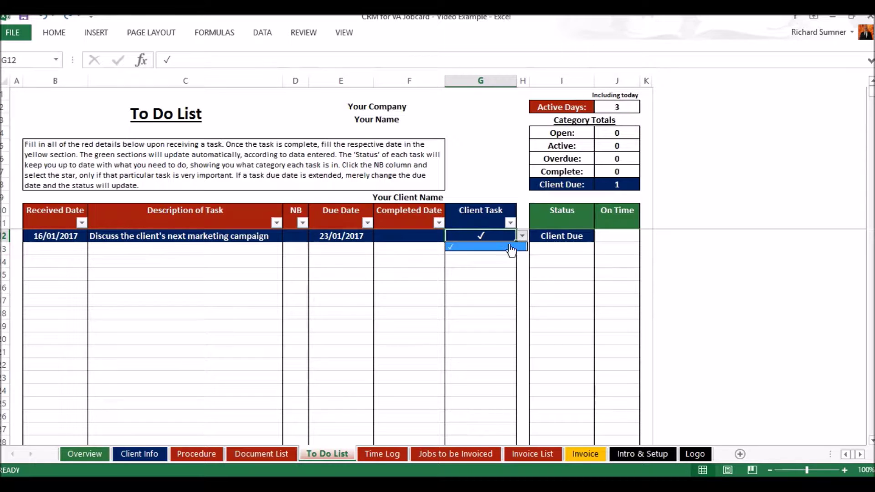
click(502, 247)
key(BackSpace)
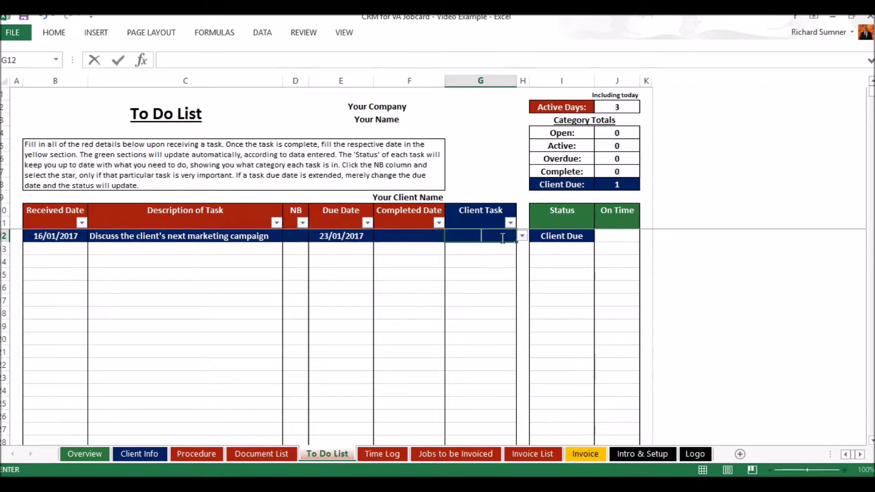
key(Return)
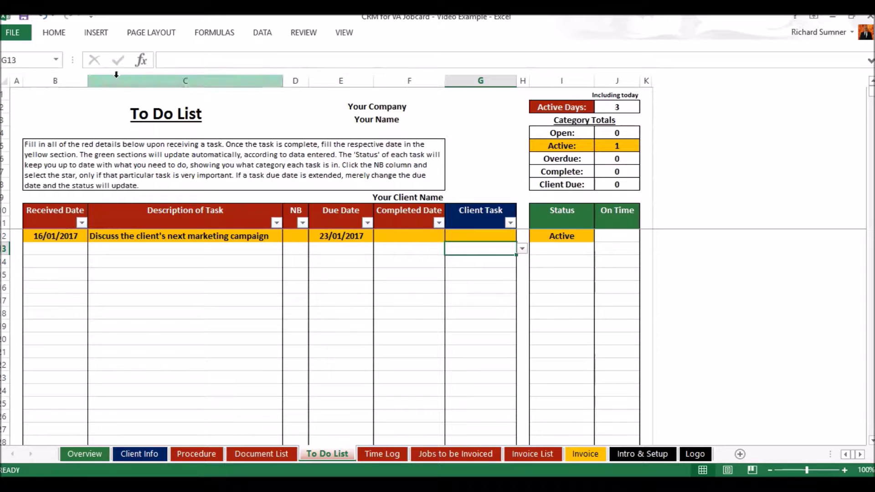
click(16, 93)
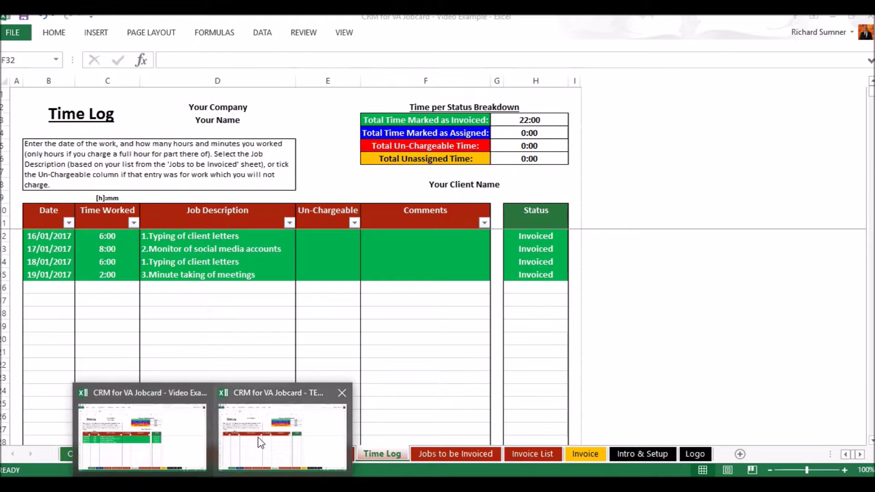
Switch from the template to the example workbook's Time Log.
click(269, 413)
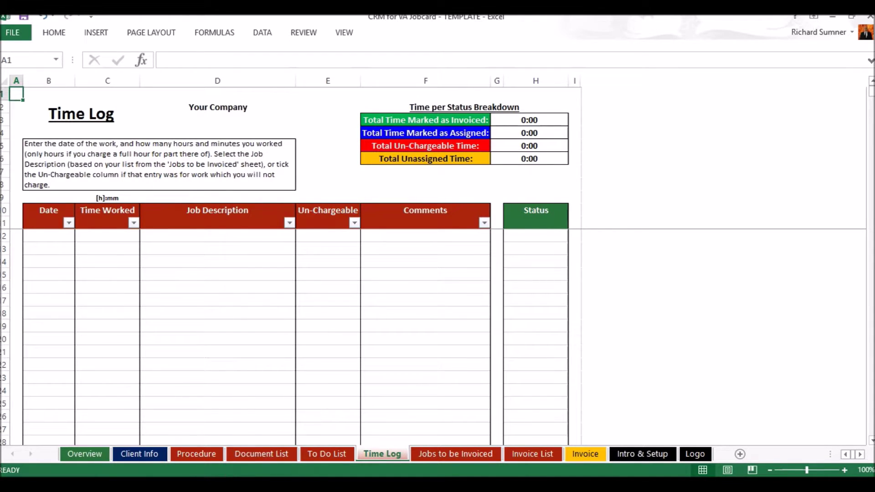
click(212, 486)
click(157, 456)
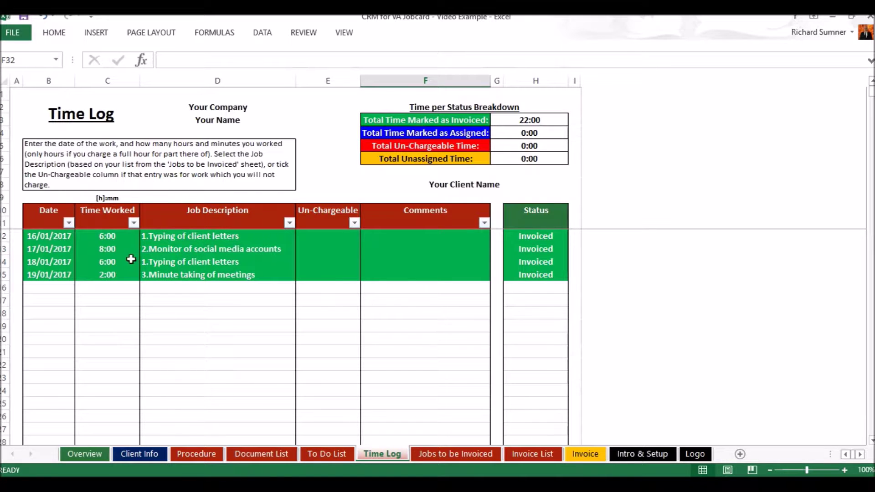
Clear D15 and C15 for the 19/01/2017 entry and re-enter 2:00 as time worked.
click(54, 288)
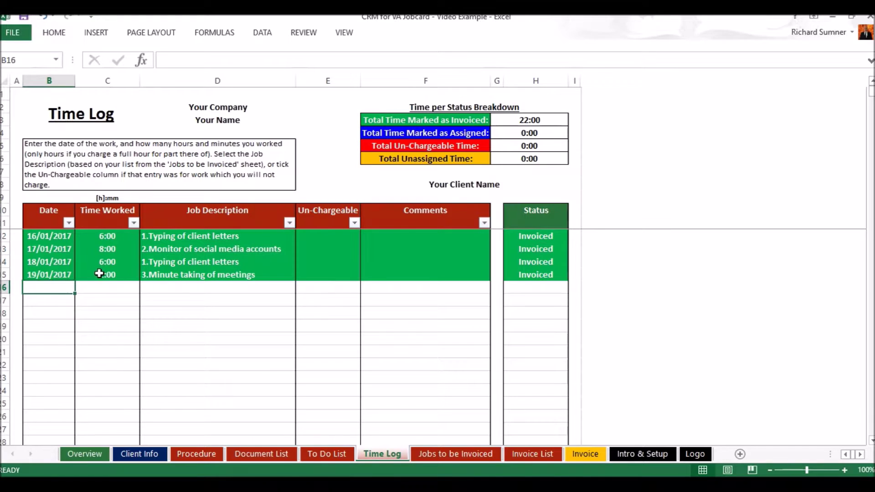
click(191, 275)
key(Delete)
key(Left)
key(Delete)
key(Left)
key(Right)
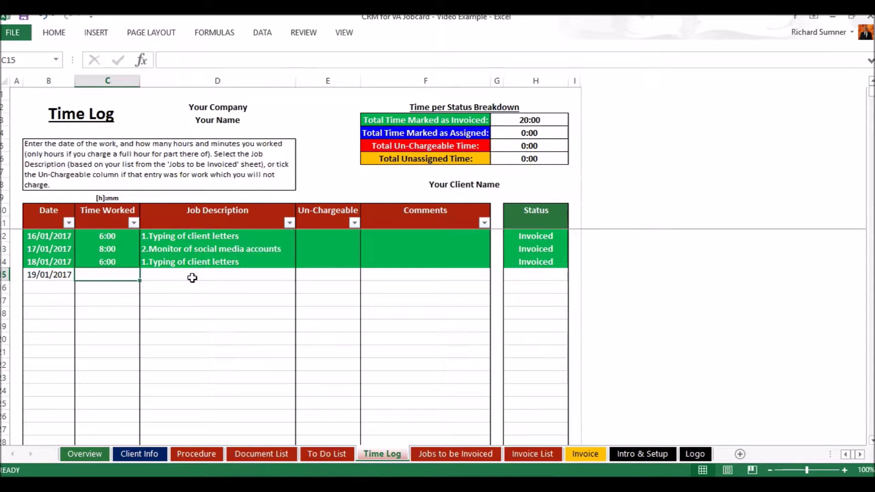
text(2:00)
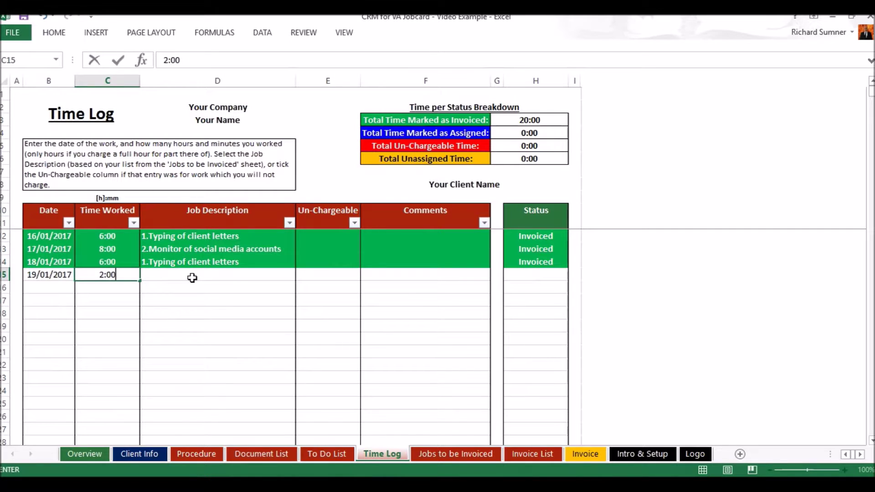
key(Return)
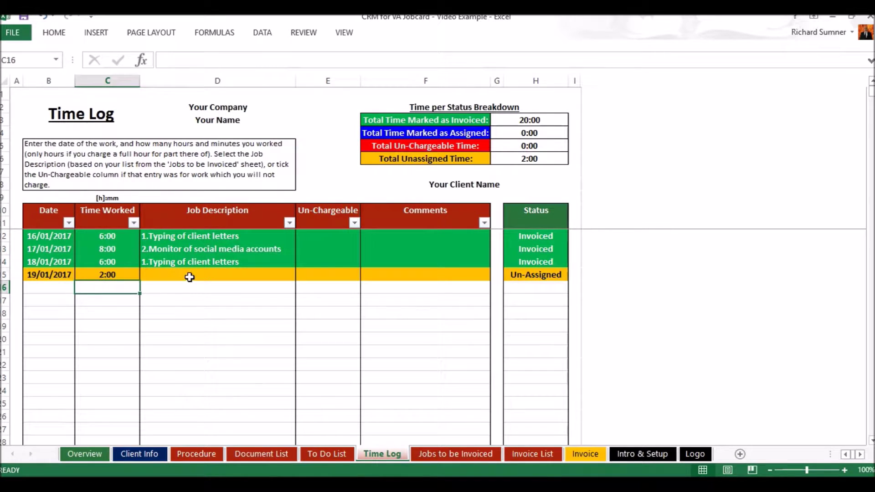
click(189, 277)
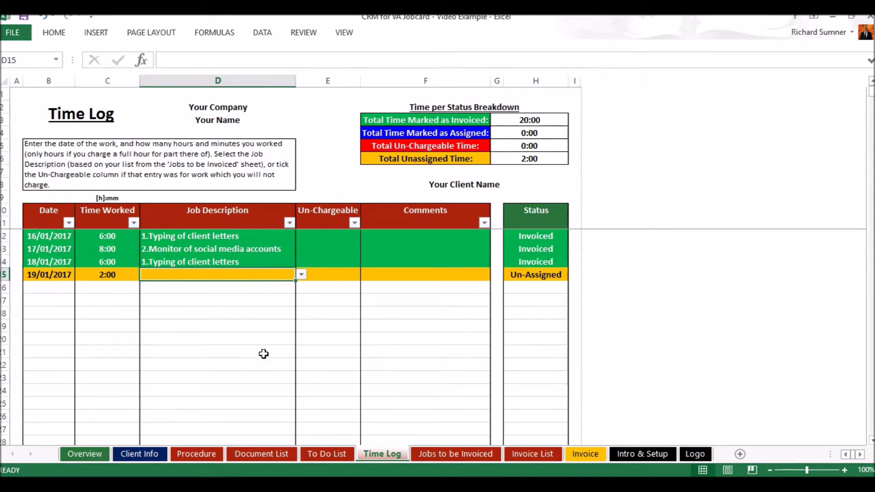
Check the Jobs to be Invoiced sheet and D15's empty job list, reviewing invoice 1001's job.
click(439, 453)
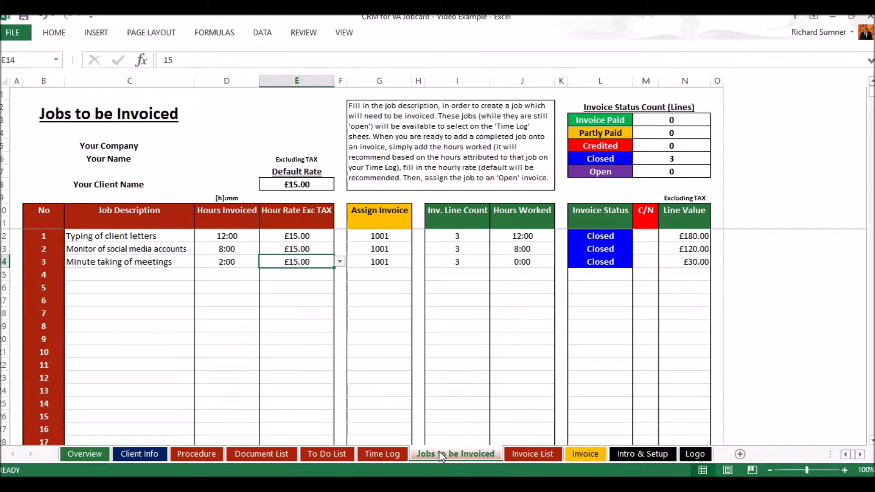
click(379, 454)
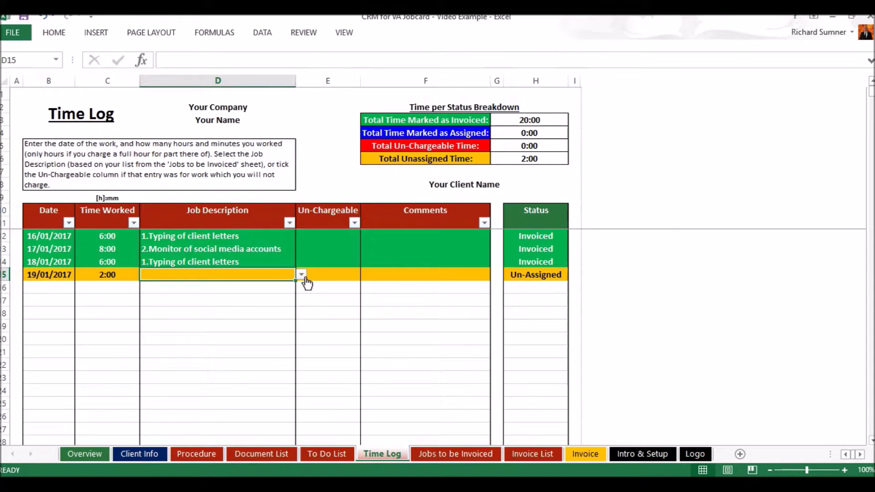
click(301, 274)
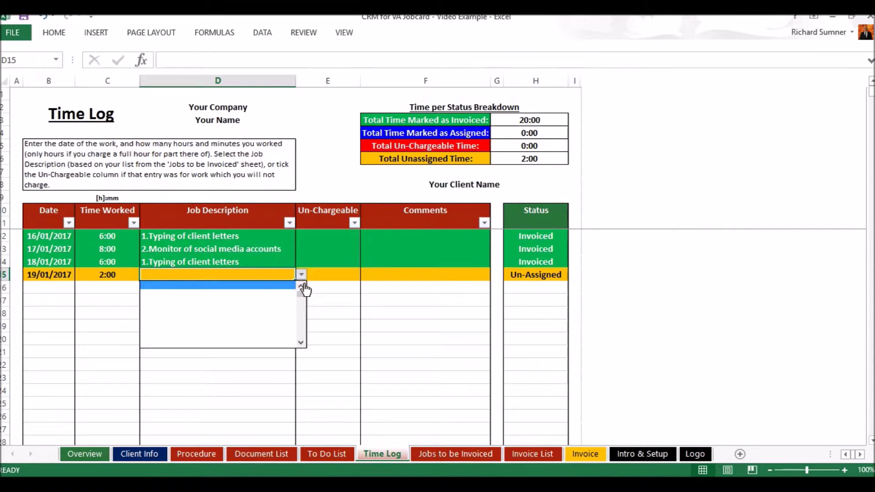
click(275, 282)
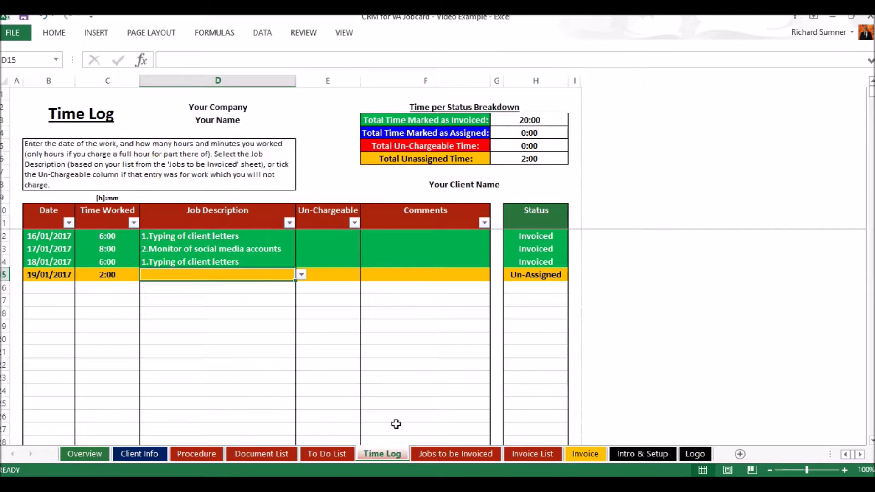
click(428, 454)
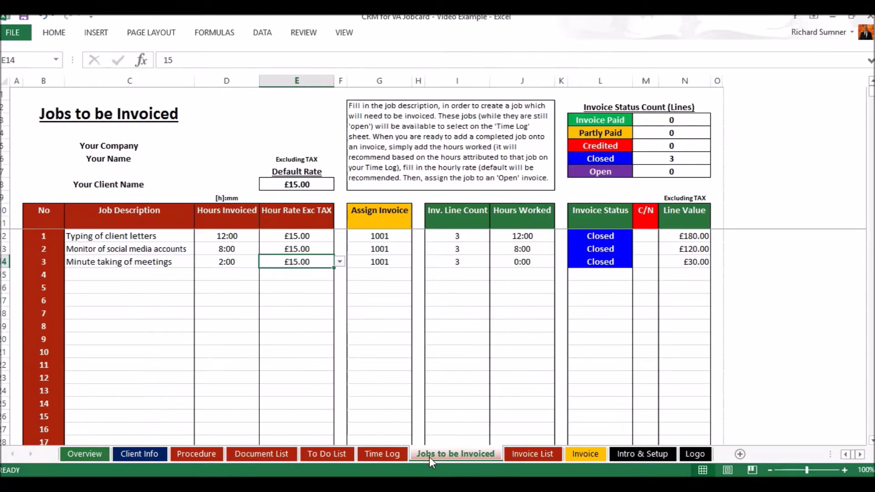
click(378, 235)
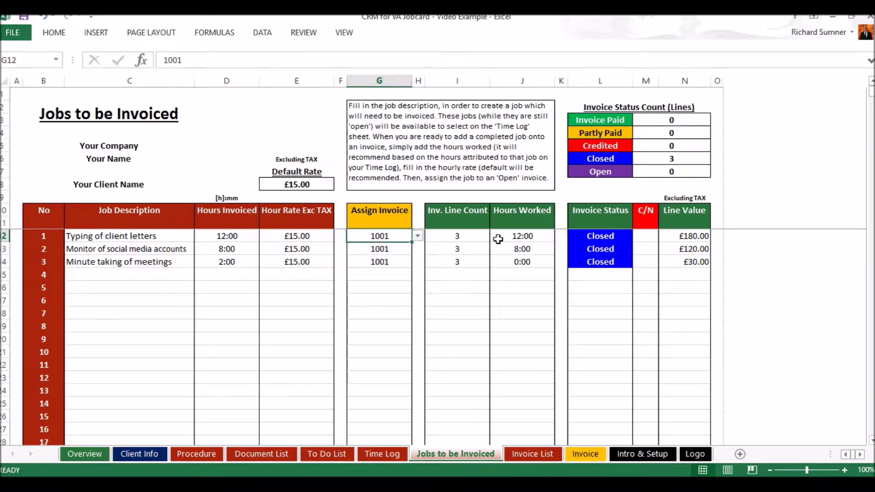
Remove the Closed tick from invoice 1001 on the Invoice List sheet.
click(514, 453)
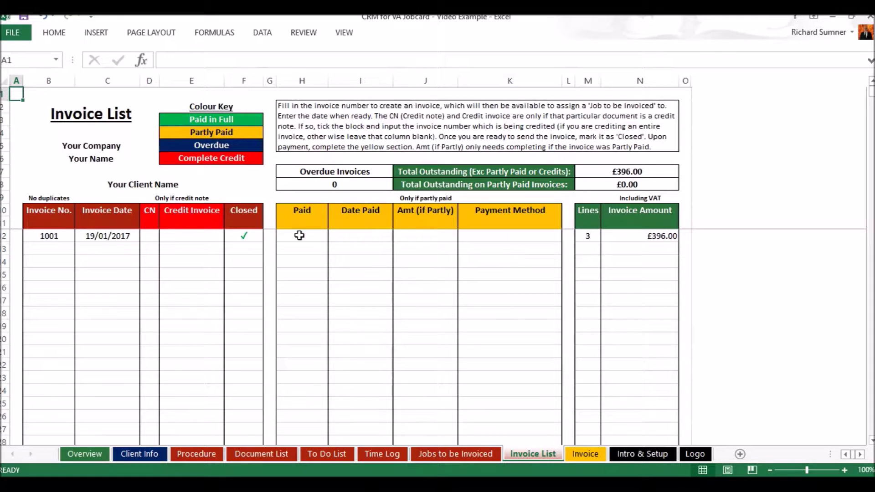
click(254, 235)
key(BackSpace)
key(Return)
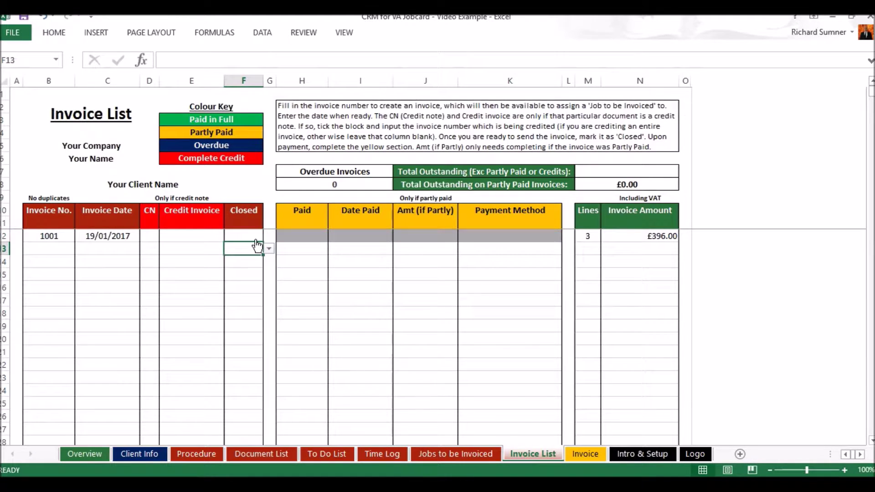
click(364, 454)
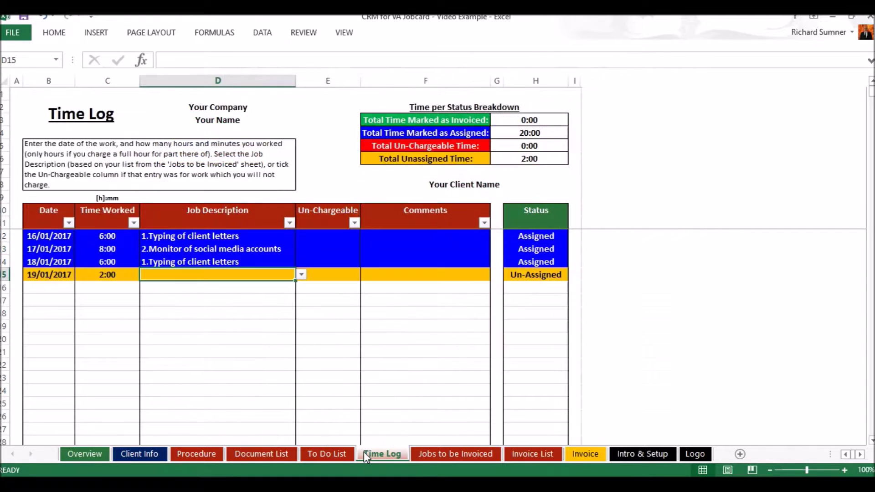
Pick 3.Minute taking of meetings for D15 and verify it on the Jobs to be Invoiced sheet.
click(301, 275)
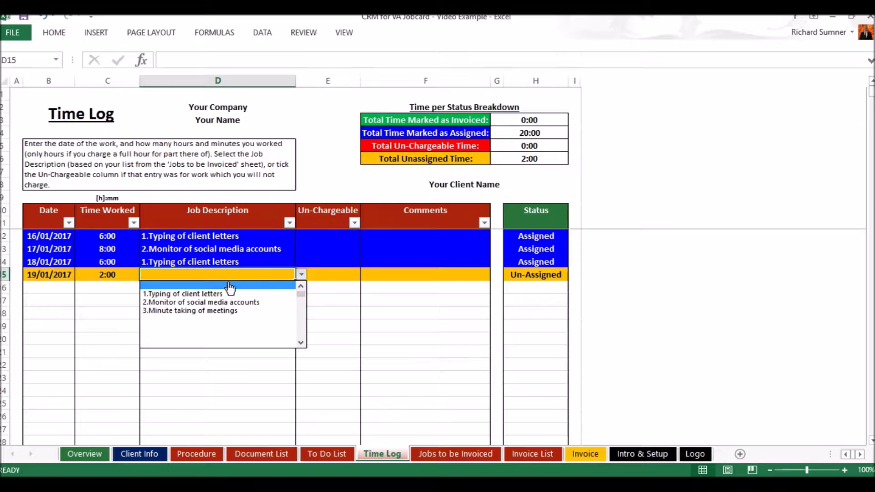
click(219, 311)
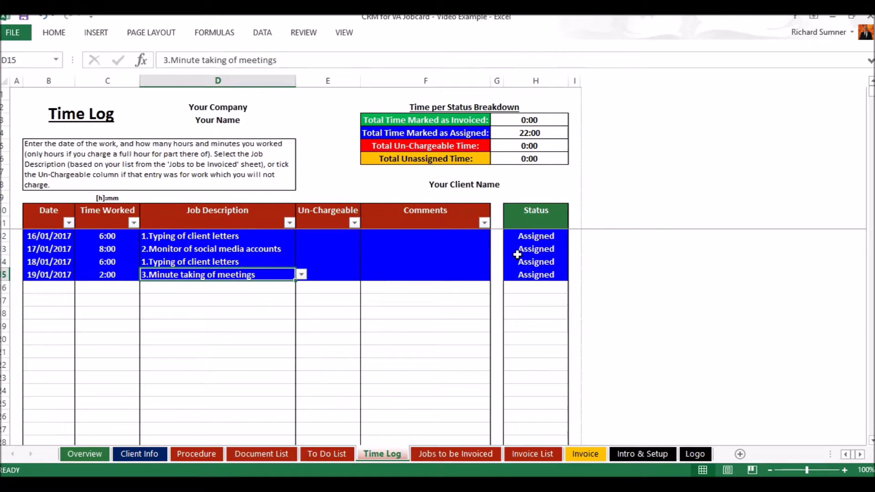
click(459, 461)
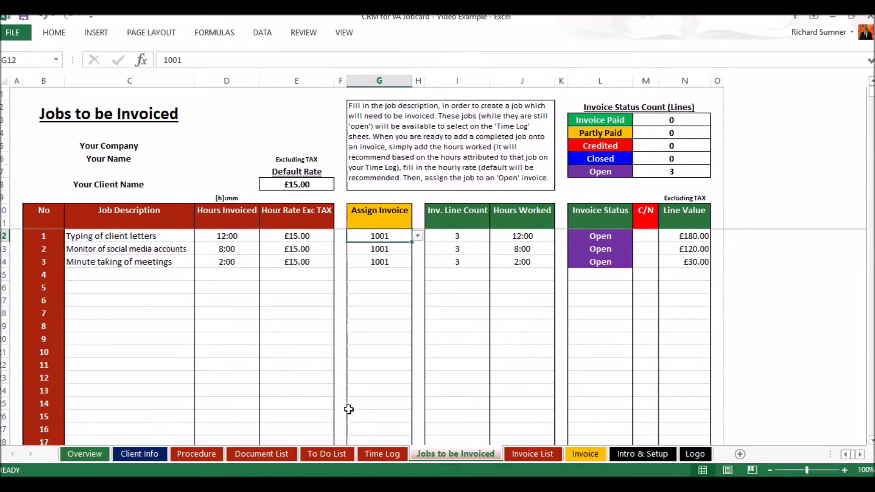
click(393, 456)
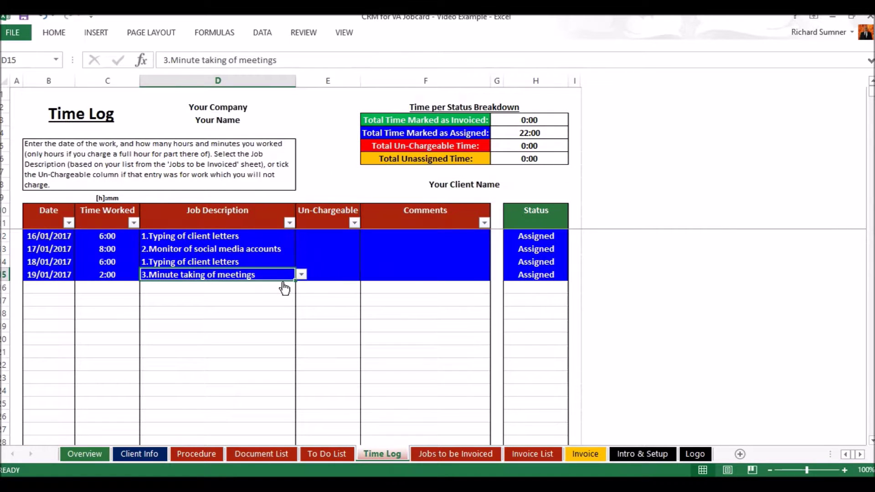
Start a new Time Log entry dated 23/01/2017 with 5:00 worked in B16 and C16.
click(56, 289)
text(23 jan)
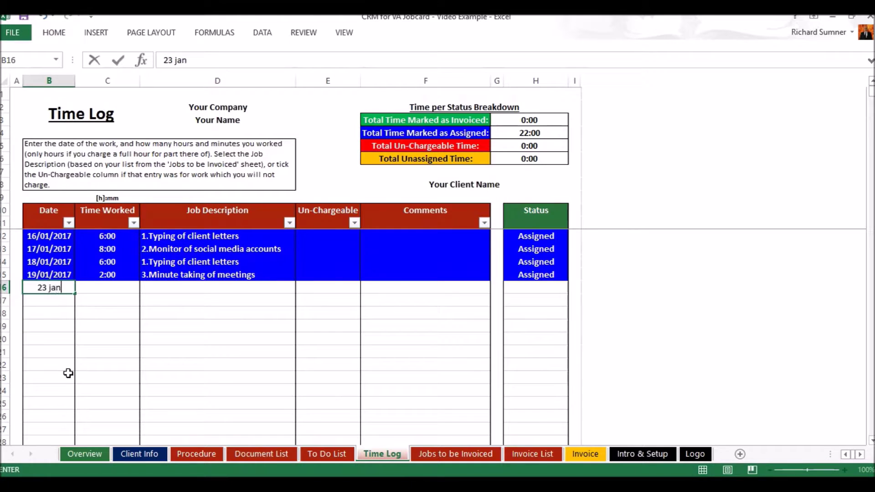
key(Return)
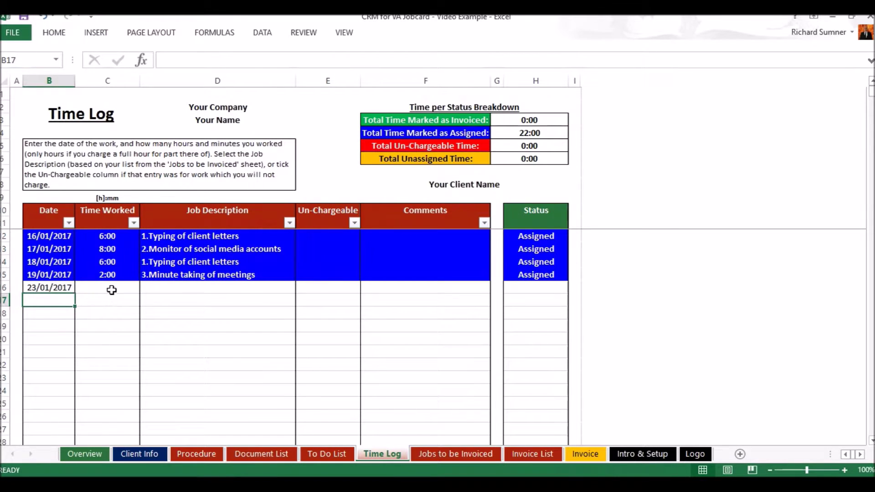
click(111, 290)
text(5:00)
key(Return)
Leave E16 chargeable and assign the entry to 1.Typing of client letters in D16.
click(188, 288)
click(301, 287)
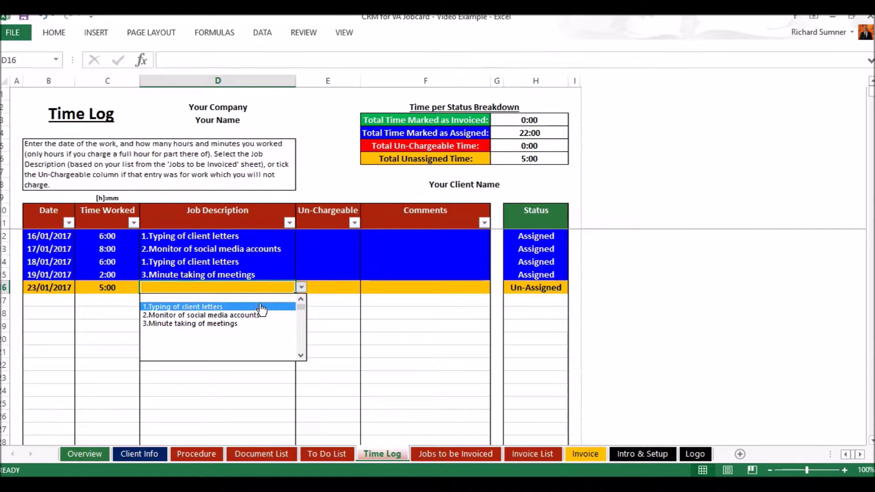
click(282, 297)
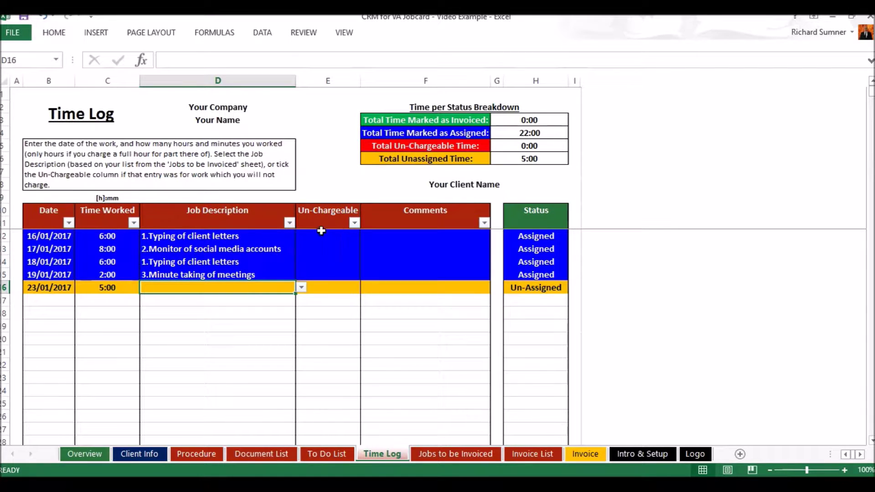
click(334, 286)
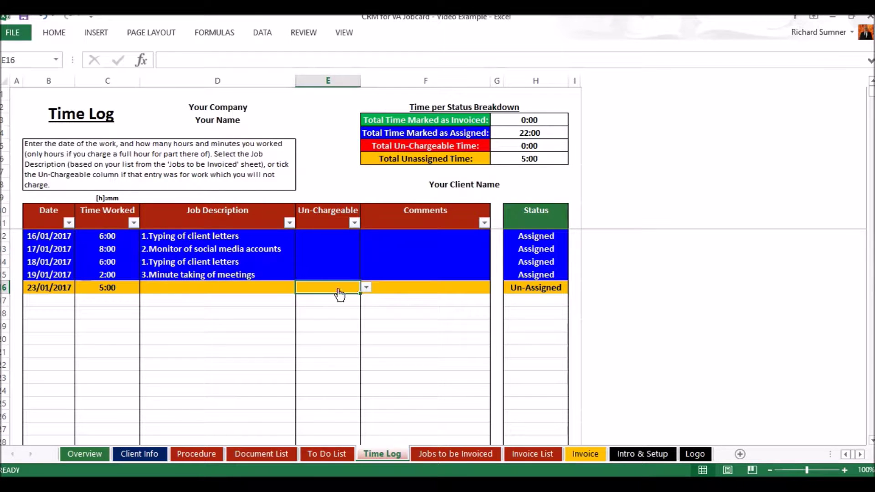
click(365, 287)
click(358, 298)
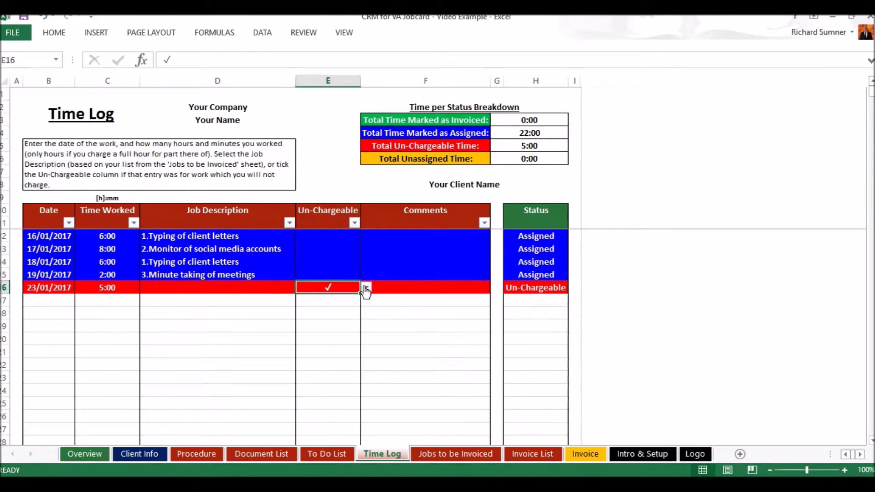
key(BackSpace)
key(Return)
click(285, 292)
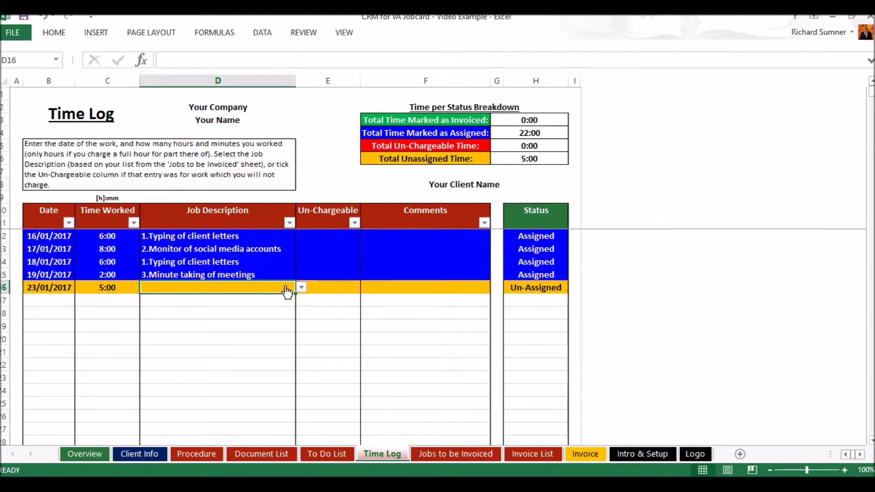
click(301, 288)
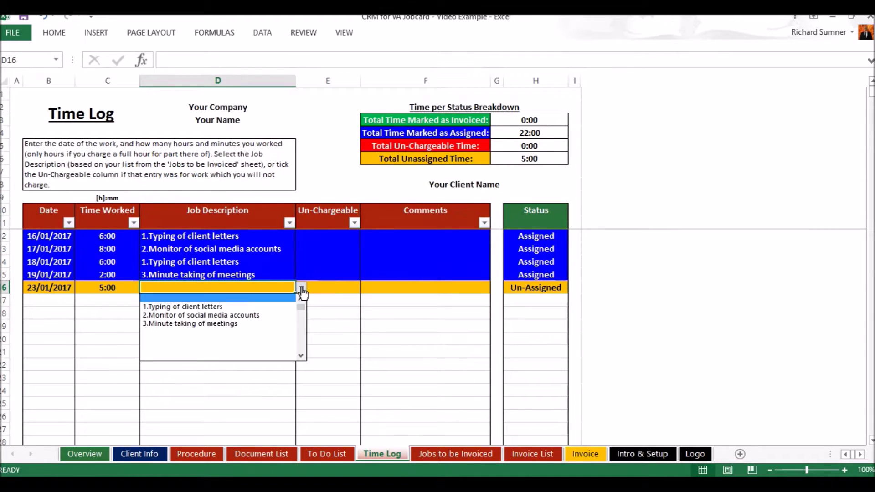
click(273, 307)
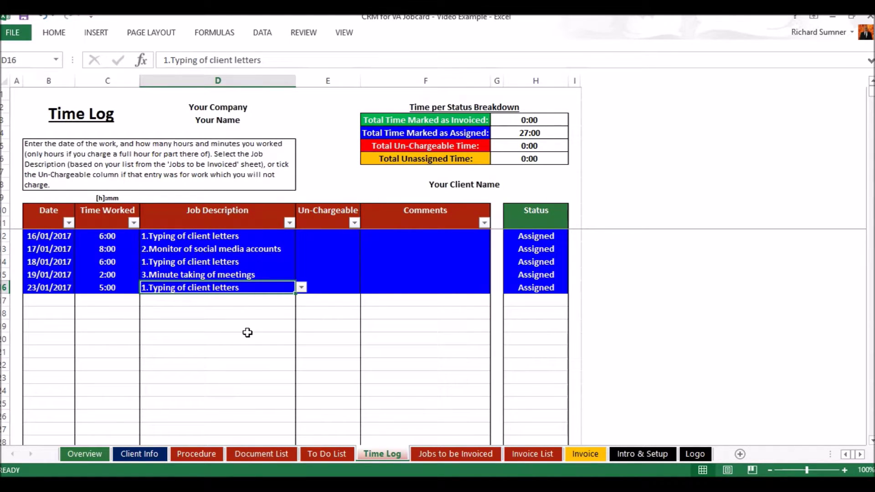
Add 'Typing of client letters' as a new job in C15 of Jobs to be Invoiced.
click(463, 454)
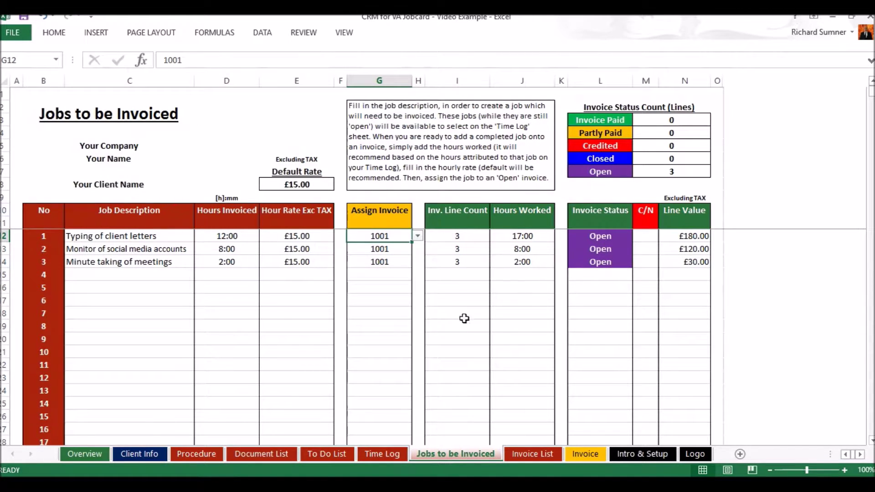
click(526, 455)
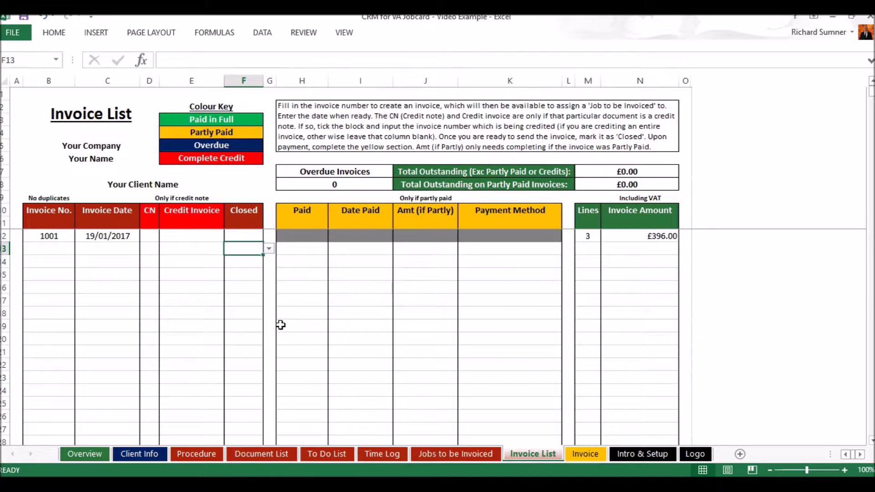
click(449, 453)
click(392, 457)
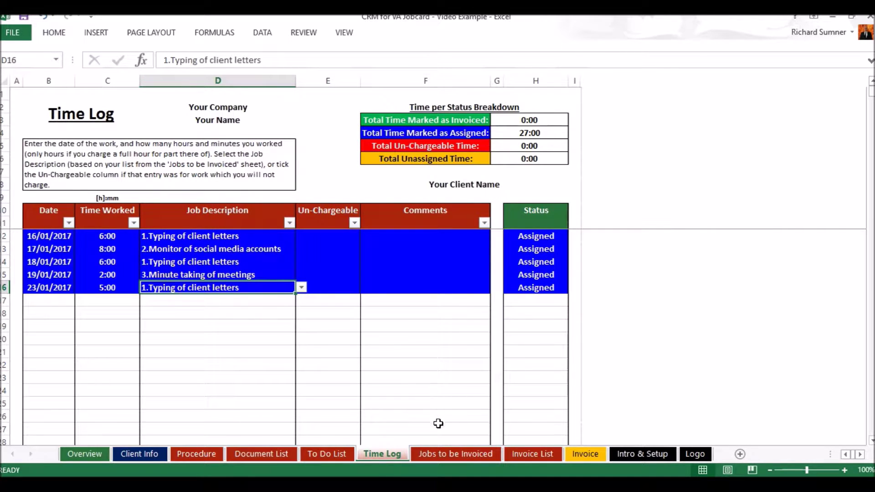
click(441, 453)
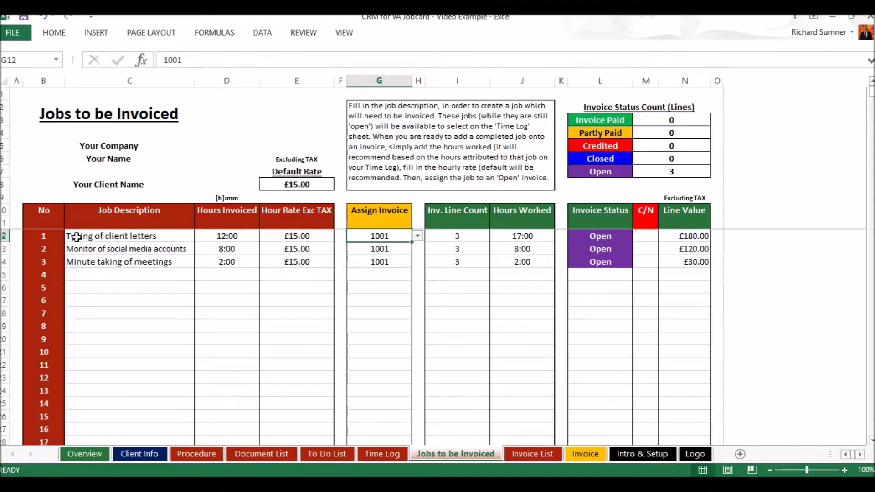
click(130, 275)
text(T)
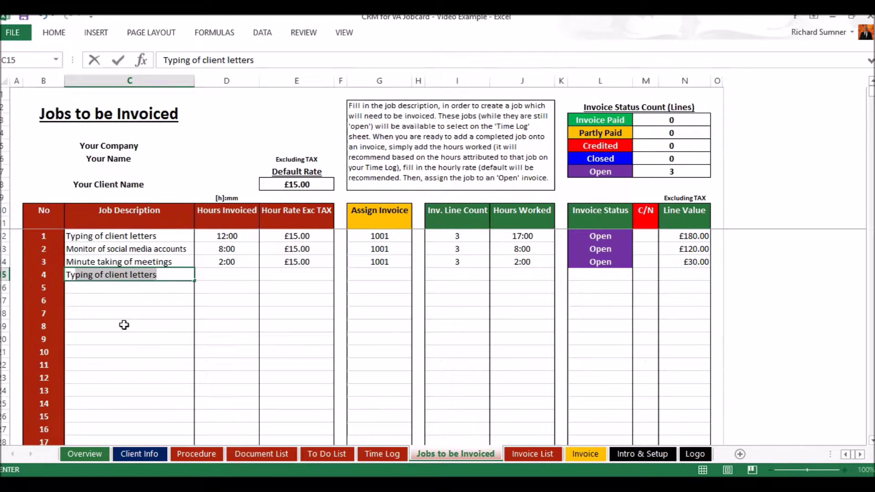
key(Return)
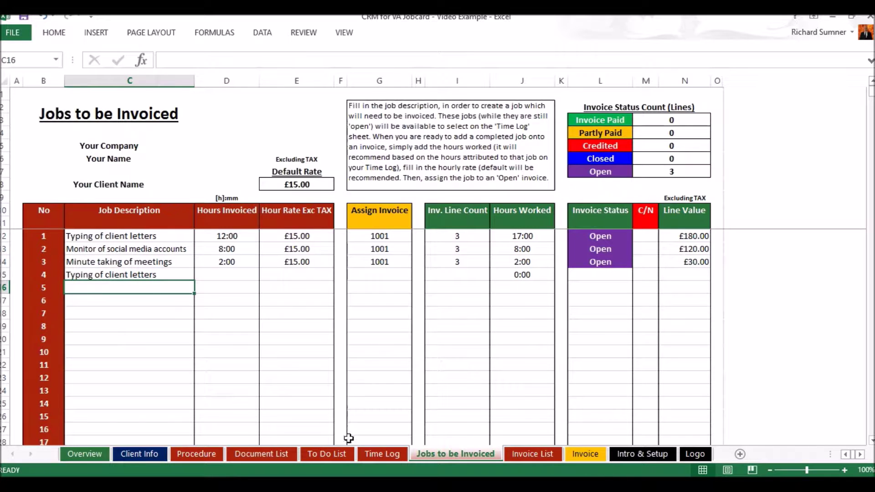
Clear the job from the 23/01/2017 Time Log entry in D16, leaving it Un-Assigned.
click(382, 453)
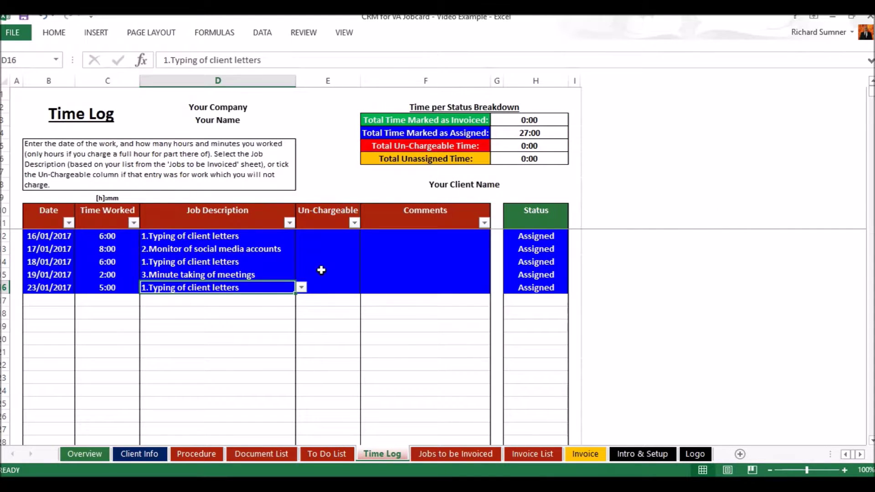
click(286, 297)
click(301, 300)
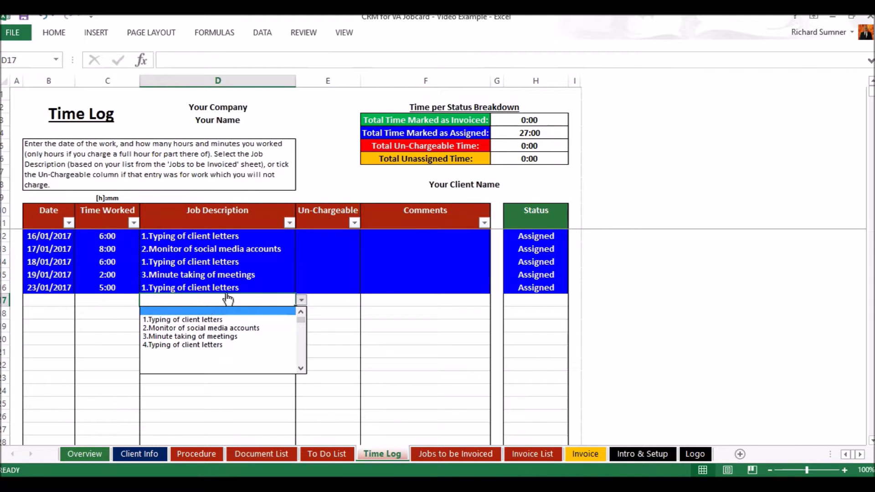
key(Escape)
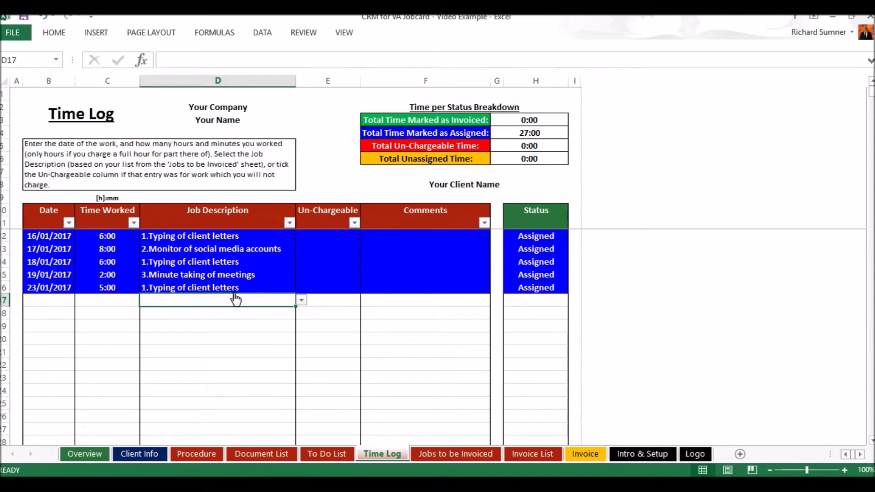
click(444, 454)
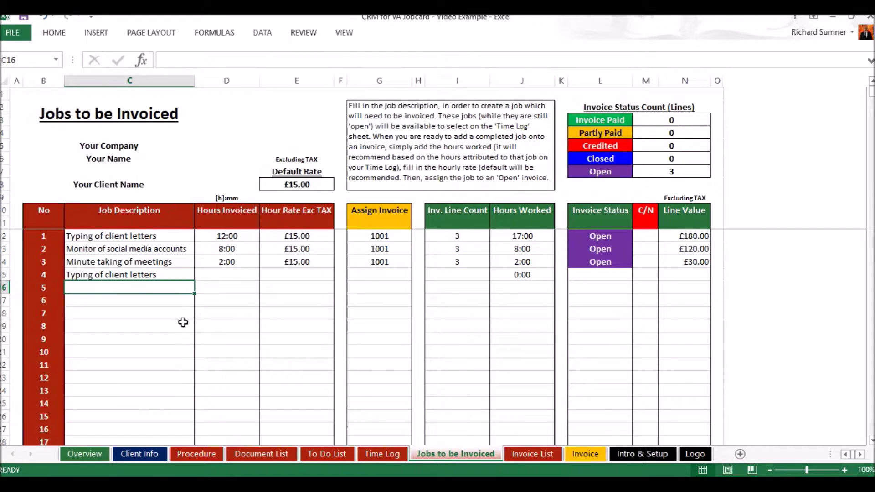
click(376, 454)
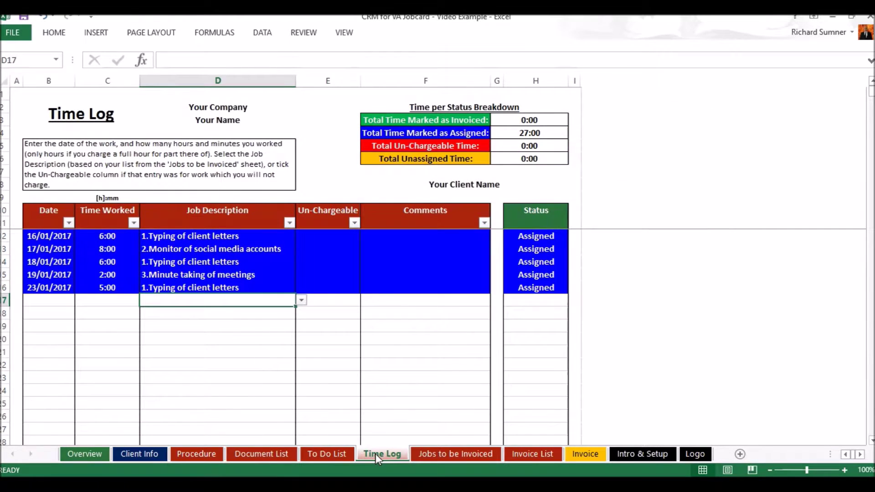
click(434, 456)
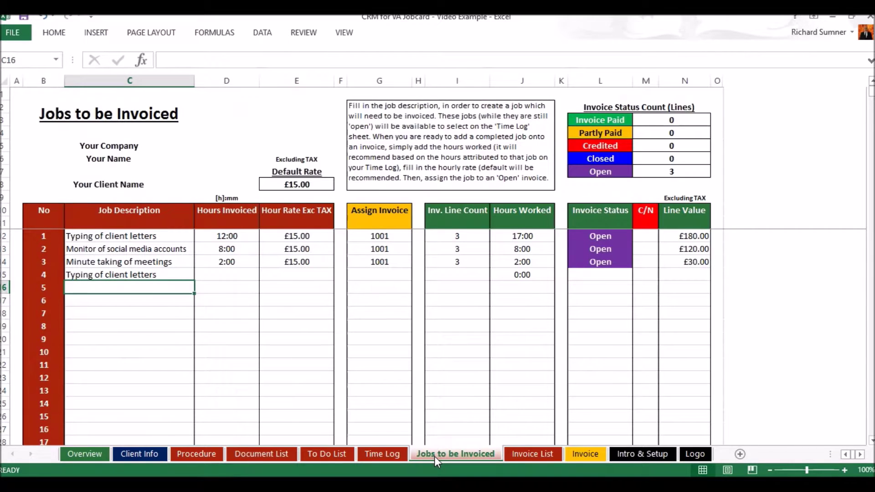
click(386, 452)
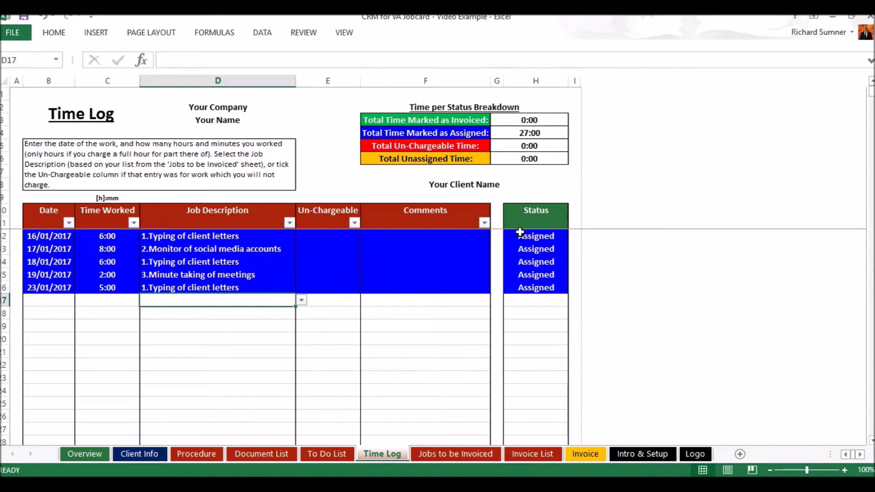
key(alt+Down)
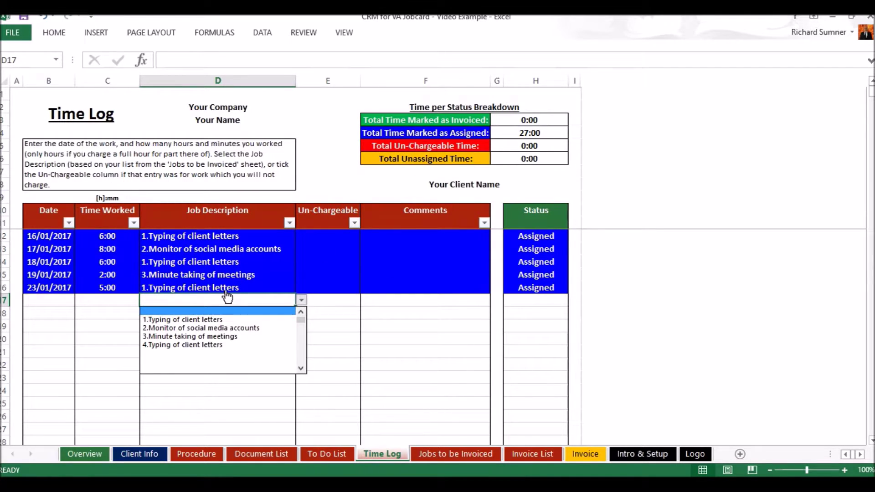
key(Escape)
click(226, 275)
click(229, 289)
key(BackSpace)
key(Return)
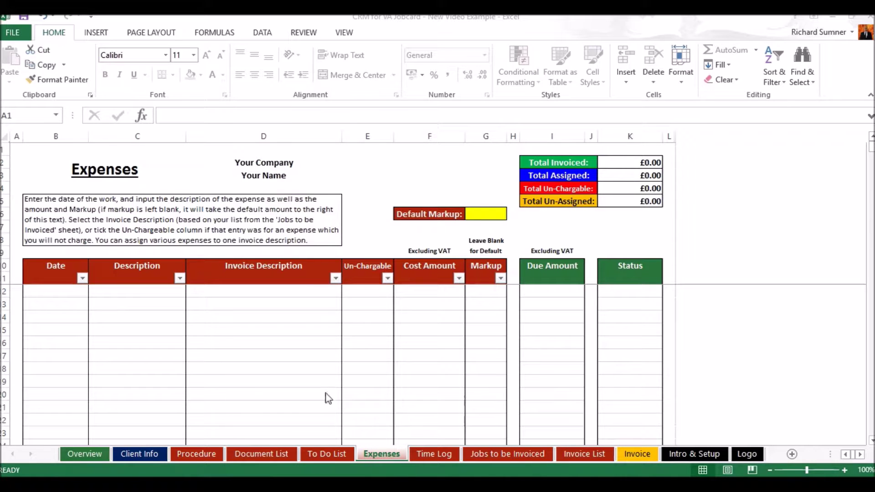
Go to the Expenses sheet and select B12, the first expense Date cell.
click(429, 453)
click(388, 453)
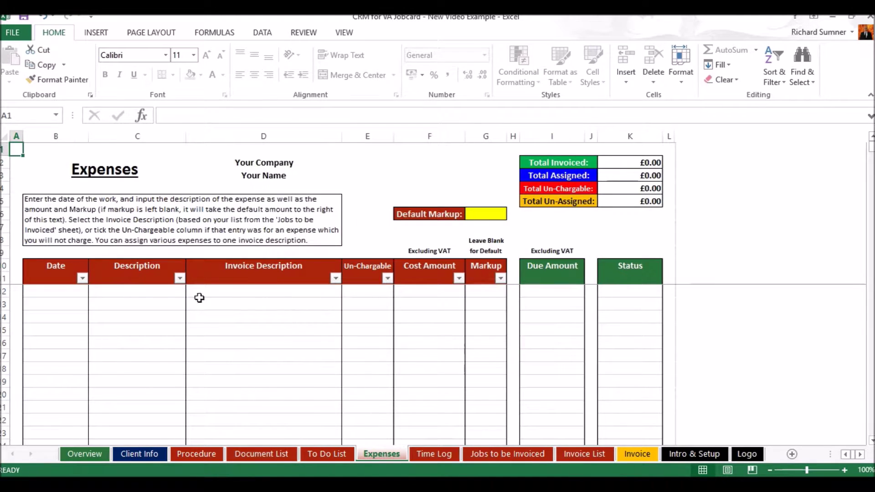
click(78, 302)
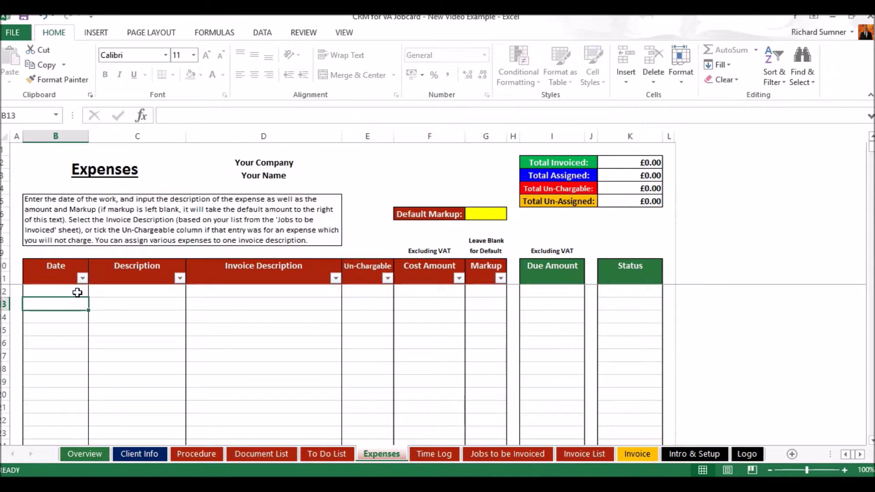
click(78, 292)
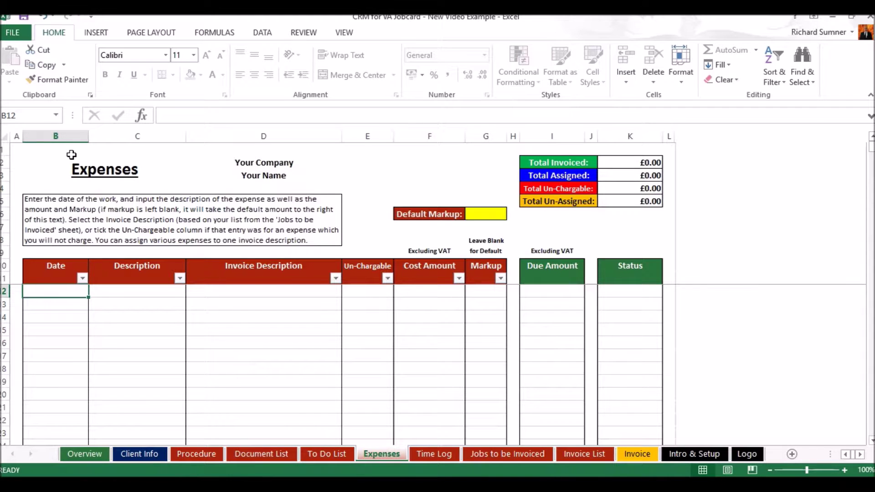
Enter a 24/01/2017 expense in row 12 described 'Files' with a cost amount of 10.
text(2)
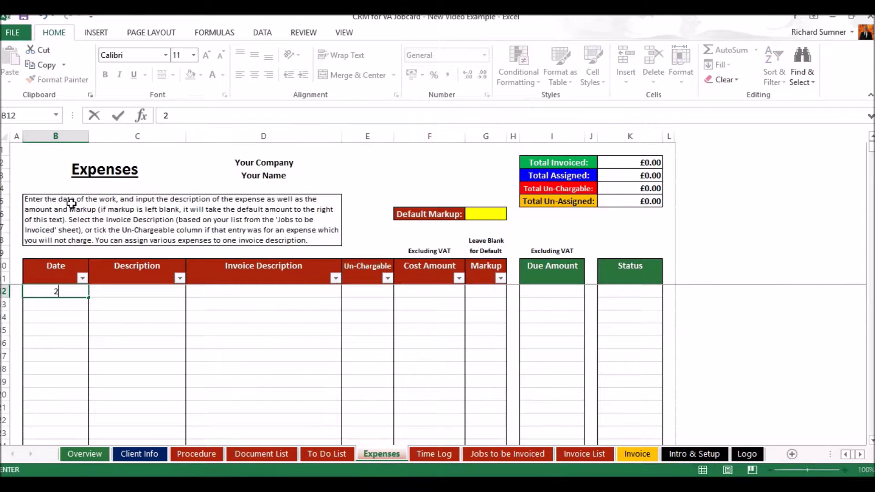
text(4 jan])
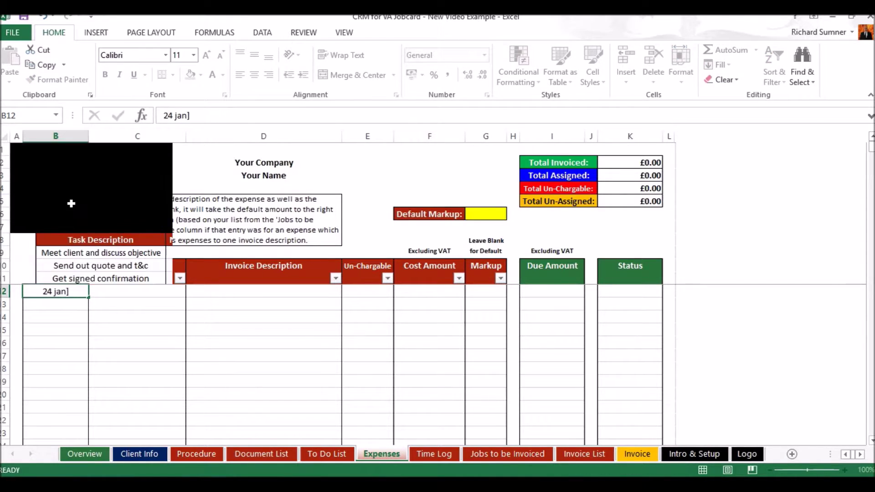
key(Return)
click(86, 290)
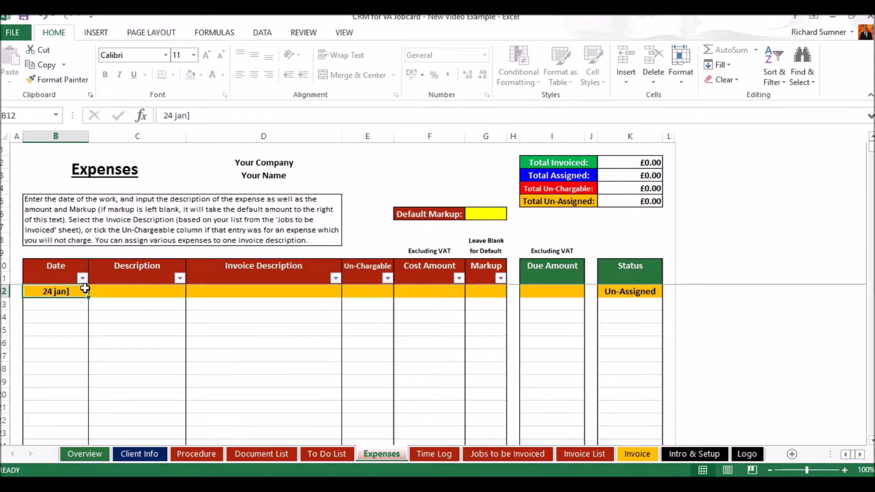
text(24 jan)
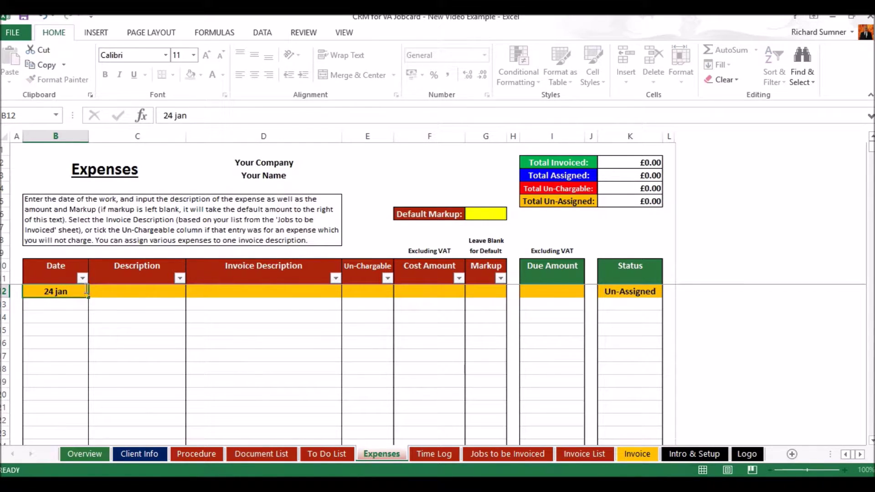
key(Return)
click(141, 290)
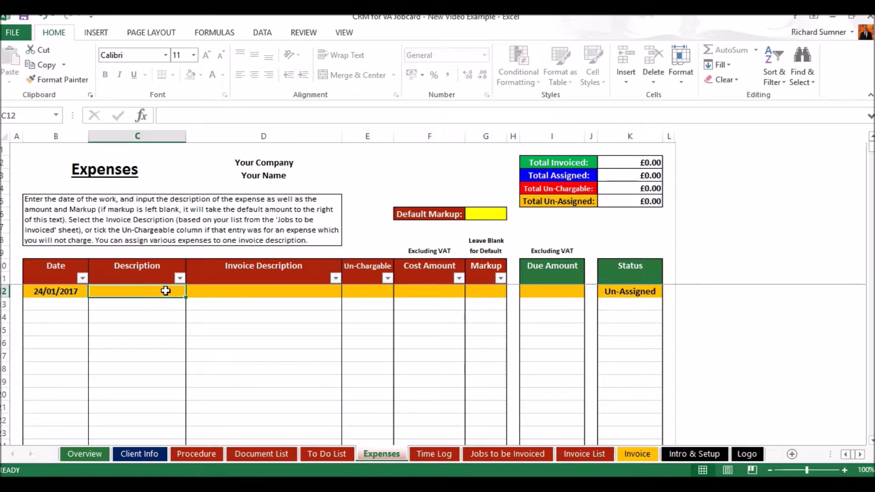
text(Files)
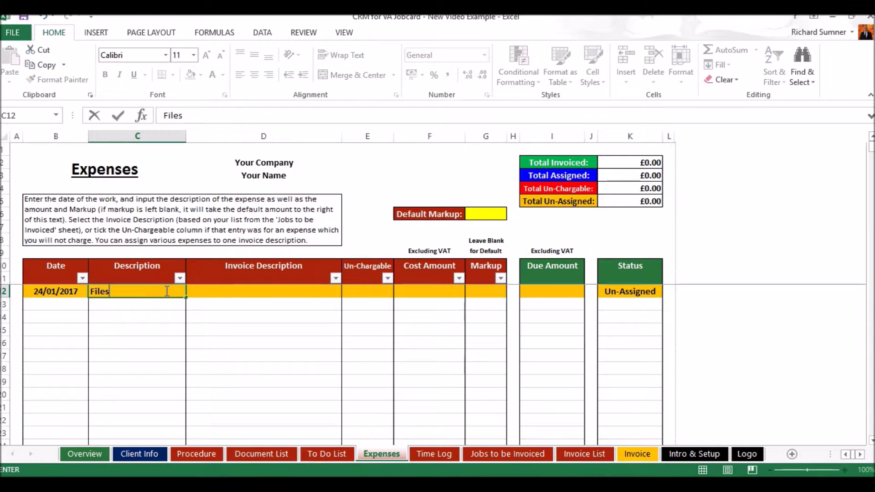
key(Return)
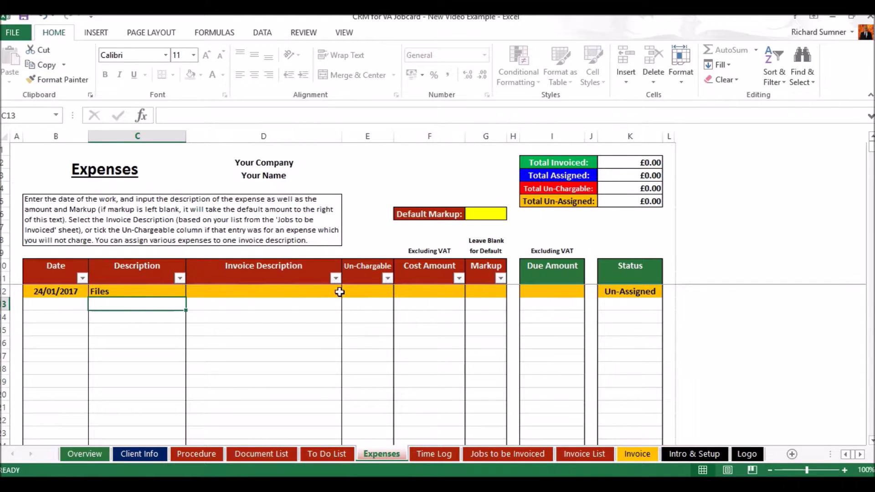
click(421, 289)
text(10)
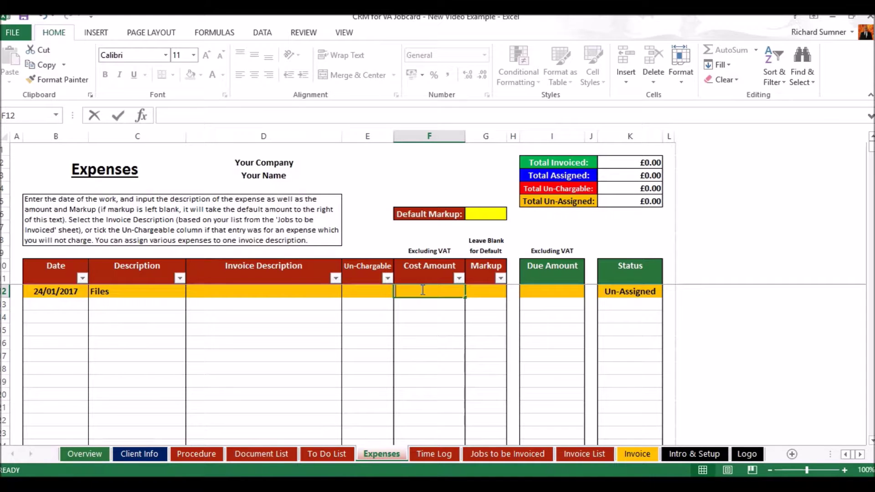
key(Return)
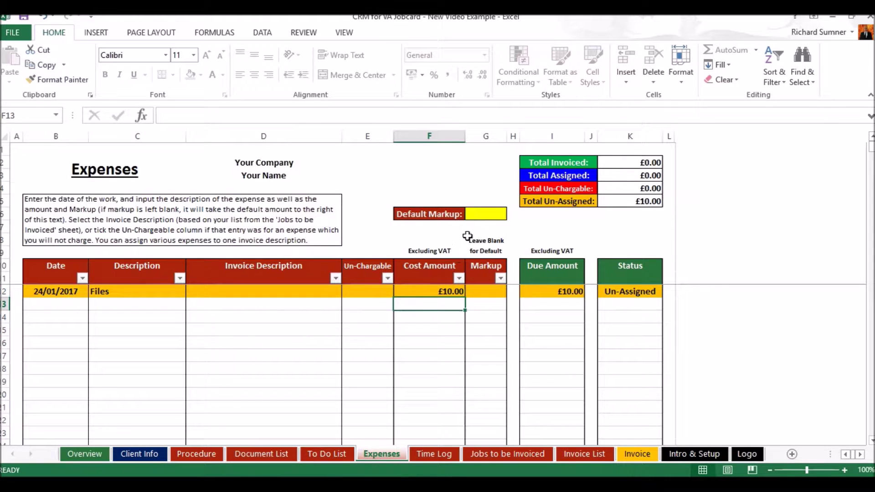
click(483, 214)
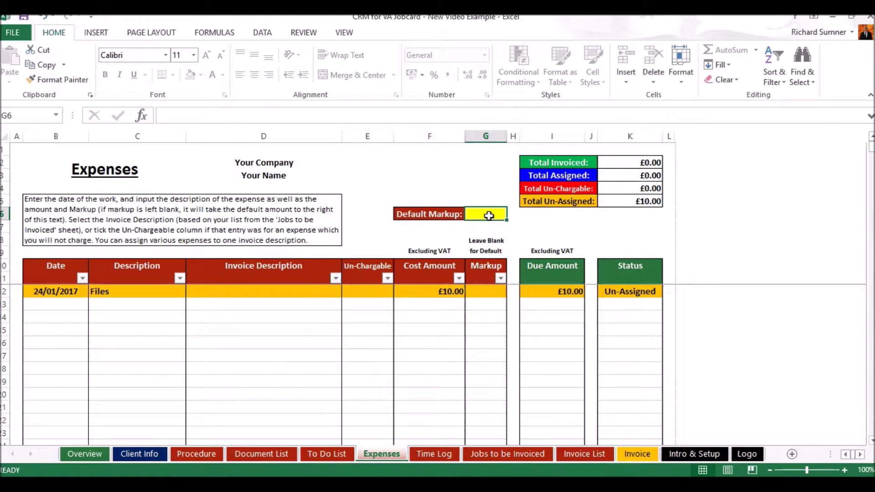
Set the Default Markup to 10% and the Files expense's markup in G12 to 20%.
text(10%)
key(Return)
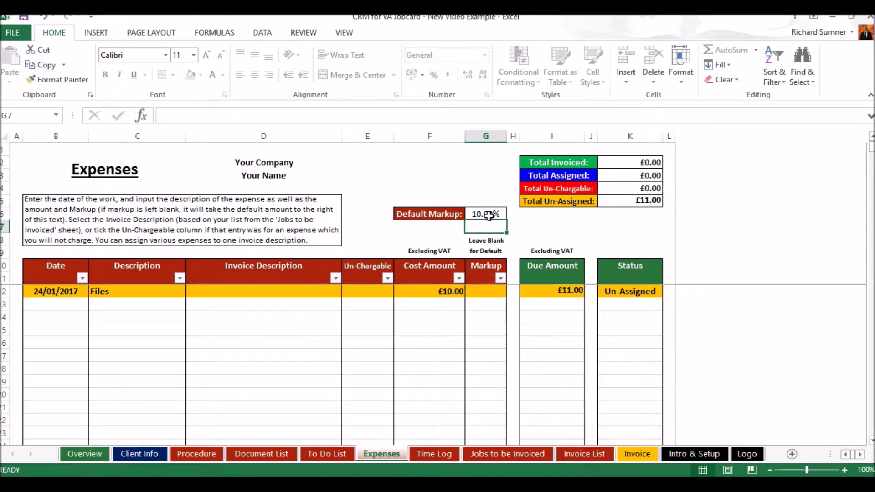
click(486, 292)
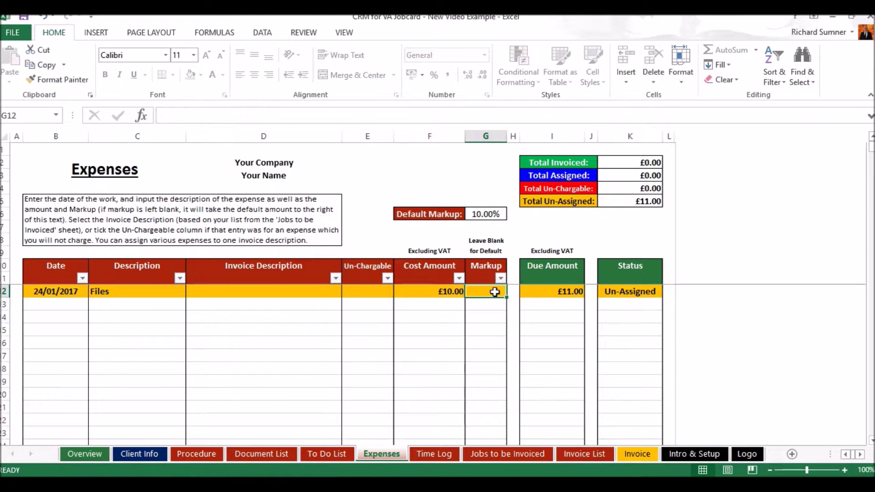
text(20%)
key(Return)
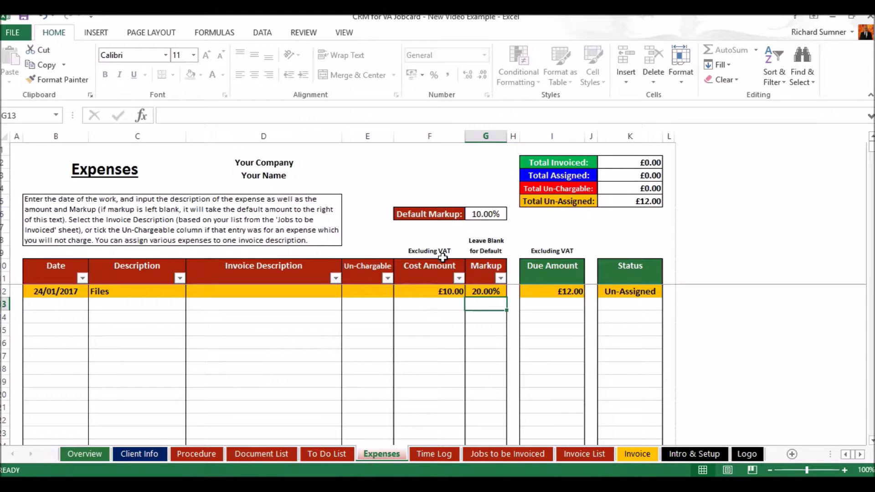
Tick, then clear, the Un-Chargeable mark on the Files expense in E12.
click(384, 292)
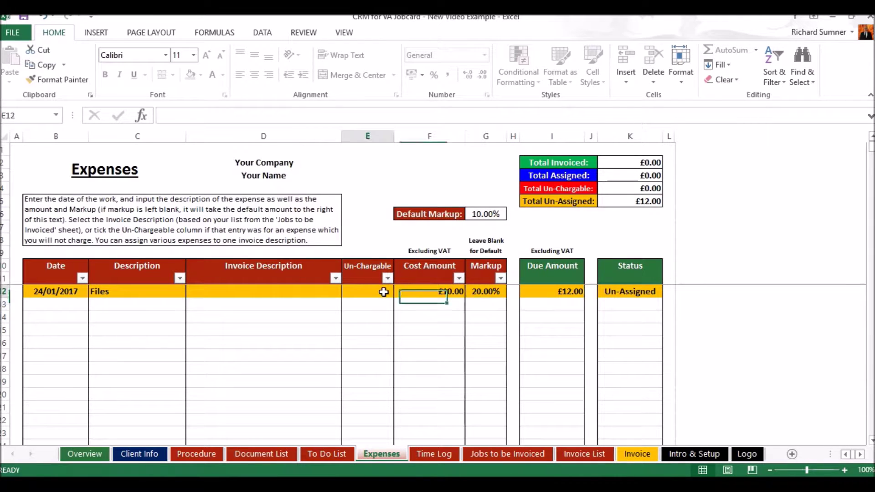
click(399, 292)
click(390, 300)
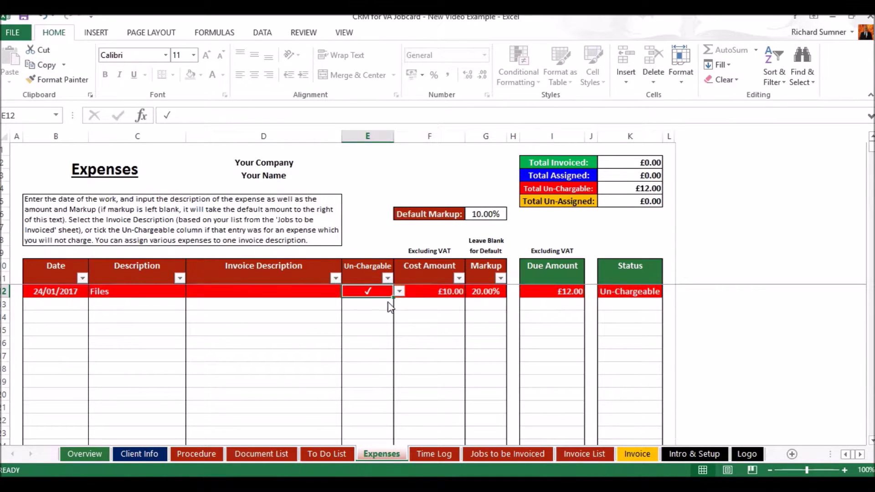
key(BackSpace)
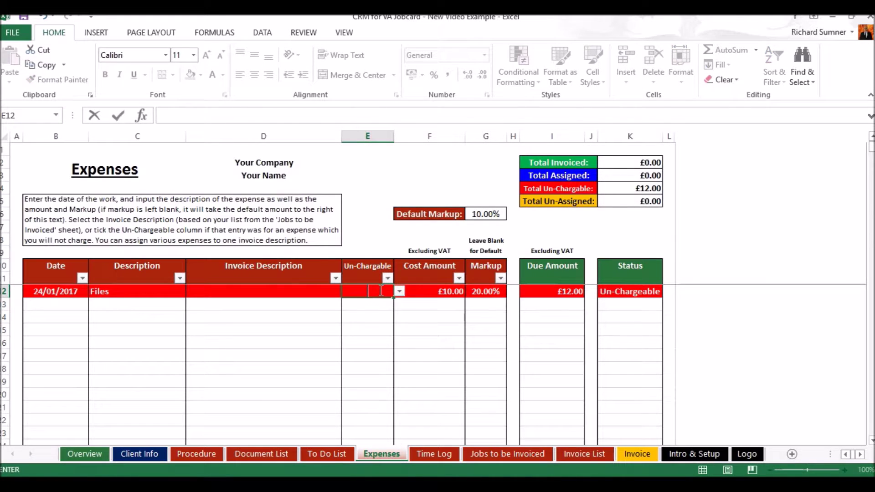
key(Return)
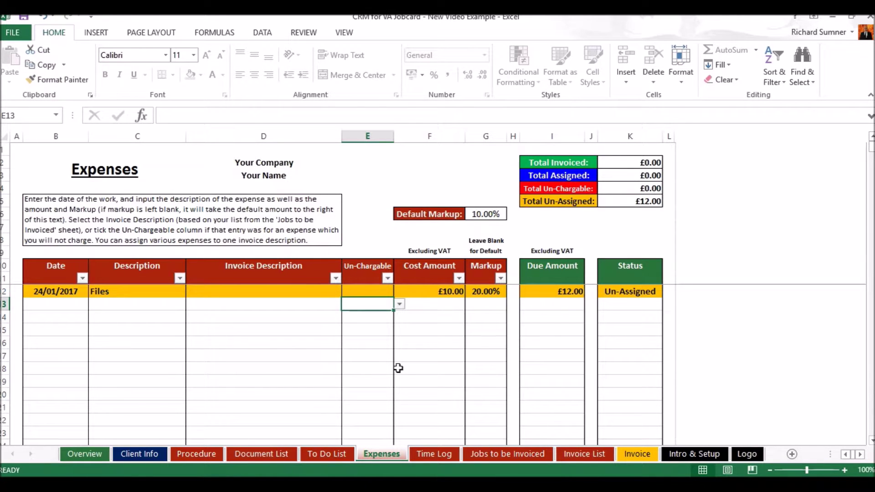
click(303, 293)
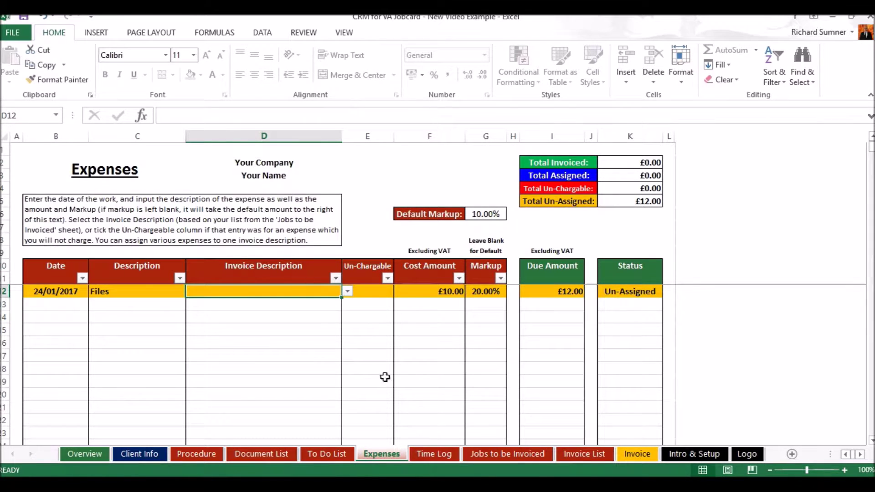
Assign the Files expense to the 4.Monthly Expenses job from the D12 dropdown.
click(490, 455)
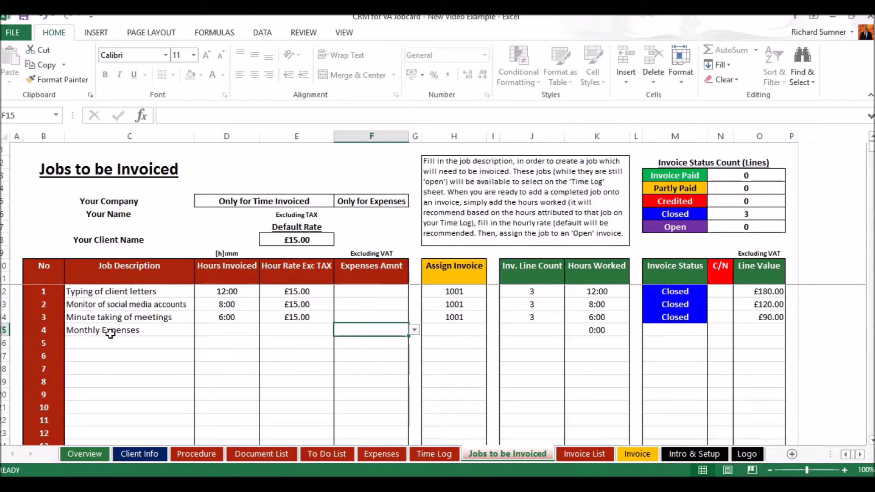
click(383, 454)
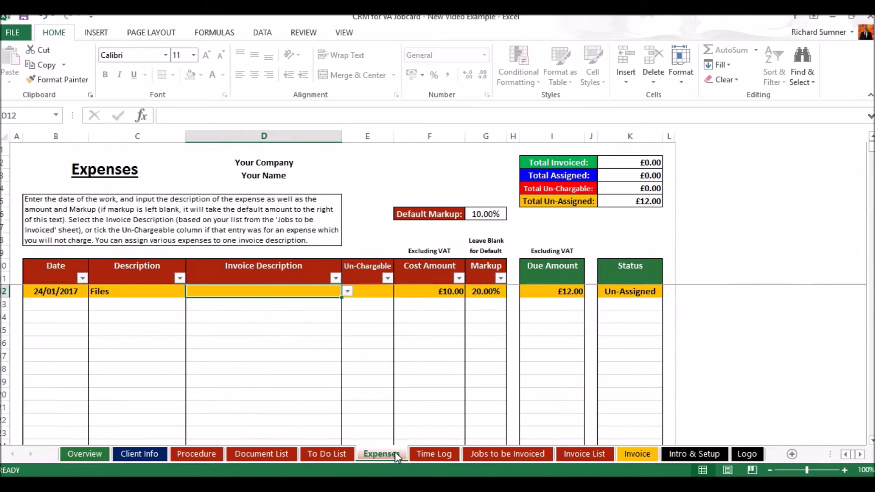
click(347, 292)
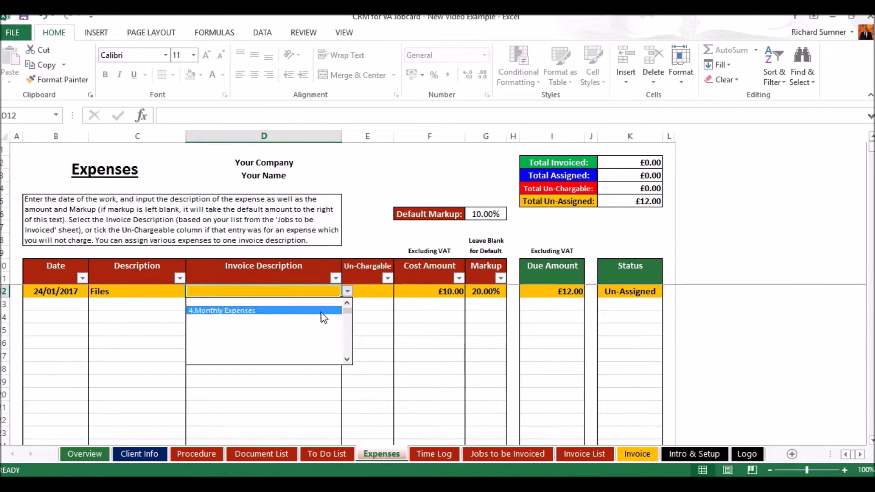
click(273, 310)
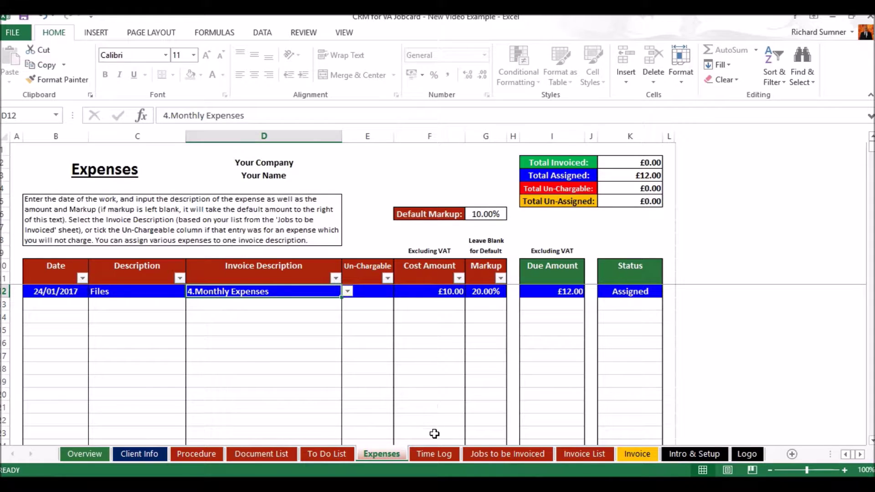
click(510, 455)
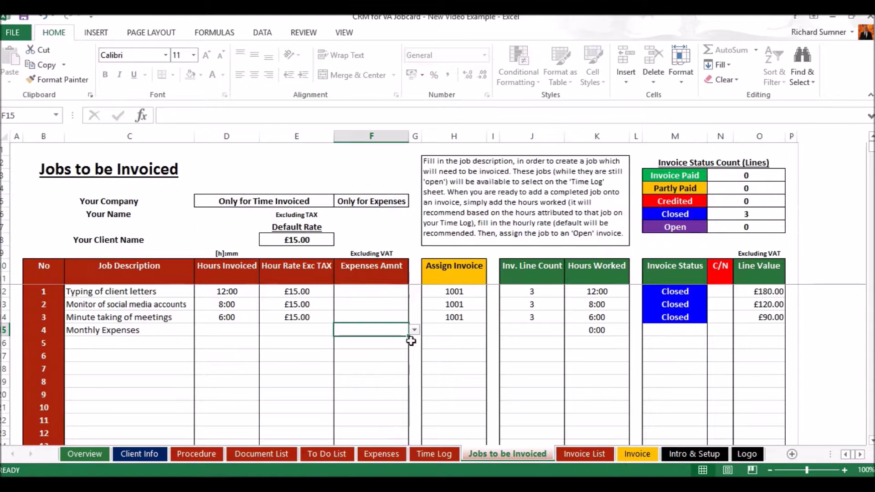
Set Monthly Expenses' expense amount to £12.00 and reopen invoice 1001 on the Invoice List.
click(416, 330)
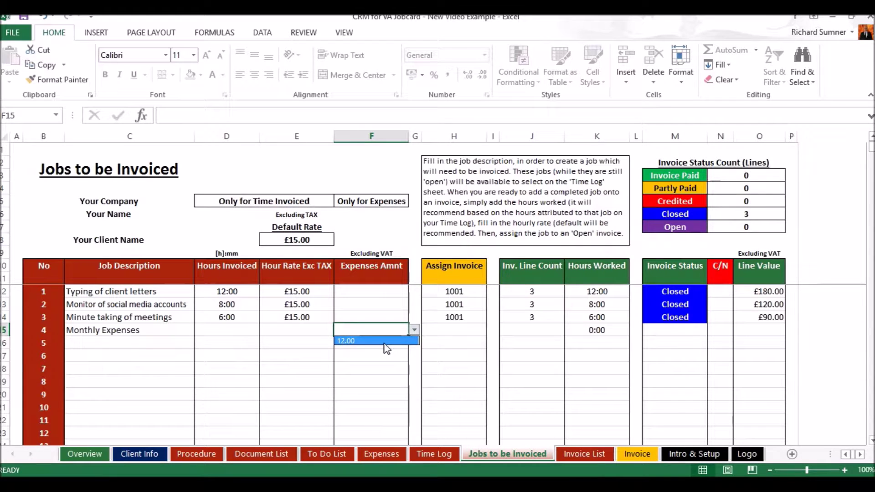
click(387, 349)
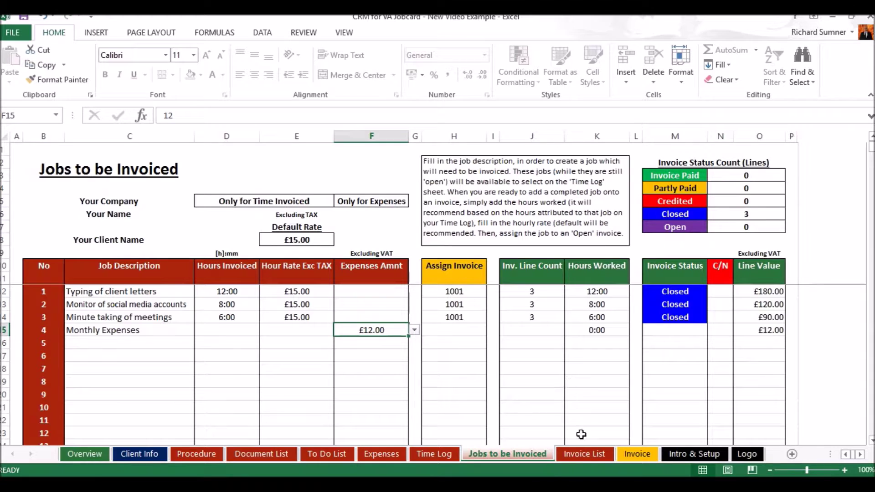
click(584, 454)
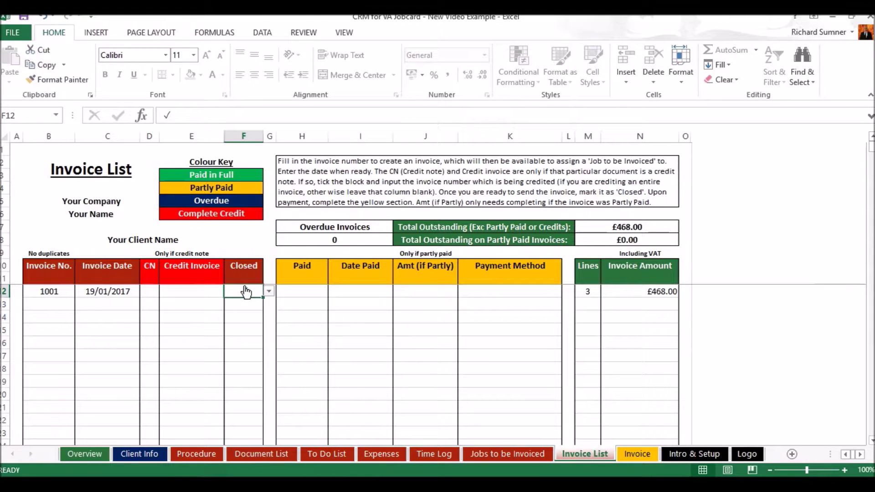
key(Return)
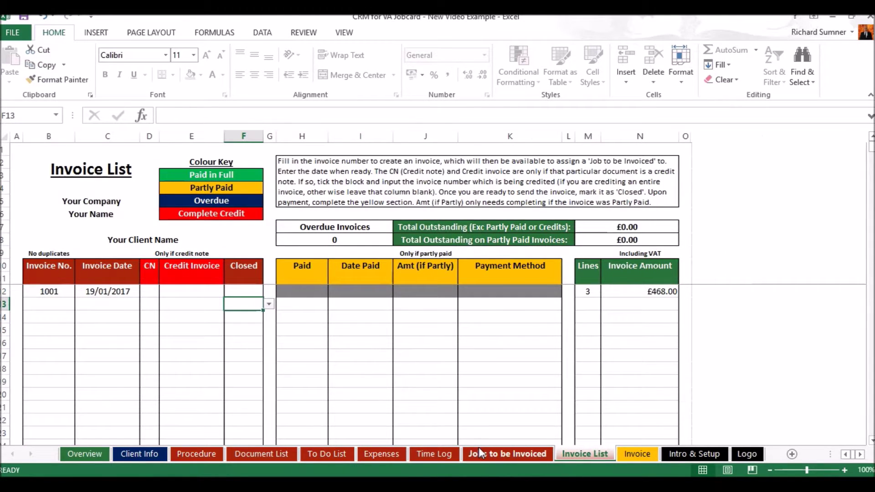
Assign Monthly Expenses to invoice 1001 in H15 and view that invoice.
click(478, 451)
click(482, 333)
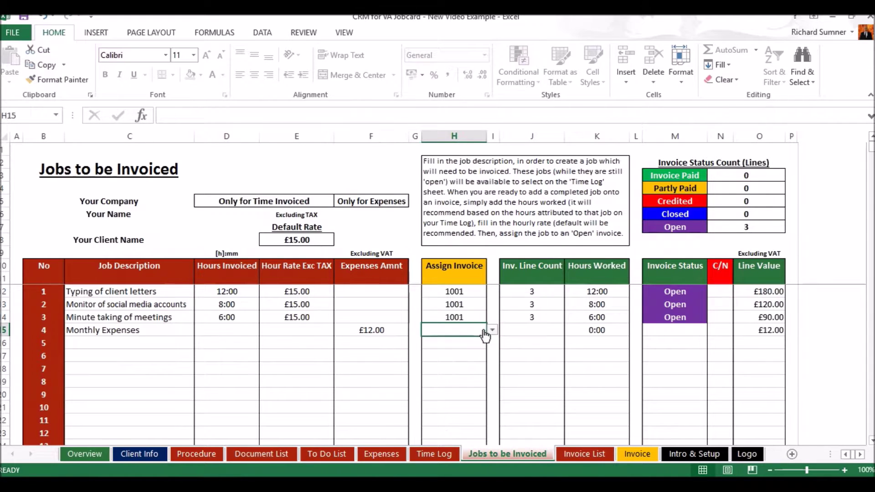
click(492, 331)
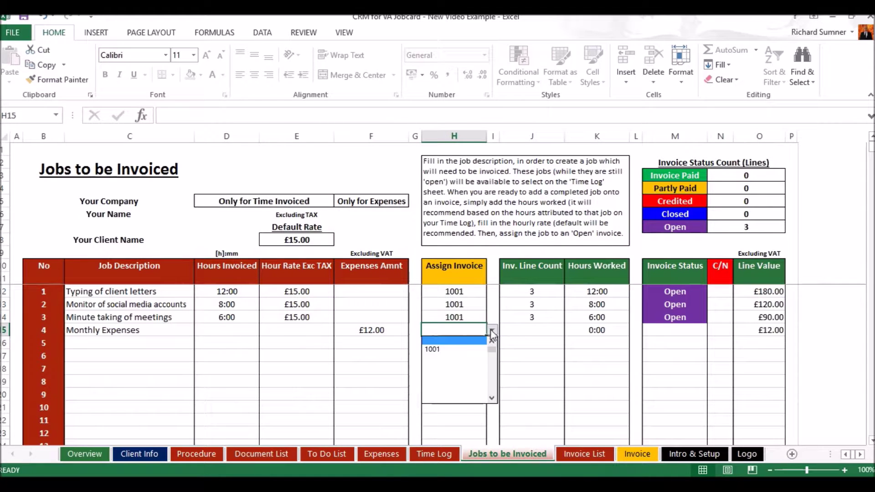
click(466, 350)
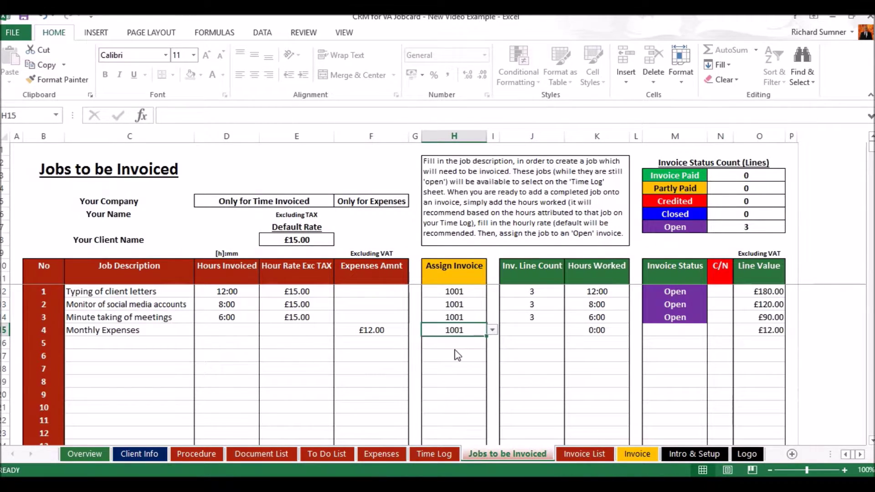
click(623, 453)
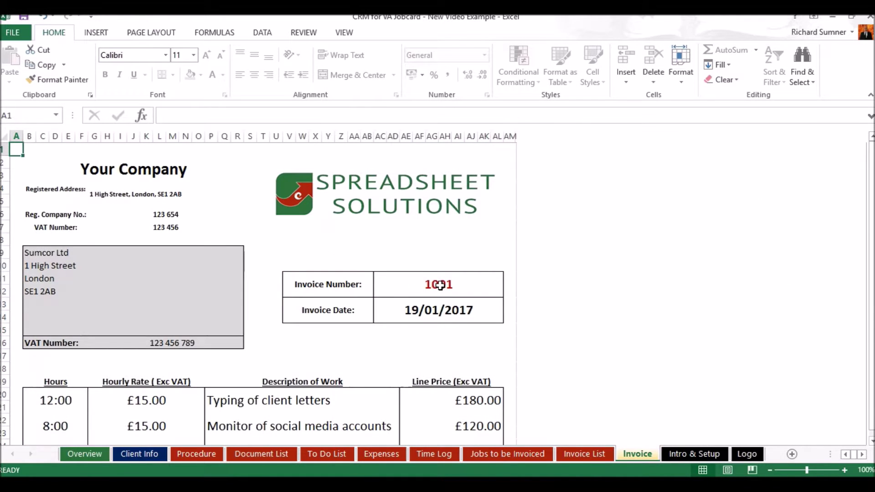
scroll(439, 285, down, 2)
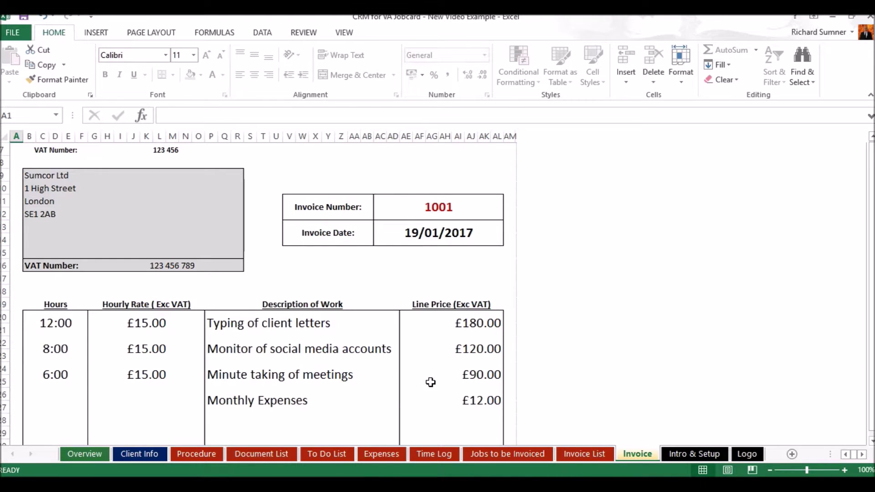
scroll(430, 382, up, 1)
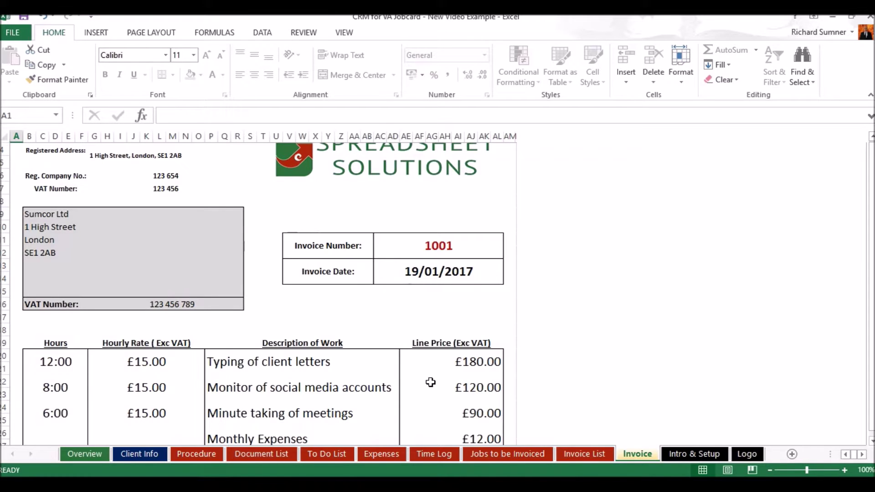
scroll(431, 382, up, 1)
scroll(431, 381, up, 1)
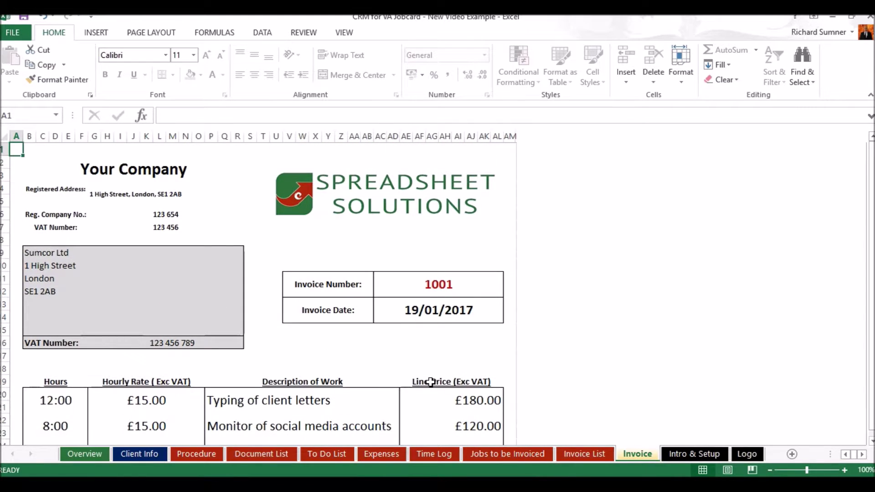
scroll(431, 381, down, 2)
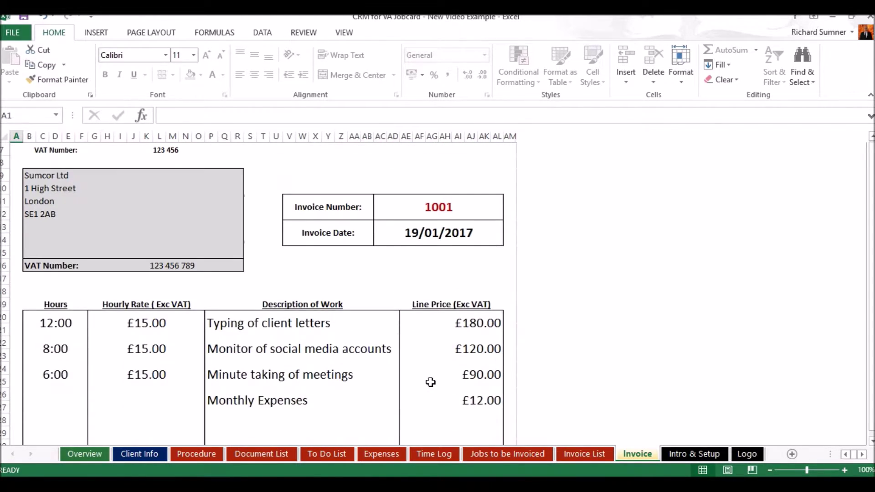
scroll(430, 382, up, 2)
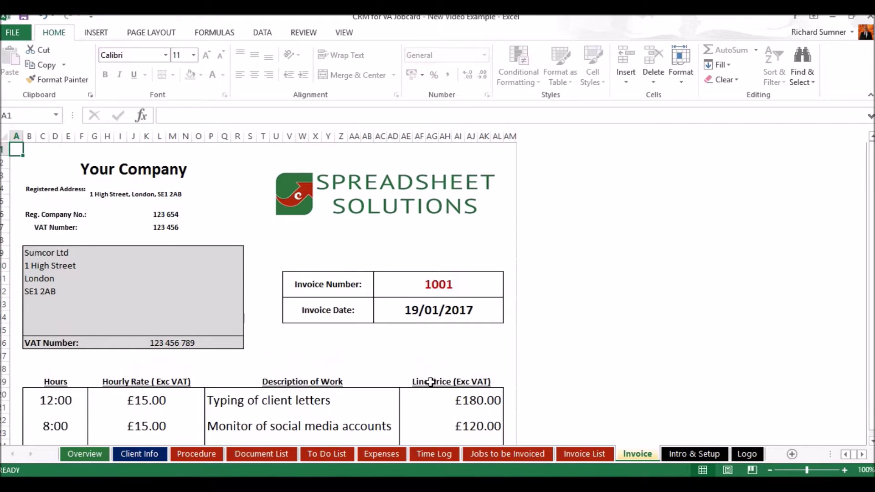
Mark invoice 1001 Closed on the Invoice List and confirm the Files expense shows Invoiced.
click(388, 458)
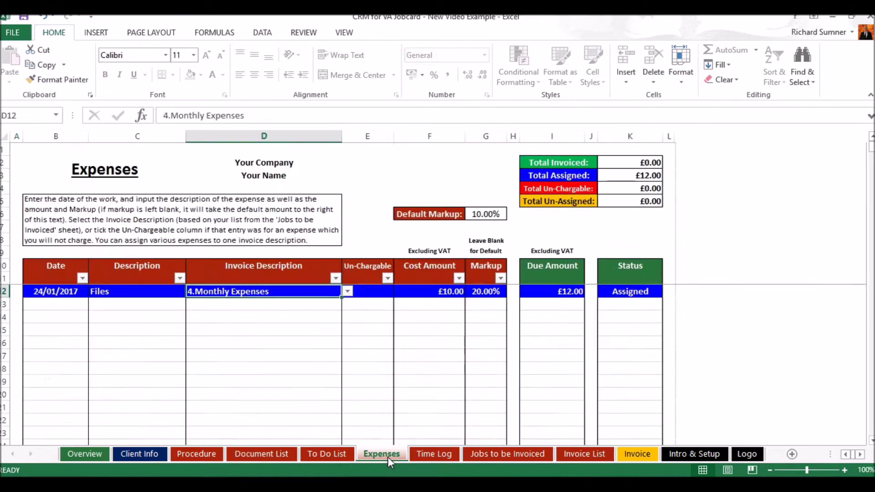
click(618, 456)
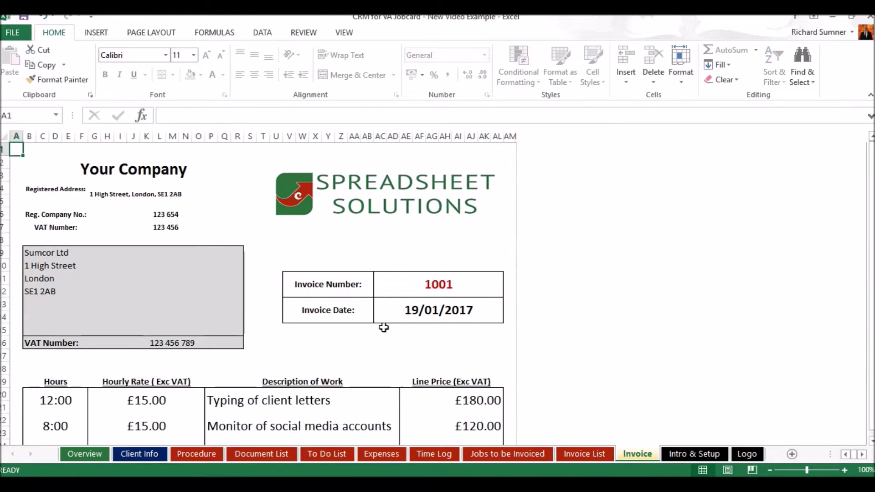
click(579, 455)
click(244, 291)
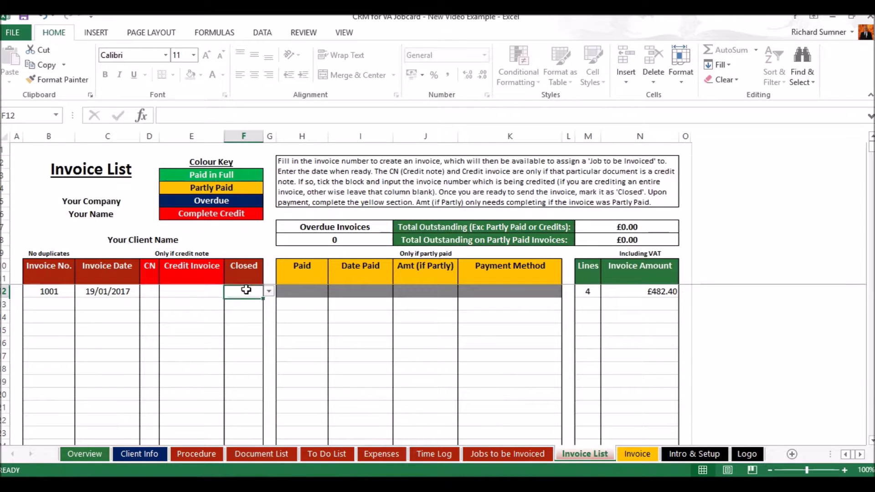
click(269, 291)
click(246, 301)
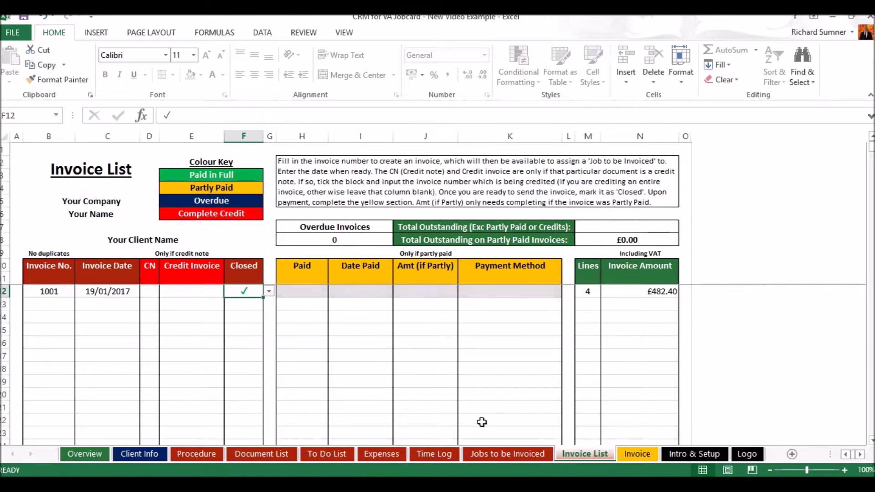
click(392, 455)
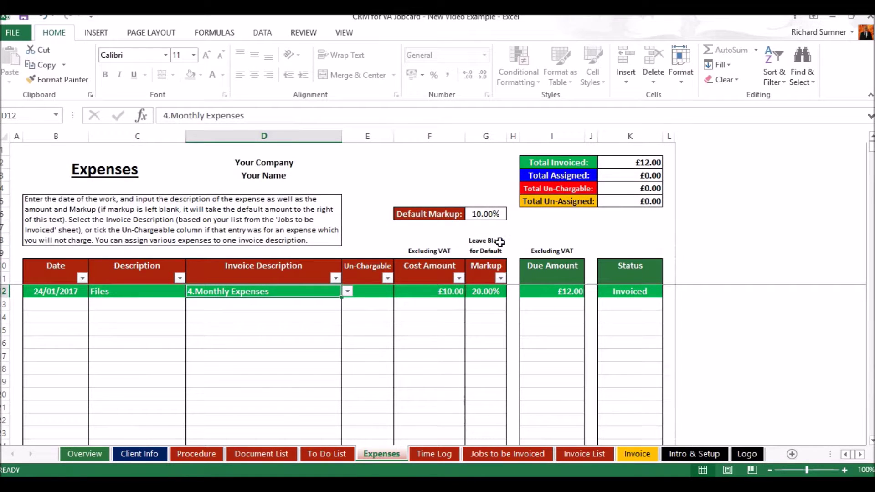
click(14, 150)
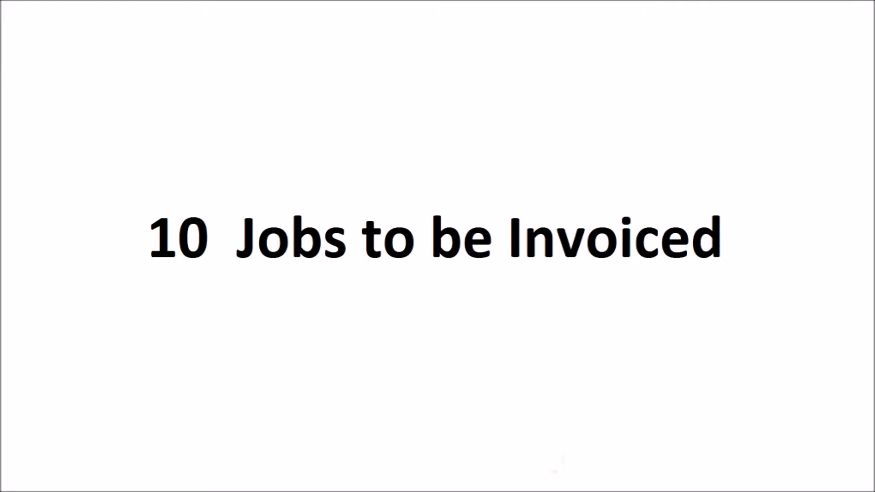
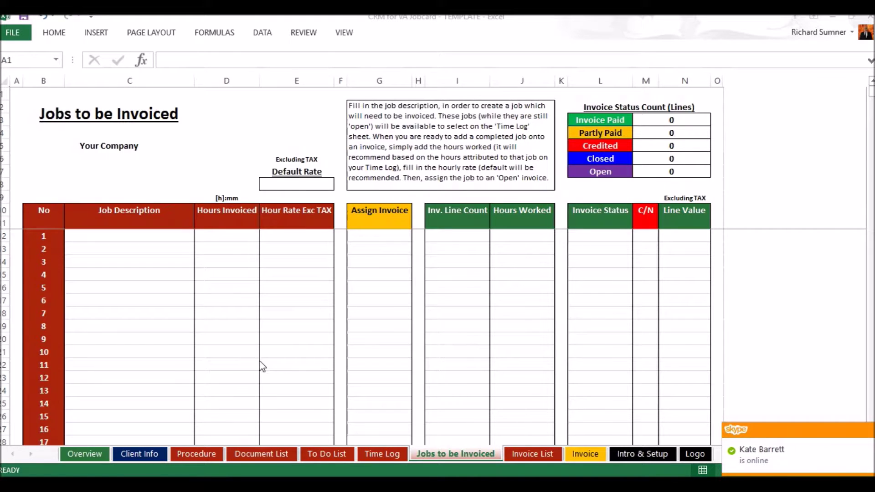
Bring up the 'CRM for VA Jobcard - Video Example' workbook window from the taskbar.
mouse_move(212, 485)
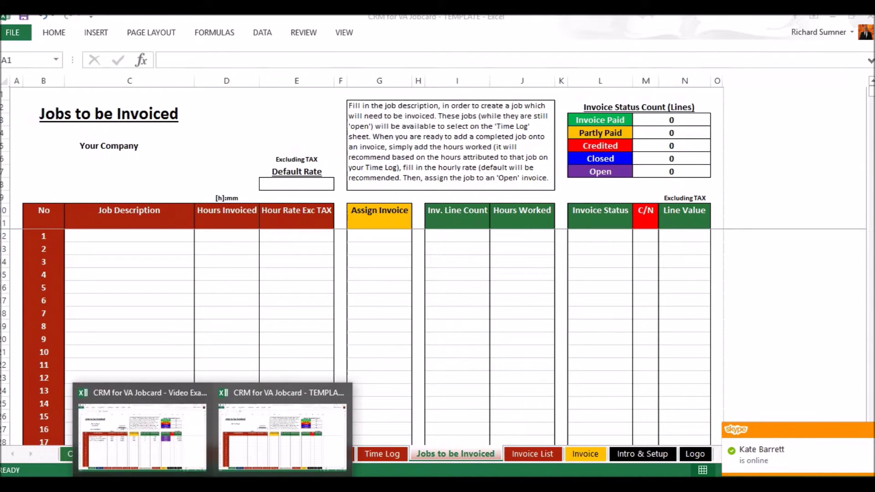
click(162, 455)
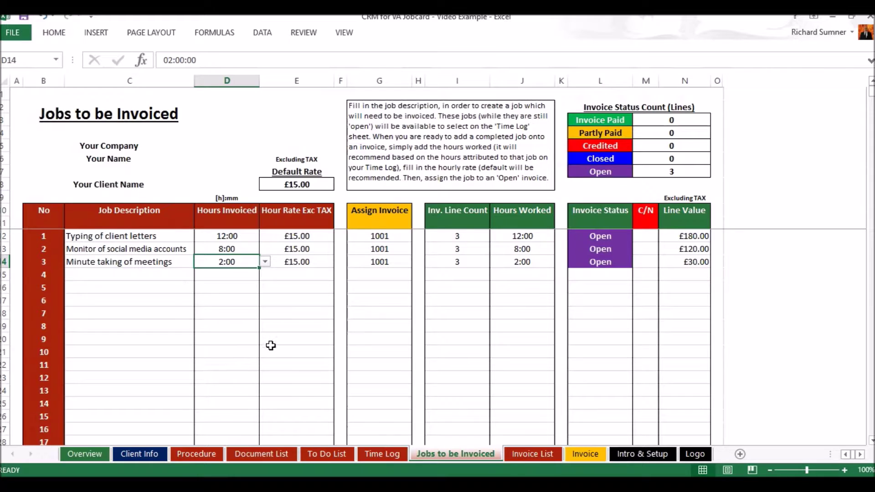
Delete the 2:00 hours invoiced in D14 and check its suggested hours list.
key(Delete)
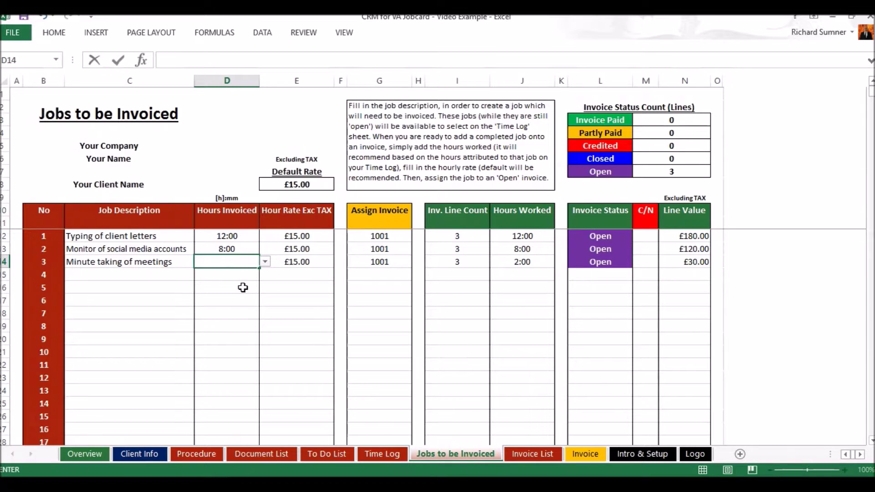
key(Return)
click(238, 258)
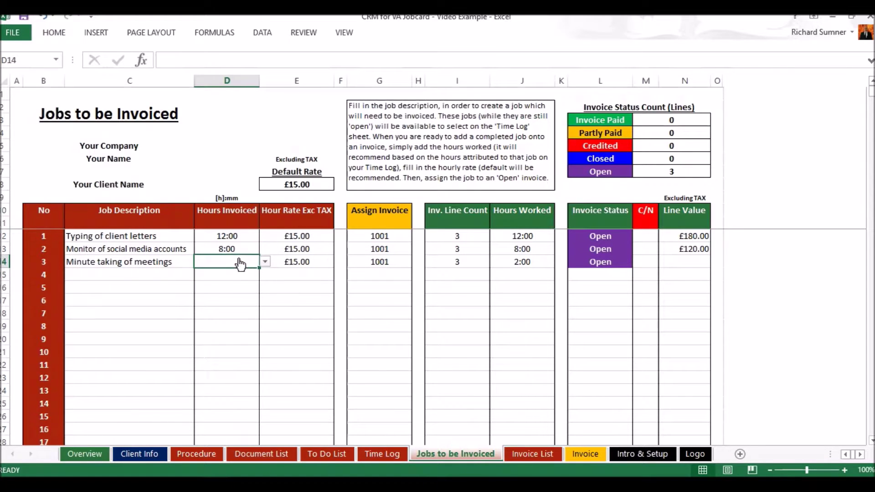
click(264, 262)
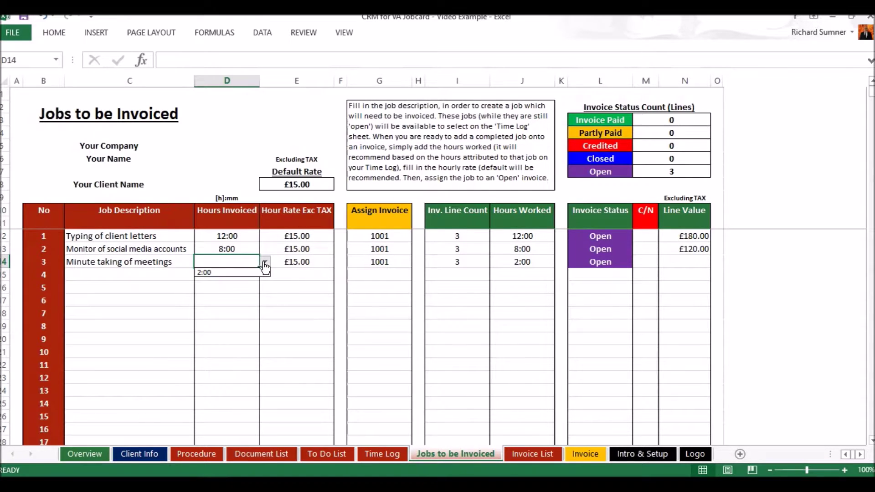
click(229, 262)
Compare with the Time Log sheet, then recheck D14's suggested hours.
click(381, 453)
click(422, 452)
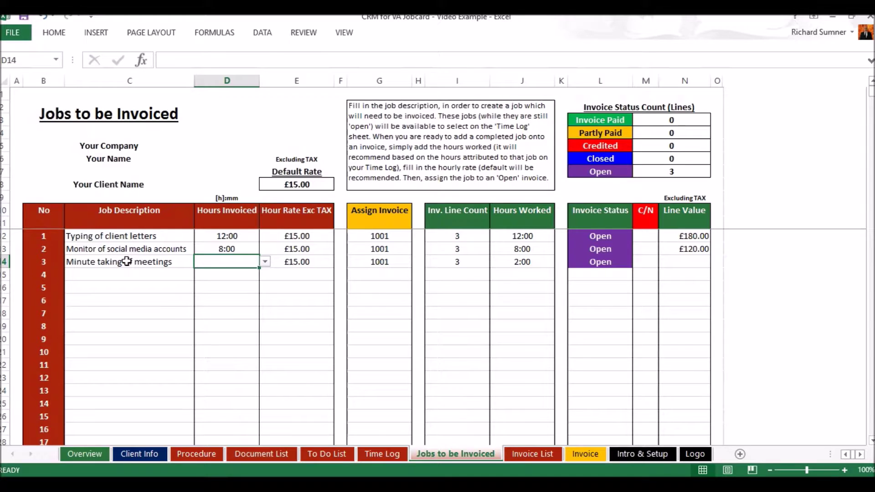
click(381, 453)
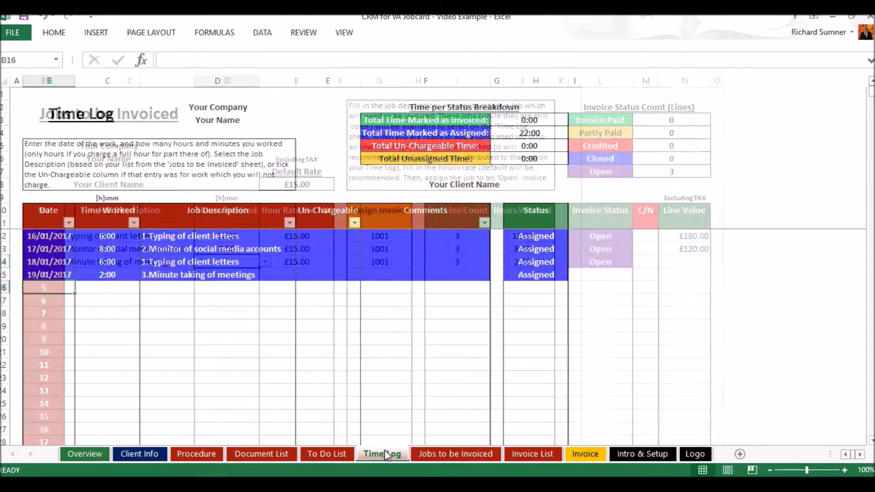
click(451, 453)
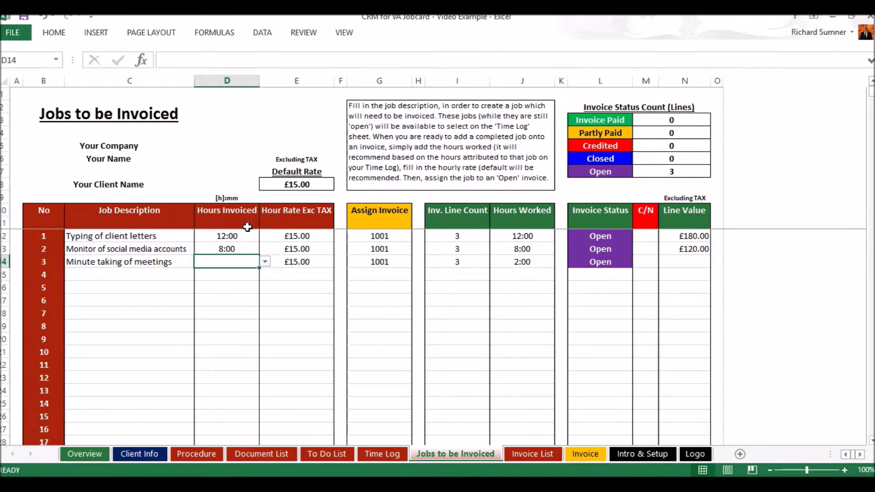
click(266, 263)
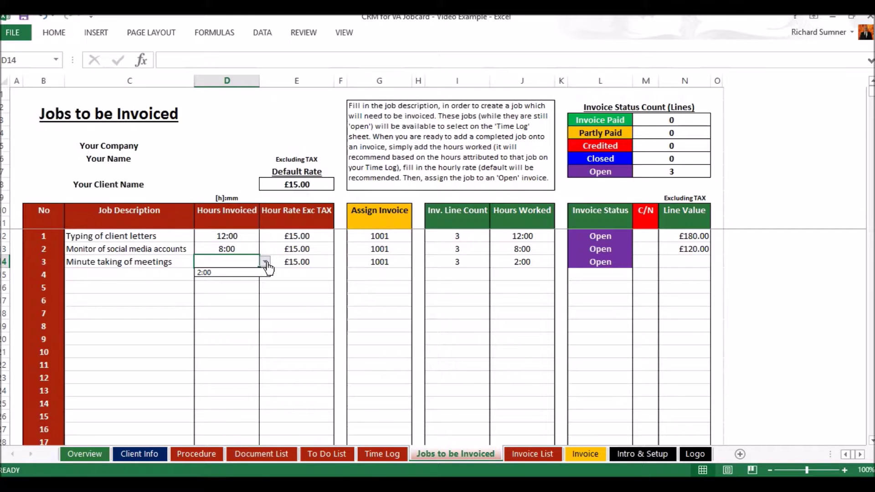
click(376, 454)
Add a Time Log entry dated 20/01/2017 of 4:00 for '3.Minute taking of meetings'.
click(376, 454)
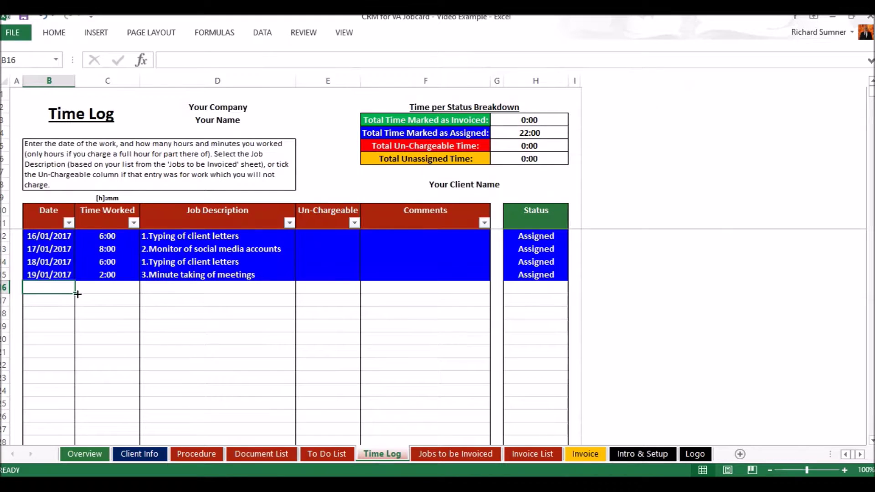
text(20 jan)
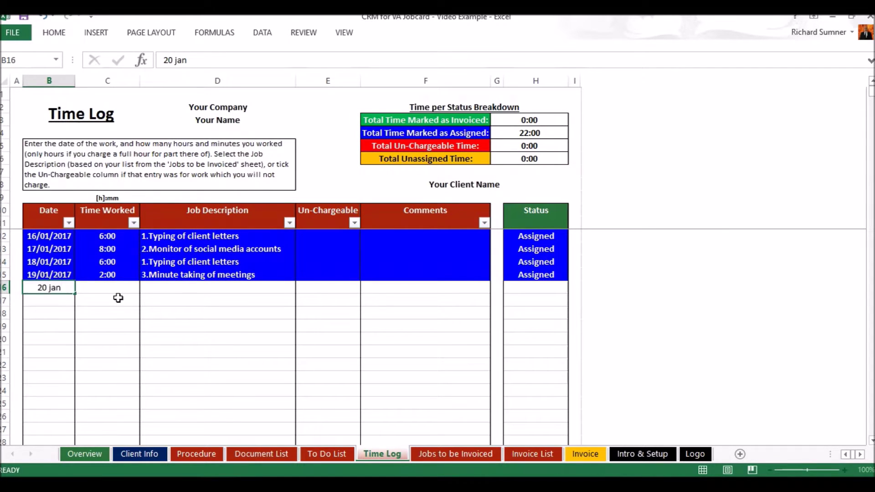
key(Return)
click(118, 288)
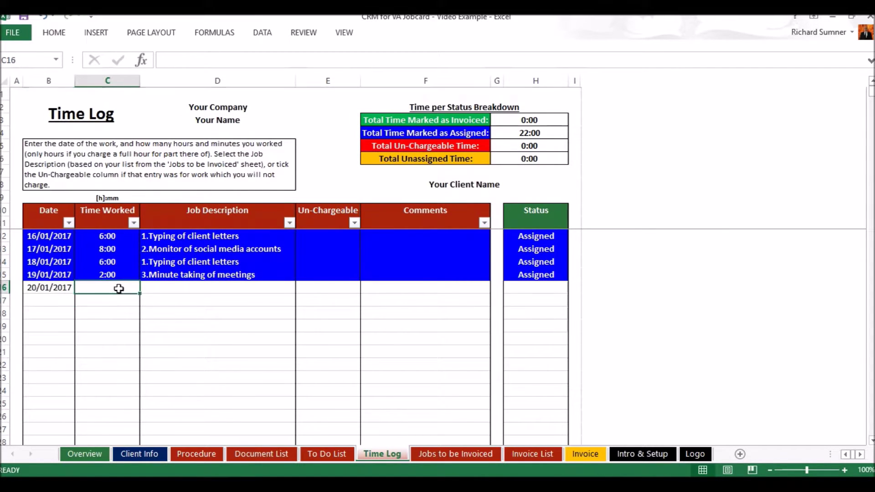
text(4:00)
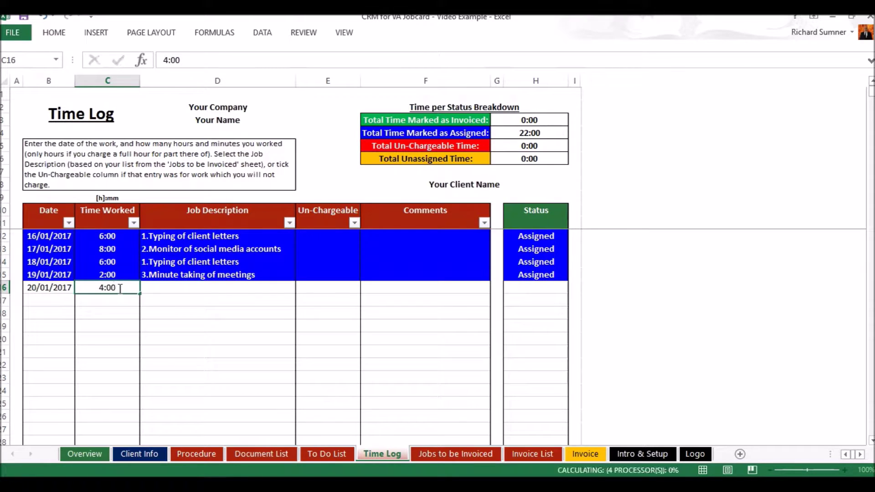
key(Return)
click(275, 291)
click(302, 287)
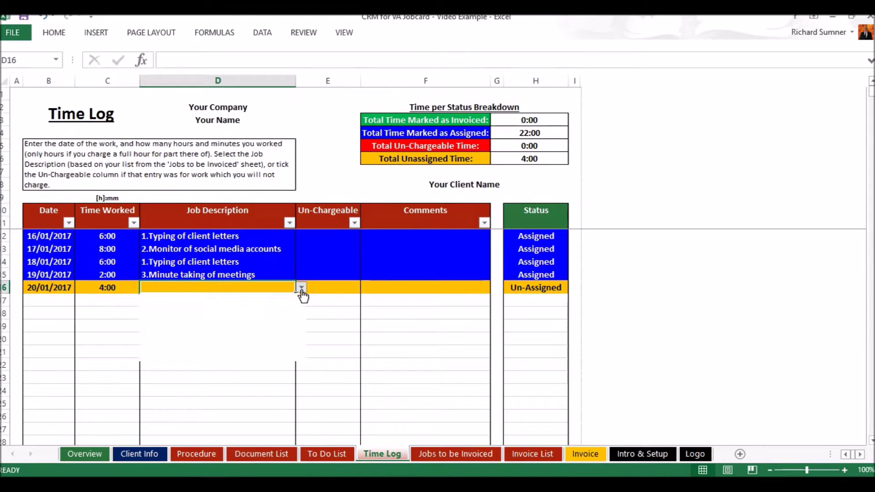
click(266, 324)
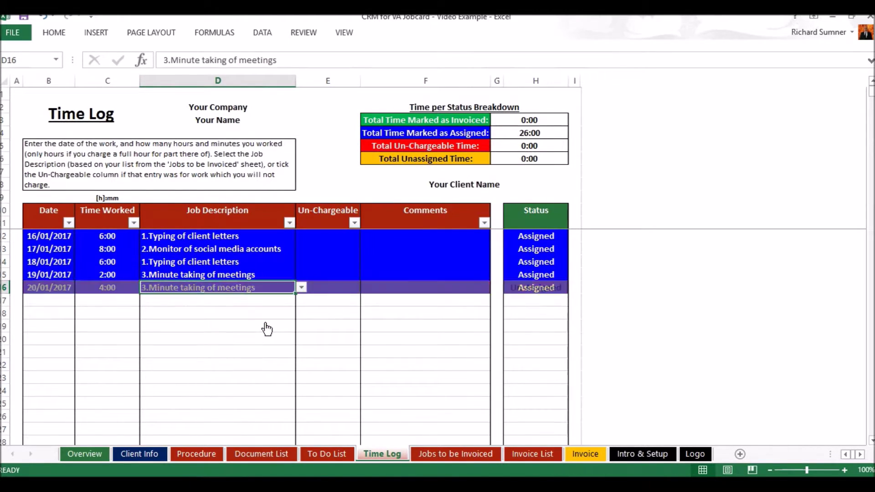
click(439, 453)
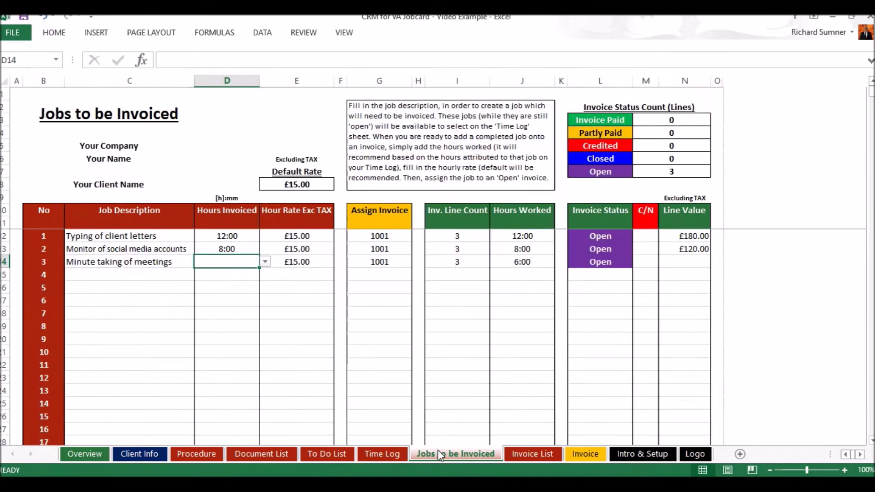
Set D14 to the suggested 6:00, then try 5:00 and accept the mismatch warning.
click(265, 261)
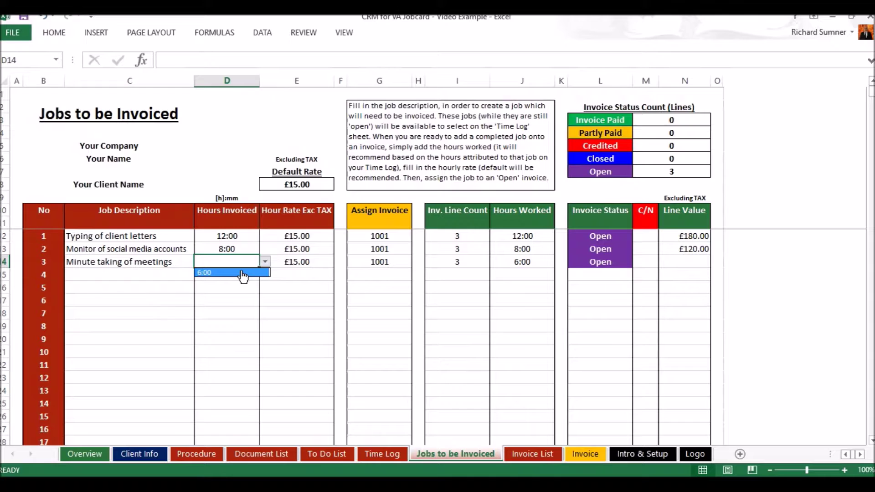
click(243, 273)
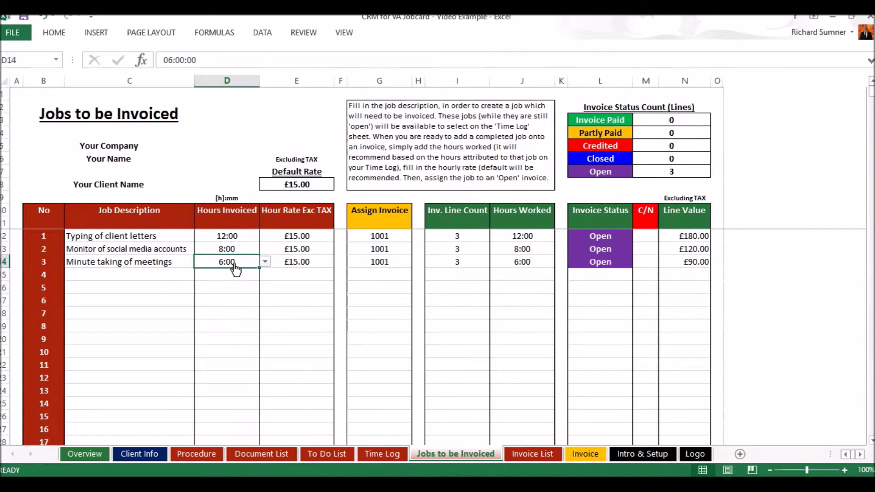
text(5)
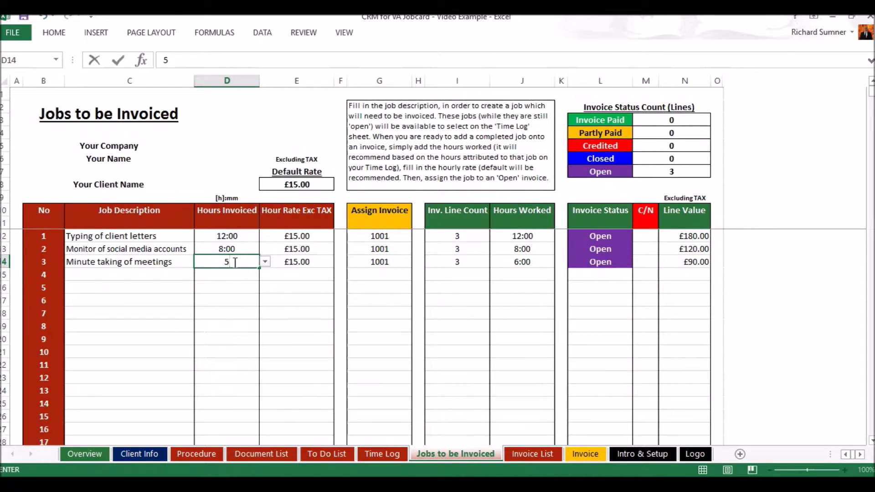
text(:00)
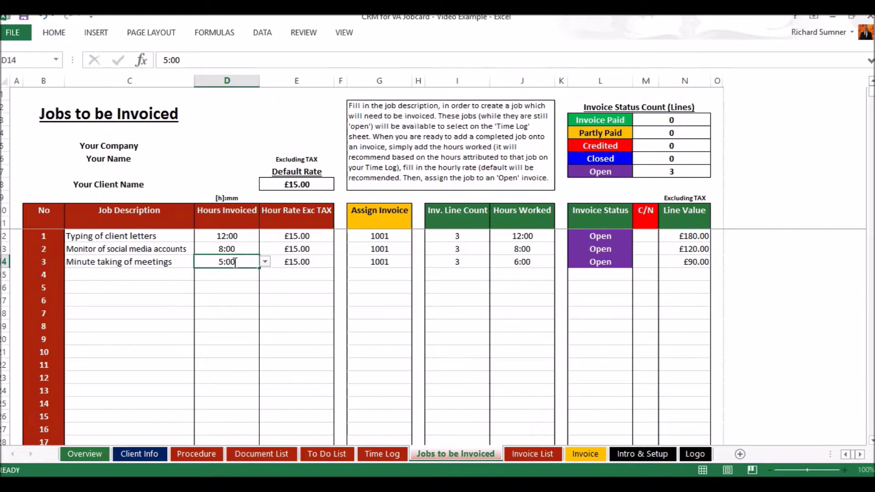
key(Return)
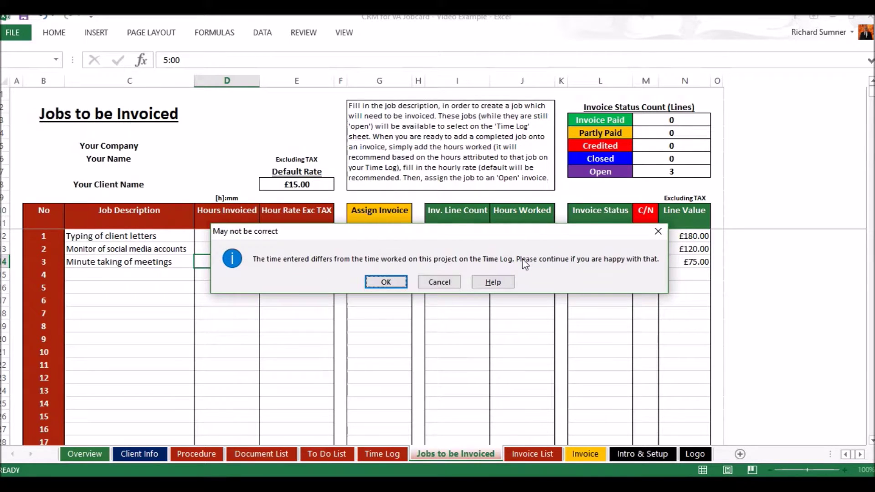
click(389, 281)
Restore D14's hours invoiced to the suggested 6:00.
click(241, 261)
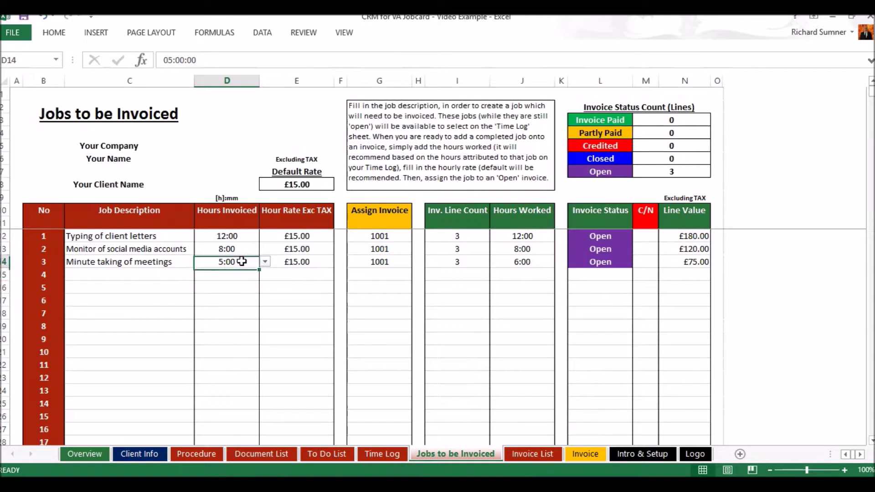
click(265, 262)
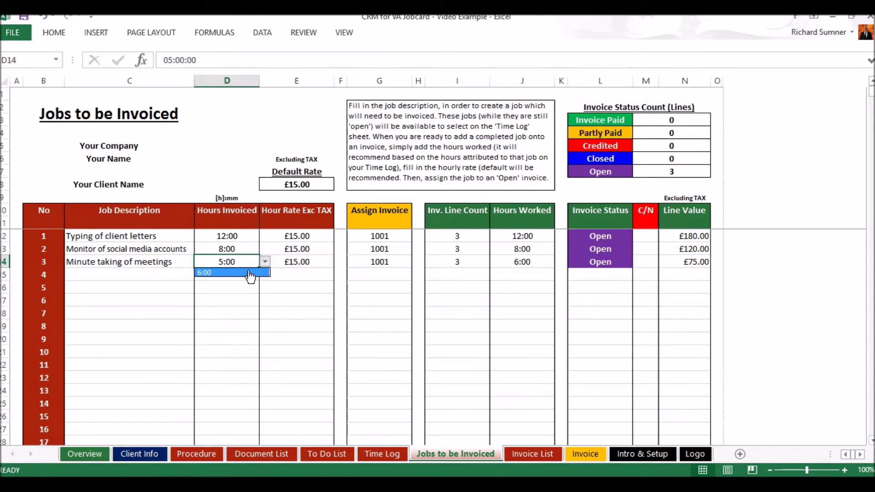
click(252, 273)
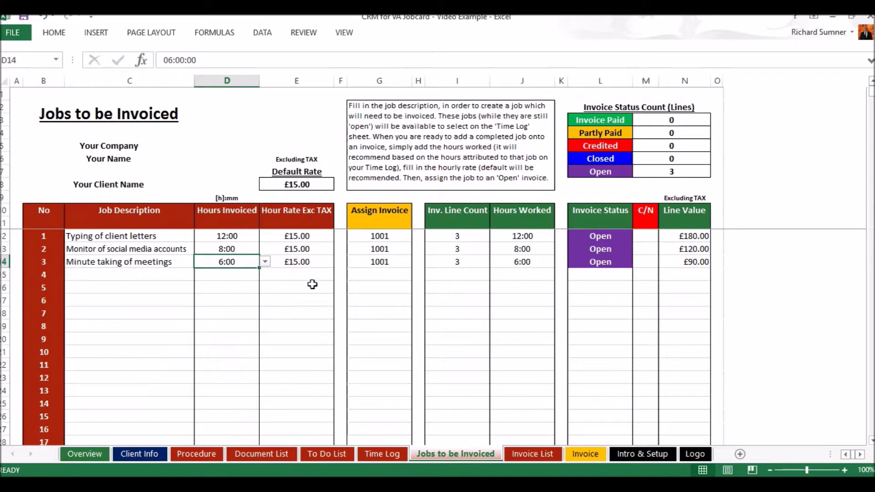
click(311, 264)
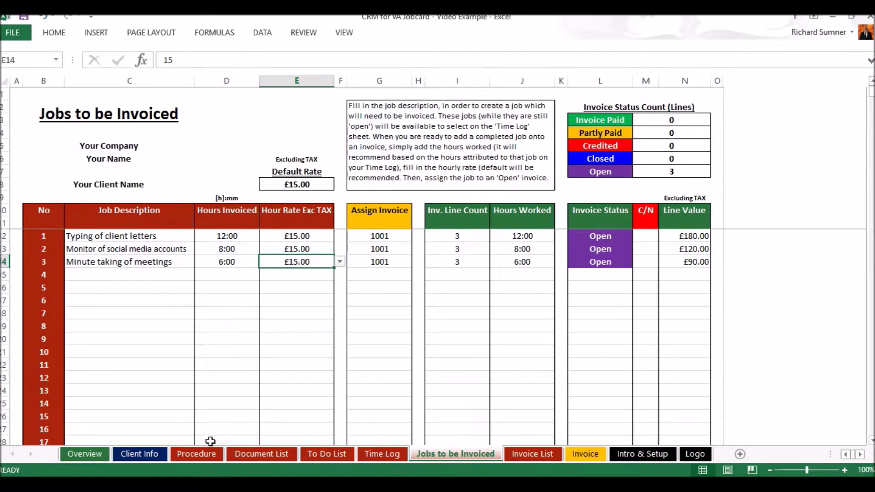
Set E14's hourly rate to £15.00 and clear the invoice 1001 assignments in G12:G14.
click(340, 264)
click(311, 273)
drag(370, 235, 370, 262)
right_click(370, 263)
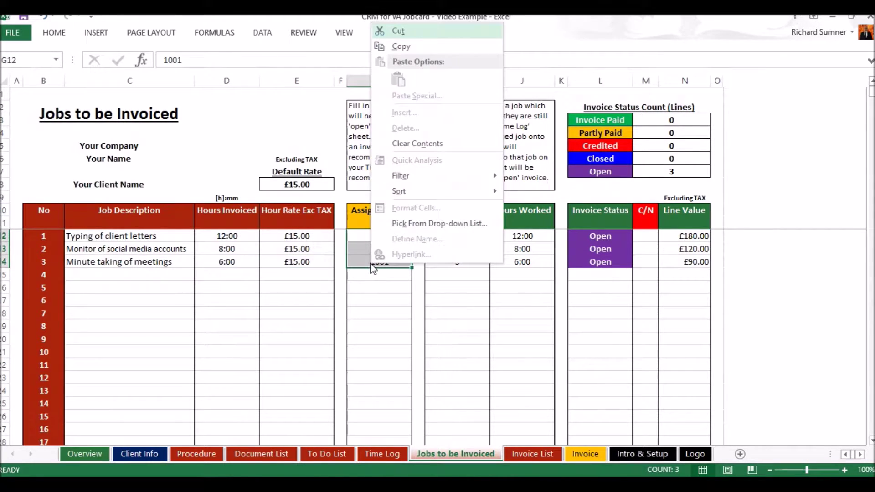
click(414, 146)
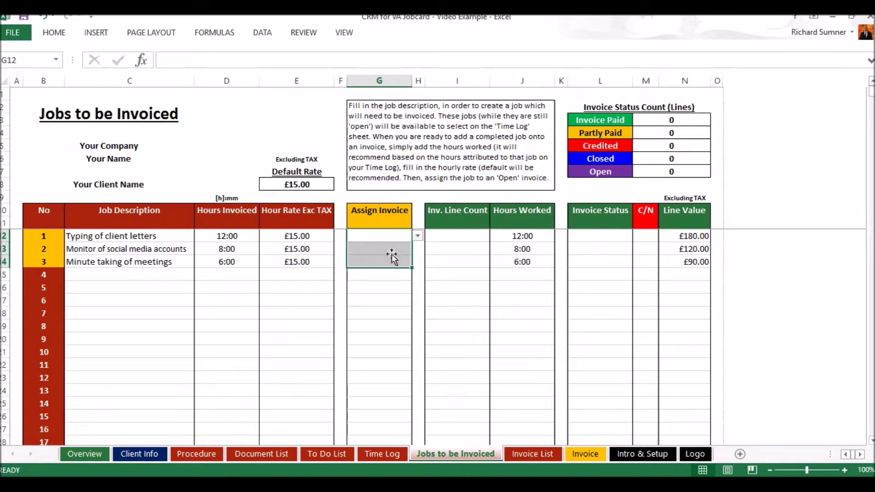
click(456, 237)
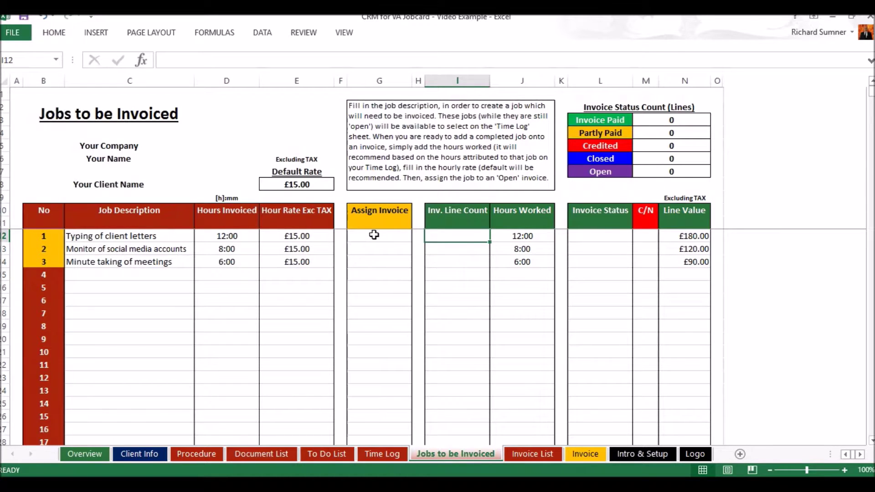
click(533, 455)
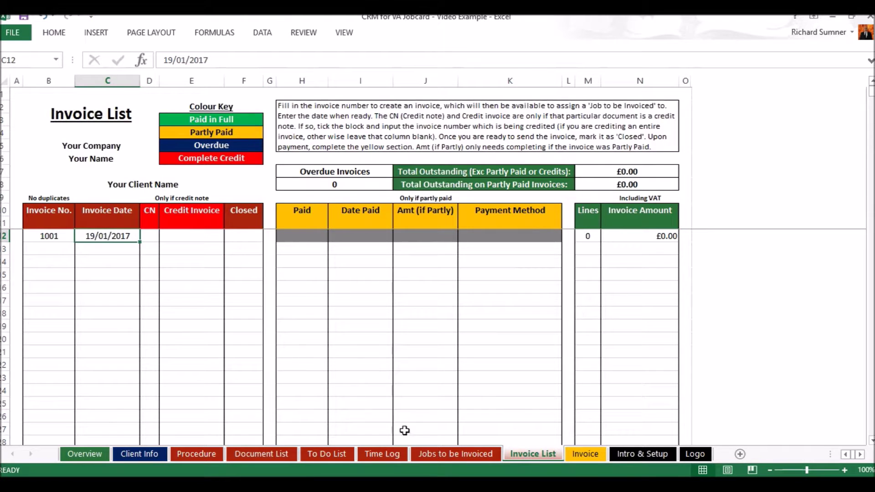
Choose invoice 1001 in the Assign Invoice cells G12, G13 and G14.
click(437, 456)
click(369, 237)
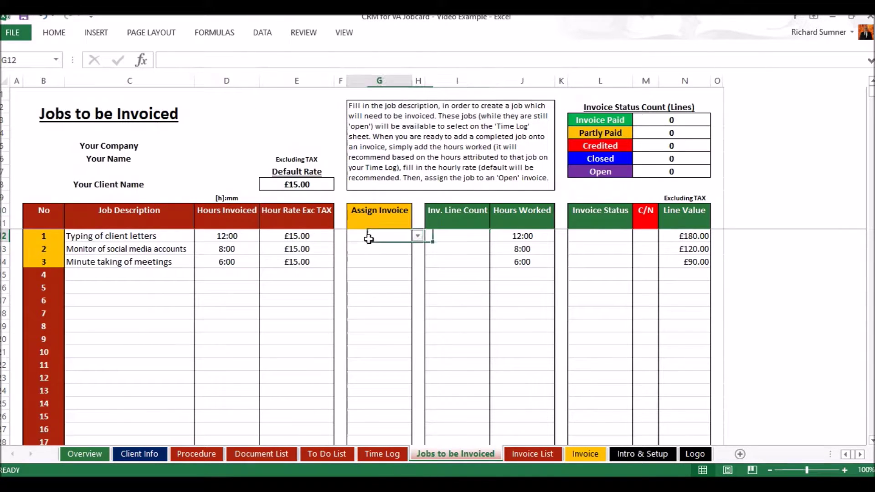
click(417, 236)
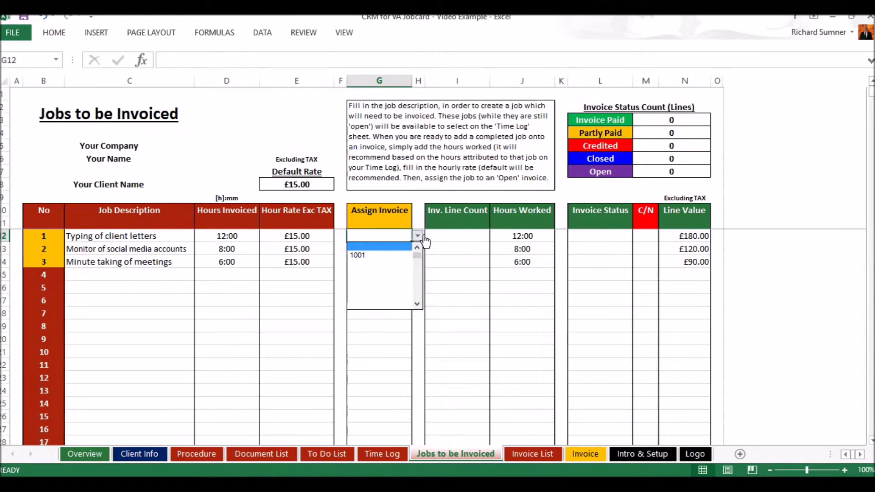
click(392, 255)
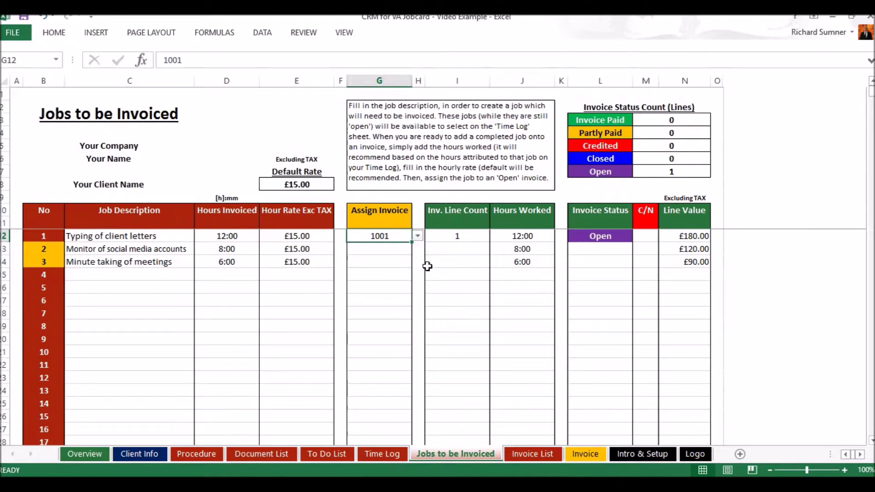
click(396, 248)
click(418, 248)
click(396, 268)
click(394, 261)
click(417, 261)
click(394, 281)
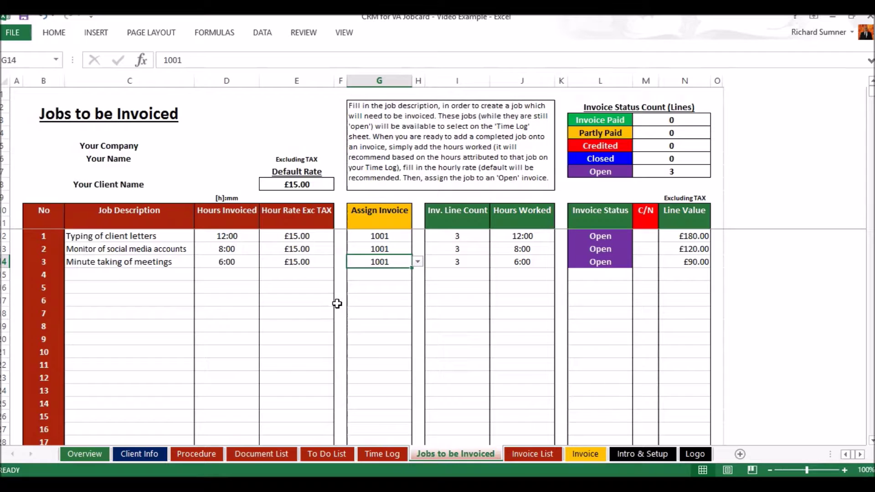
Tick invoice 1001 as Closed on the Invoice List and check the job statuses.
click(560, 311)
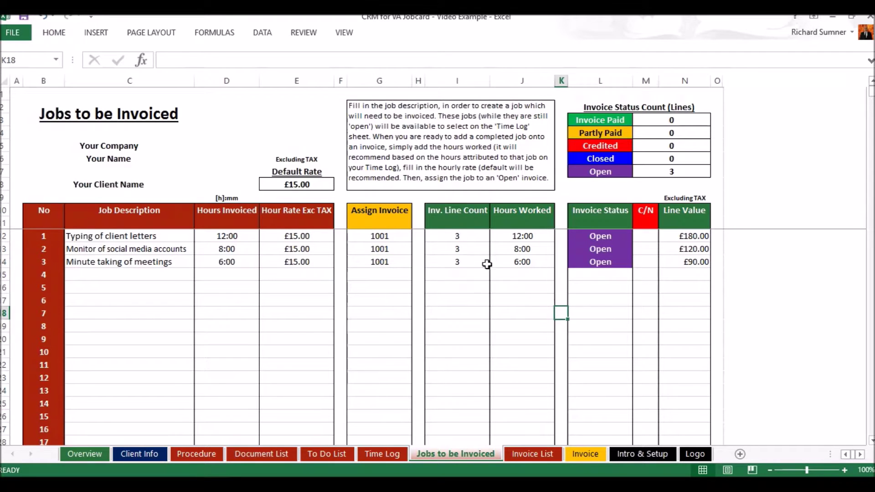
click(381, 274)
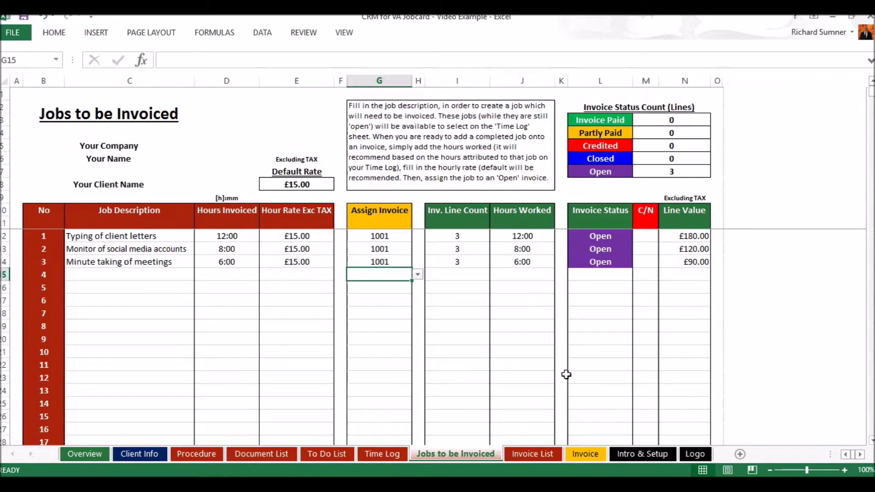
click(522, 456)
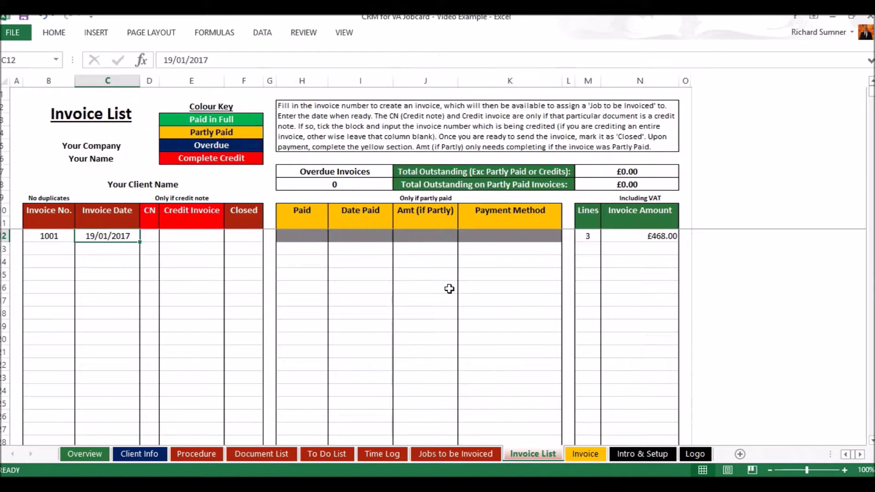
click(256, 237)
click(268, 236)
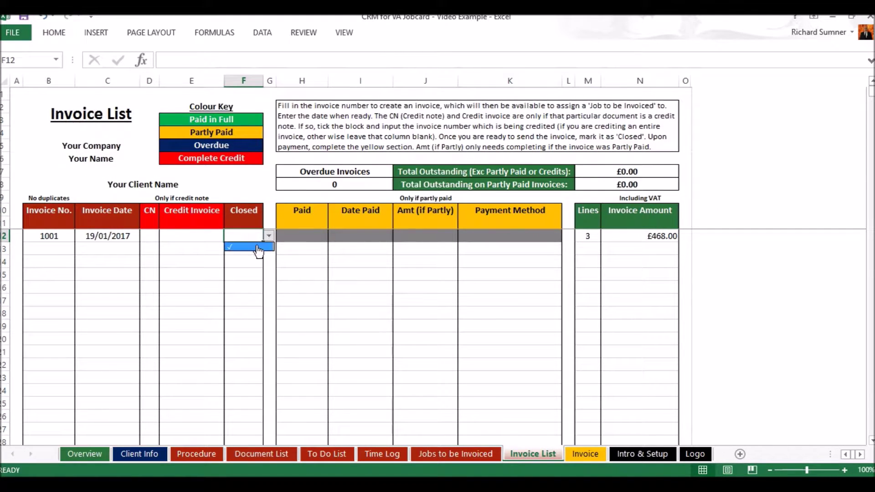
click(258, 247)
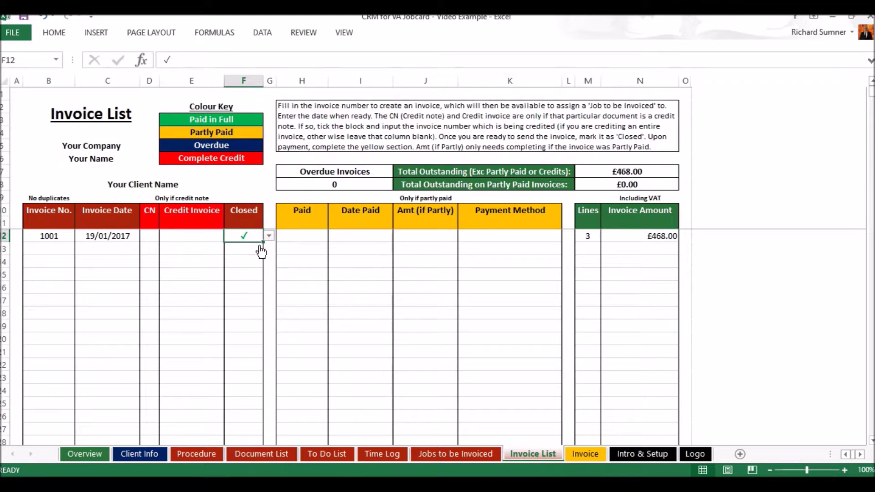
click(469, 454)
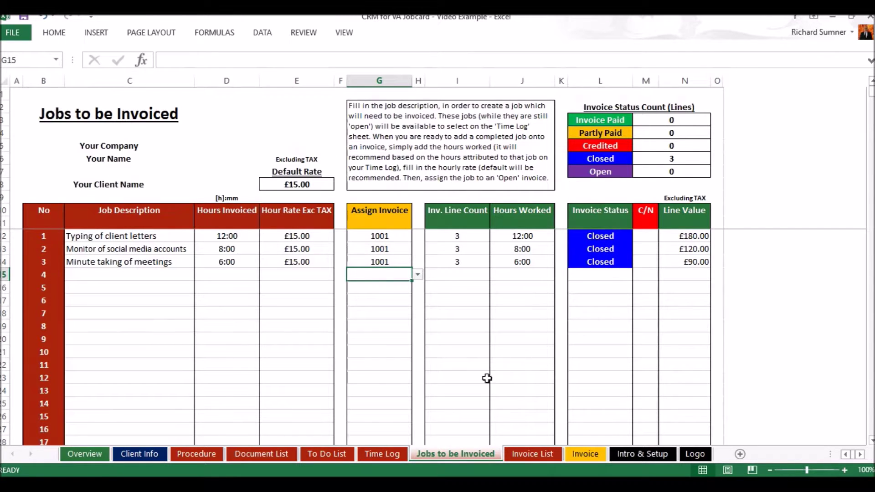
Remove the Closed tick from invoice 1001 and review Jobs to be Invoiced and Time Log.
click(519, 455)
key(BackSpace)
key(Return)
click(460, 455)
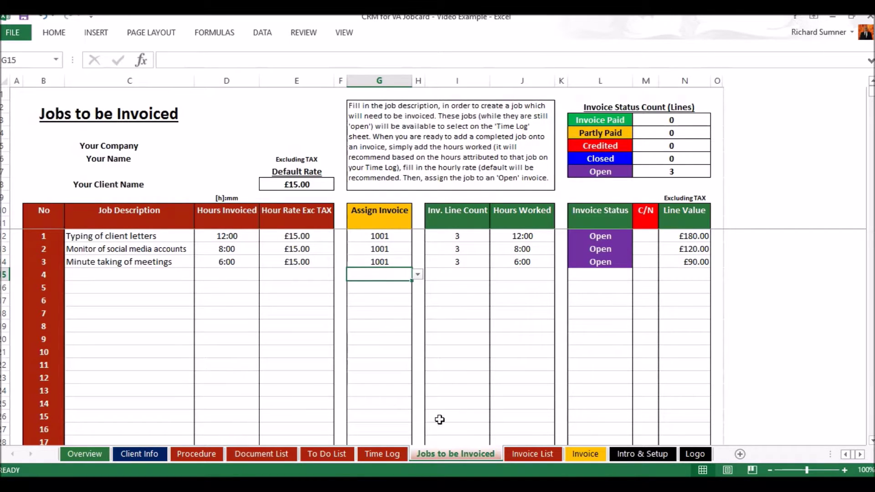
click(386, 453)
click(301, 301)
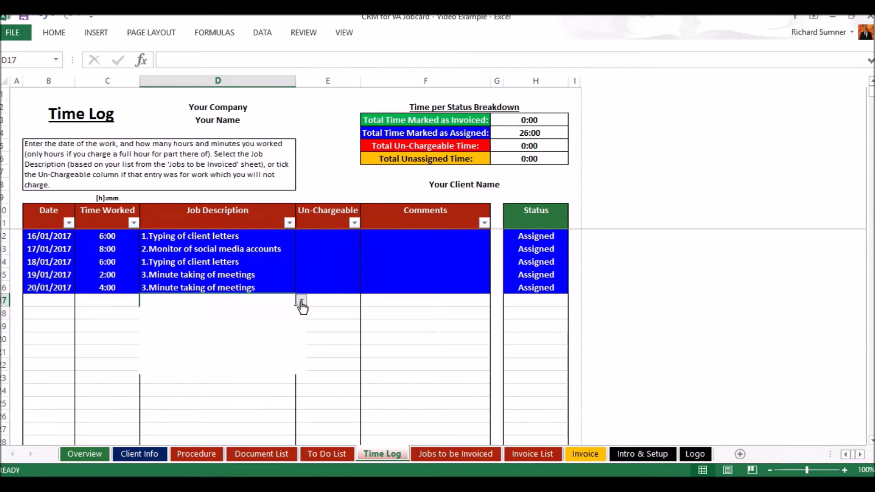
click(301, 301)
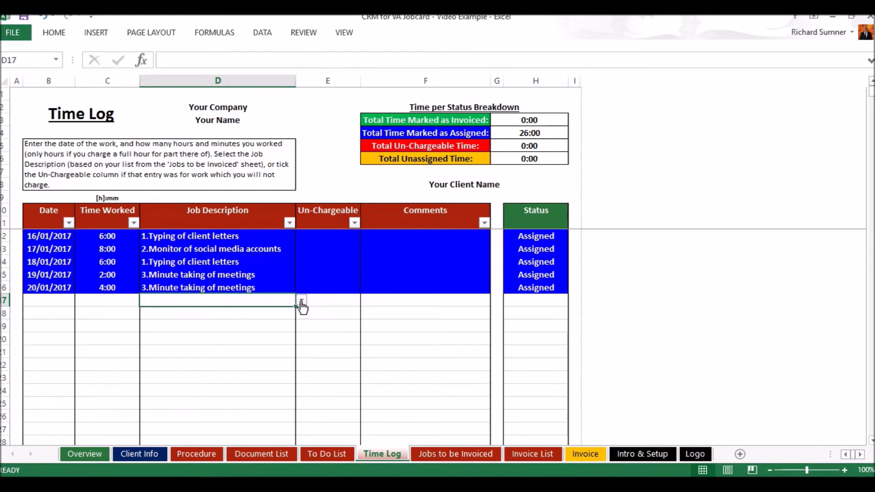
Re-mark invoice 1001 Closed and confirm the job lines and Time Log entries update.
click(531, 453)
click(255, 236)
click(269, 235)
click(258, 247)
click(455, 453)
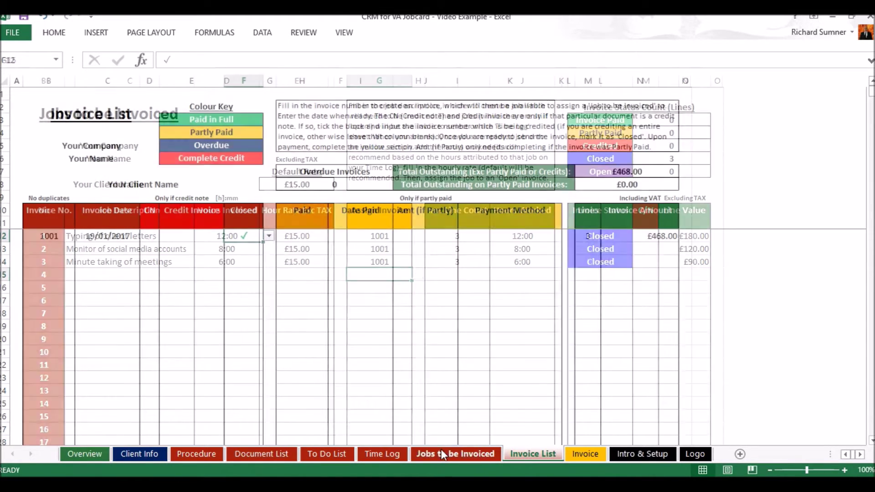
click(381, 454)
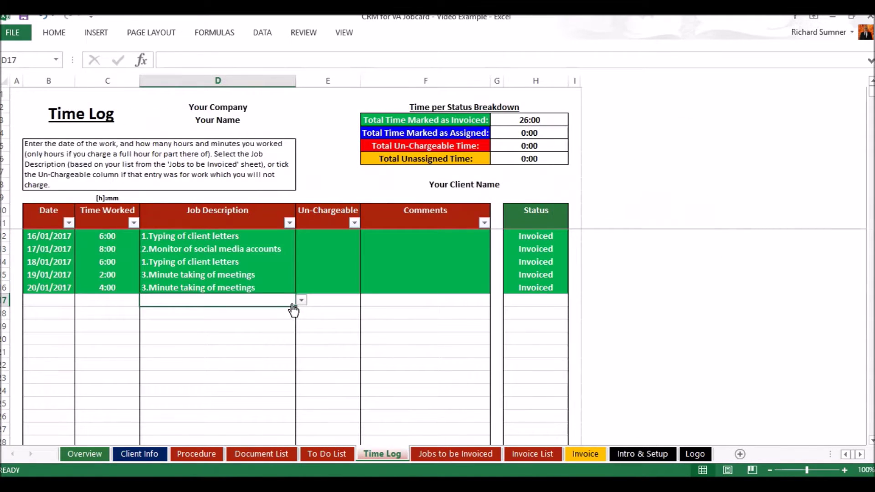
click(301, 301)
click(301, 301)
click(455, 454)
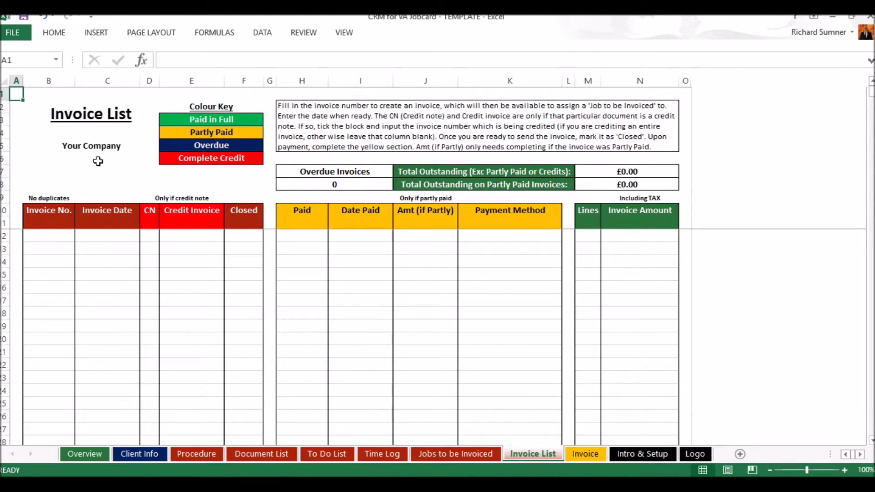
Go back to the Video Example workbook and select invoice 1001 in B12.
click(64, 235)
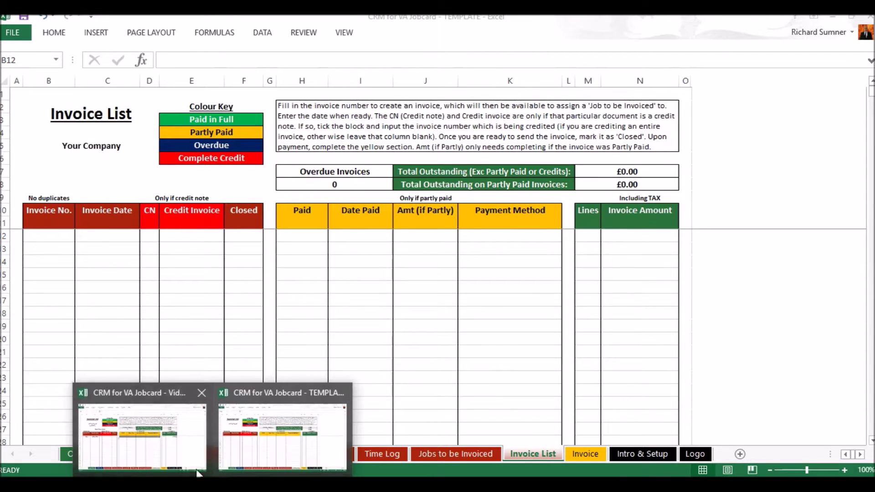
click(157, 435)
click(59, 237)
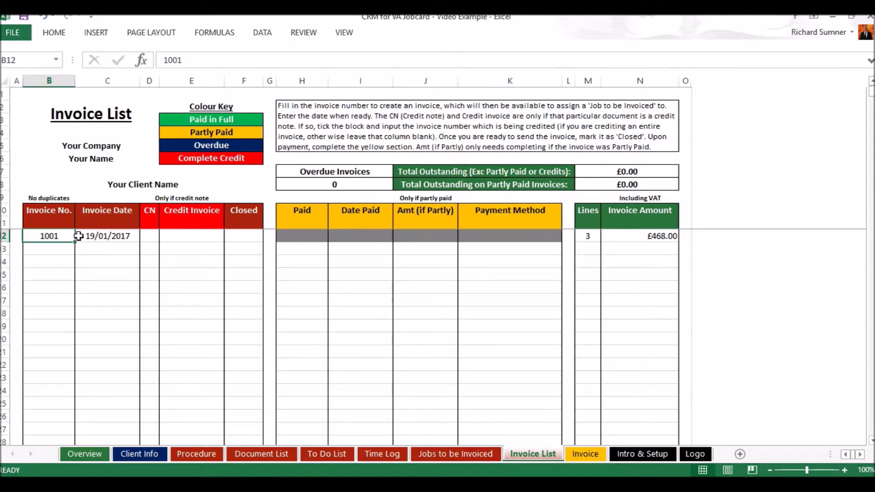
Review the Jobs to be Invoiced and Invoice List sheets before closing the invoice.
click(442, 454)
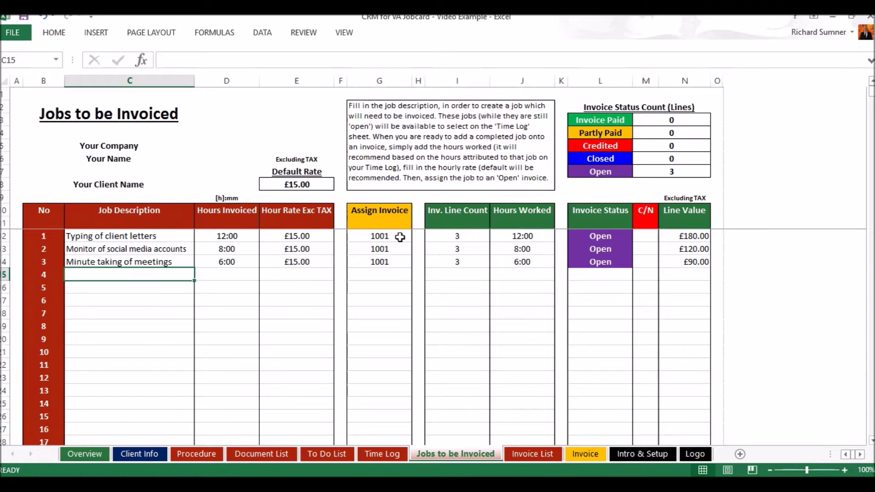
click(542, 455)
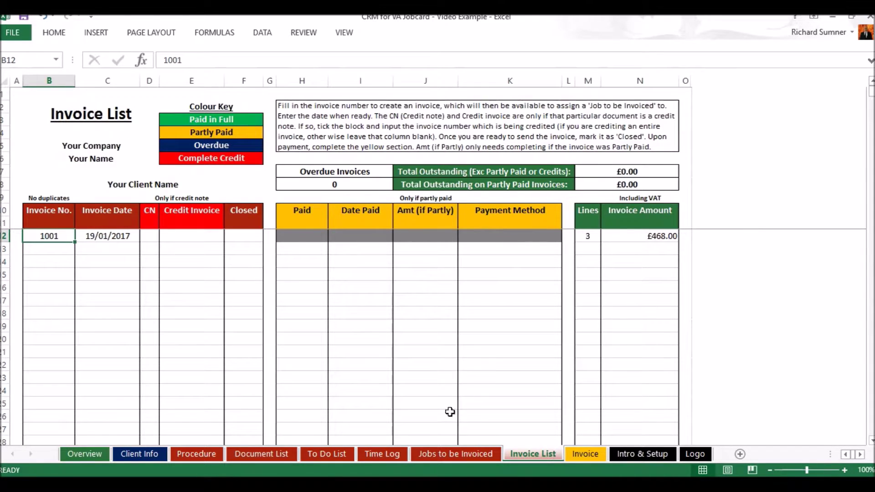
click(452, 456)
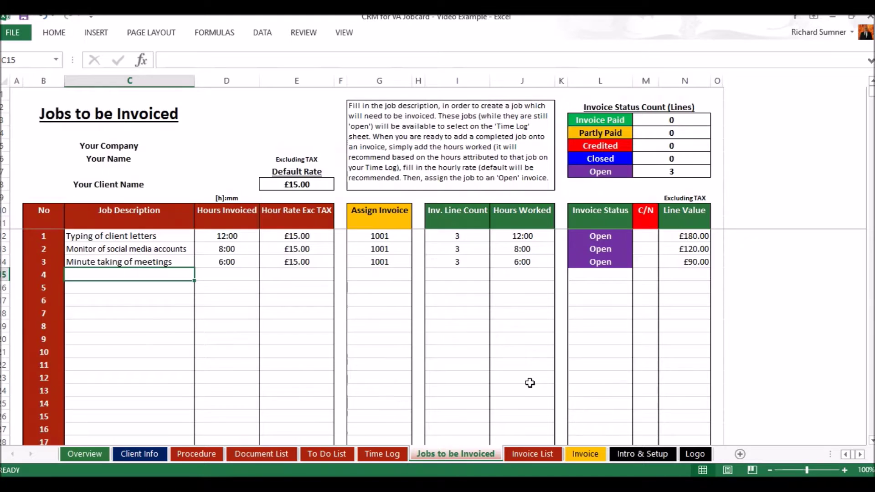
click(544, 455)
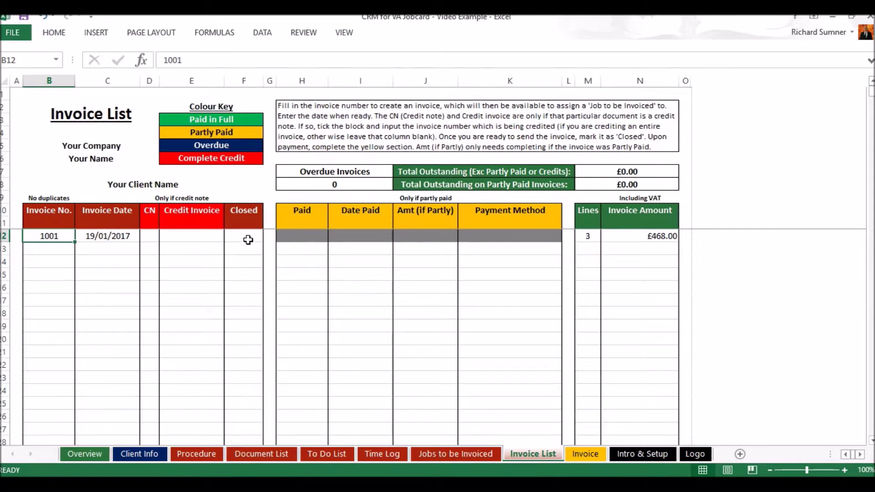
Set invoice 1001's Closed cell F12 to ✓ and confirm its job lines show Closed.
click(248, 235)
click(269, 236)
click(257, 246)
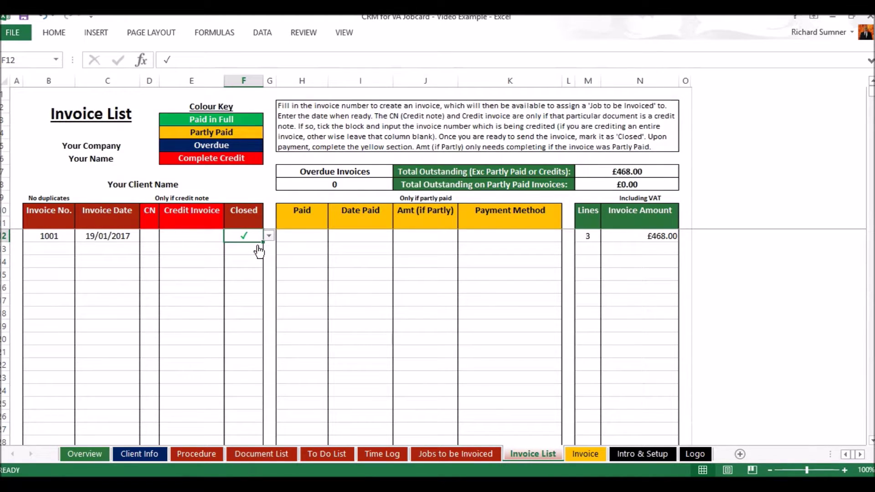
click(455, 453)
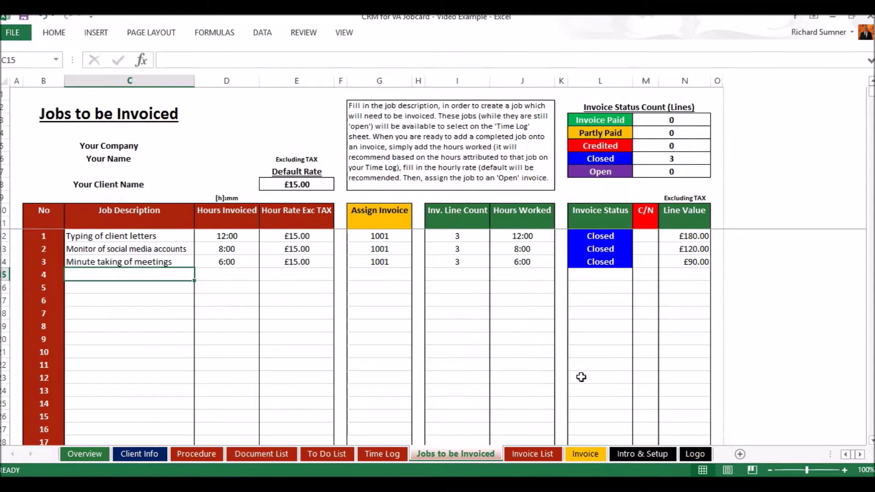
click(532, 452)
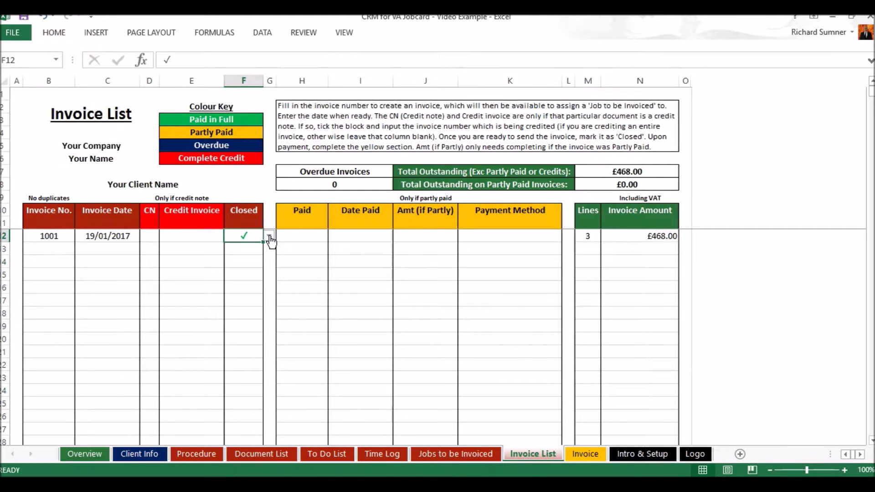
click(300, 241)
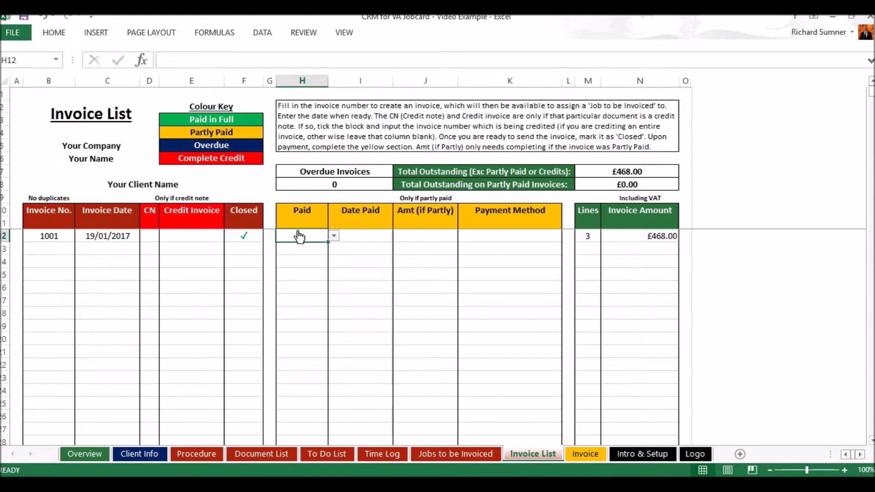
Try marking invoice 1001 Fully Paid on 20/01/2017, then clear the date.
click(334, 241)
click(314, 246)
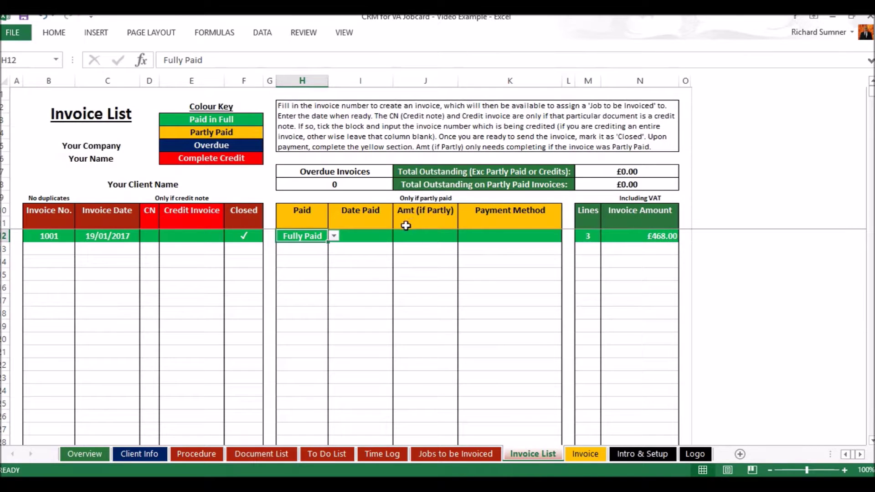
click(387, 234)
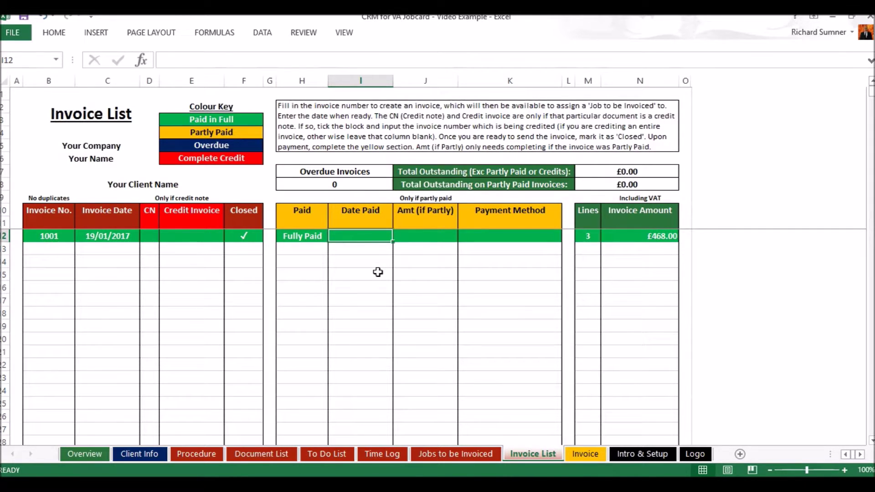
text(20 jan)
key(Return)
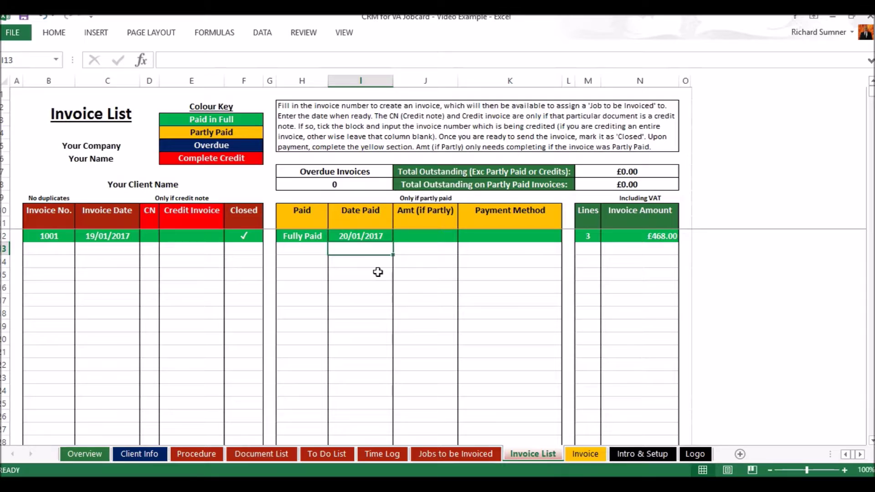
click(367, 237)
key(BackSpace)
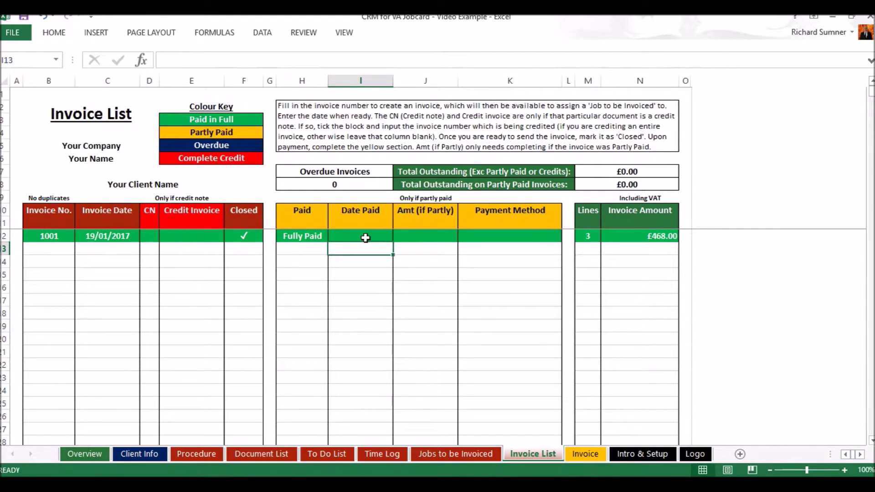
Record a Partly Paid payment of £400.00 on 20/01/2017 by BACS.
click(298, 235)
click(334, 236)
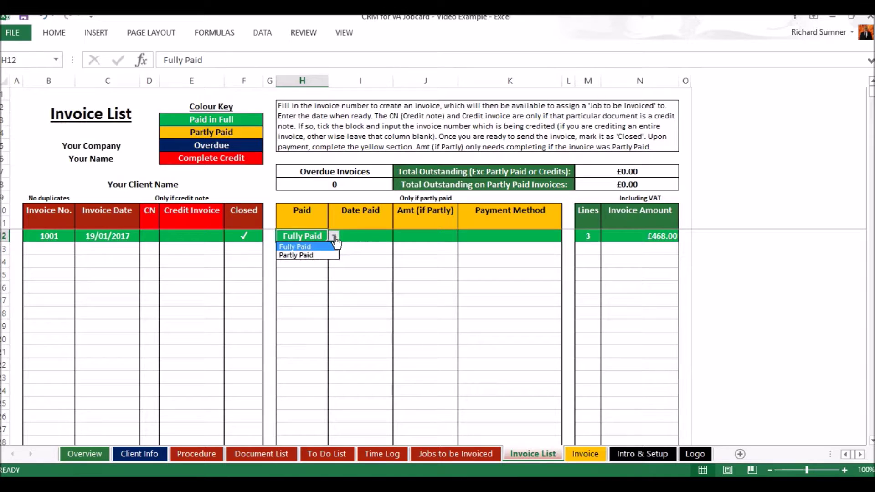
click(317, 255)
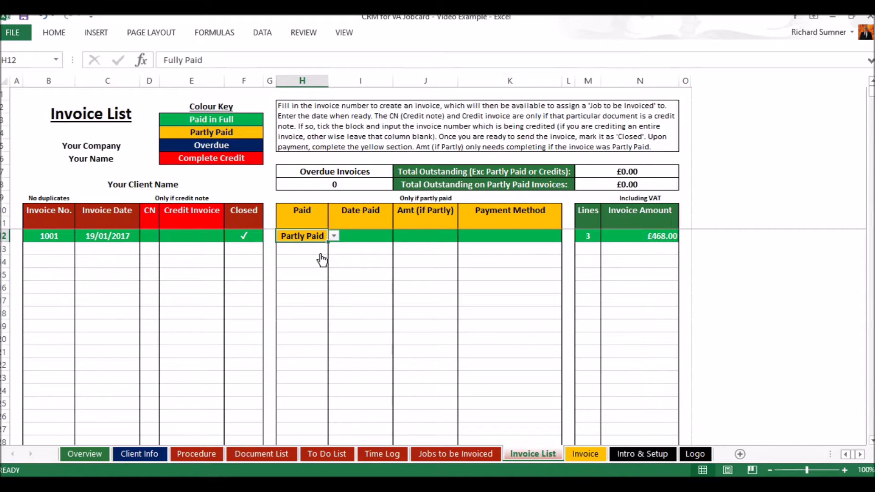
click(387, 236)
text(20 jan)
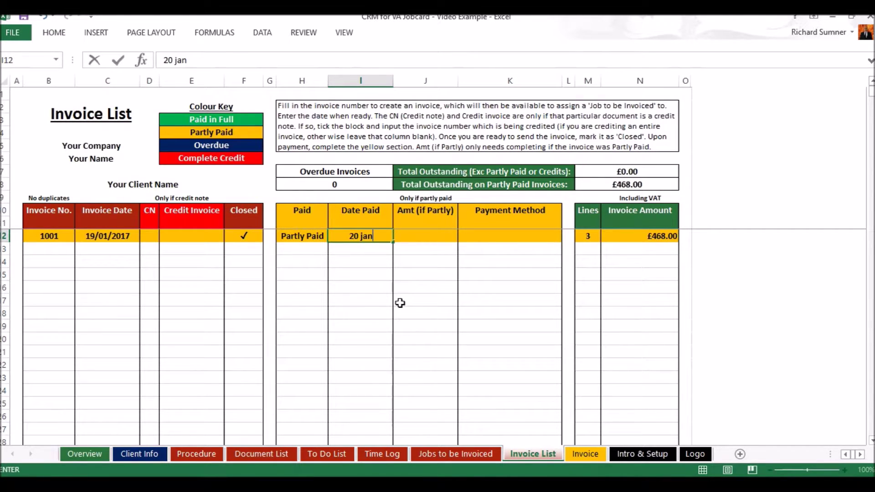
key(Return)
click(424, 238)
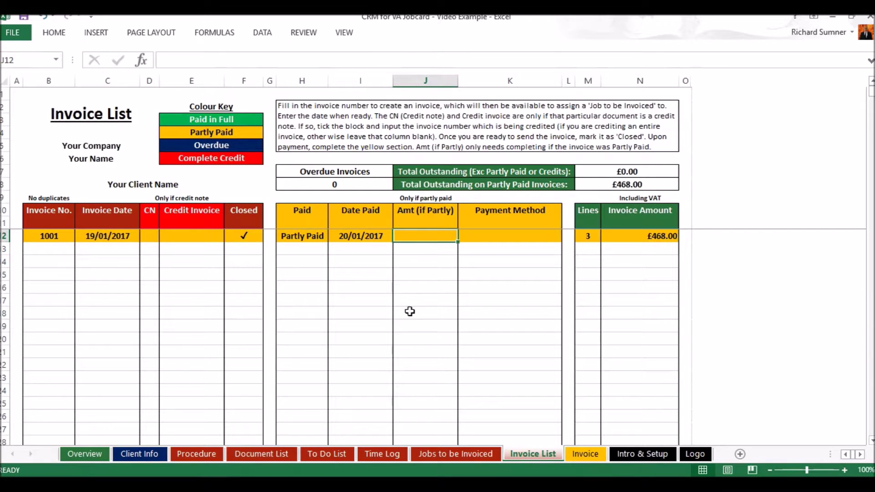
text(400)
key(Return)
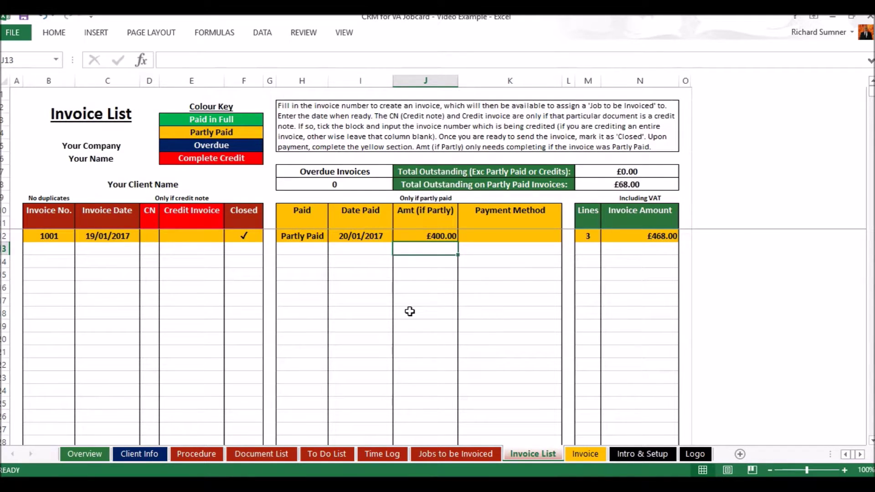
click(494, 237)
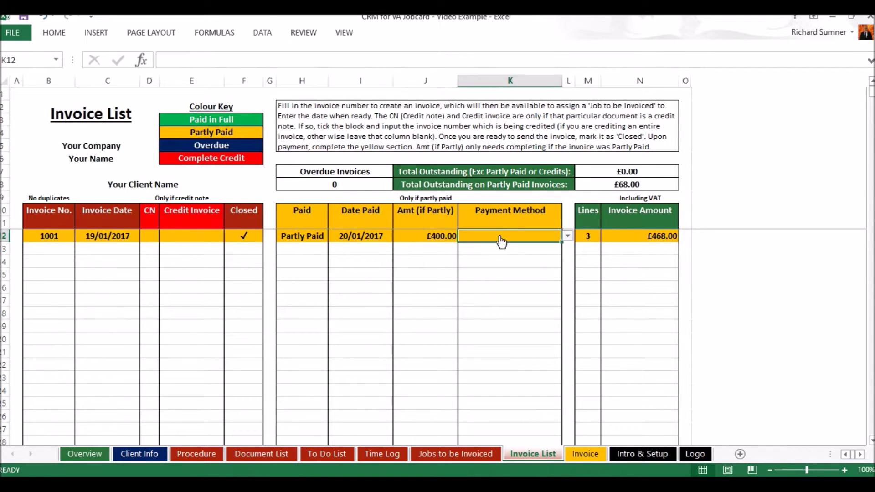
click(567, 235)
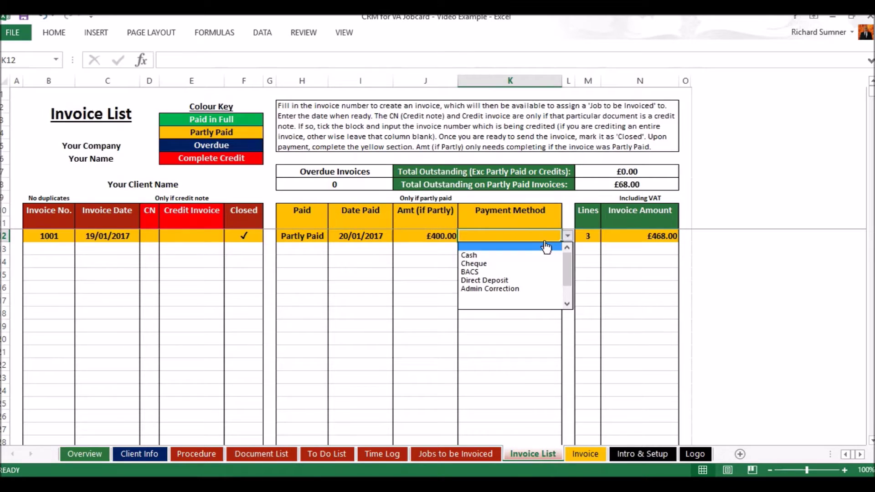
click(534, 272)
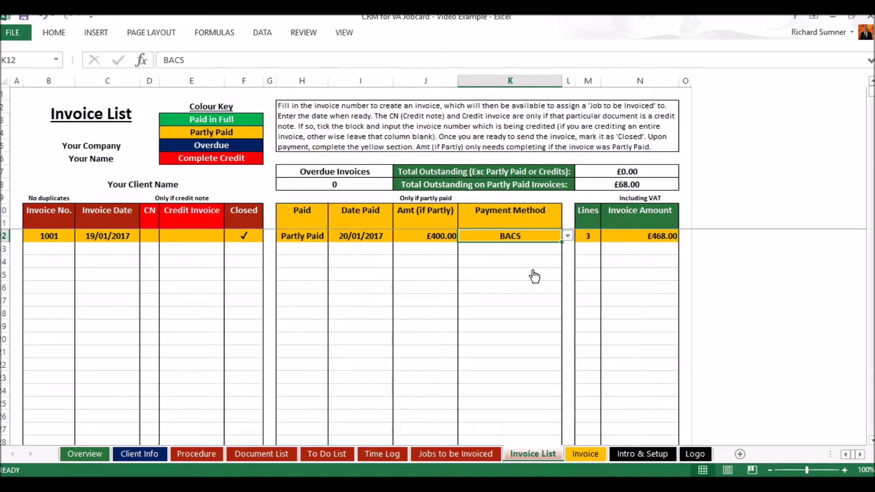
Remove the £400.00 part payment and switch the status to Fully Paid.
click(426, 235)
key(Delete)
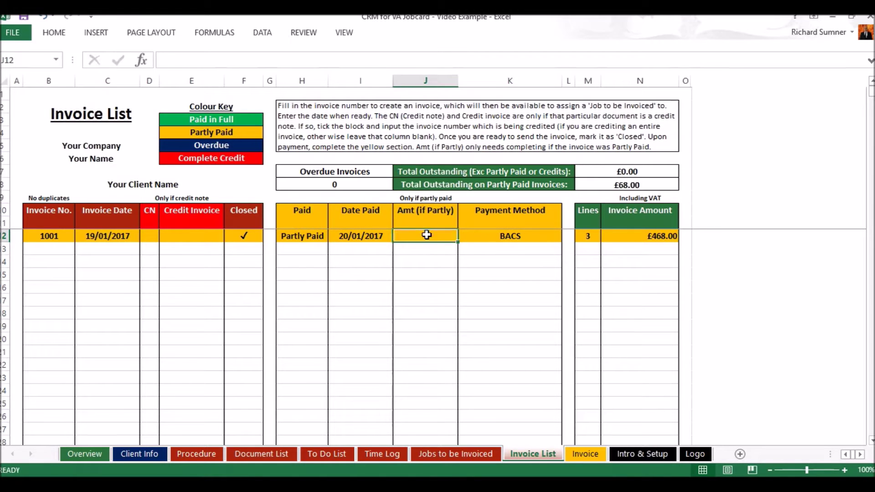
click(309, 235)
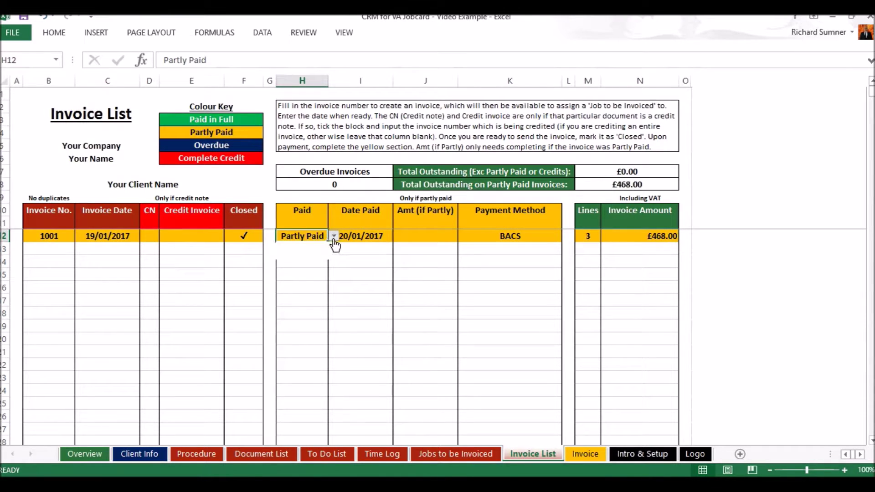
click(334, 236)
click(320, 248)
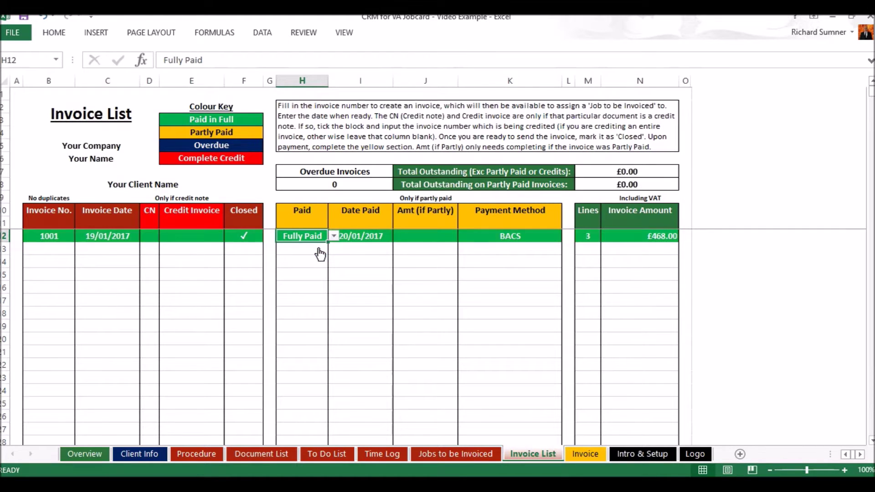
click(334, 236)
click(310, 247)
Blank the paid status, 20/01/2017 date paid and BACS payment method in H12:K12.
key(BackSpace)
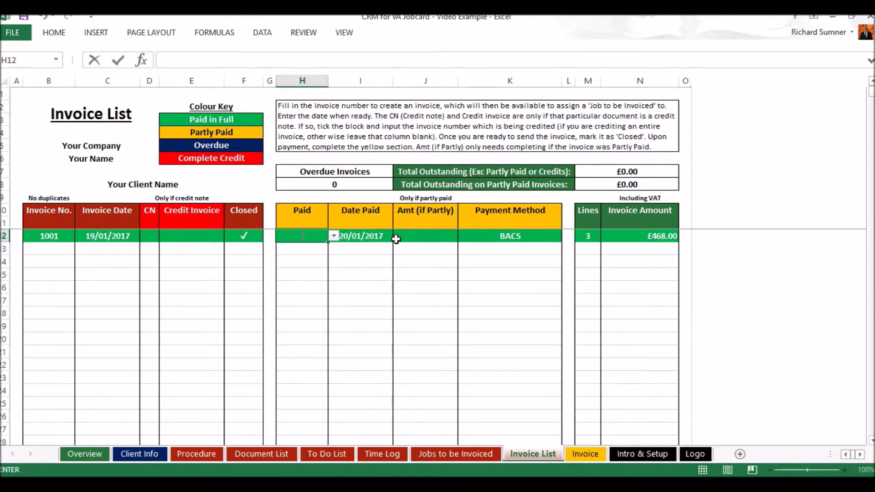
key(ctrl+Return)
key(Tab)
key(BackSpace)
key(Tab)
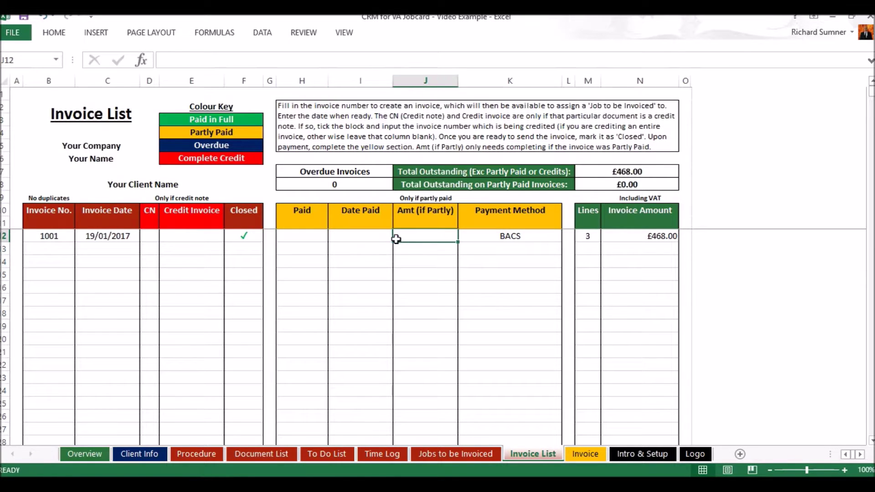
key(Tab)
key(BackSpace)
key(shift+Tab)
key(shift+Tab)
key(shift+Tab)
key(shift+Tab)
key(shift+Tab)
key(shift+Tab)
key(shift+Tab)
key(shift+Tab)
key(shift+Tab)
key(shift+Tab)
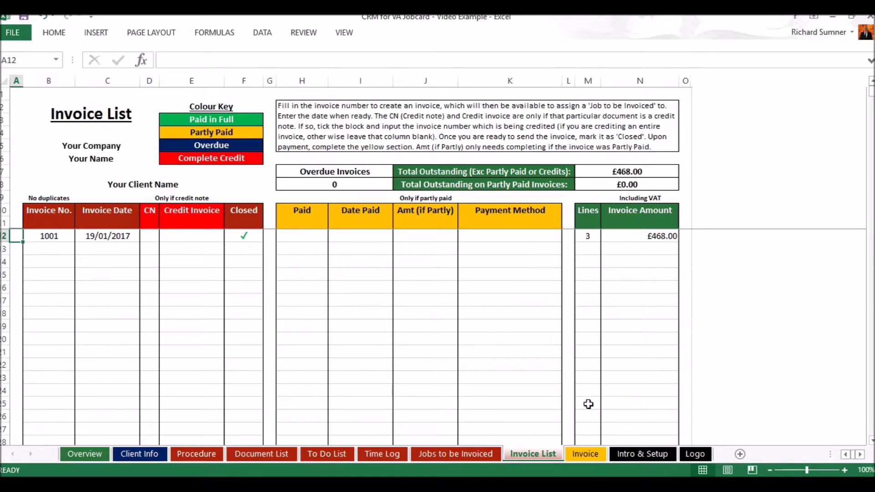
click(585, 454)
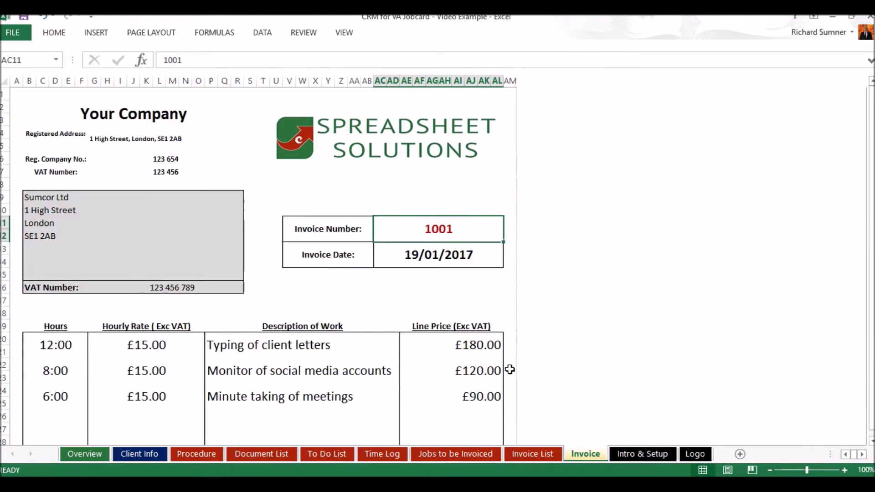
key(alt+Down)
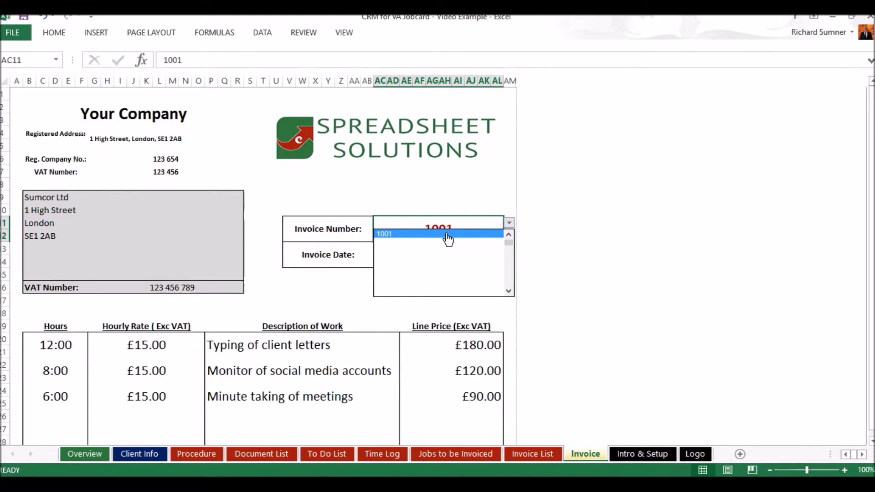
click(447, 234)
scroll(447, 239, down, 2)
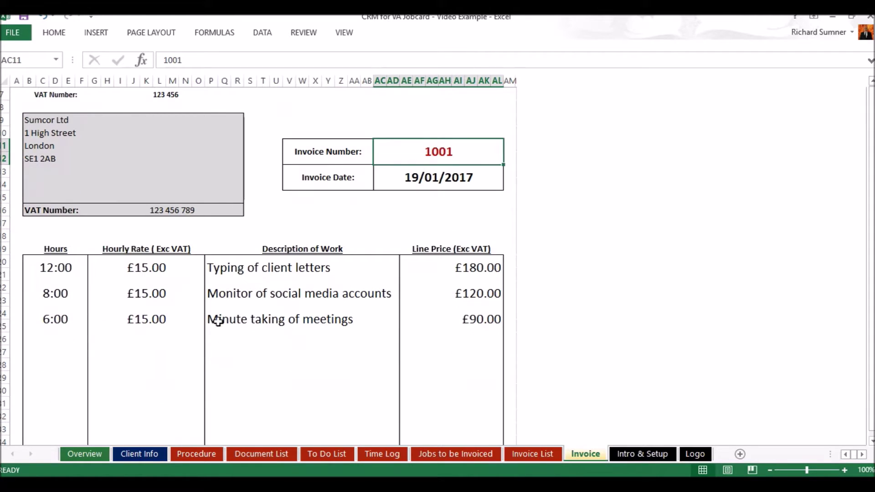
scroll(404, 312, up, 2)
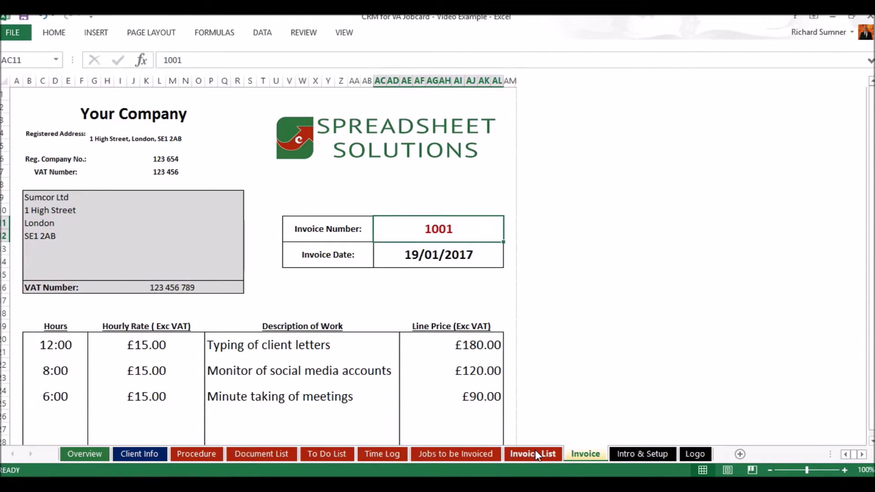
click(535, 451)
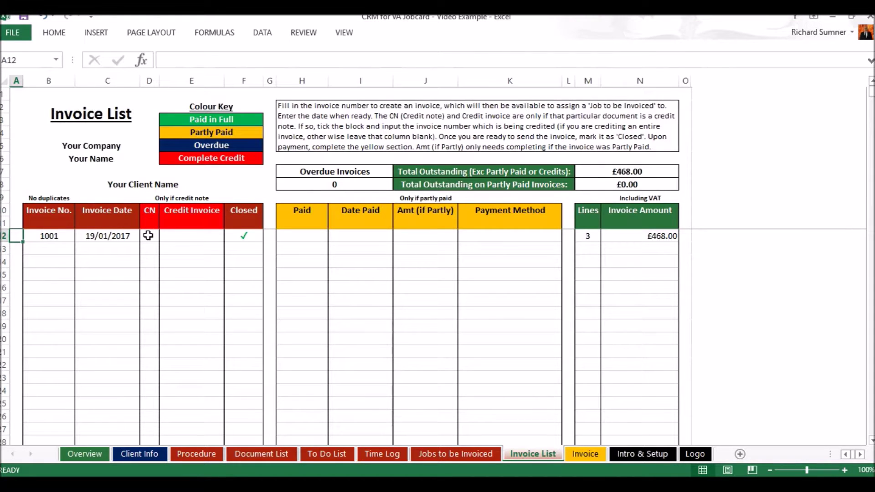
Tick invoice 1001 as a credit note, then clear the tick so 1001 stays uncredited.
click(148, 235)
click(165, 235)
click(152, 248)
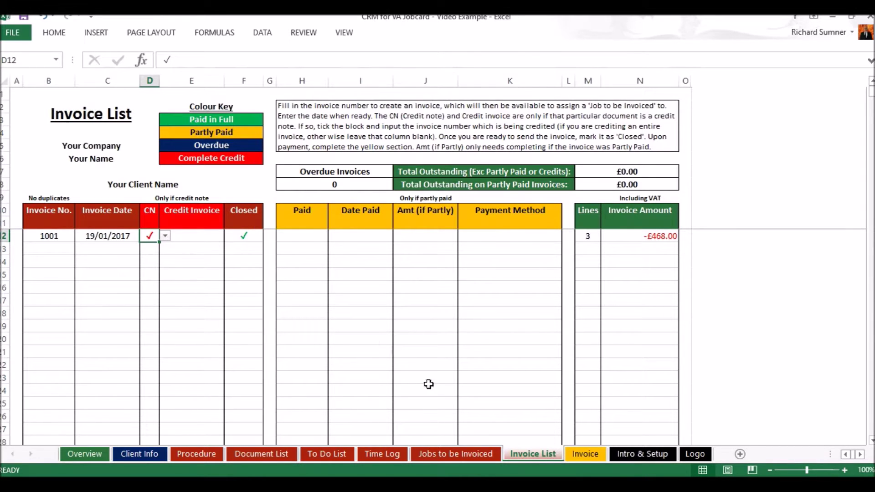
click(454, 452)
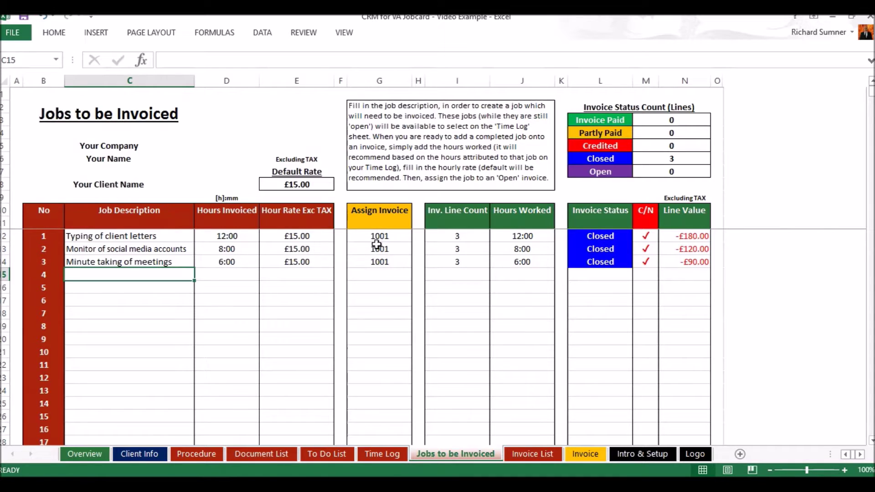
click(522, 454)
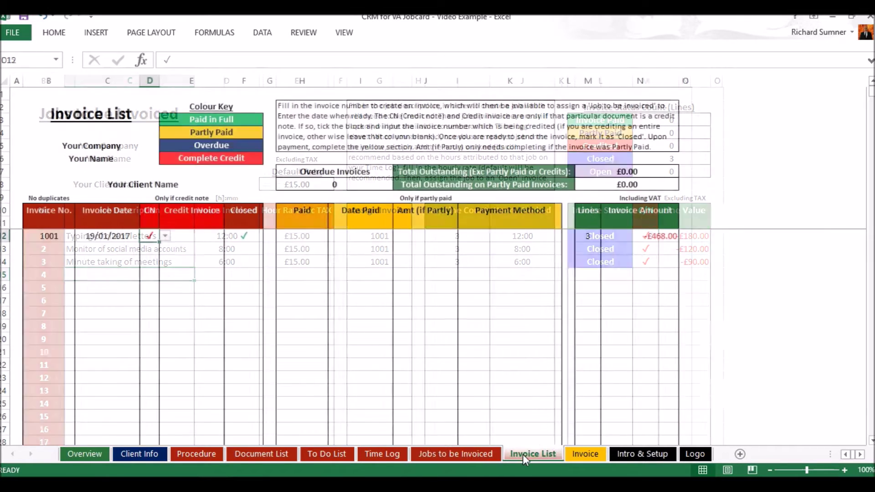
key(BackSpace)
key(Return)
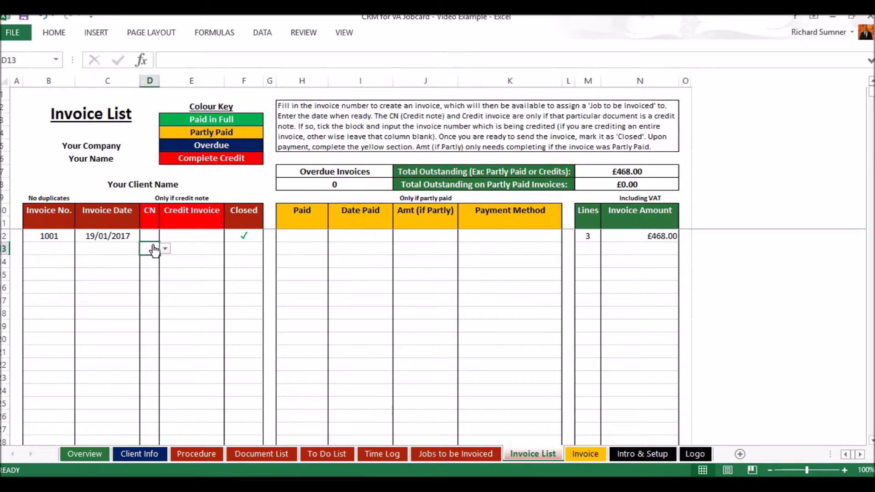
Add invoice 1002 dated 23/01/2017 in the next row of the invoice list.
click(63, 249)
text(1002)
key(BackSpace)
text(2)
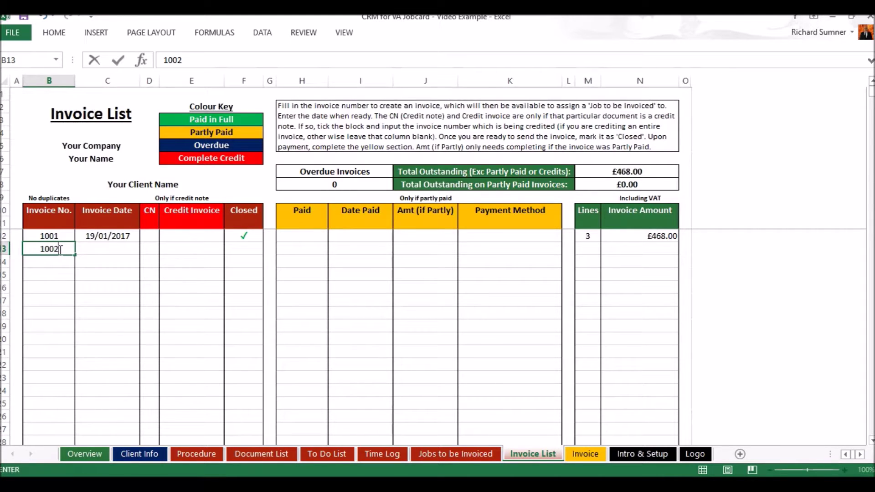
key(Return)
click(91, 249)
text(23 jan)
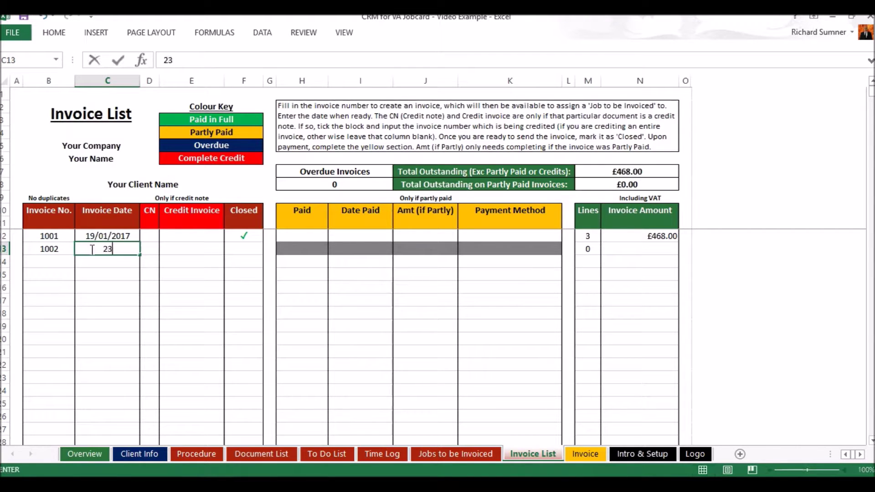
key(Return)
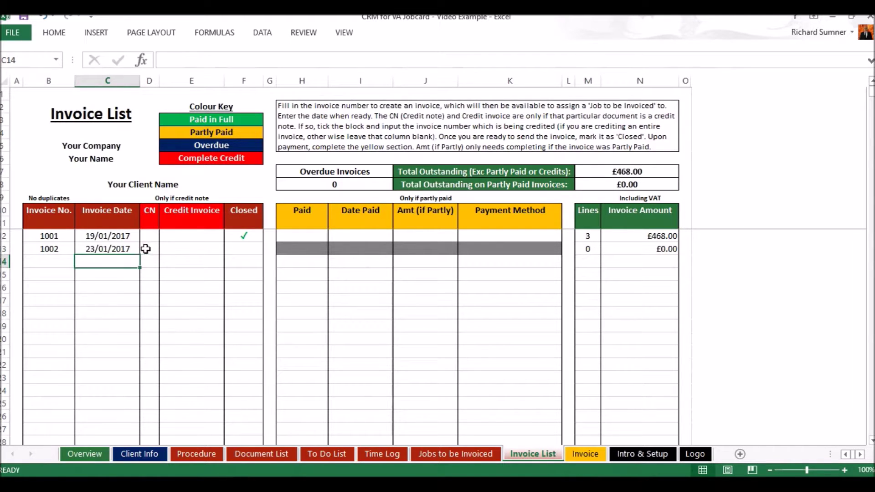
Mark invoice 1002 as a credit note and go to Jobs to be Invoiced.
click(146, 248)
click(164, 248)
click(158, 260)
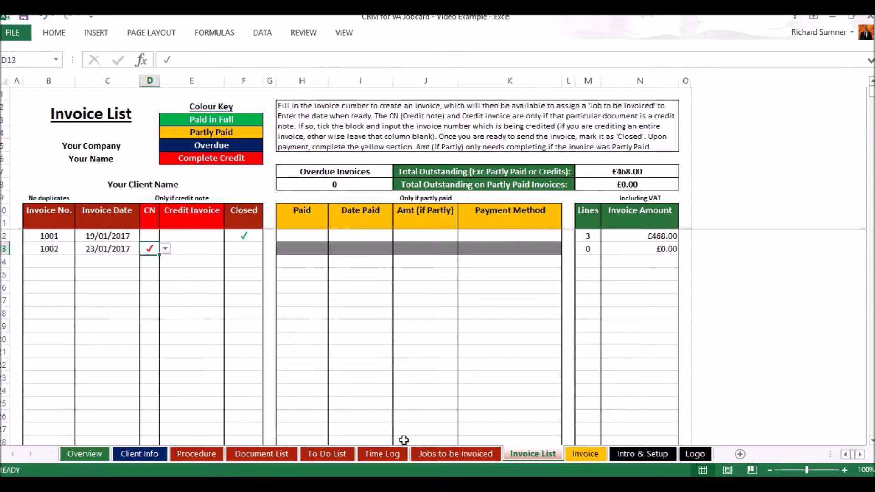
click(446, 455)
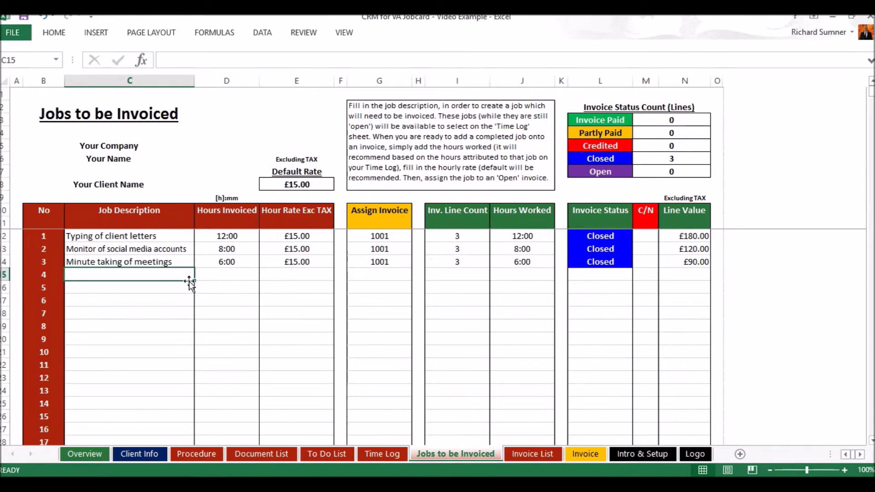
Add a 'Minute taking of meetings' job with 2:00 hours invoiced, accepting the time warning.
text(Minute taking of meetings)
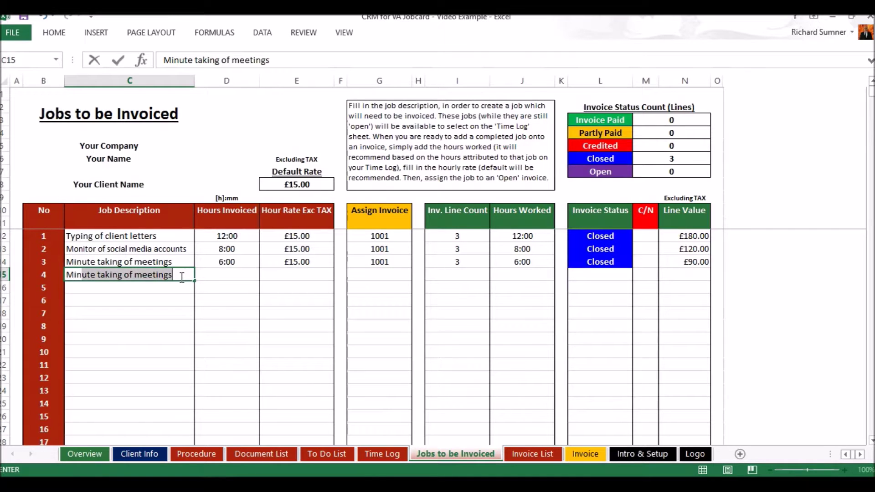
key(Return)
click(220, 276)
text(2:00)
key(Return)
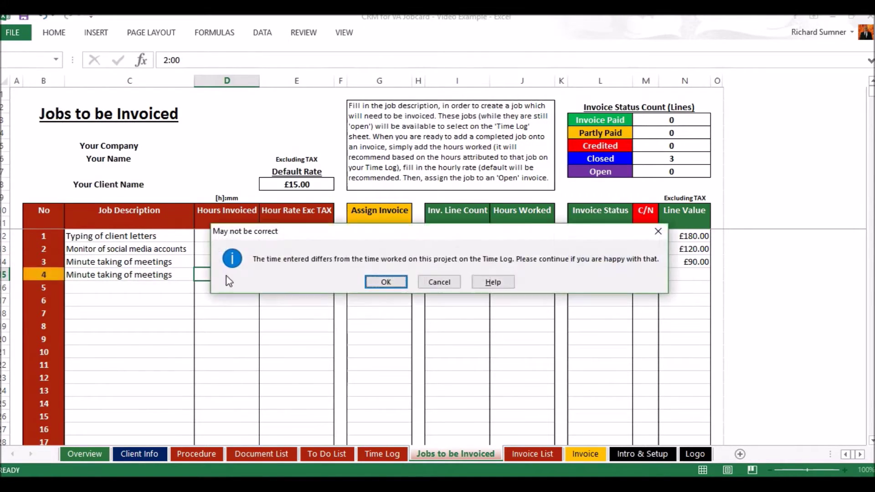
click(378, 281)
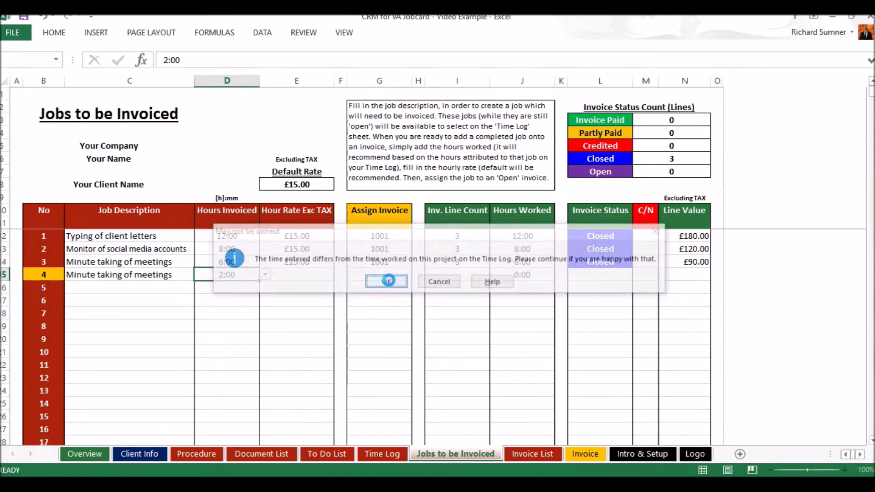
Set the job's rate to £15.00 and assign it to invoice 1002.
click(314, 277)
click(340, 274)
click(327, 285)
click(378, 274)
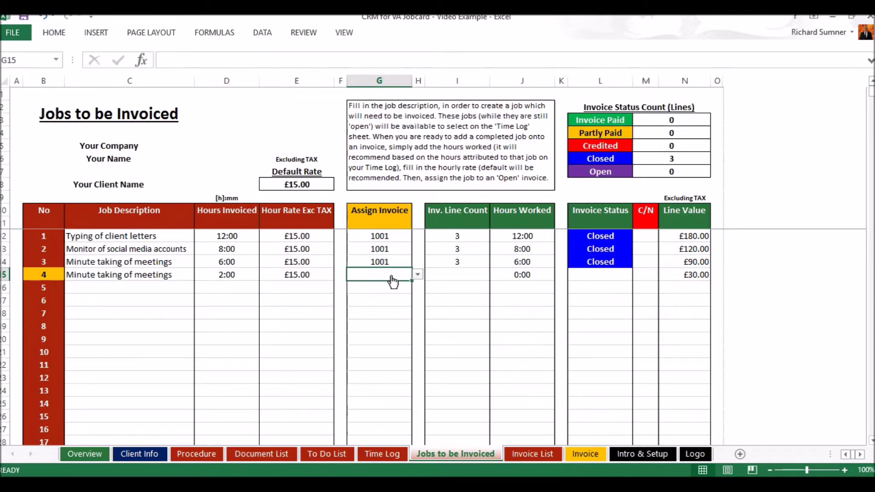
click(417, 274)
click(383, 294)
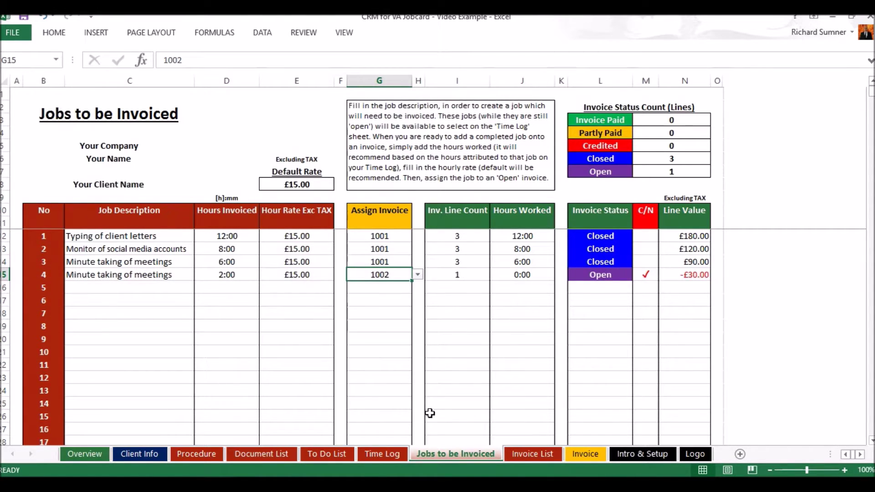
click(516, 450)
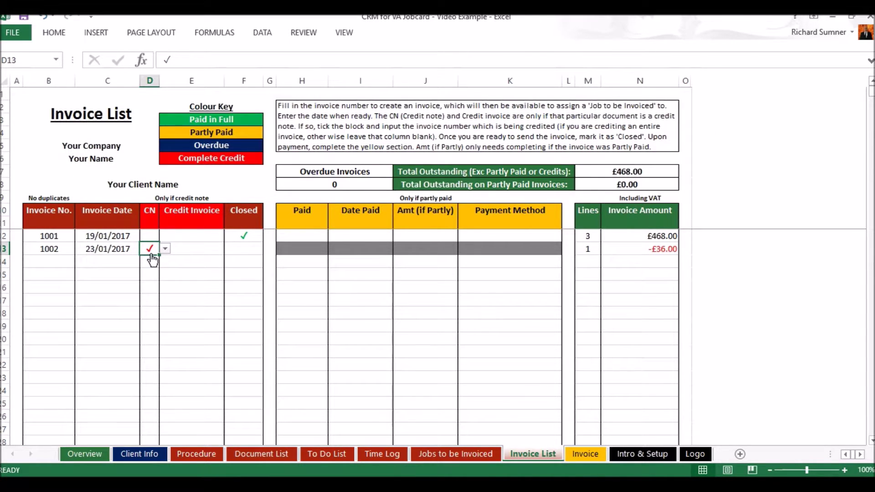
Check the Invoice sheet's invoice number list, then mark invoice 1002 as Closed.
click(583, 454)
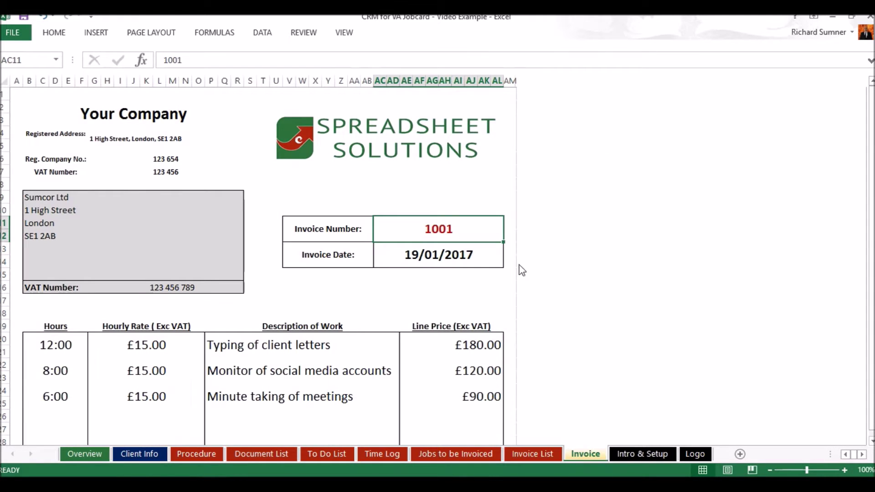
click(509, 223)
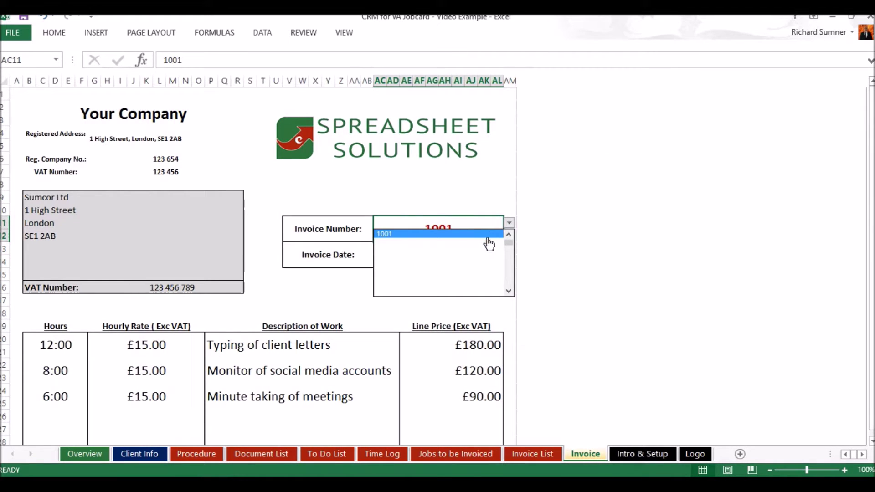
click(508, 234)
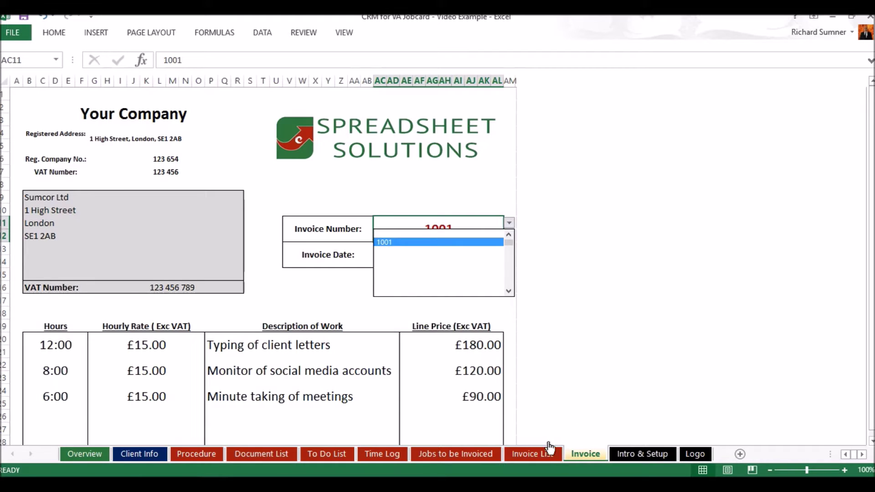
key(Escape)
click(556, 456)
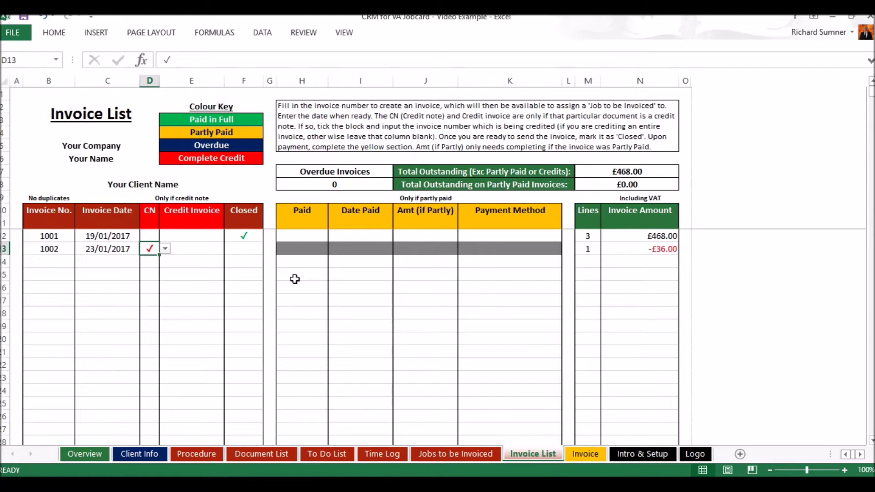
click(243, 248)
click(270, 249)
click(244, 257)
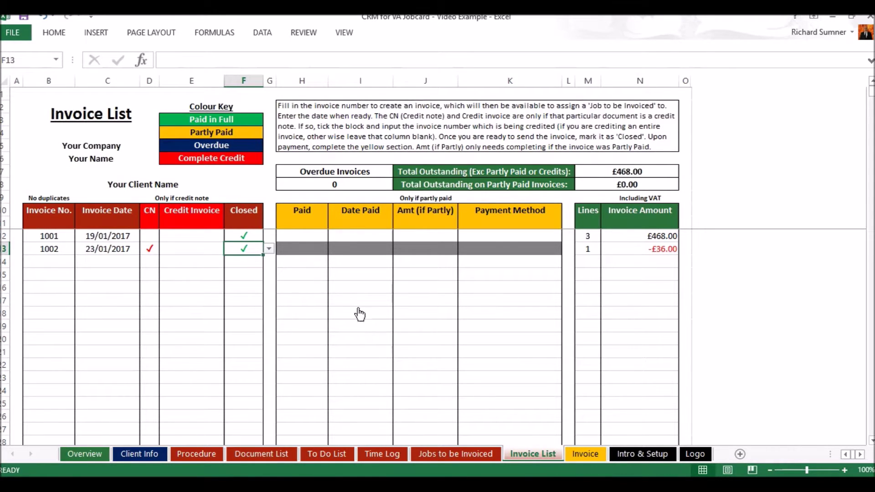
Display invoice 1002 on the Invoice sheet, then select its credit-note flag on Invoice List.
click(585, 454)
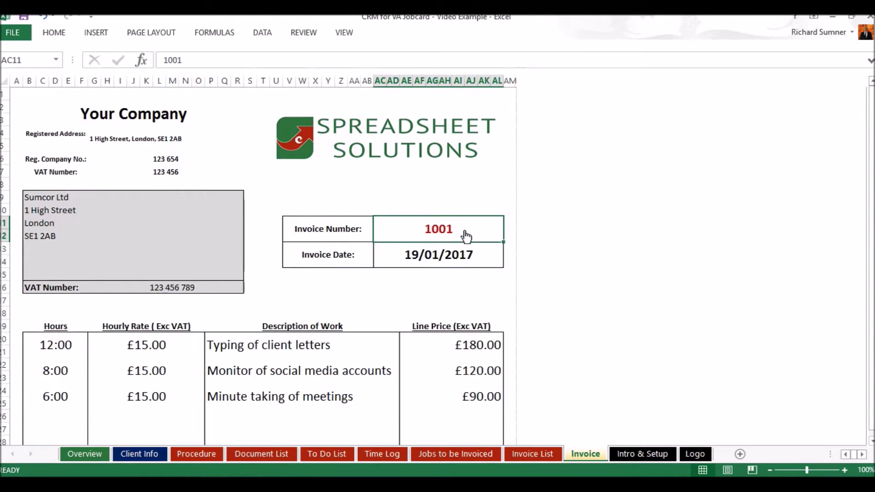
click(509, 224)
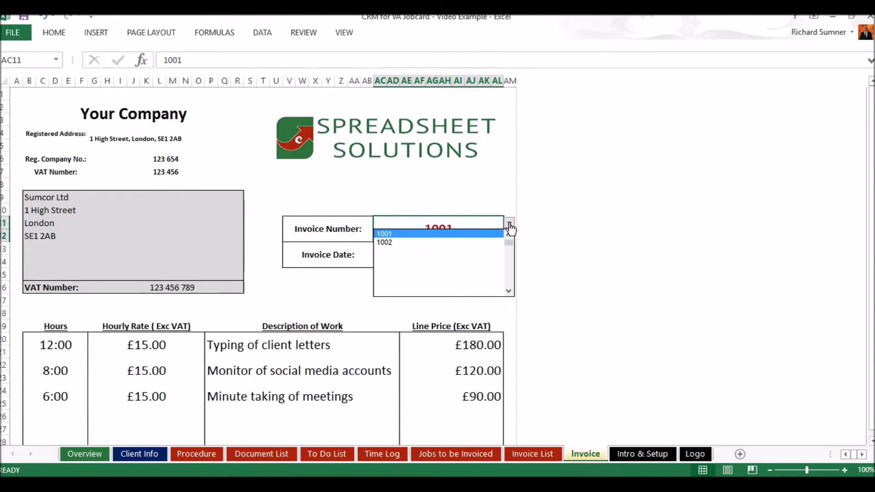
click(474, 242)
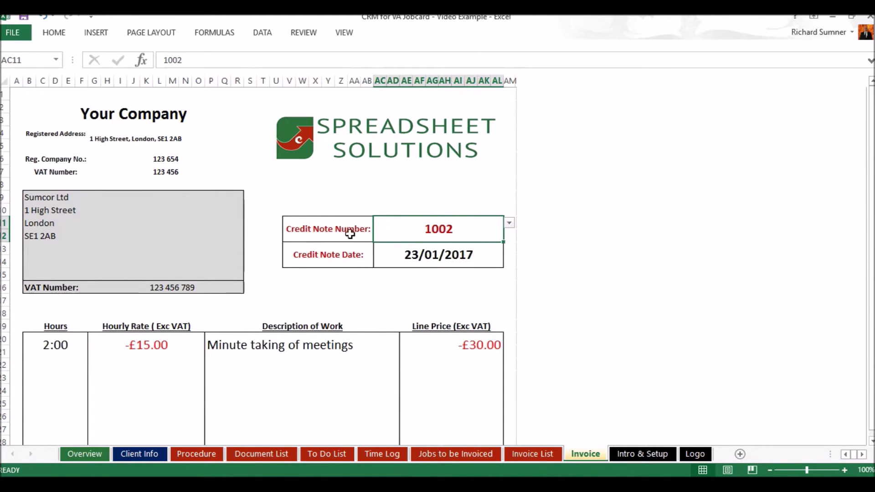
scroll(365, 279, down, 4)
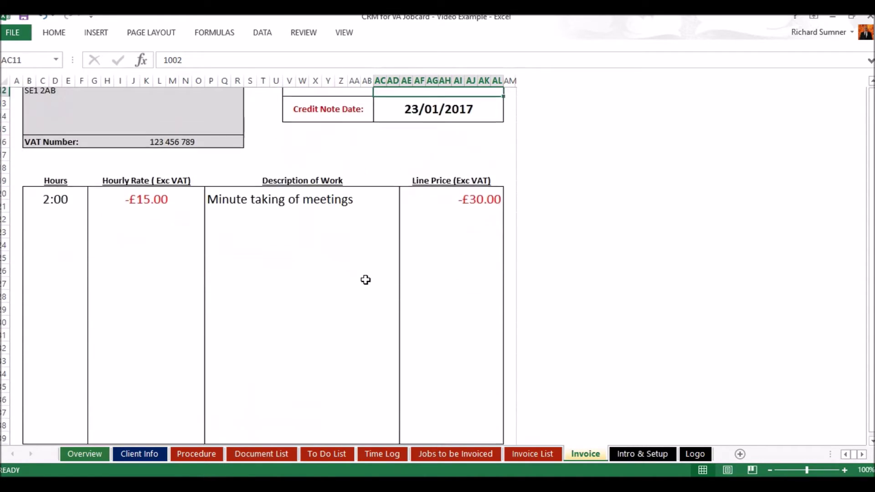
scroll(365, 280, up, 4)
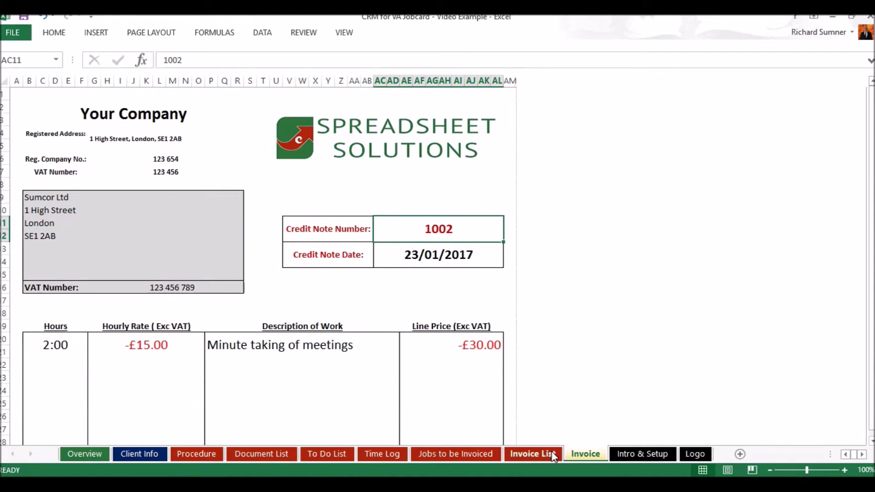
click(551, 453)
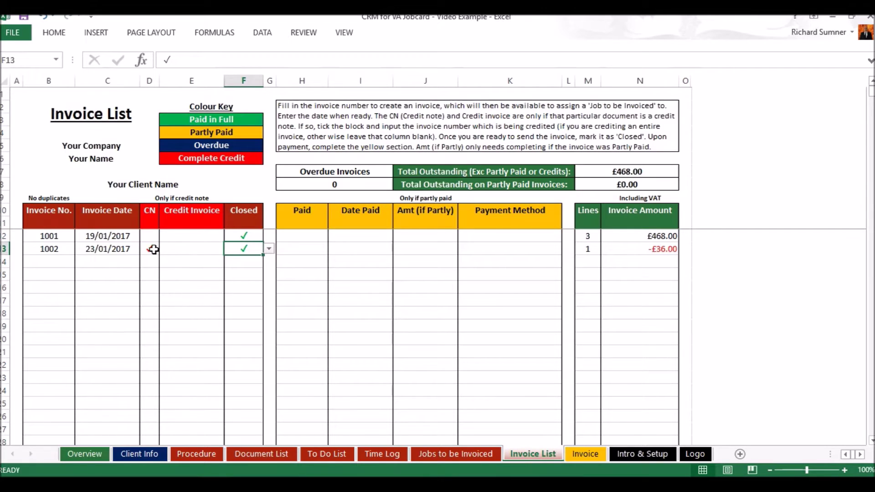
click(154, 249)
Clear the credit-note tick from invoice 1002.
key(BackSpace)
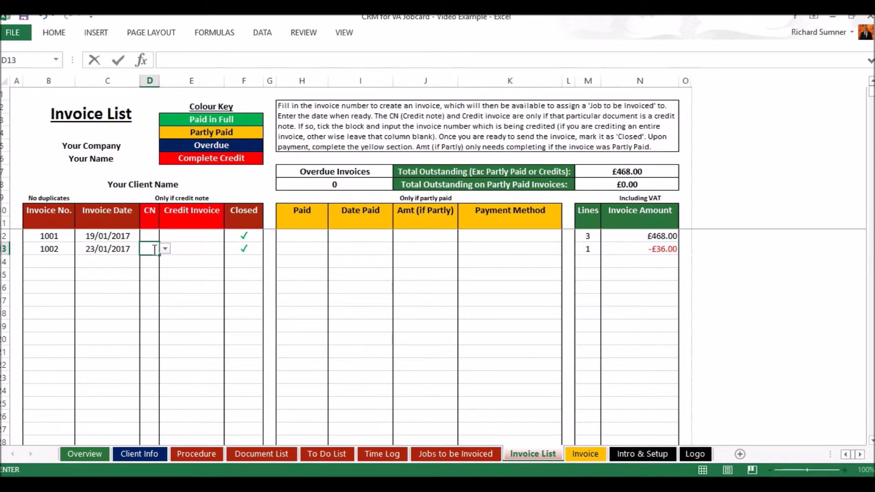
key(Return)
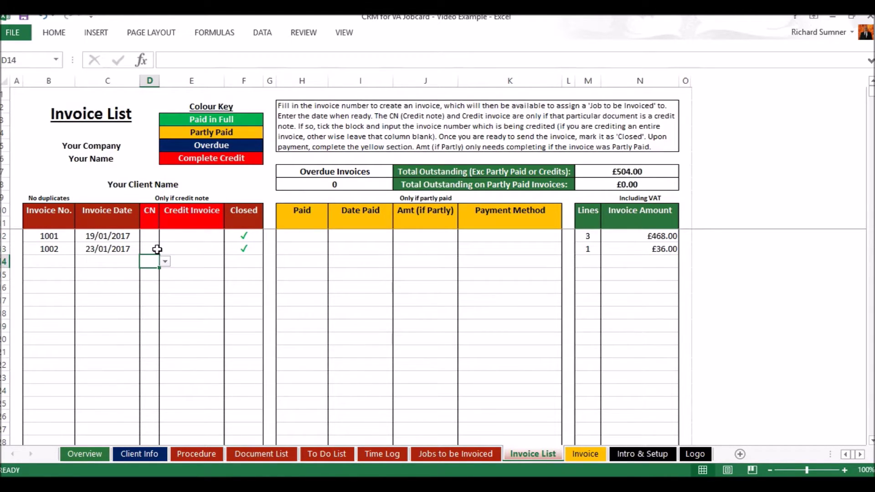
click(432, 454)
Delete job 4's description, 2:00 hours, £15.00 rate and invoice 1002 assignment.
click(173, 279)
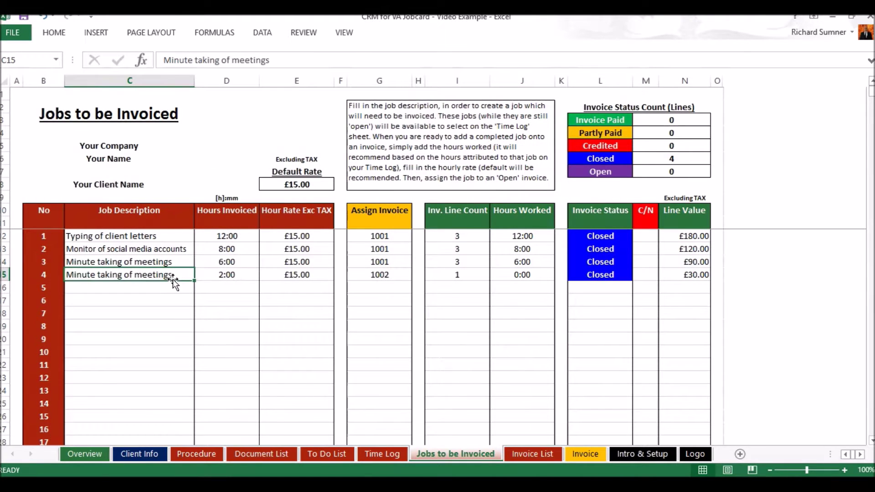
key(BackSpace)
key(Tab)
key(BackSpace)
key(Tab)
key(BackSpace)
key(Tab)
key(BackSpace)
key(Return)
key(Tab)
key(BackSpace)
key(Left)
key(Left)
key(Left)
key(Left)
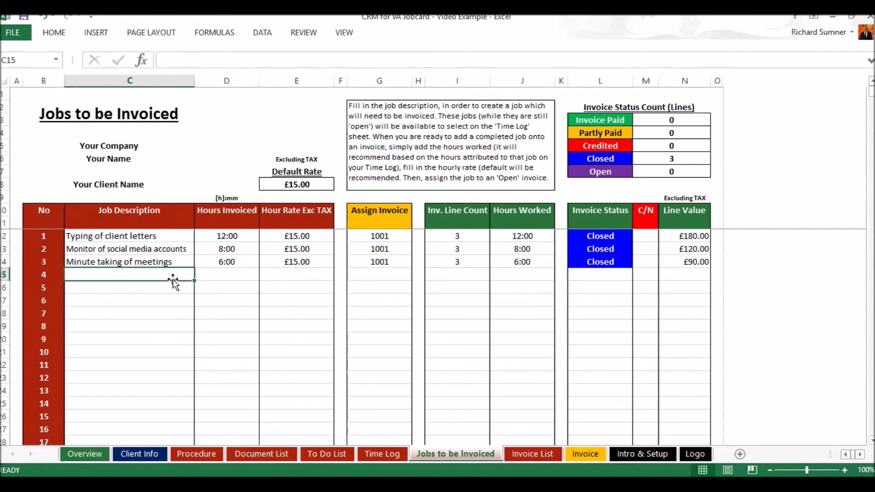
click(541, 454)
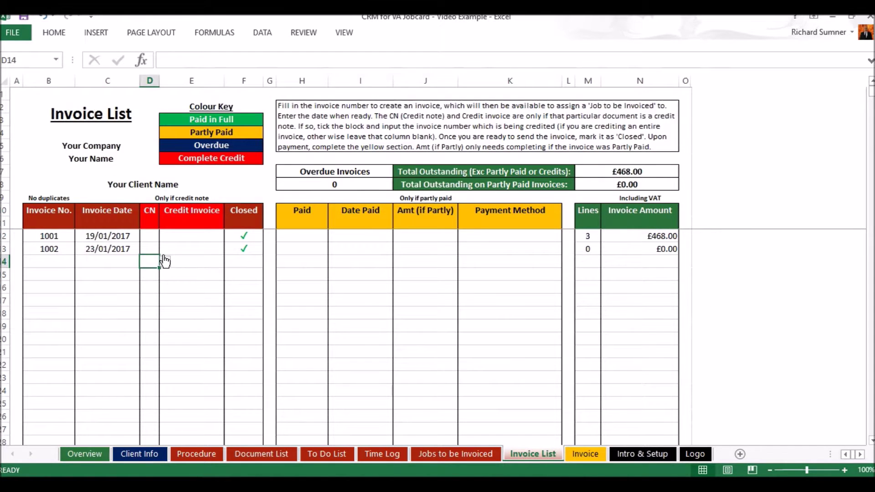
Reopen invoice 1002 and tick it as a credit note.
click(238, 249)
key(BackSpace)
key(Return)
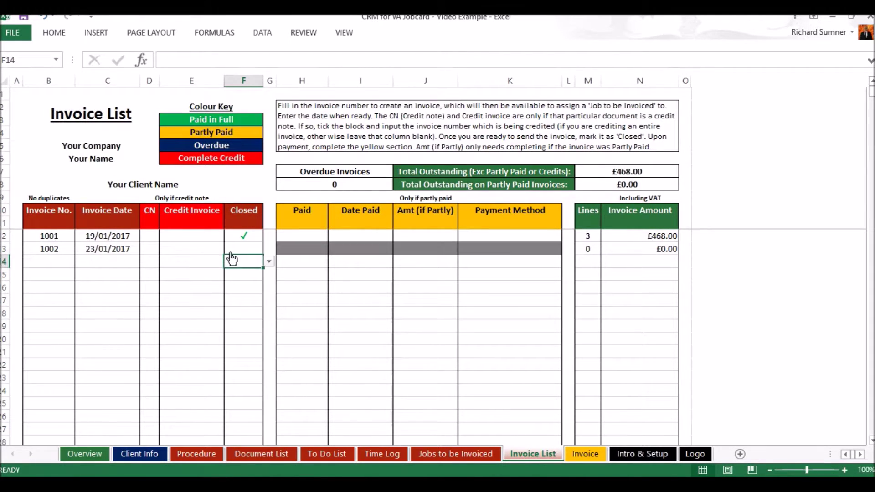
click(155, 249)
click(165, 249)
click(155, 259)
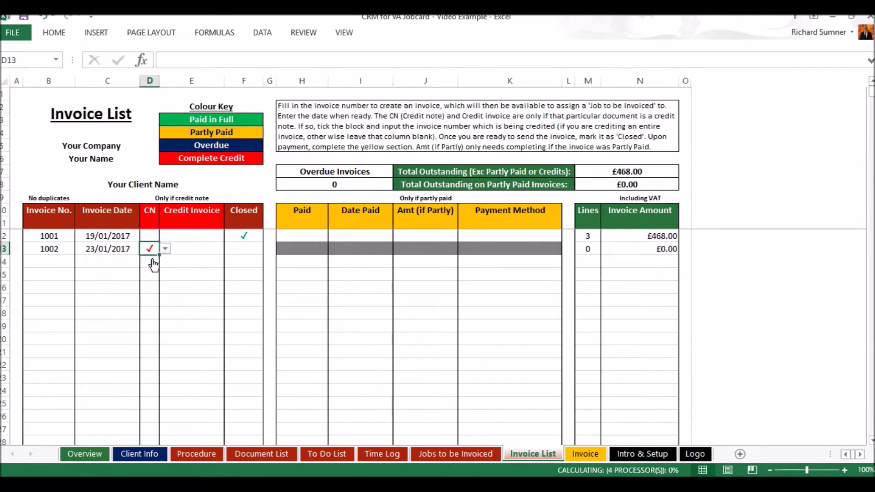
Credit the whole of invoice 1001 on credit note 1002 and mark it Closed.
click(192, 248)
text(1001)
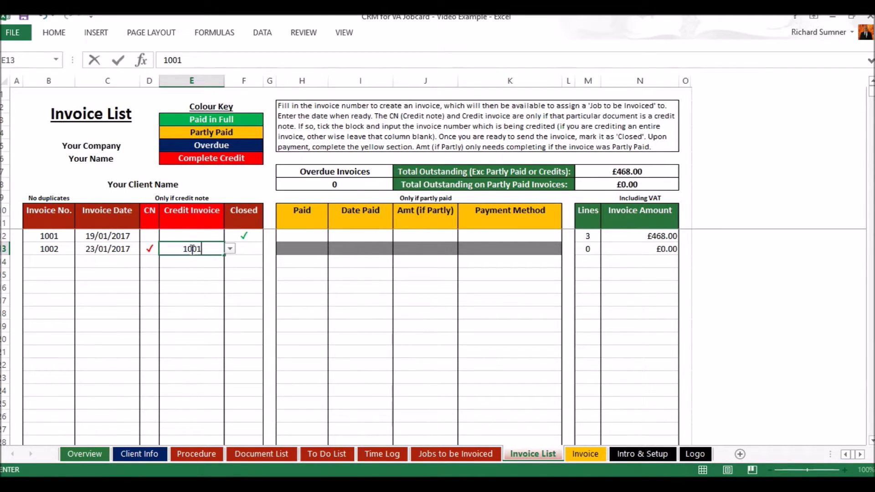
key(Return)
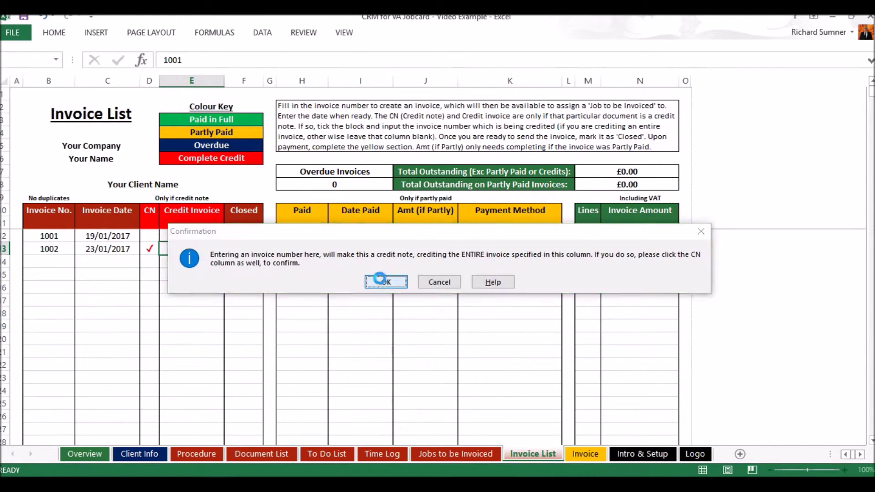
click(384, 282)
click(255, 249)
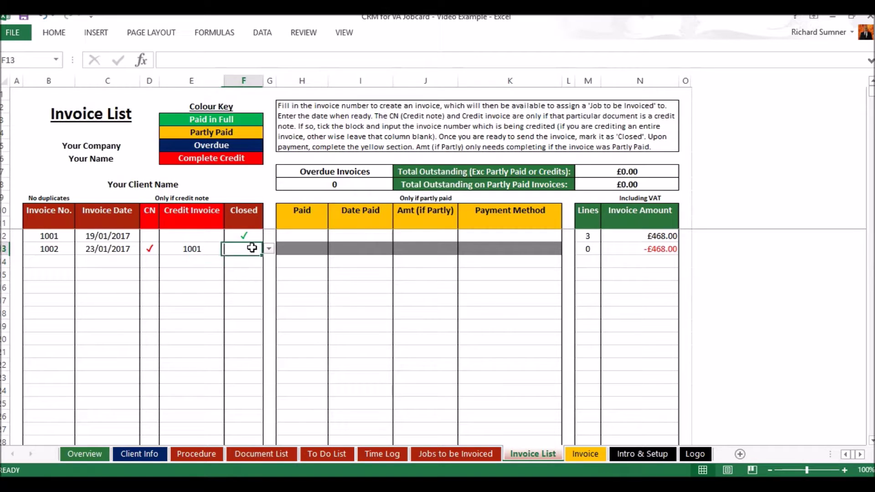
click(270, 248)
click(261, 260)
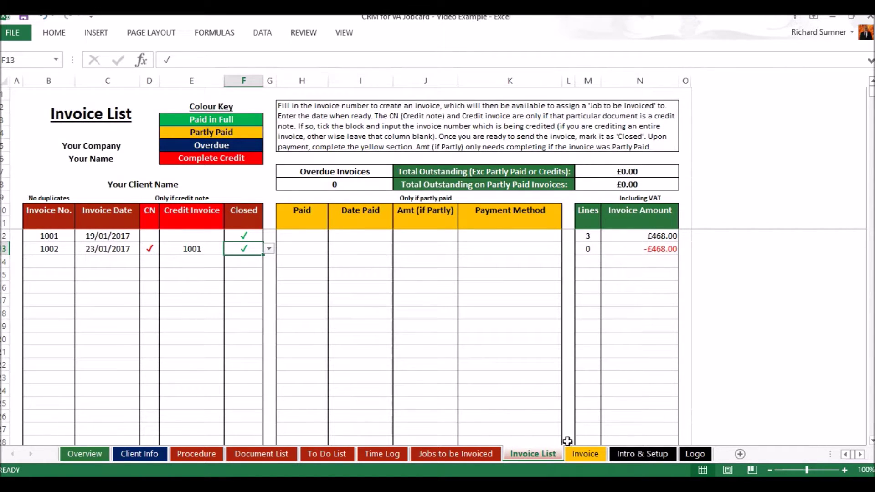
click(577, 454)
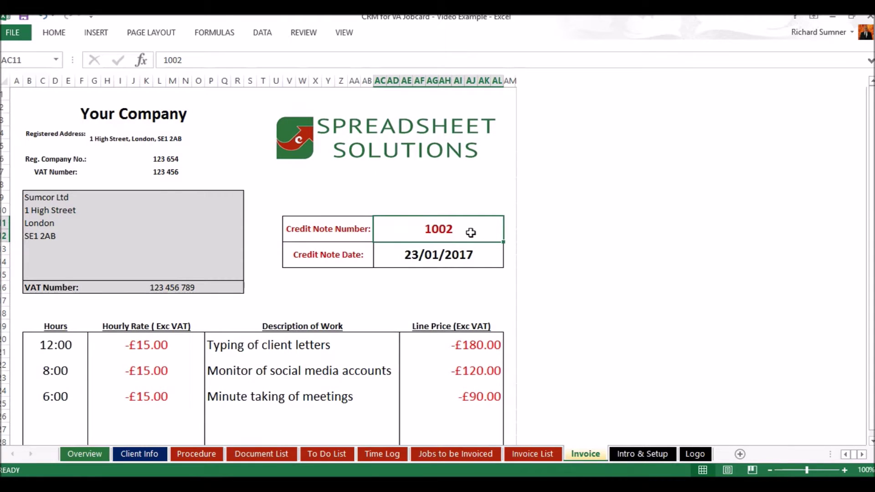
View invoice 1001 and then credit note 1002 on the Invoice sheet before returning to Invoice List.
text(1002)
key(Return)
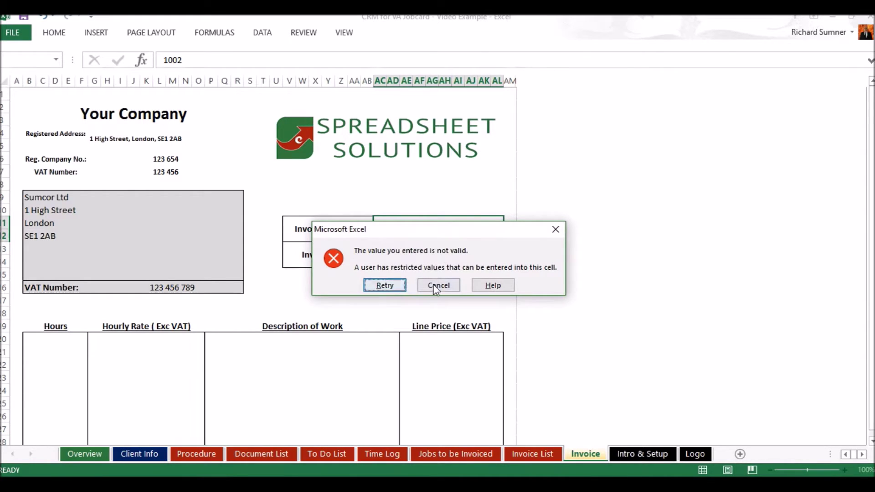
click(438, 285)
key(alt+Down)
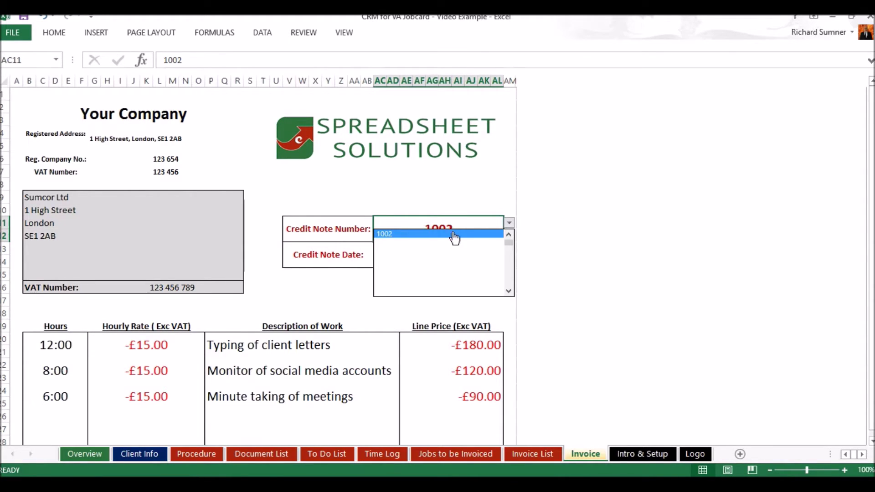
click(509, 234)
click(488, 238)
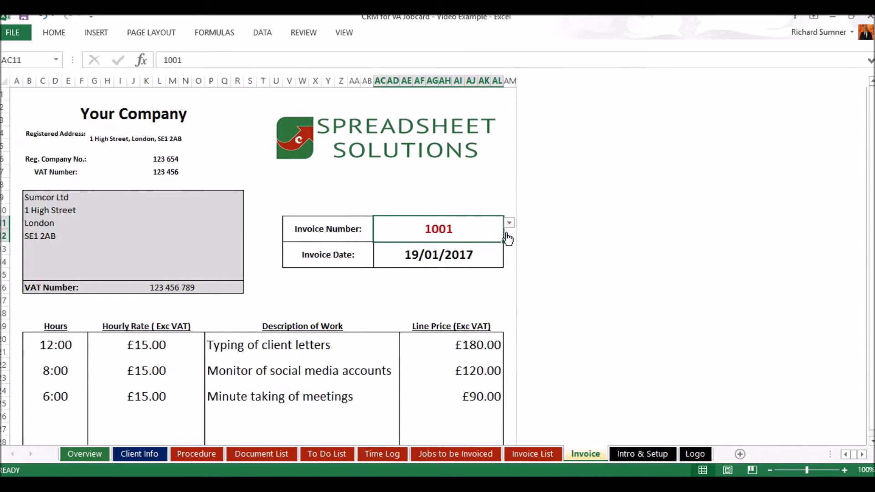
click(510, 224)
click(488, 242)
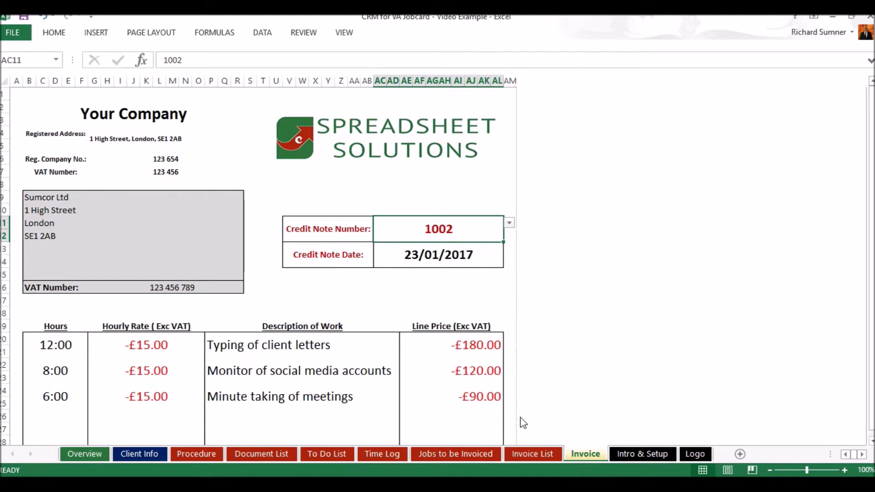
click(528, 452)
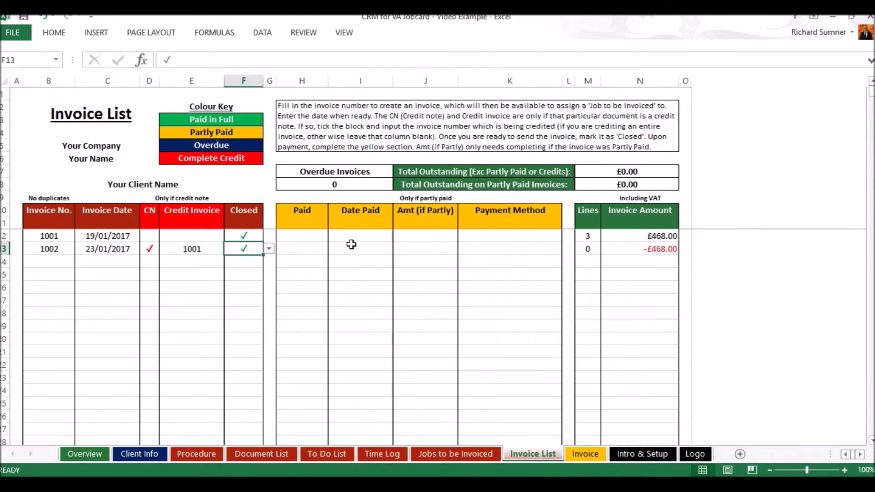
Remove 1001 from credit note 1002's credited-invoice field, leaving £468.00 outstanding, then check Jobs to be Invoiced.
click(200, 248)
key(BackSpace)
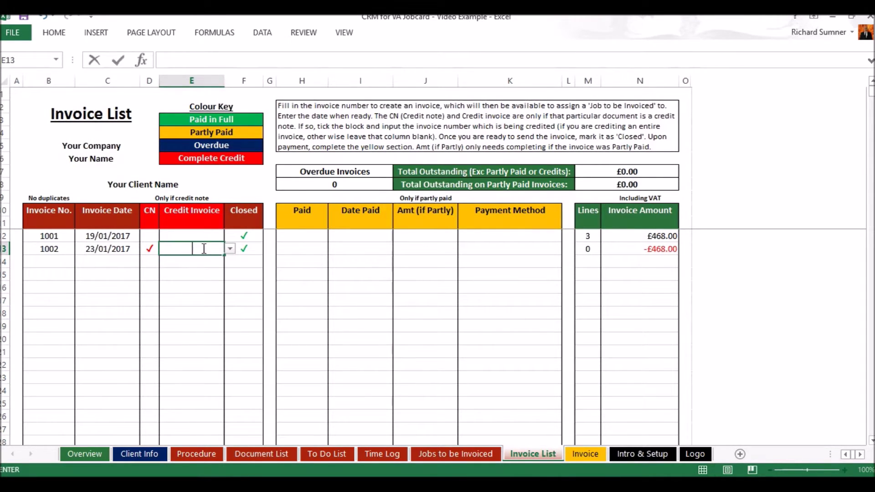
key(Return)
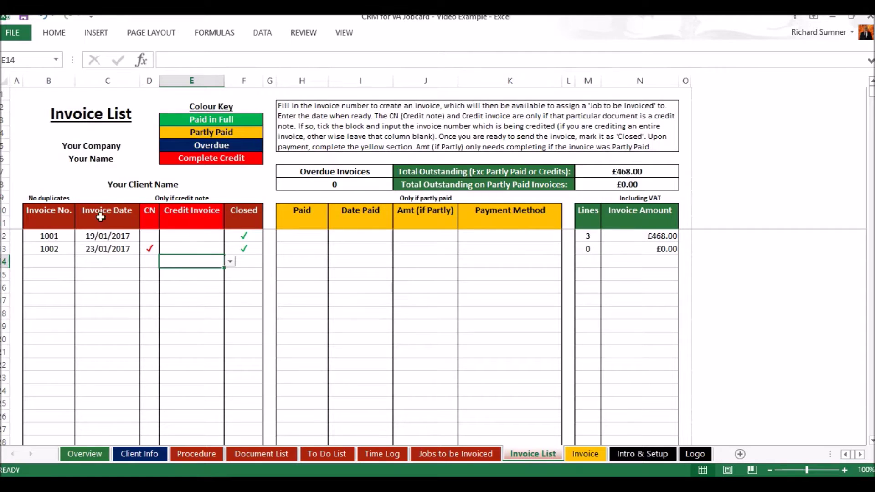
click(151, 249)
click(462, 457)
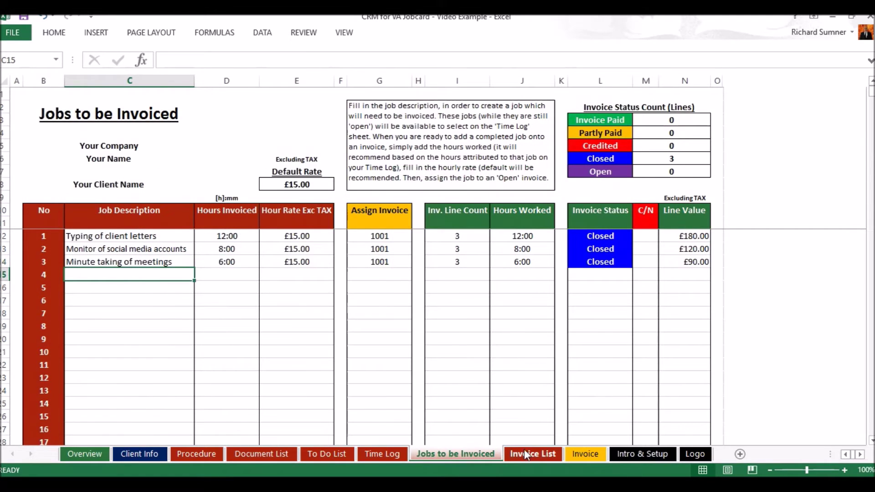
click(532, 451)
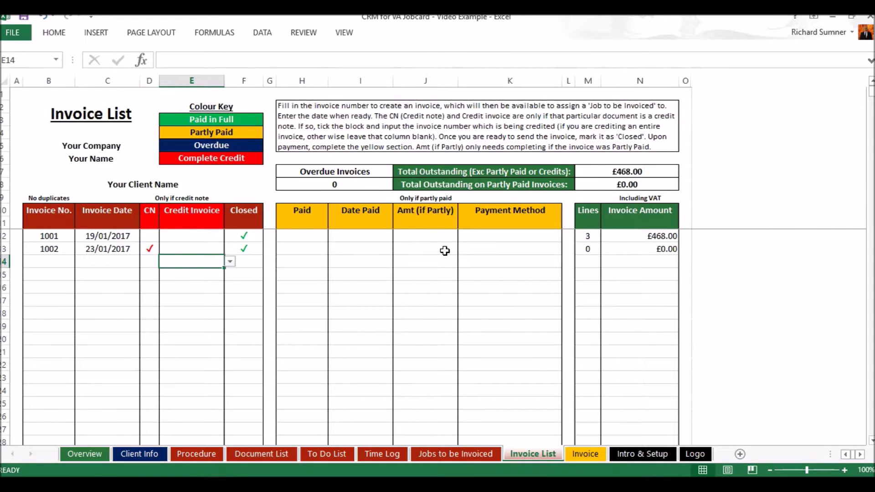
click(496, 250)
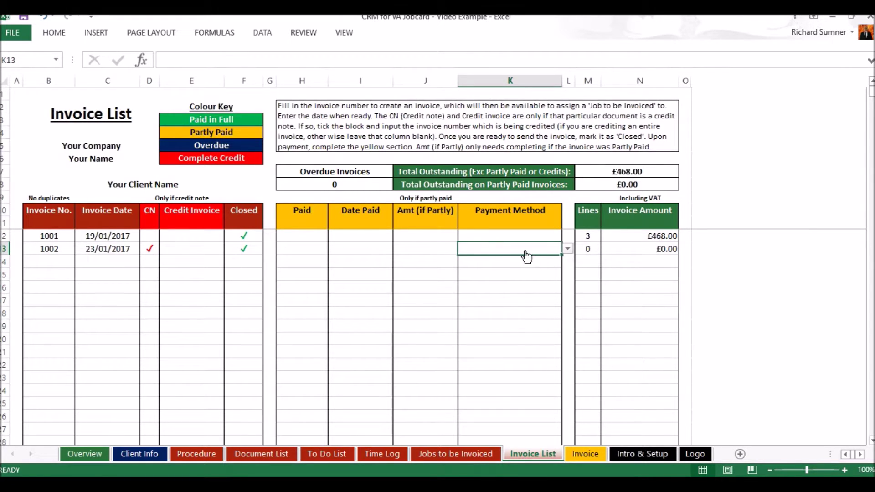
click(567, 248)
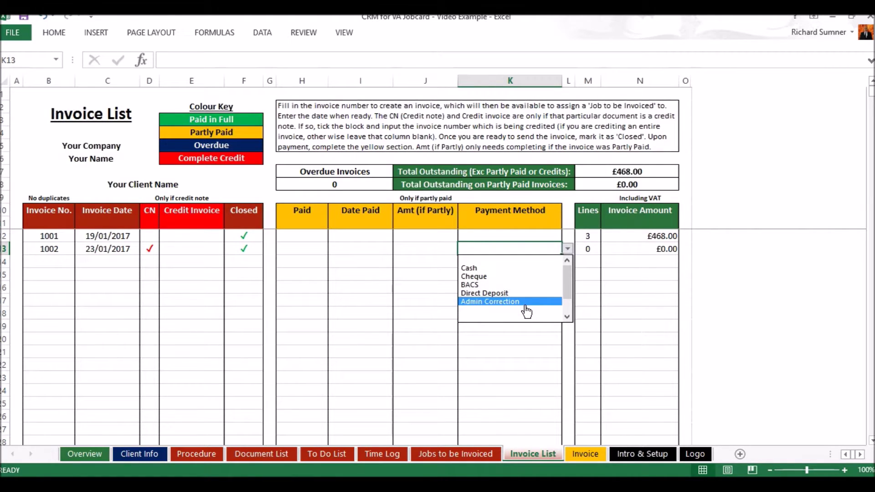
click(522, 258)
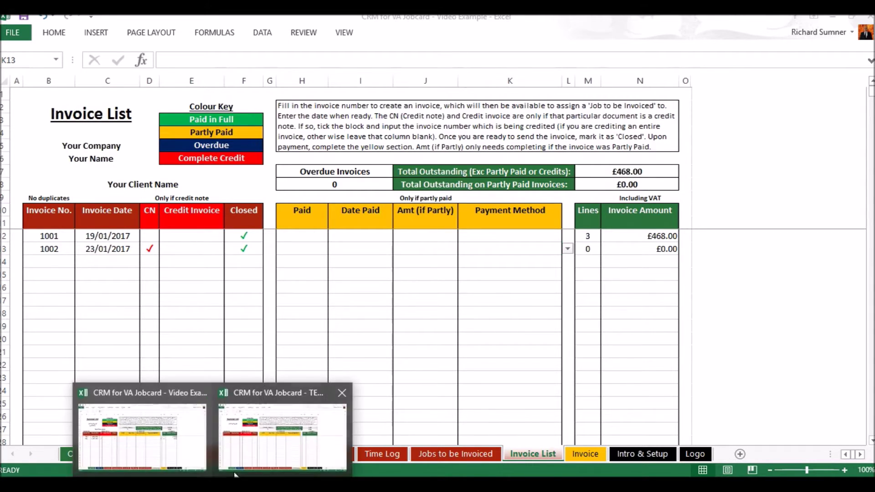
In the other jobcard workbook, review the Monthly Expenses job and the Expenses sheet.
click(270, 451)
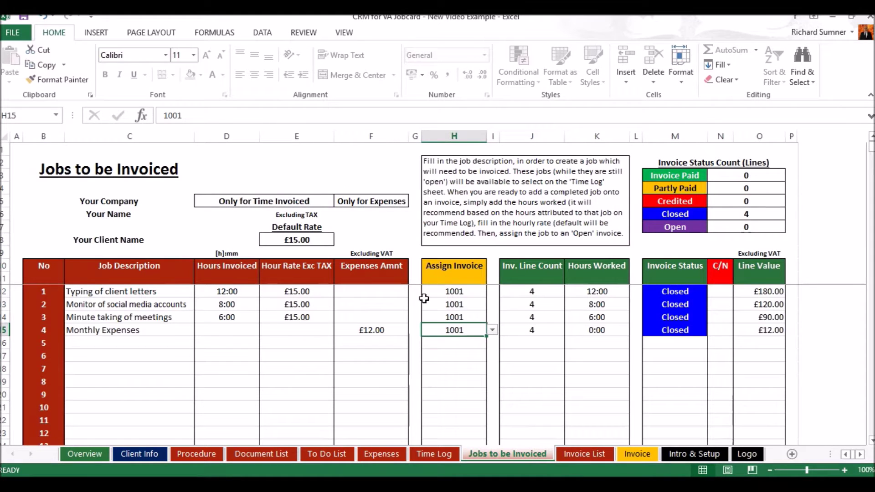
click(168, 331)
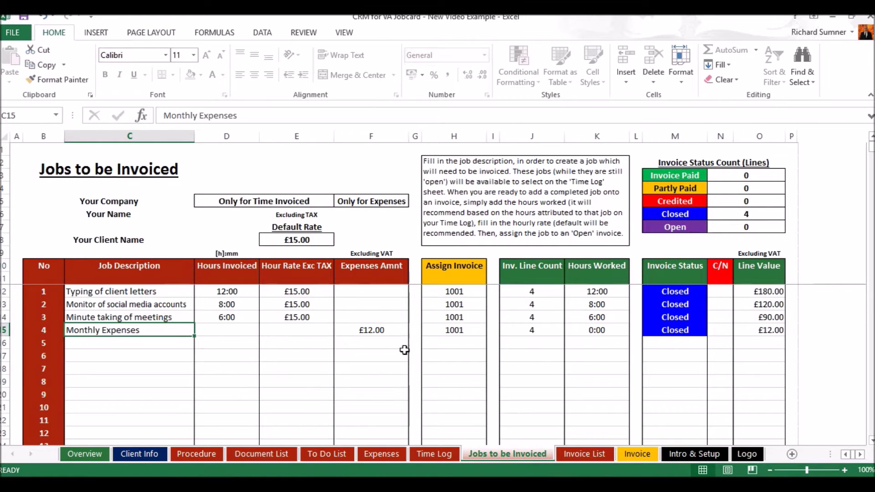
click(379, 452)
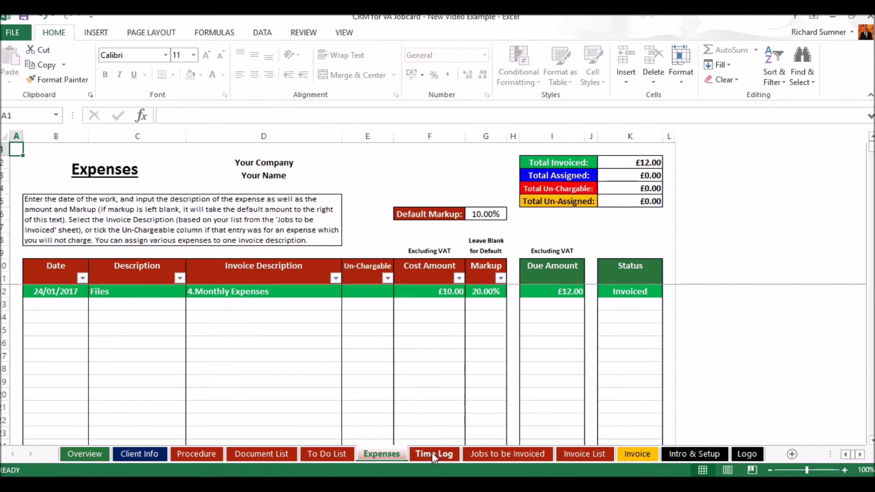
click(484, 453)
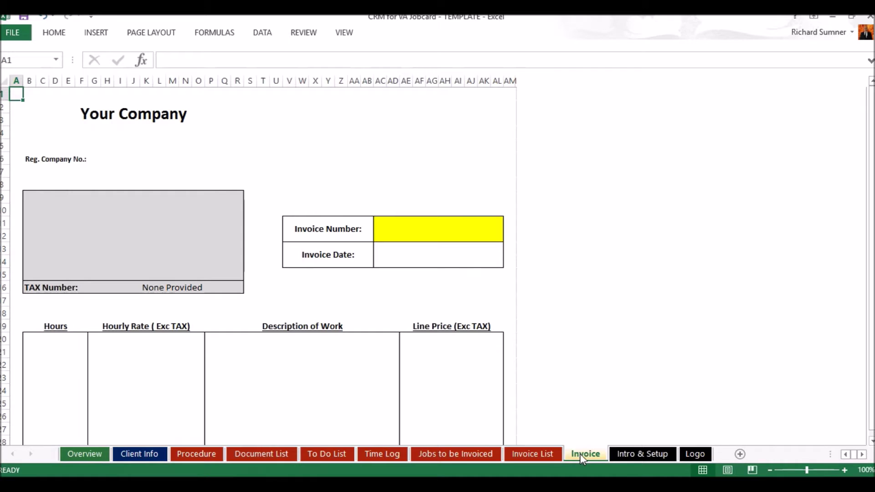
Back in Video Example, show invoice 1001 on the Invoice sheet and scroll through its £468.00 total.
scroll(286, 194, down, 13)
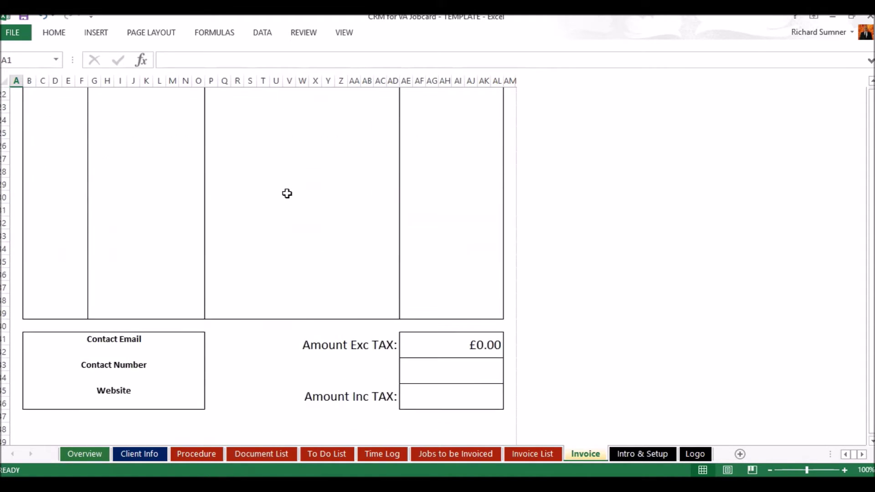
scroll(287, 194, up, 13)
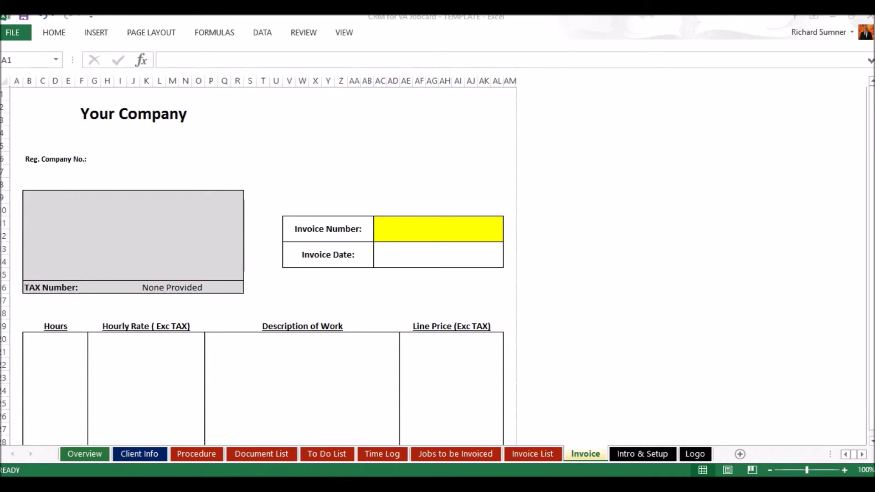
click(159, 456)
click(584, 454)
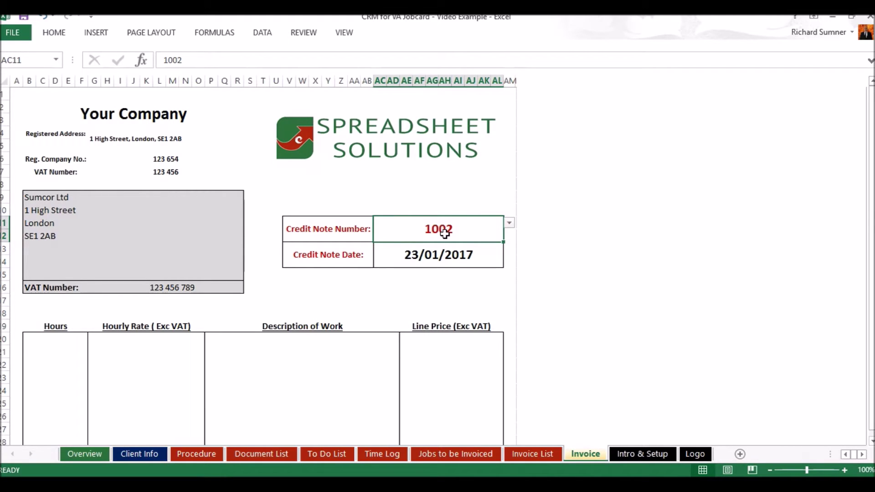
click(508, 223)
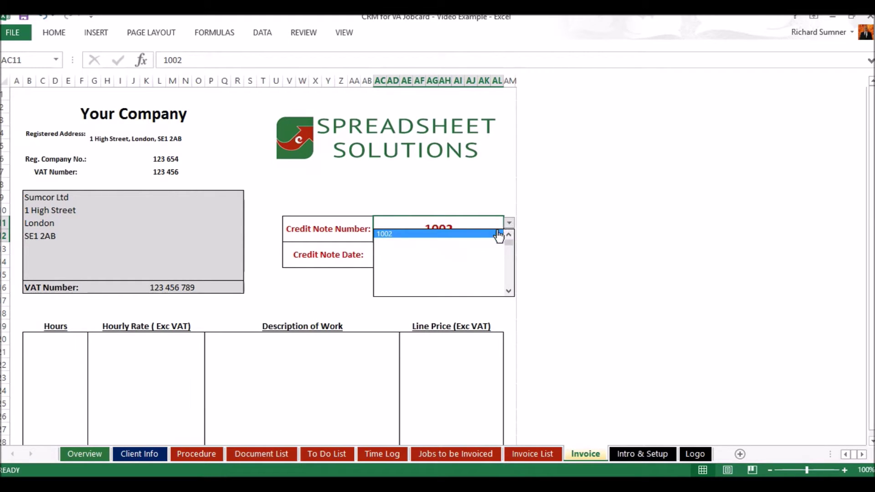
click(460, 246)
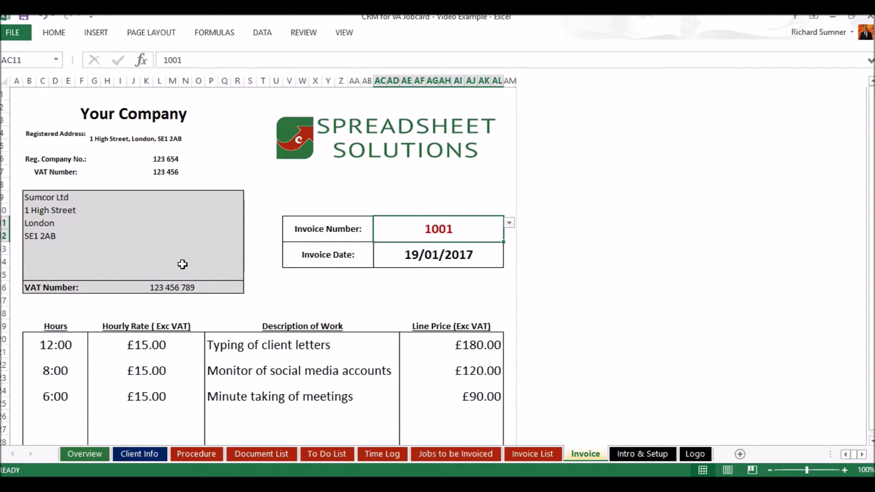
scroll(183, 264, down, 1)
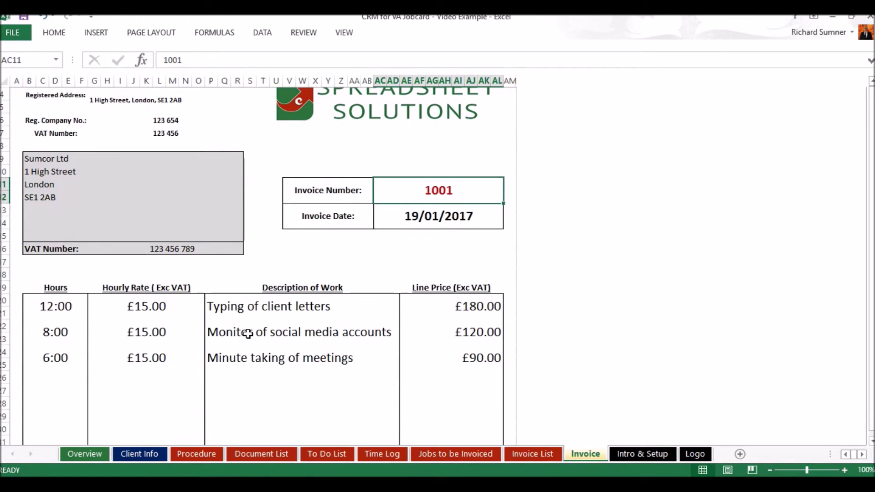
scroll(250, 334, down, 2)
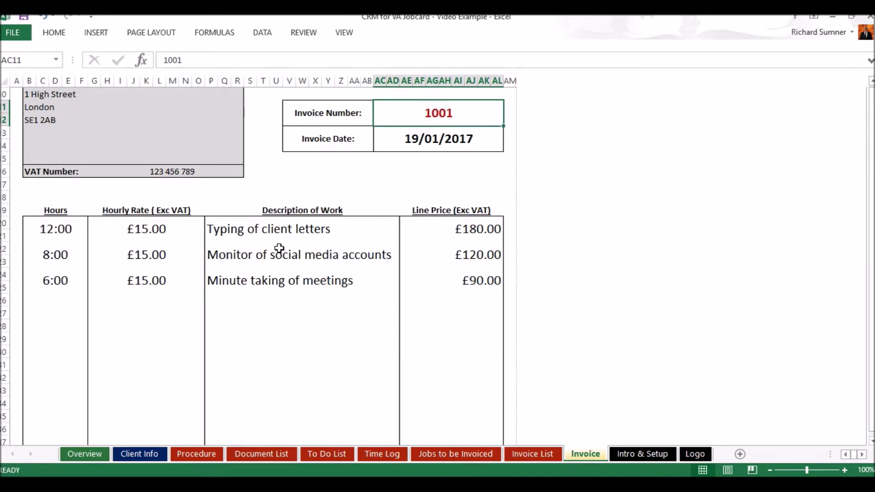
scroll(231, 332, down, 6)
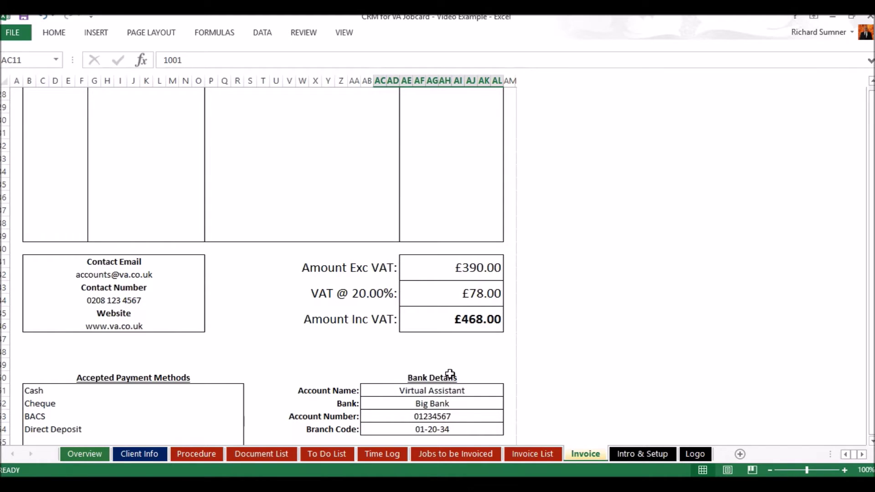
scroll(450, 375, down, 3)
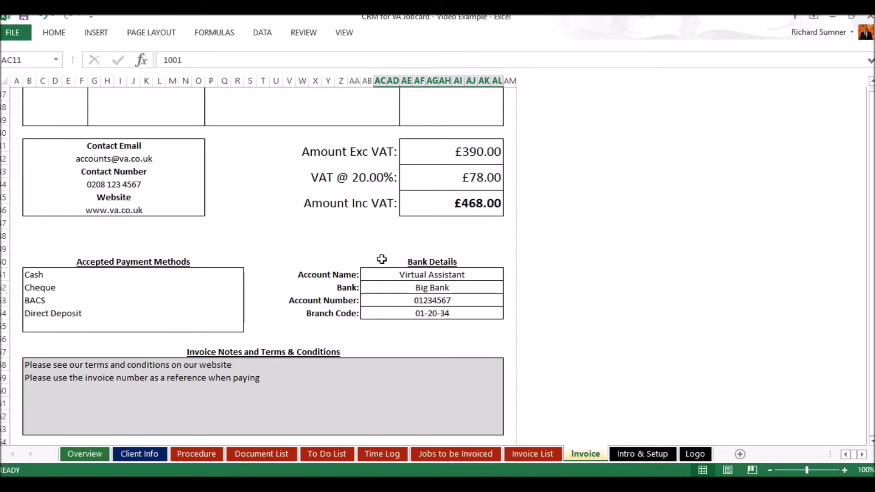
scroll(351, 351, down, 2)
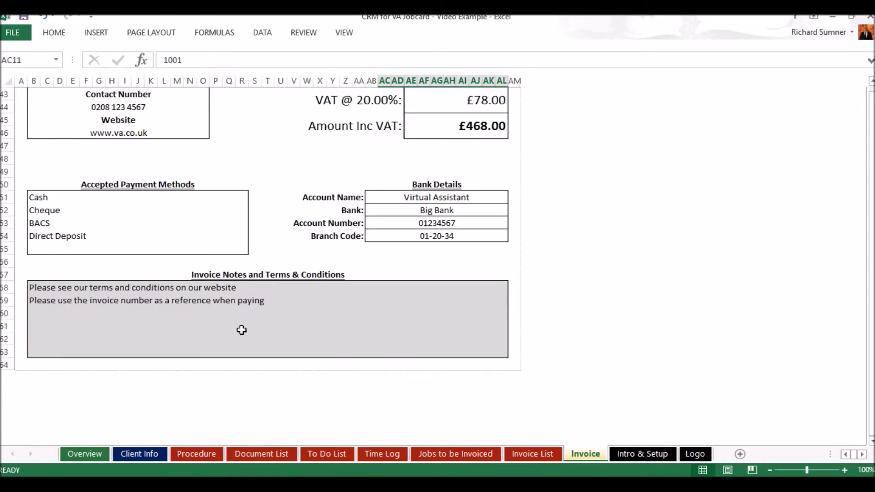
scroll(242, 330, up, 4)
scroll(241, 330, up, 10)
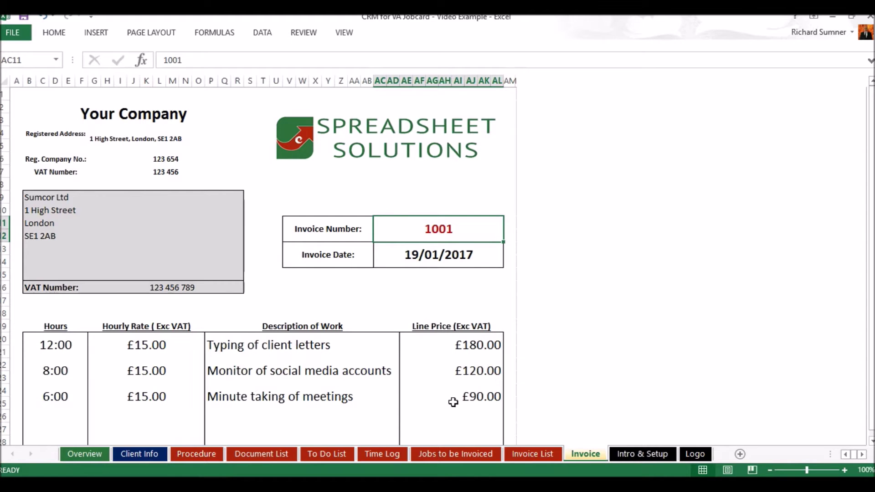
Set invoice 1001 to Fully Paid on 20/01/2017 and view its PAID IN FULL invoice.
click(523, 450)
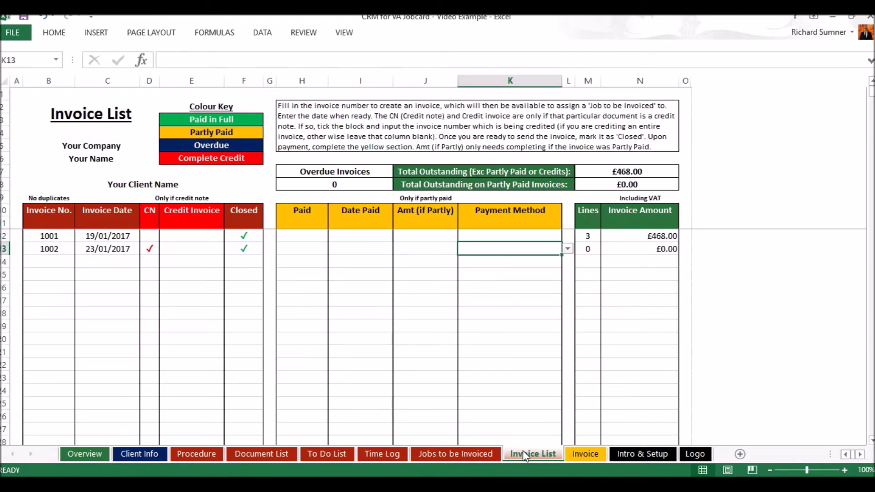
click(322, 237)
click(334, 235)
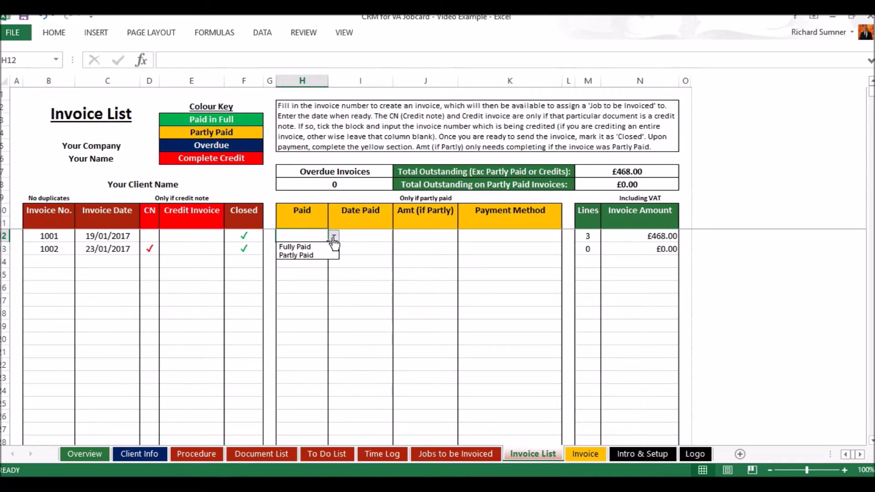
click(318, 245)
click(360, 237)
text(1)
text(0 jan)
key(Return)
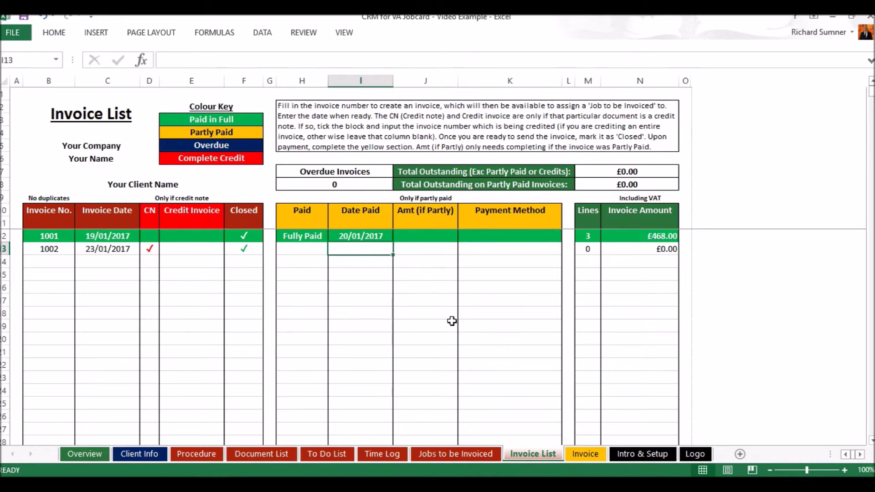
click(582, 453)
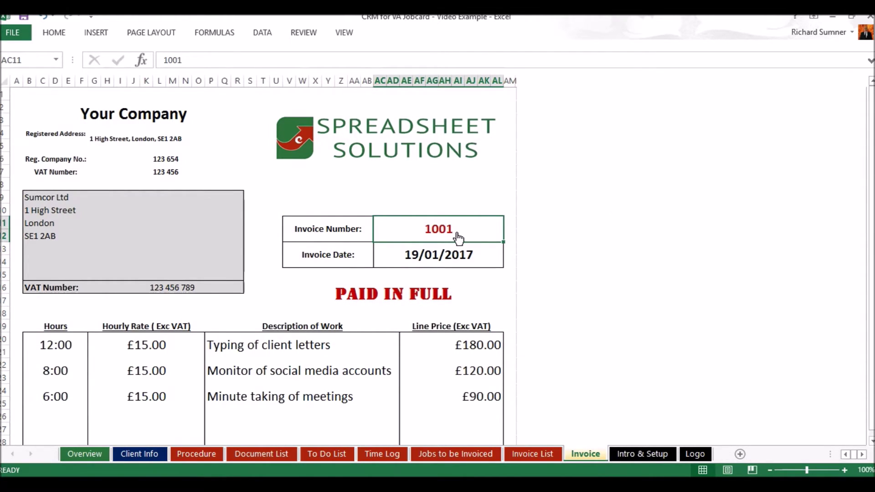
Go back to the Invoice Number cell of invoice 1001 on the Invoice sheet.
click(479, 207)
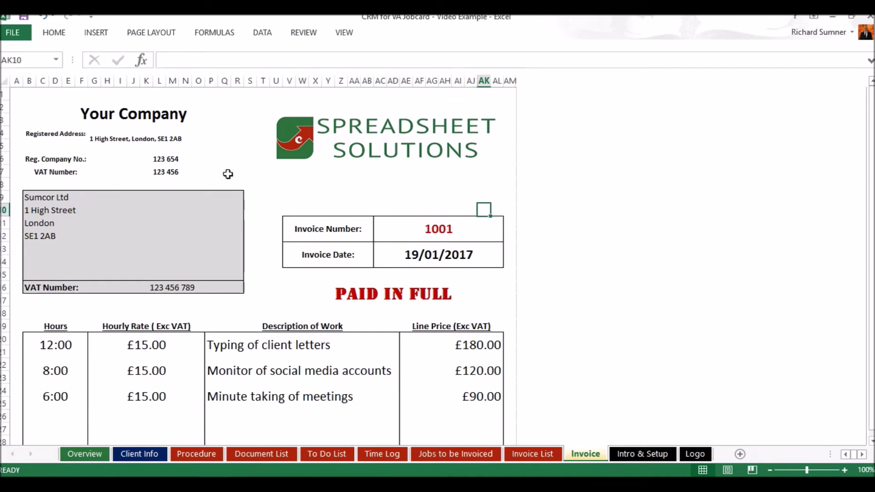
click(439, 236)
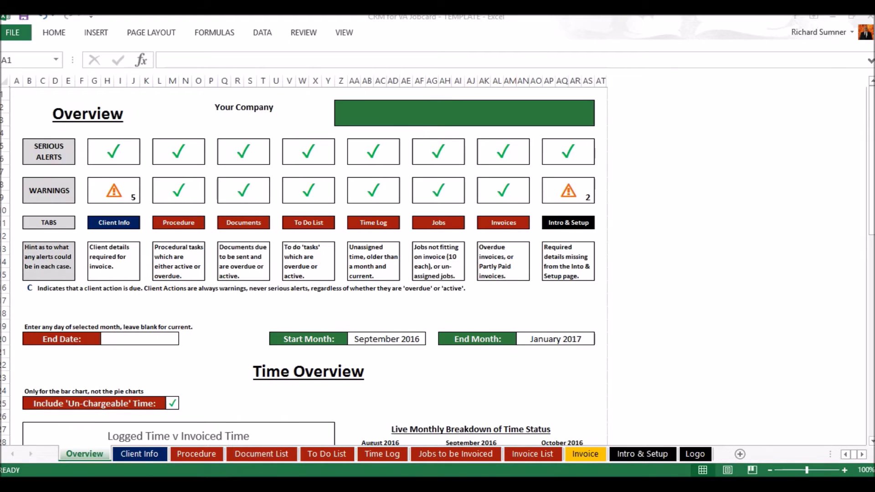
Switch to the Video Example workbook to show its Overview alerts and warnings grid.
click(105, 442)
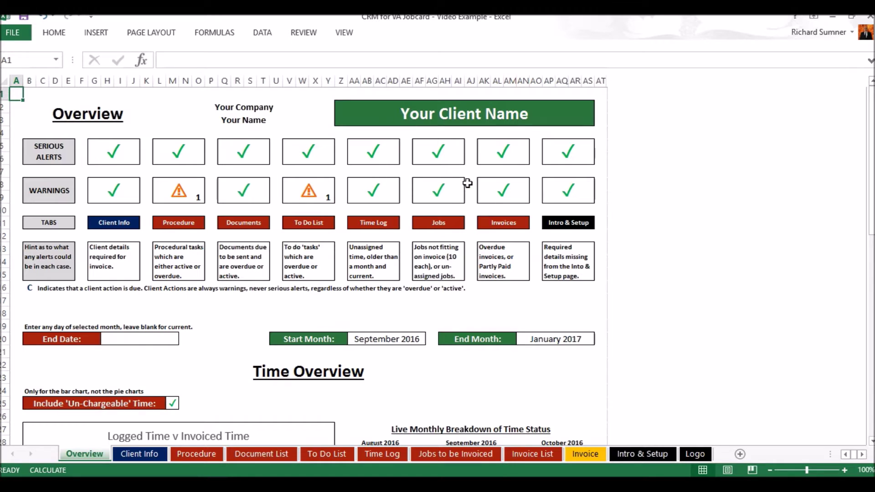
Scroll down to the Time Overview charts and select the End Date input cell H20.
scroll(467, 183, down, 4)
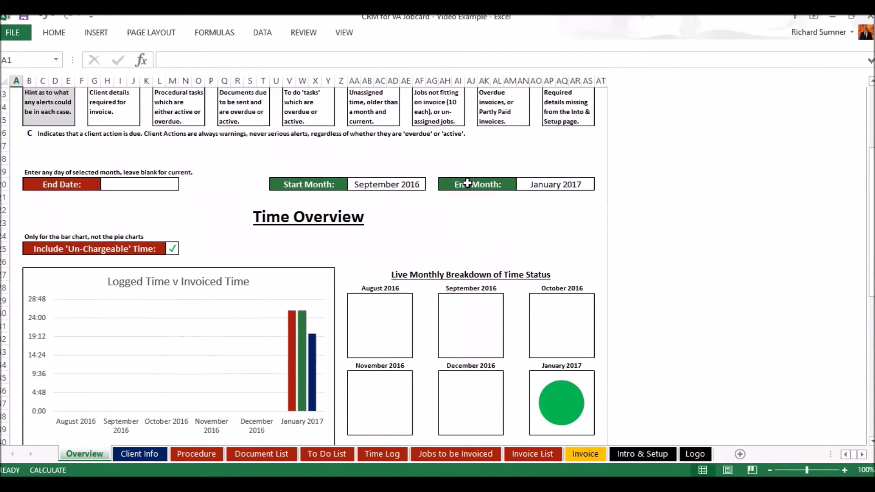
scroll(467, 182, down, 2)
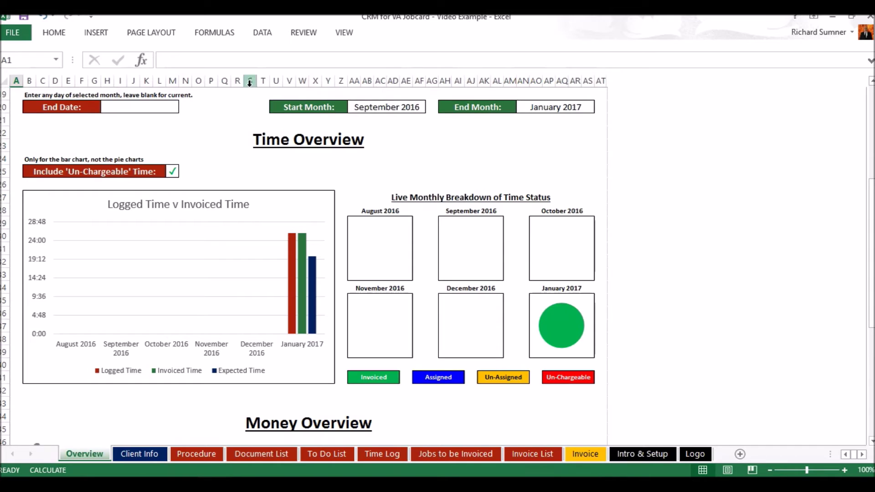
click(163, 106)
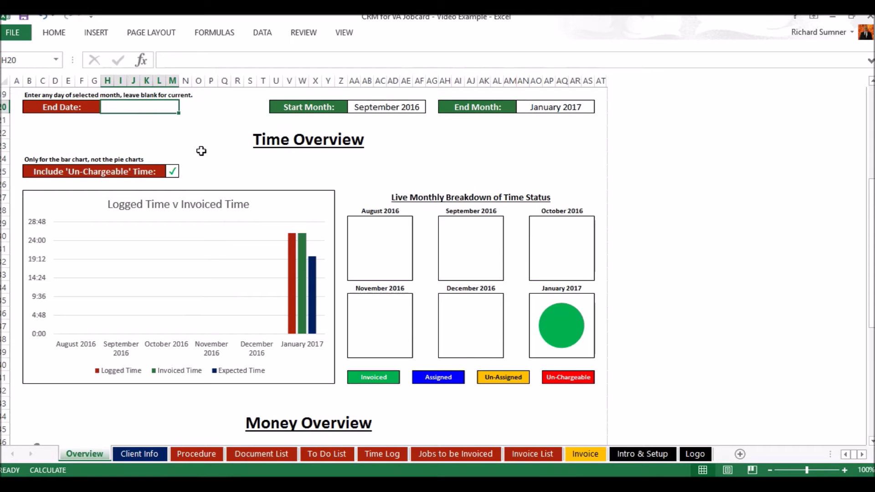
text(1)
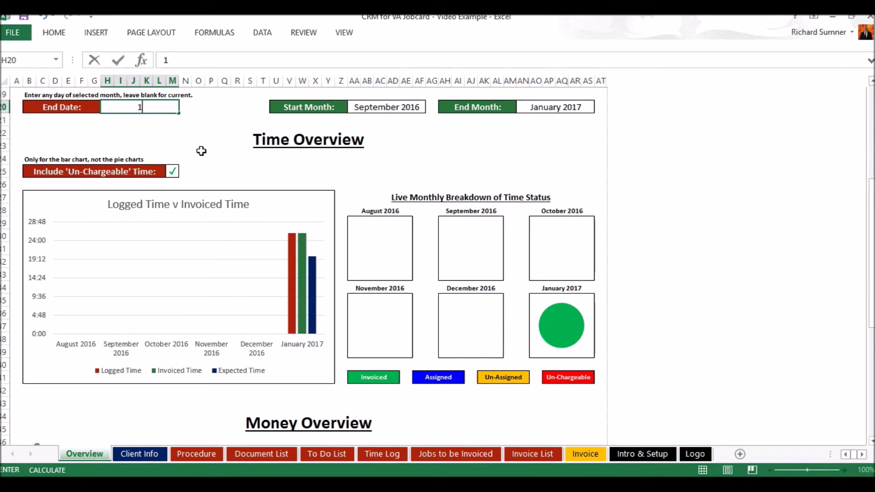
text(2 feb 2017)
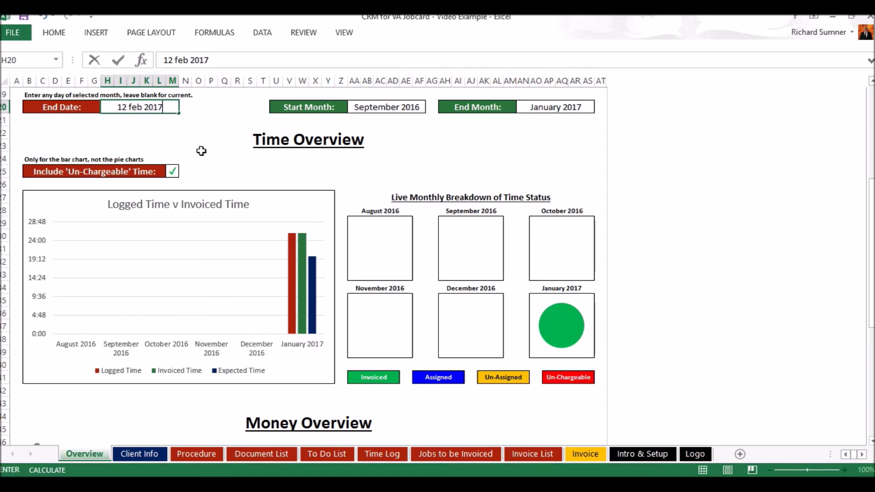
key(Return)
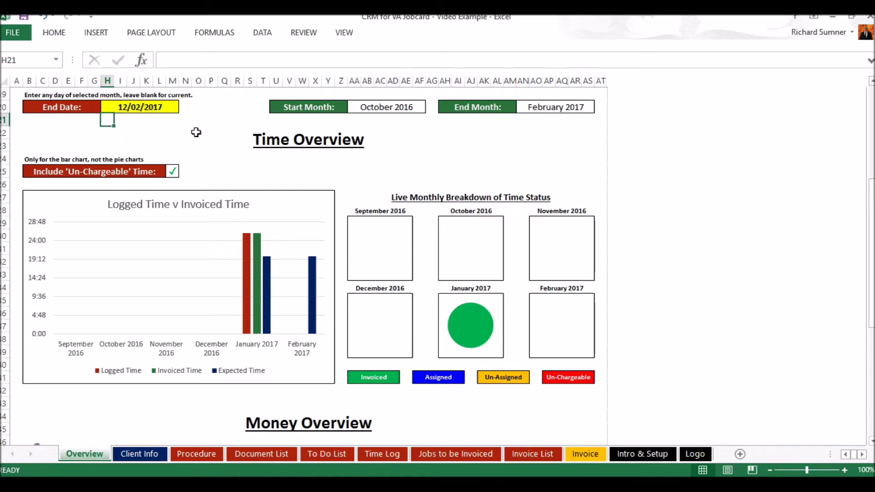
click(158, 110)
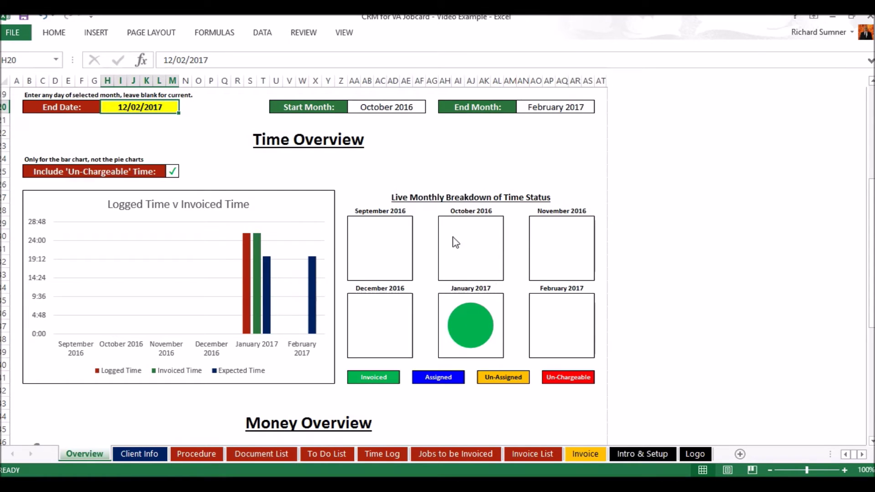
key(BackSpace)
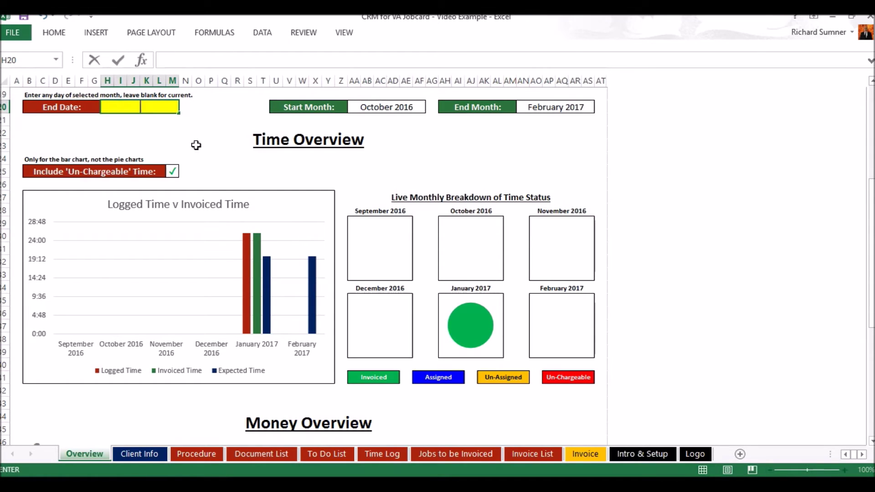
key(Return)
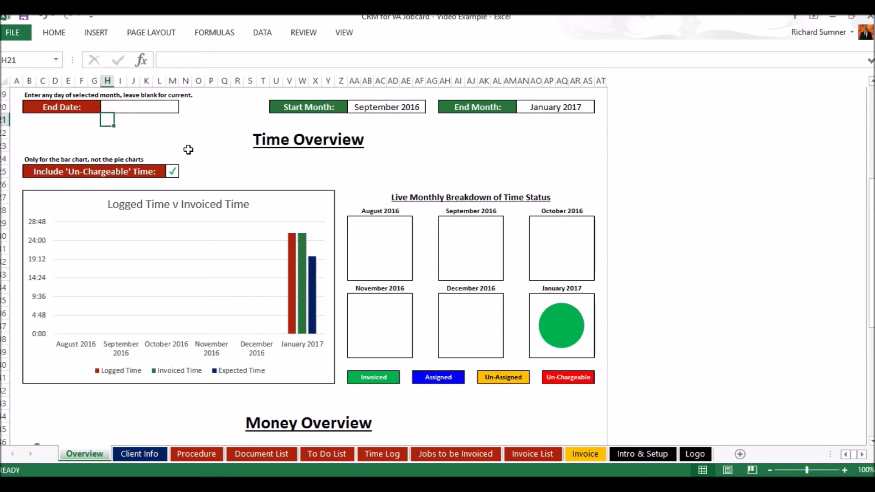
click(173, 173)
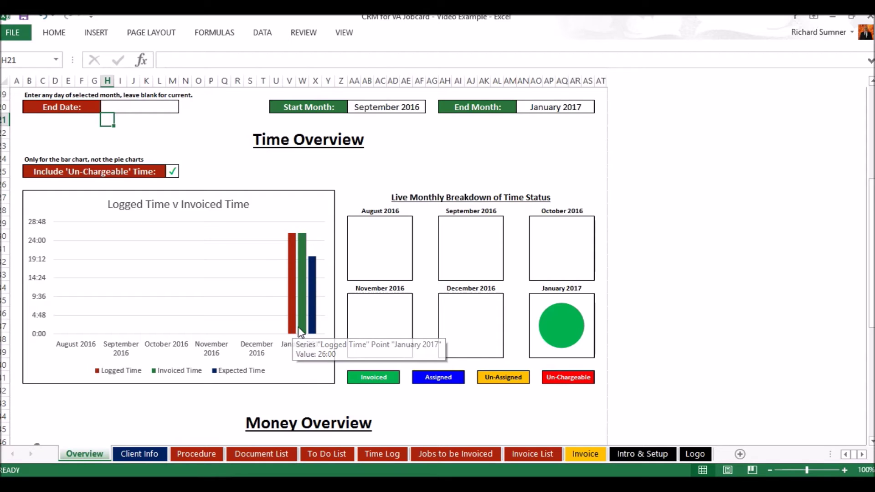
mouse_move(313, 332)
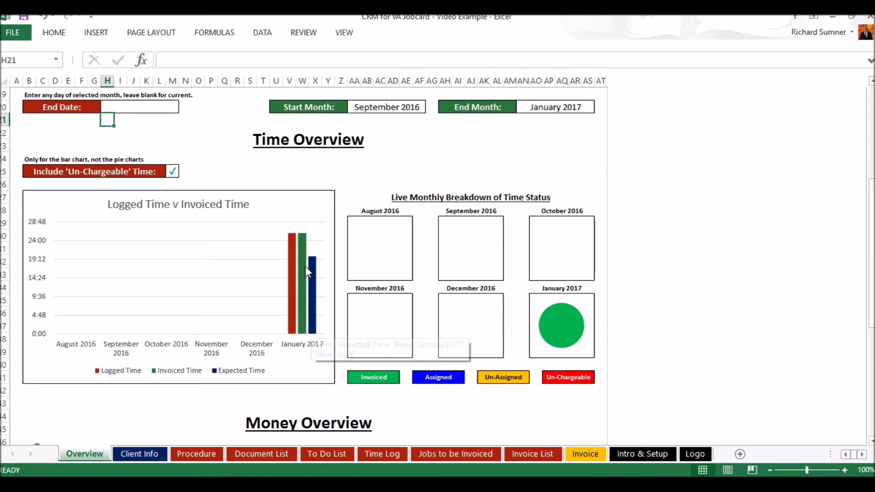
mouse_move(302, 294)
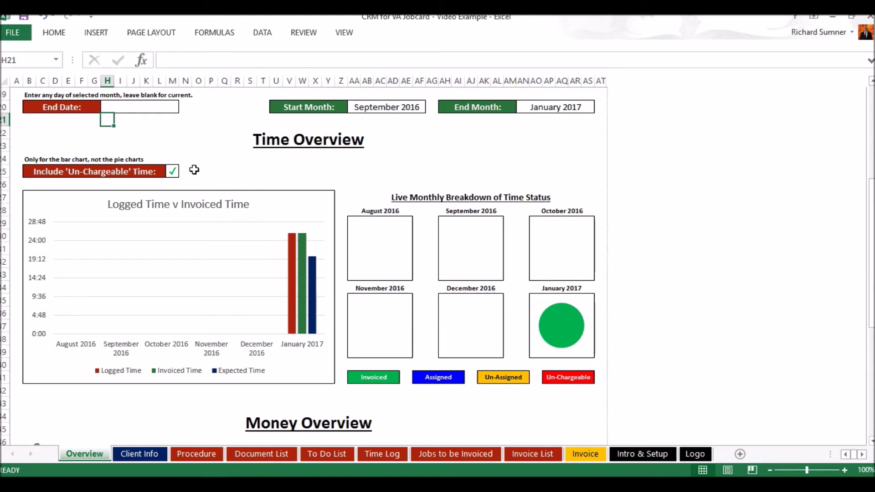
click(171, 169)
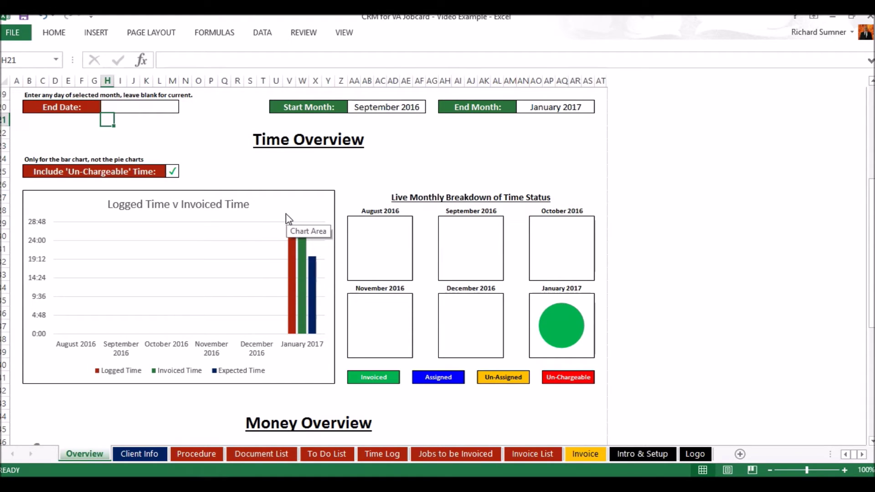
click(173, 172)
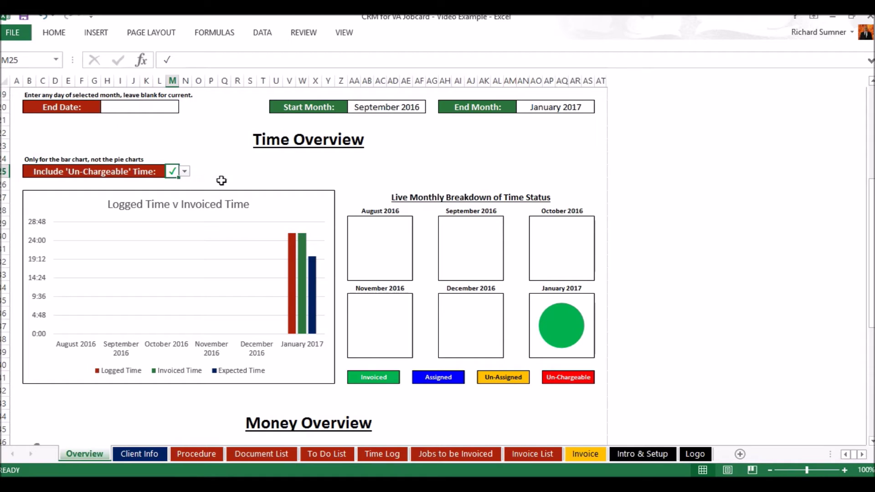
click(185, 171)
click(185, 173)
mouse_move(303, 268)
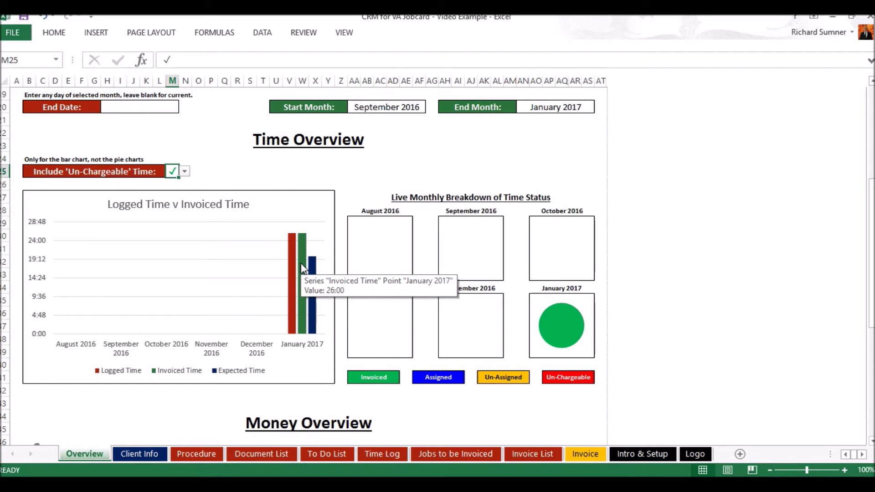
Scroll past the monthly pie charts to the Money Overview invoice and hourly-rate charts.
scroll(387, 258, down, 3)
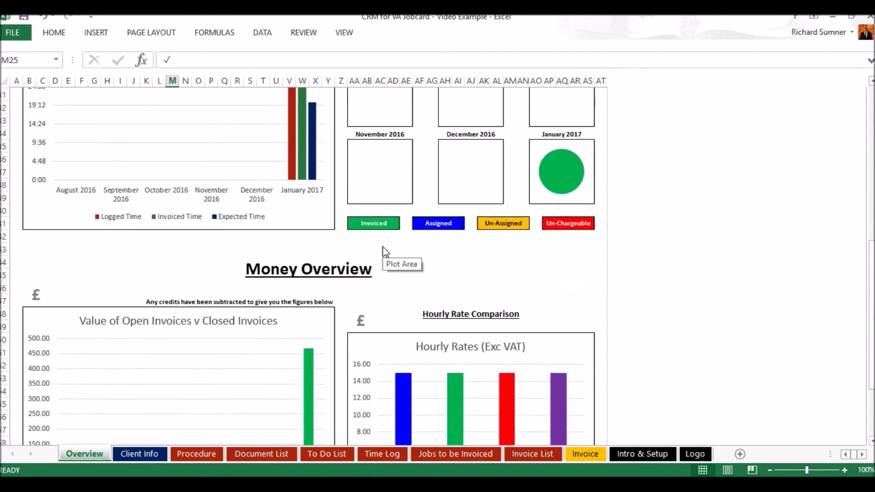
scroll(387, 254, up, 3)
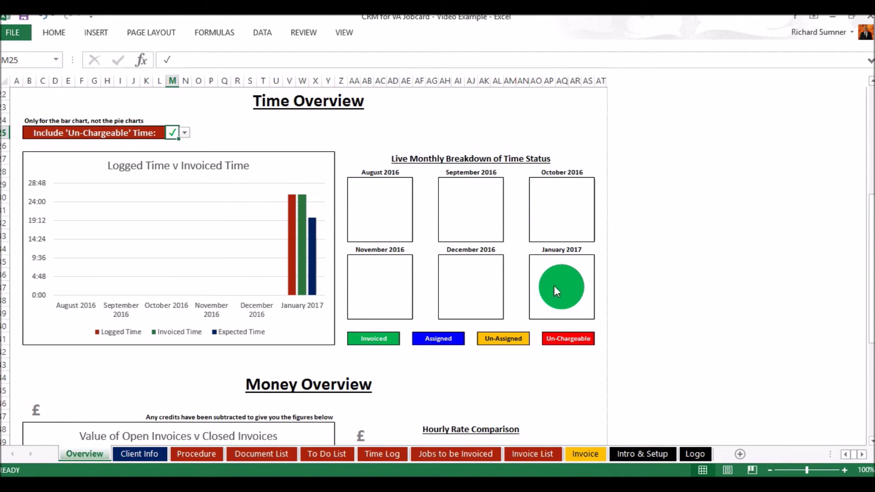
mouse_move(568, 302)
mouse_move(544, 291)
scroll(491, 365, down, 3)
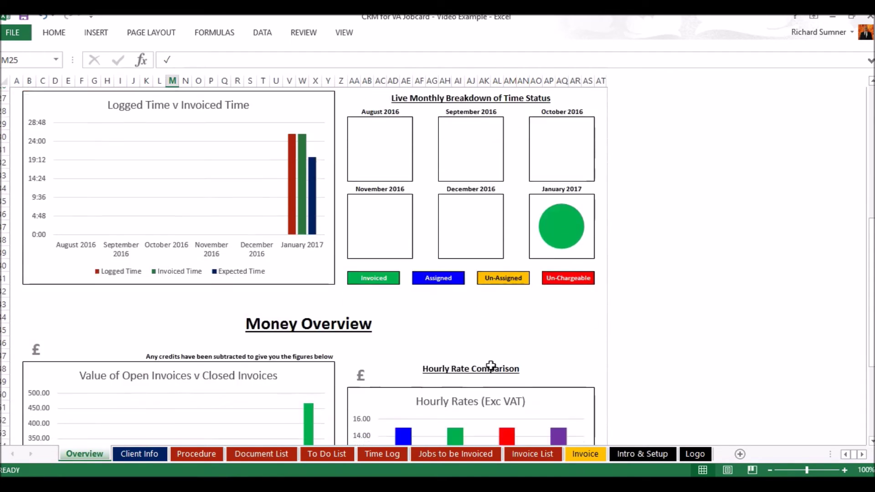
scroll(493, 370, down, 3)
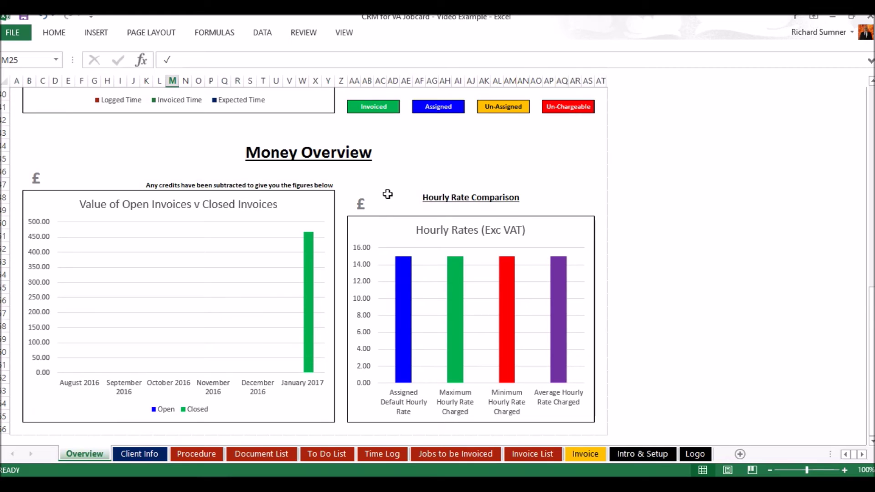
mouse_move(458, 301)
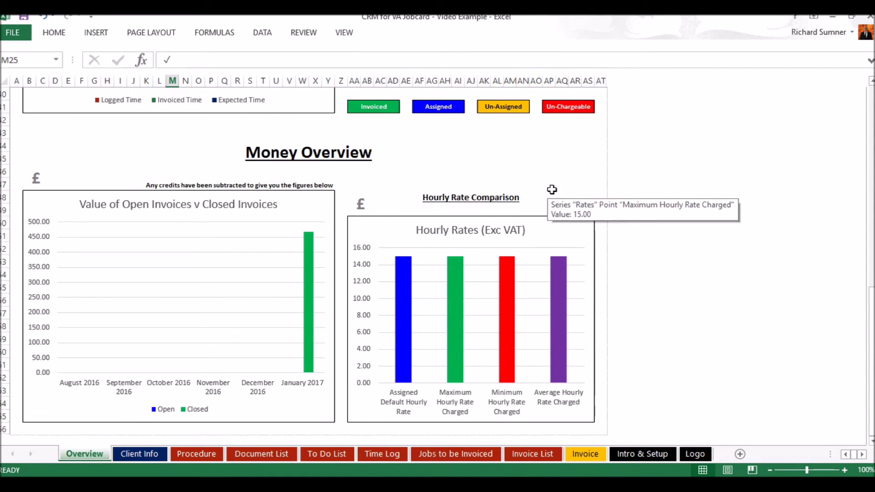
click(563, 165)
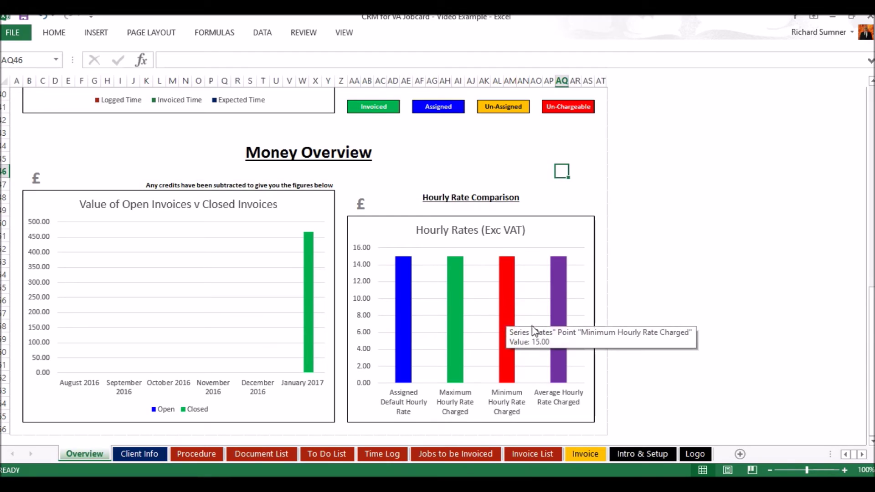
mouse_move(561, 352)
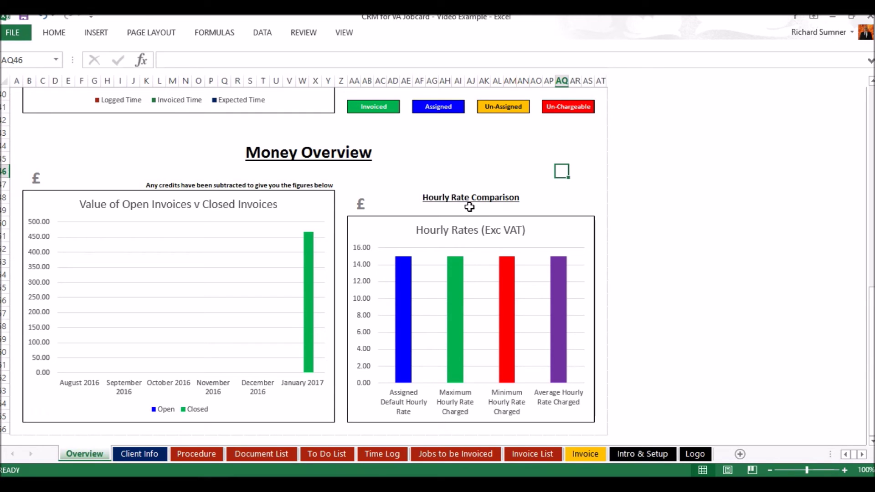
Scroll to the top of the Overview sheet and select cell A1.
scroll(469, 207, up, 7)
scroll(470, 208, up, 6)
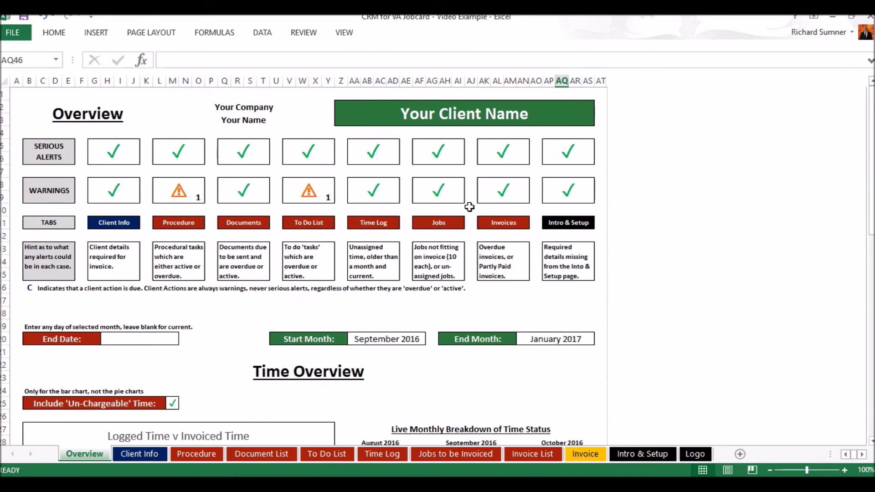
scroll(469, 207, down, 7)
scroll(469, 208, up, 3)
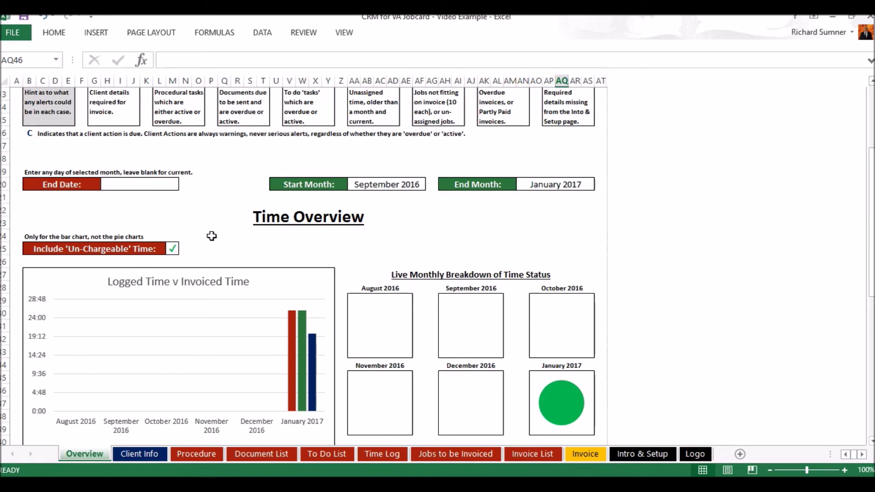
scroll(219, 198, up, 5)
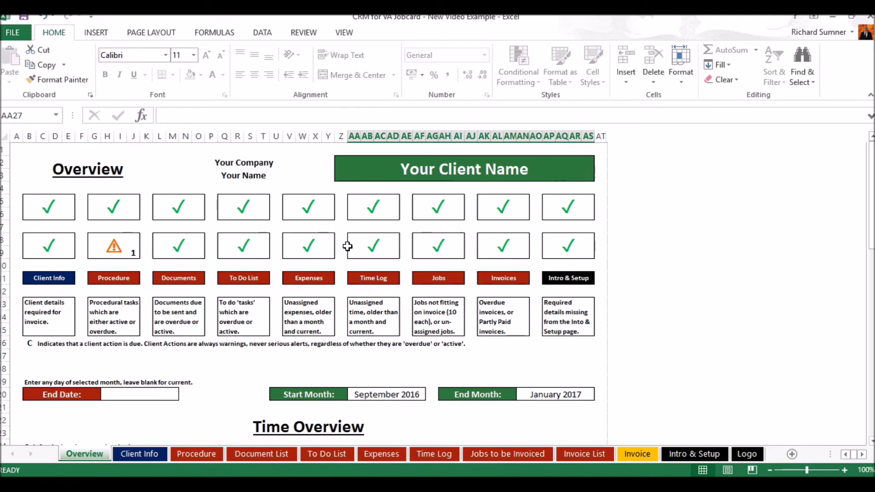
click(15, 147)
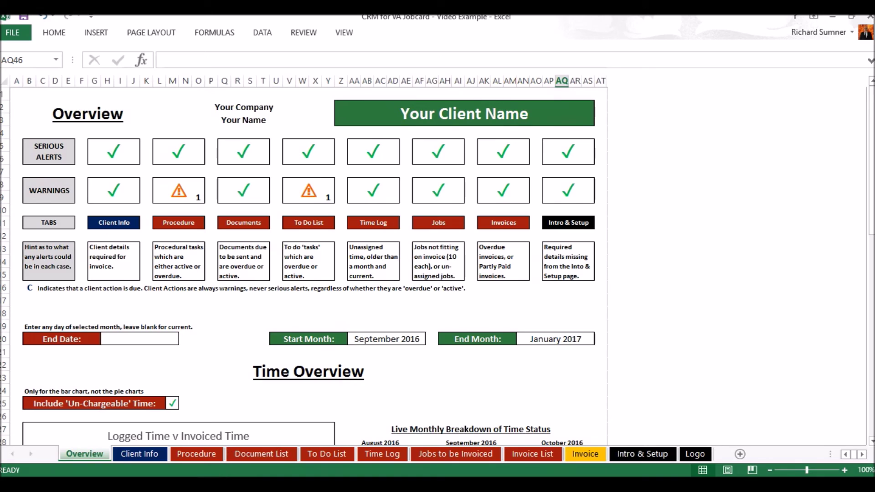
mouse_move(73, 485)
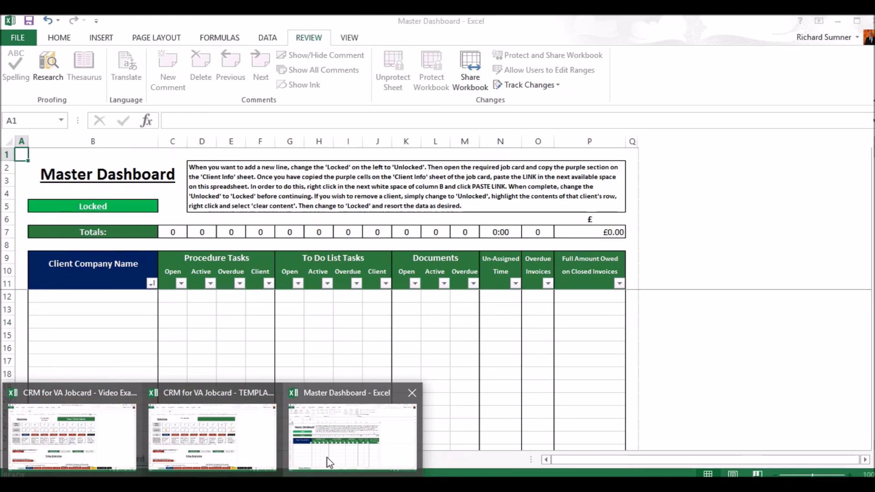
Glance at the Master Dashboard workbook, then return to the client job card workbook.
click(327, 457)
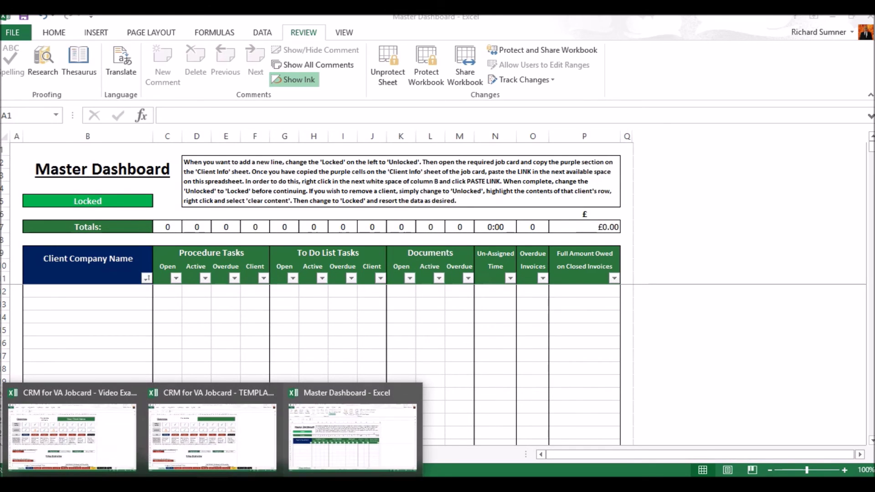
click(76, 445)
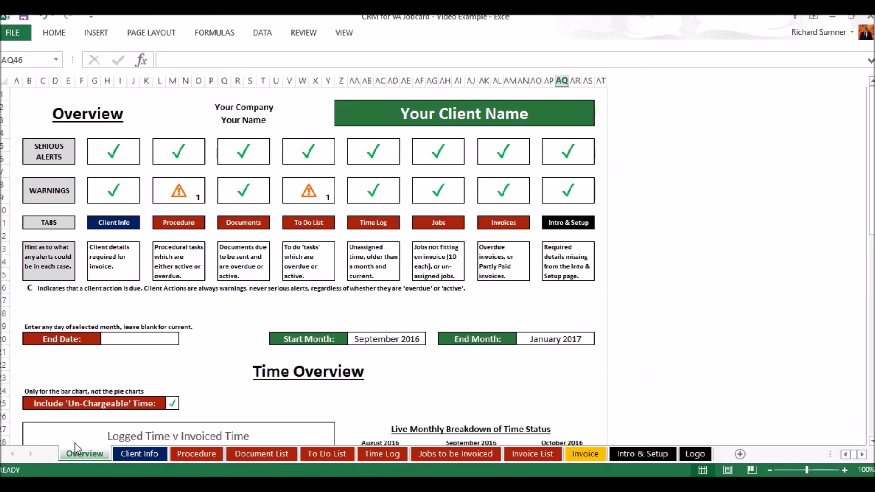
click(137, 453)
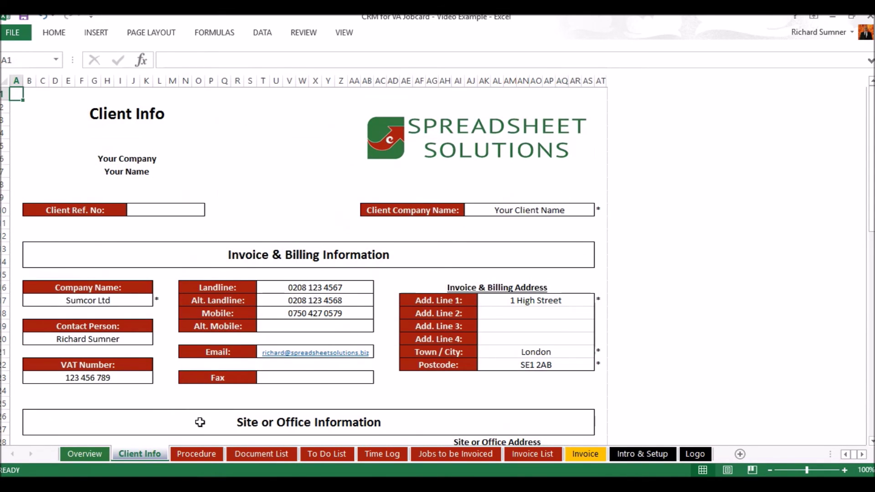
Copy the purple link cells AB43:AG43 on Client Info and bring up the Master Dashboard.
scroll(314, 377, down, 9)
scroll(314, 377, down, 1)
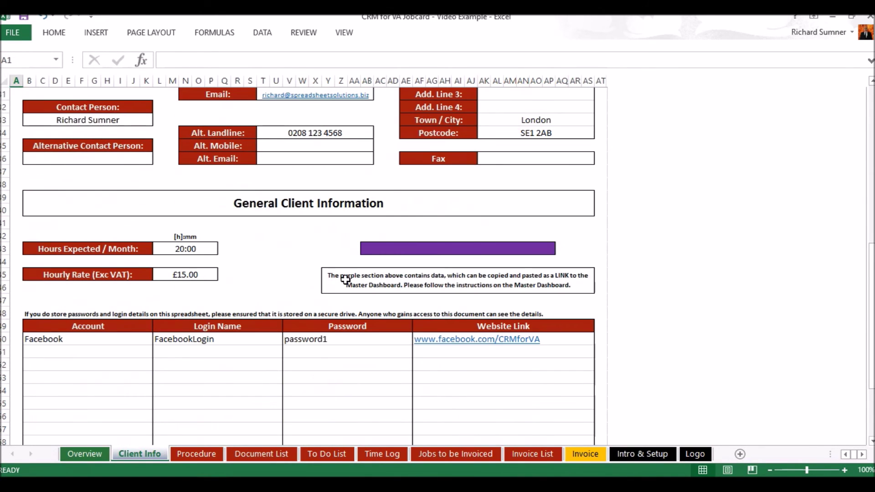
drag(363, 248, 550, 245)
right_click(529, 249)
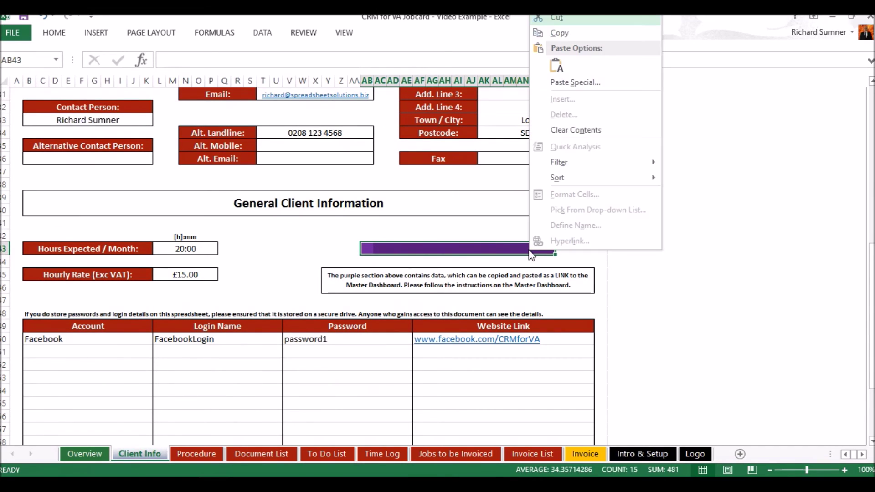
click(573, 35)
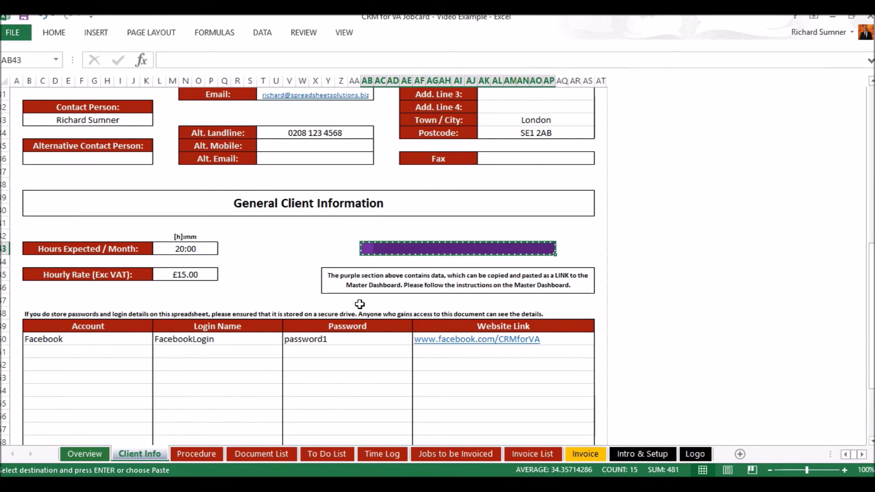
mouse_move(264, 451)
click(313, 443)
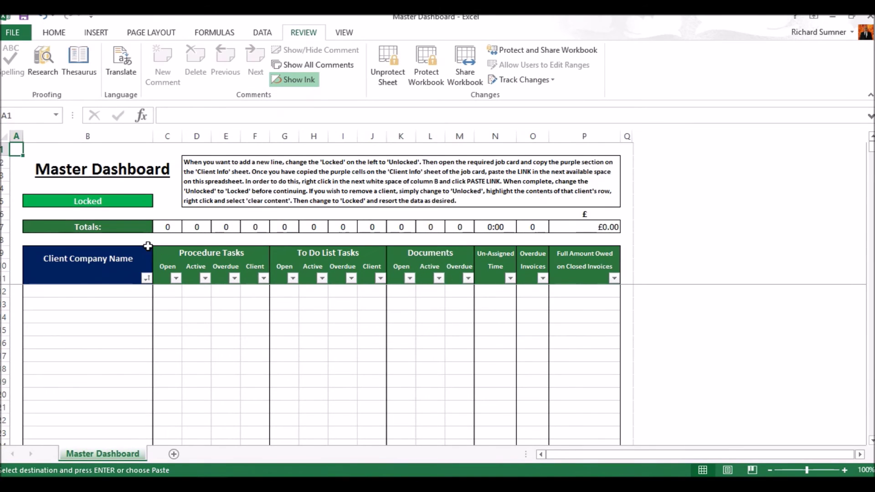
Paste Link the copied purple cells into Master Dashboard row 12 starting at B12.
click(101, 290)
right_click(101, 292)
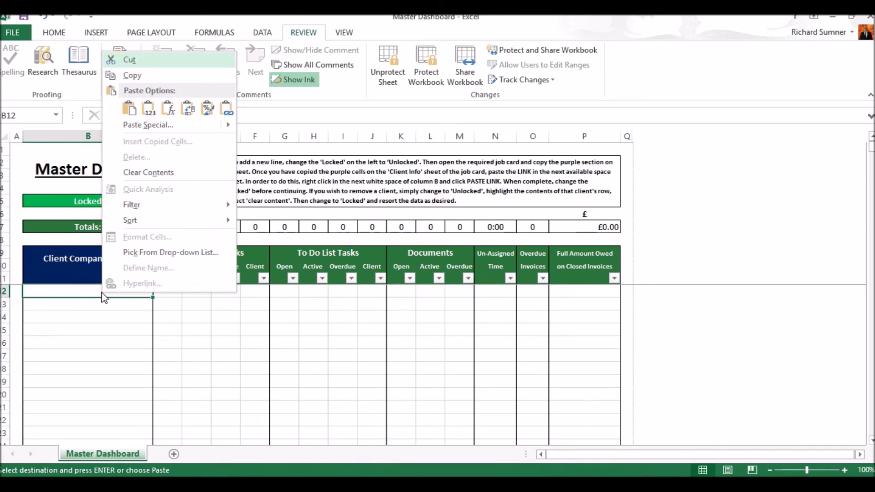
click(226, 109)
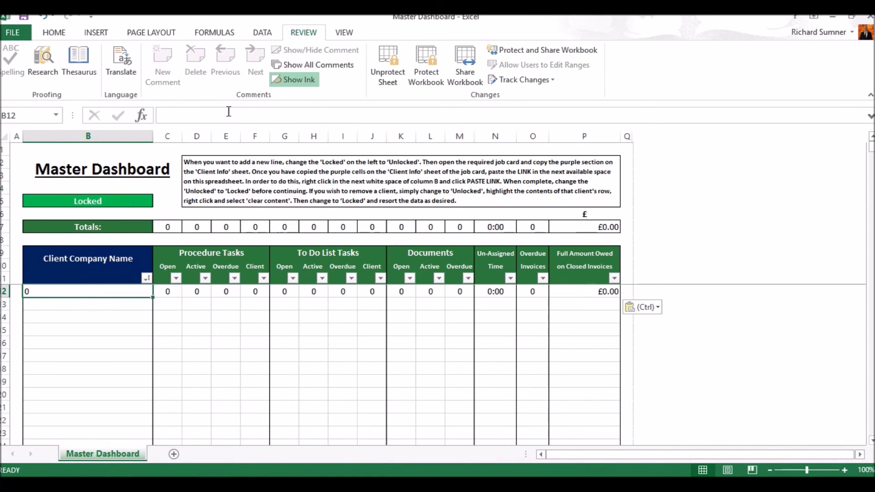
click(75, 304)
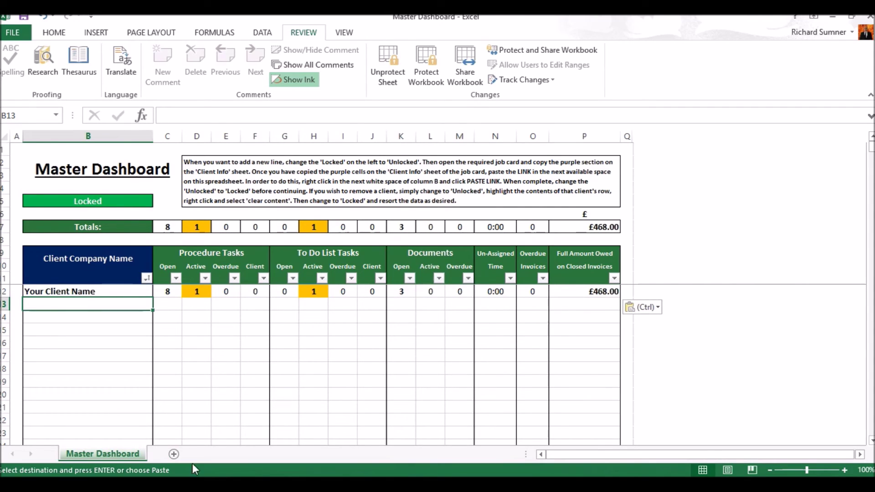
Re-confirm the job card's Hours Expected value, check the Master Dashboard, and return to the job card.
click(198, 484)
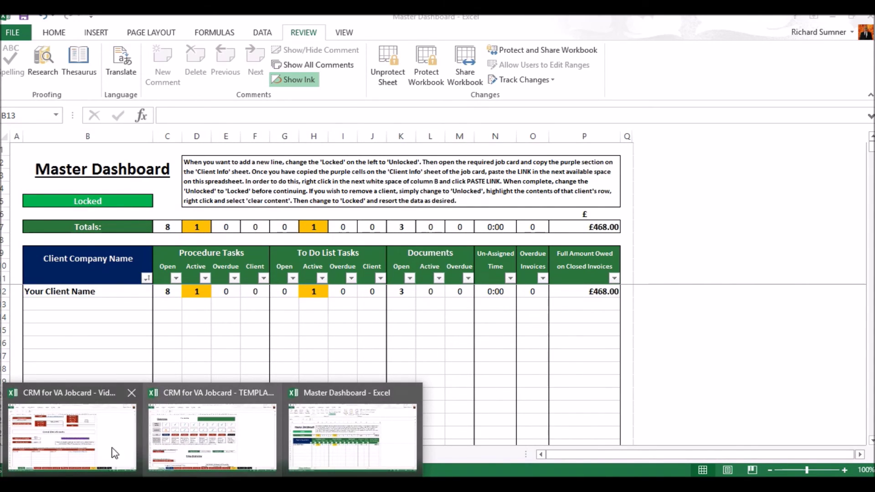
click(114, 455)
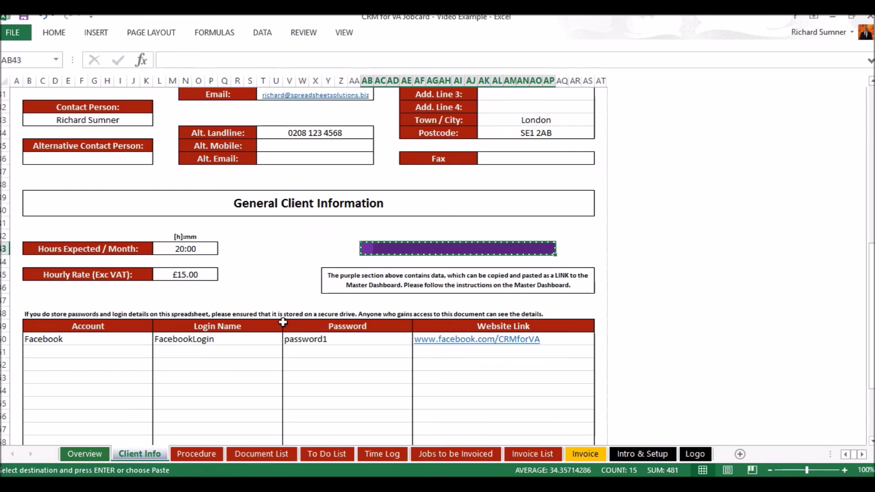
double_click(211, 248)
key(Return)
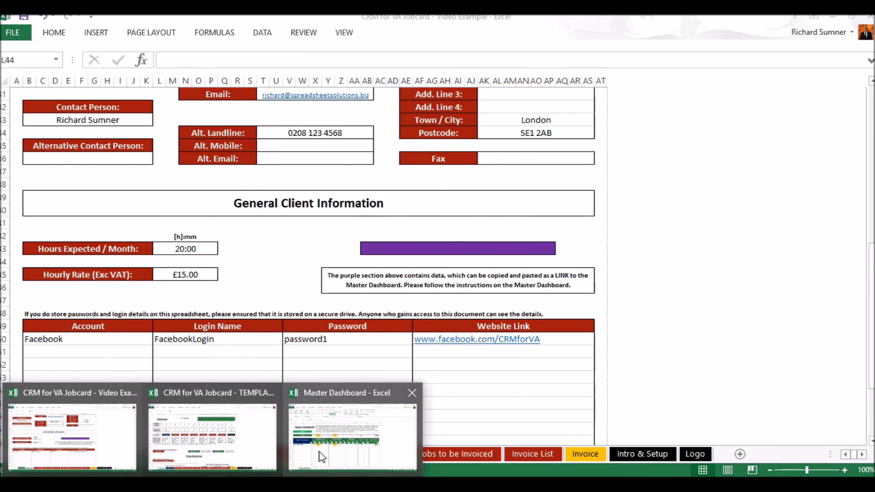
click(319, 451)
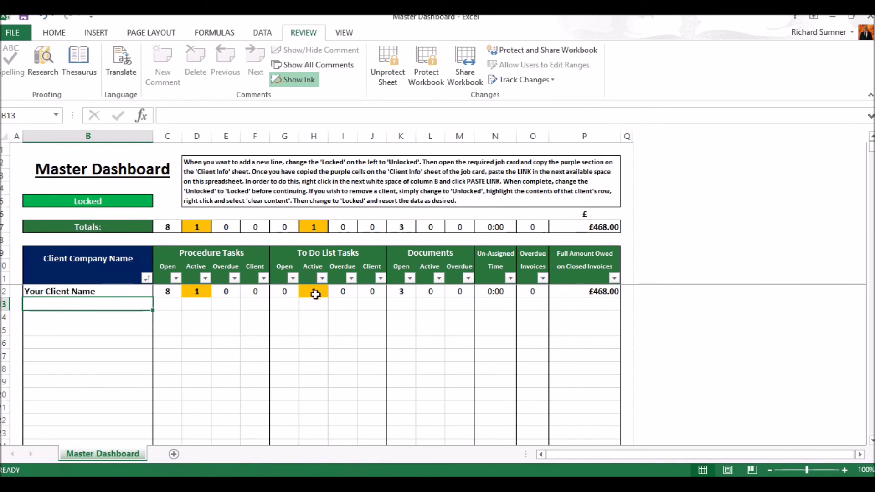
click(219, 484)
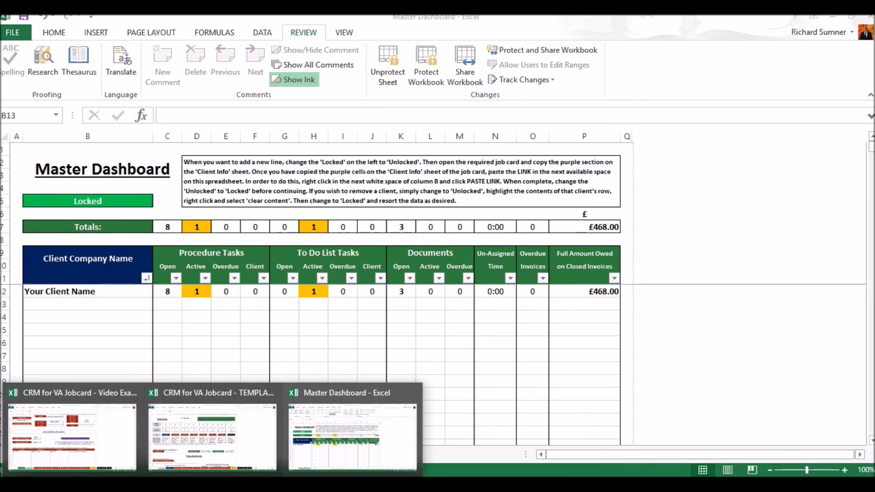
click(89, 450)
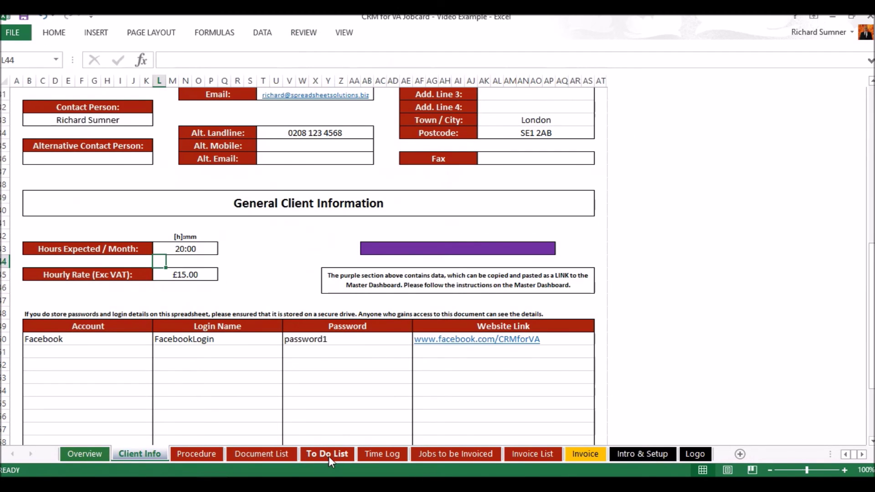
Enter 23 jan as the marketing task's Completed Date, then view the Master Dashboard.
click(327, 453)
click(388, 235)
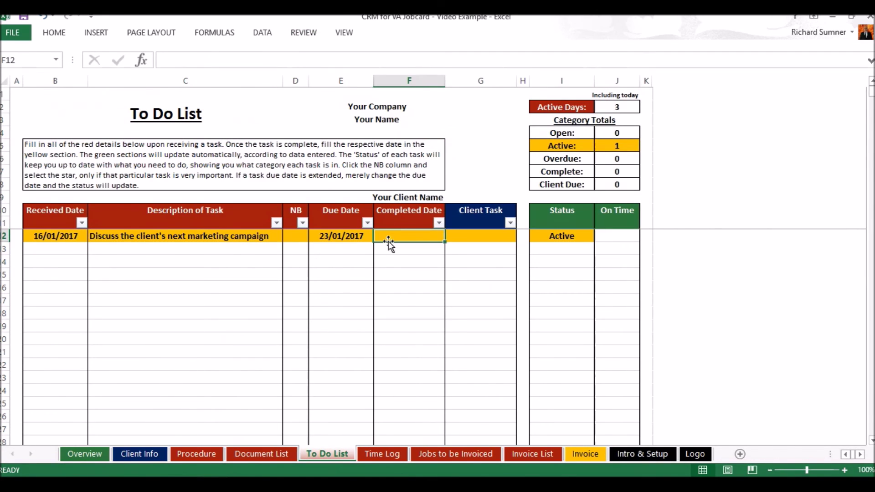
text(23 jan)
key(Return)
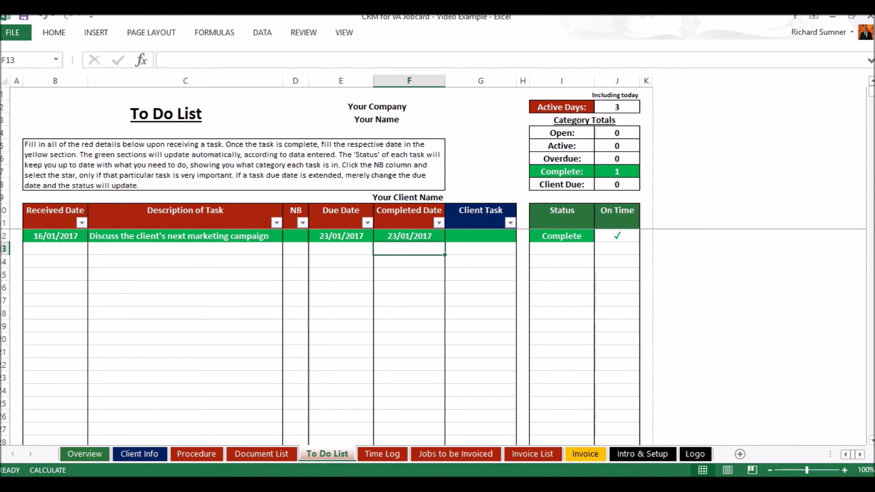
click(357, 438)
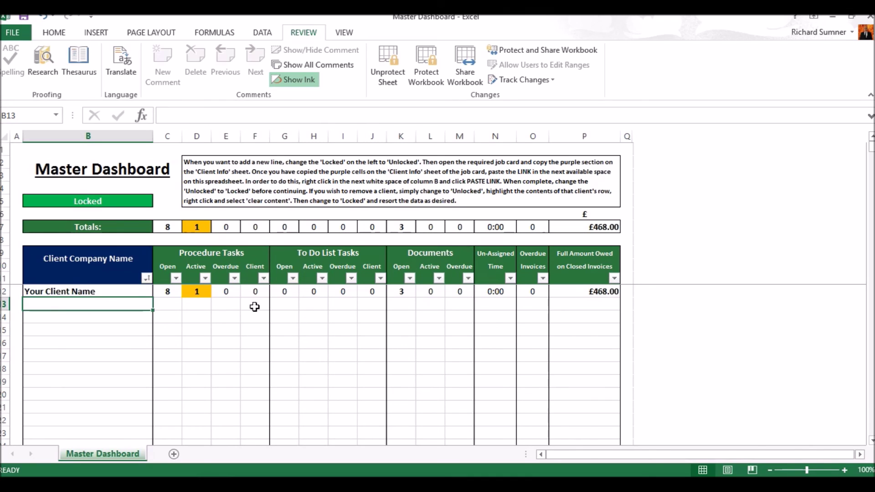
Try clearing linked cell E12, cancel the Locked warning, and inspect the F12 and G12 links.
click(228, 293)
key(BackSpace)
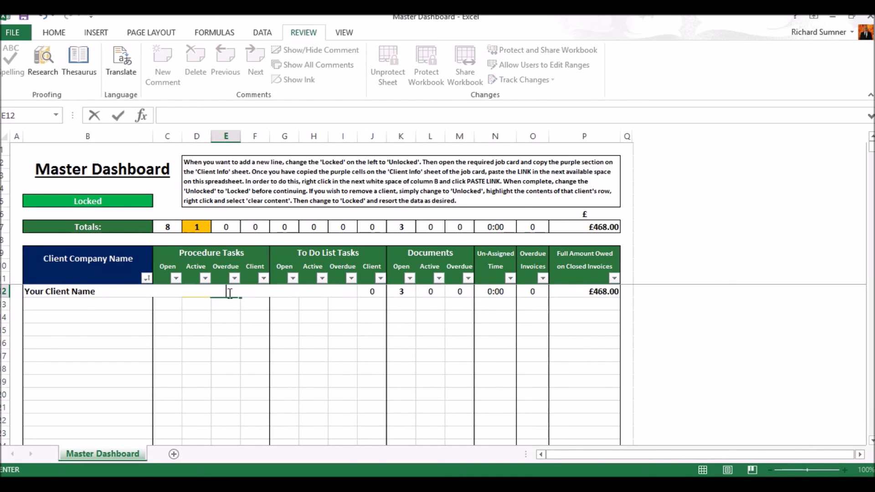
key(Return)
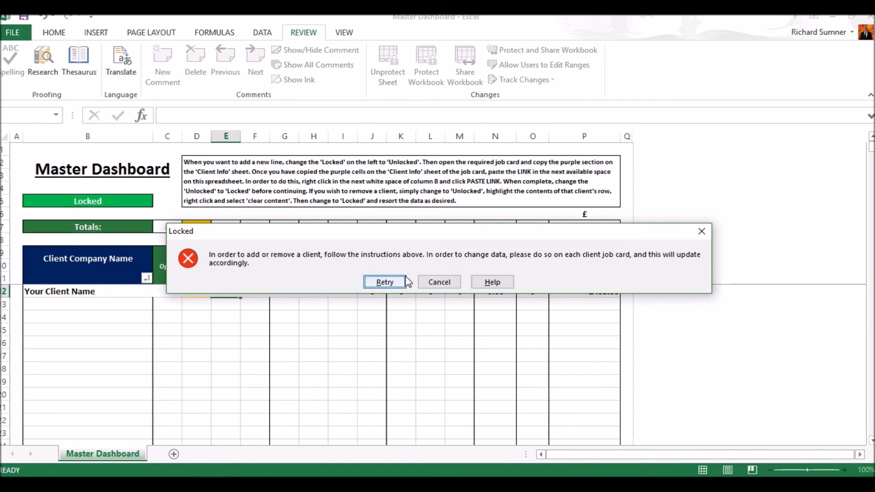
click(429, 282)
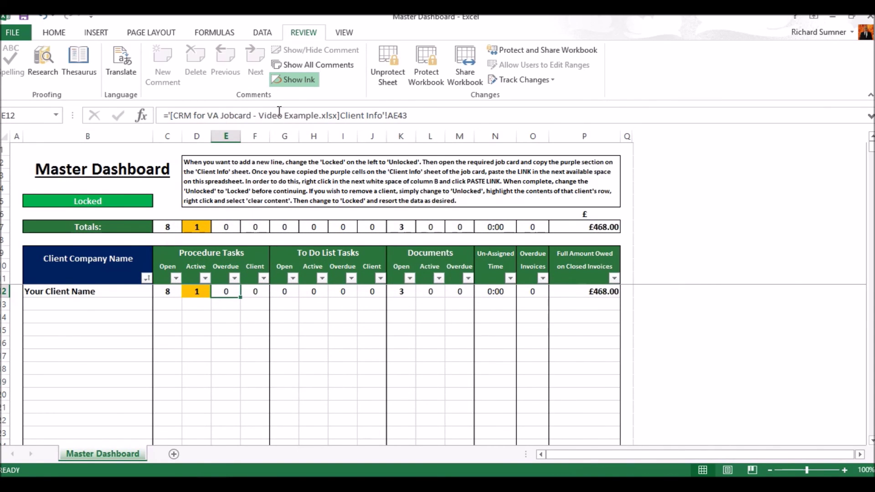
click(264, 293)
click(294, 293)
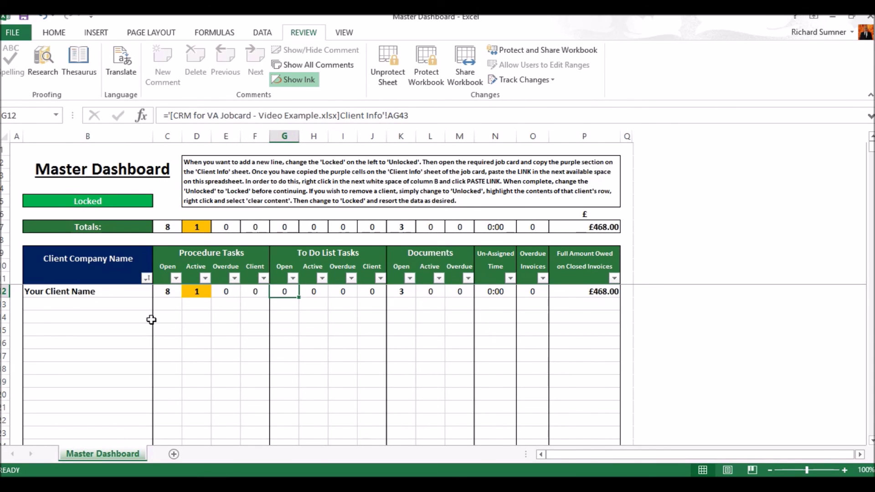
Select the client row B12:P12 and Clear Contents.
drag(93, 293, 457, 291)
drag(504, 290, 572, 291)
right_click(575, 296)
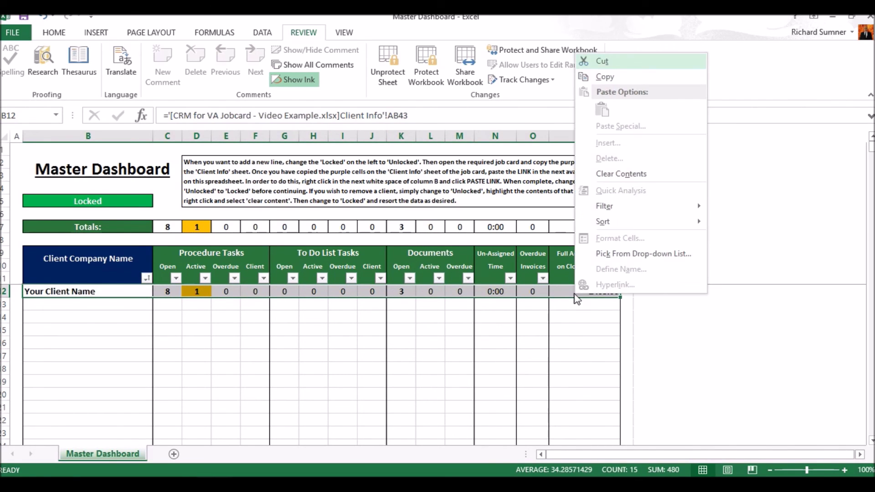
click(616, 176)
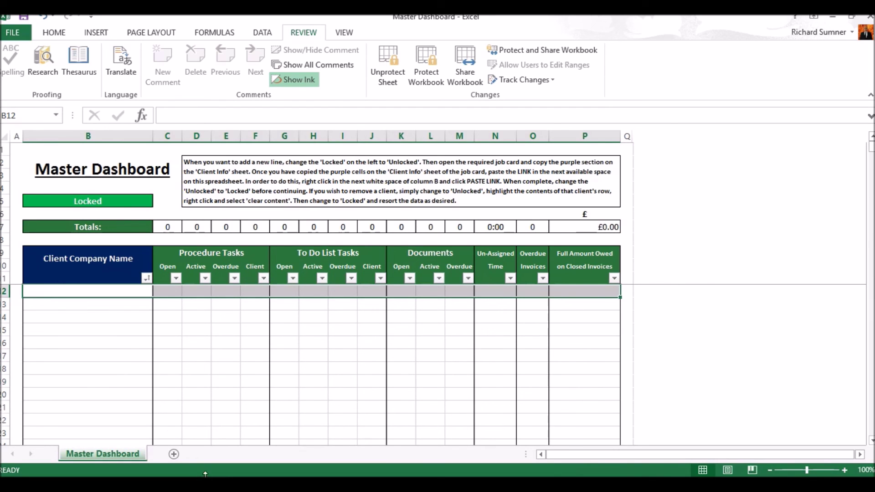
Back in the job card, view the Overview, Procedure, Document List, To Do List and Time Log sheets, ending on Overview.
mouse_move(212, 483)
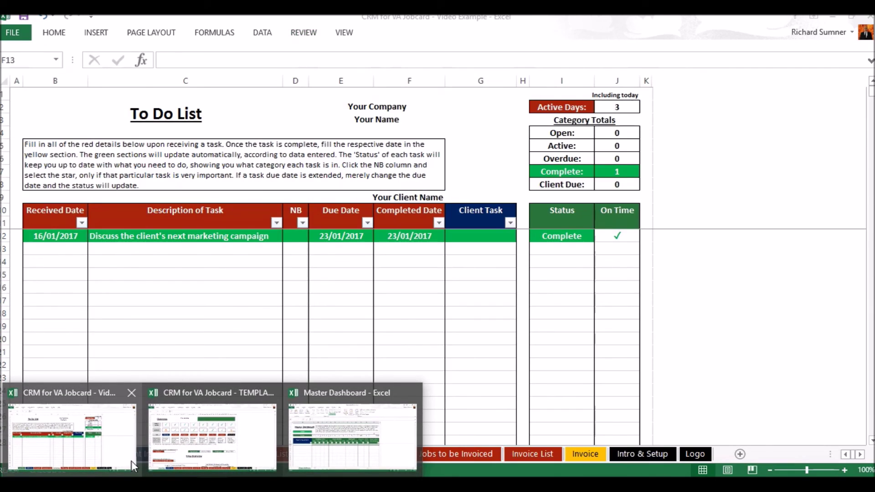
click(131, 460)
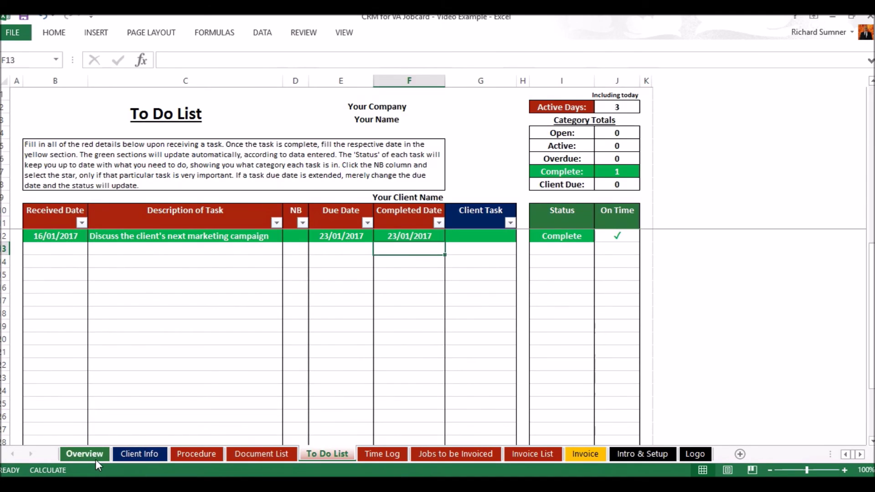
click(94, 456)
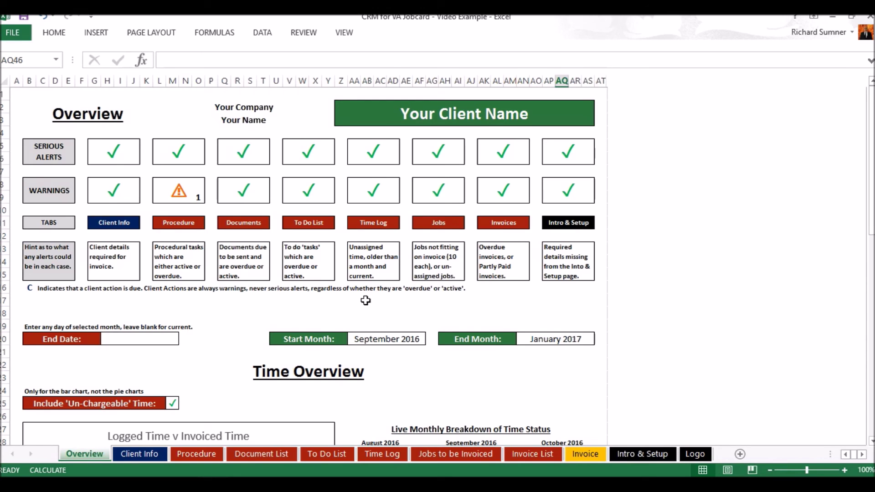
click(194, 454)
click(237, 451)
click(306, 457)
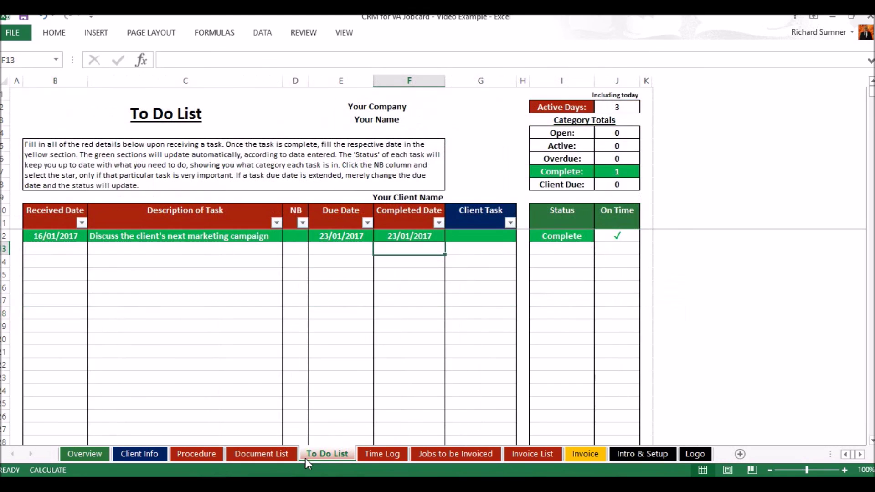
click(362, 454)
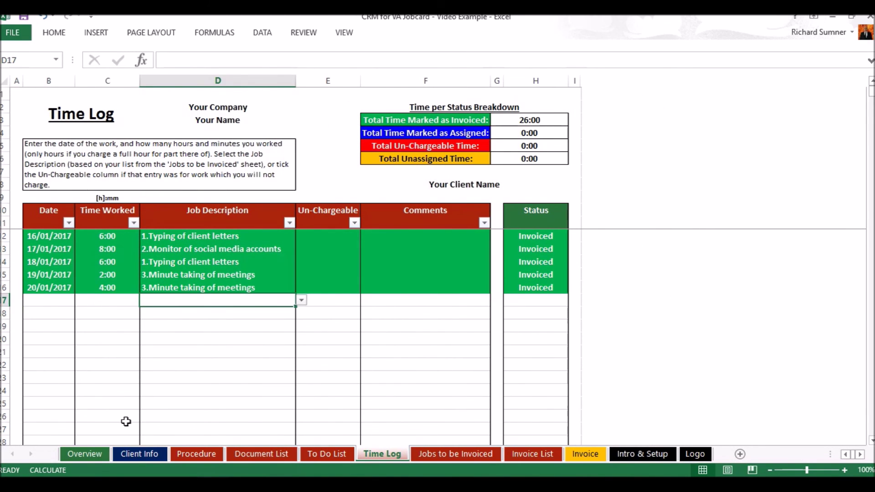
click(105, 452)
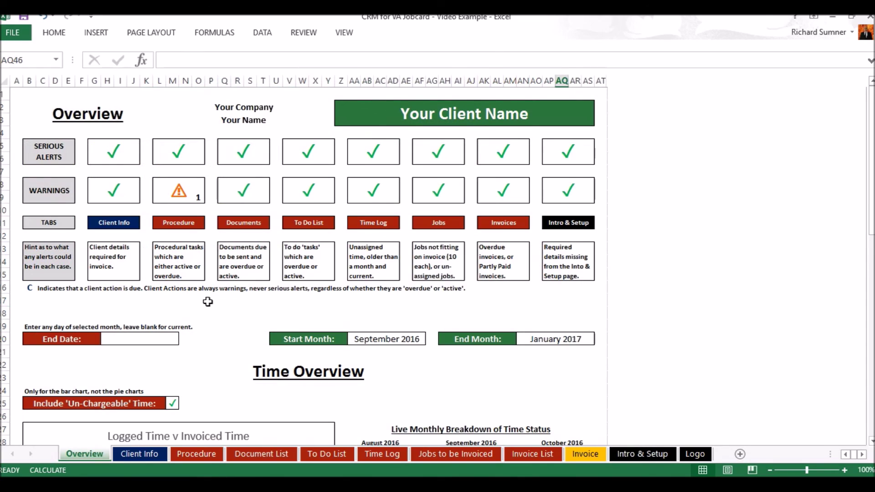